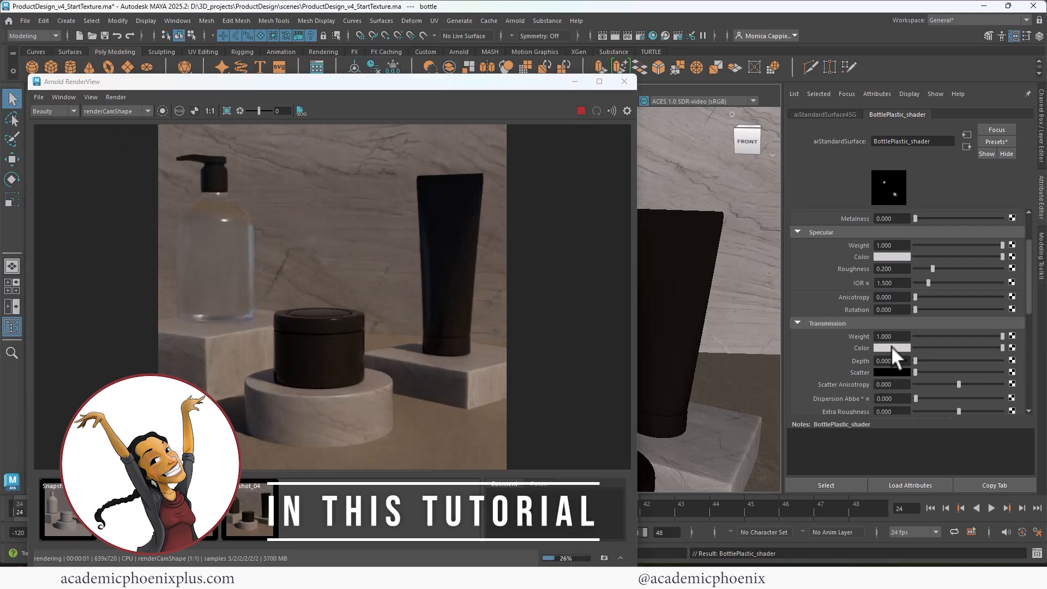
Darken the bottle's transmission colour, add the product info text, and reload the updated label texture.
left_click(891, 347)
left_click_drag(920, 407, 908, 407)
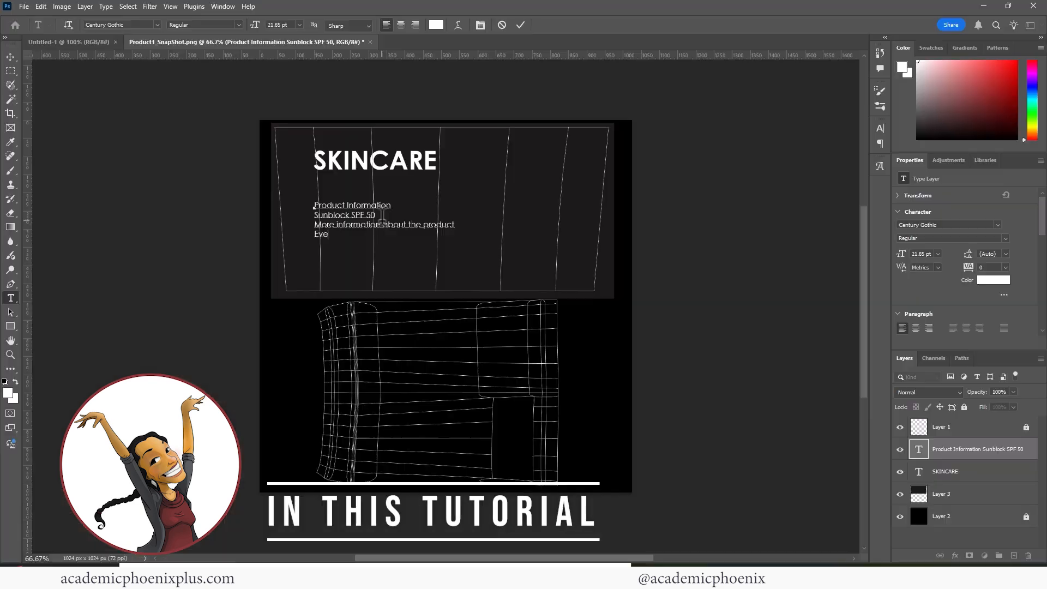
type("more information about the amazing pr")
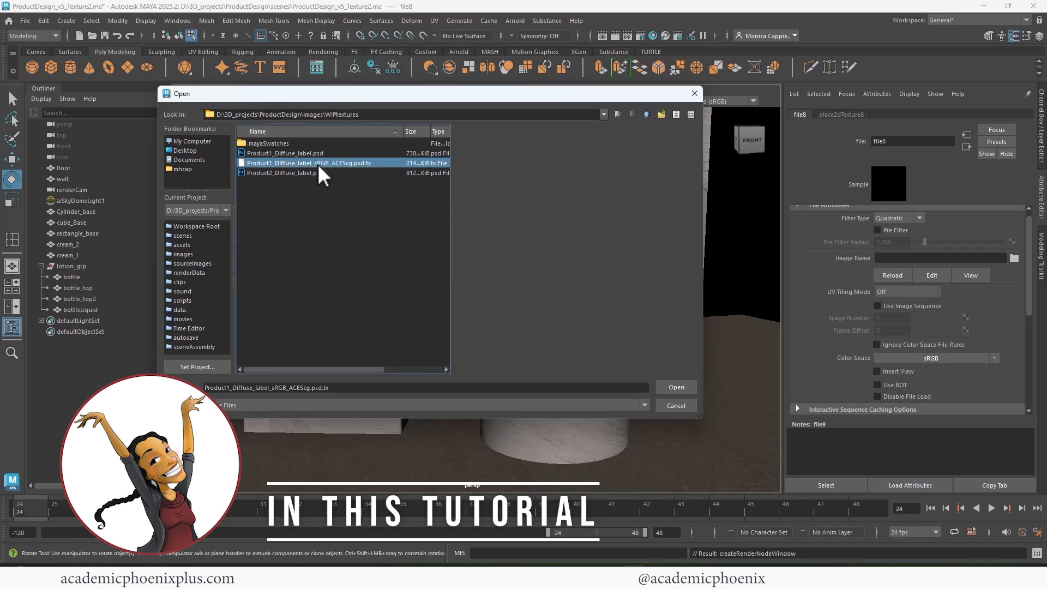
double_click(318, 164)
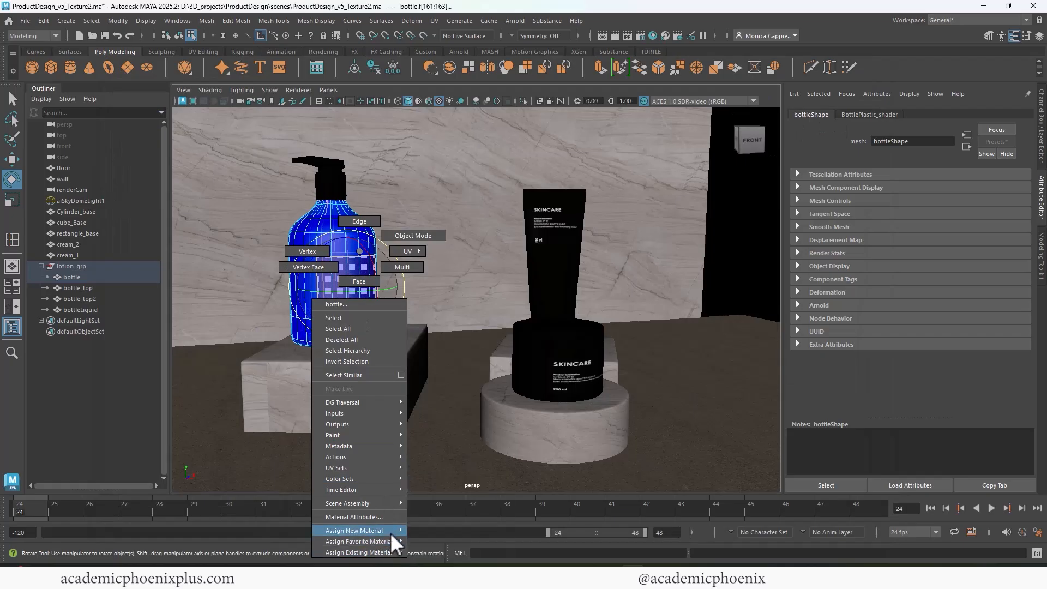
Assign a new Arnold aiStandardSurface material to the bottle.
mouse_move(390, 531)
left_click(442, 551)
left_click(394, 283)
left_click(507, 410)
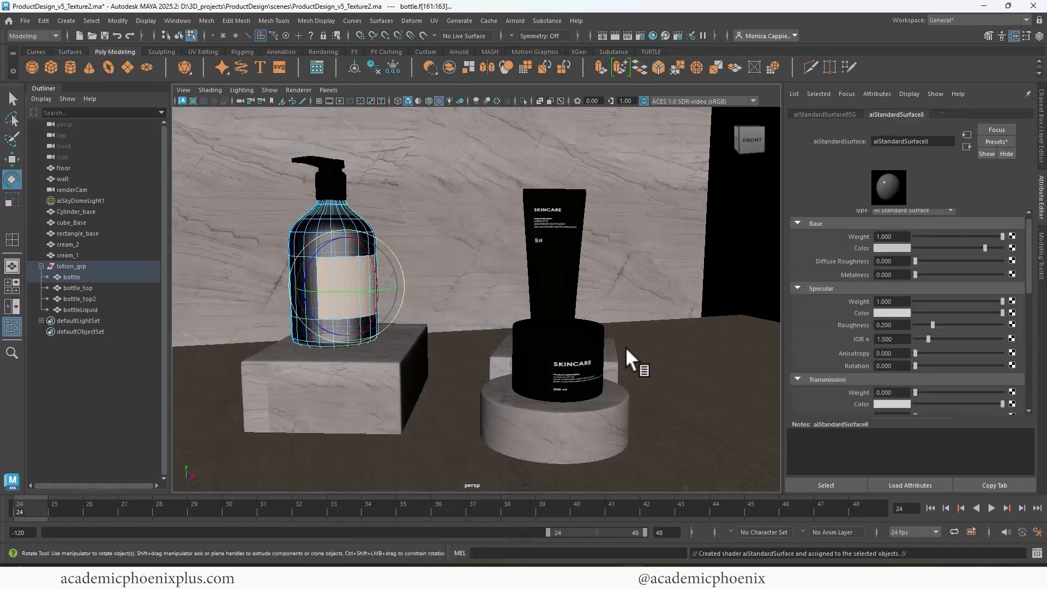
Map Product3_Label.psd as a file texture on the bottle's base colour.
left_click(1011, 247)
left_click(442, 283)
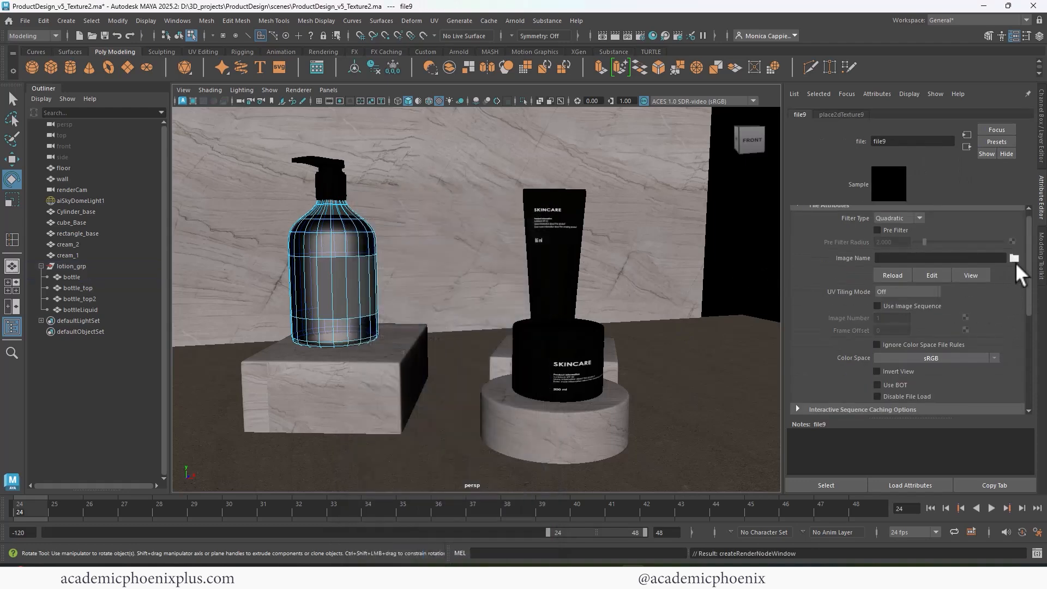
left_click(1014, 258)
double_click(280, 192)
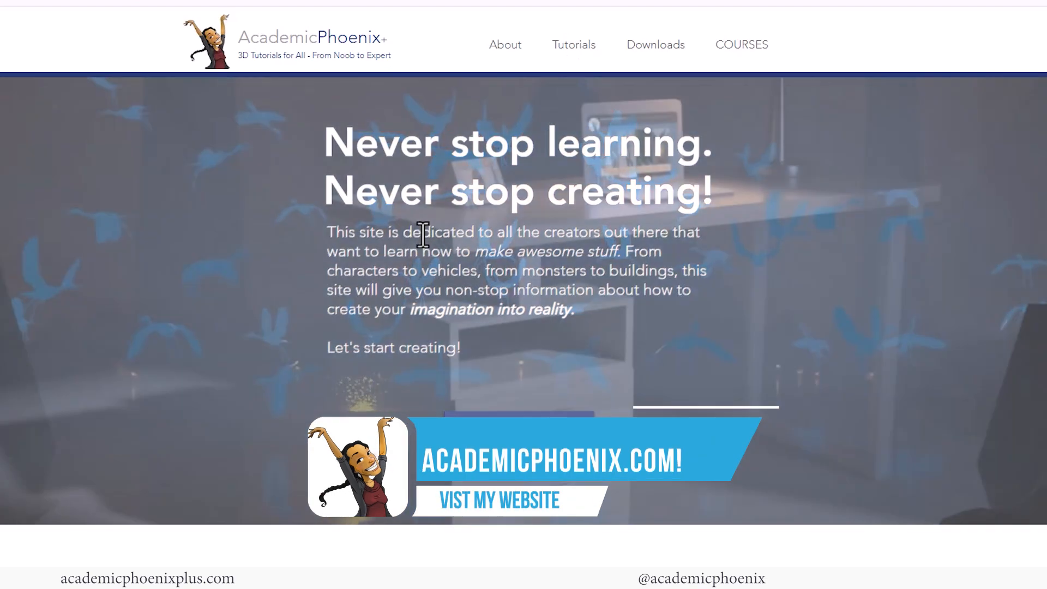
Go to the AcademicPhoenix Downloads page, then box-select the products in the camera view.
left_click(655, 46)
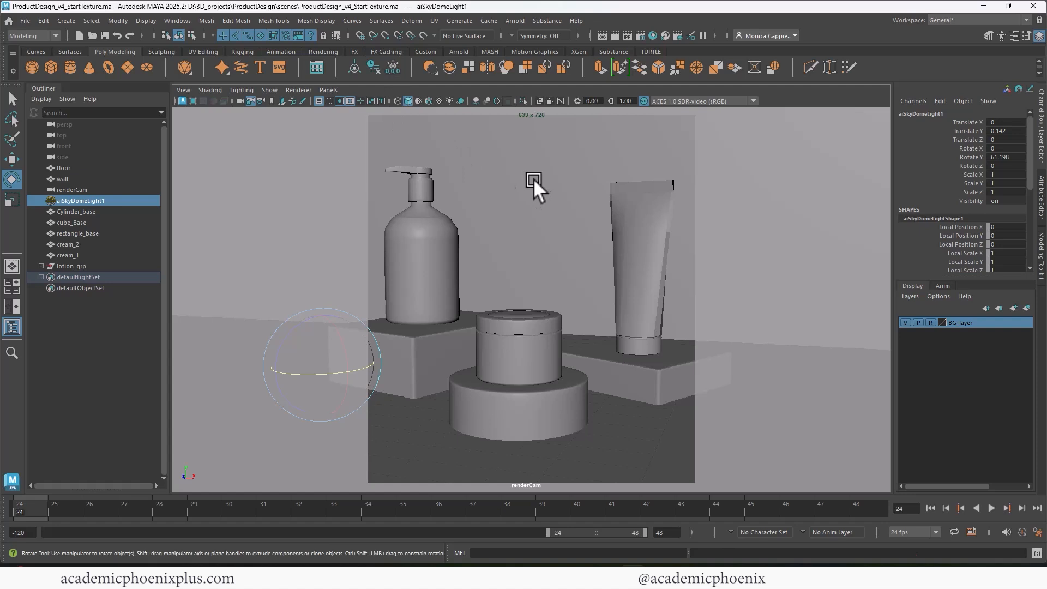
left_click_drag(343, 129, 698, 414)
key("ctrl+z")
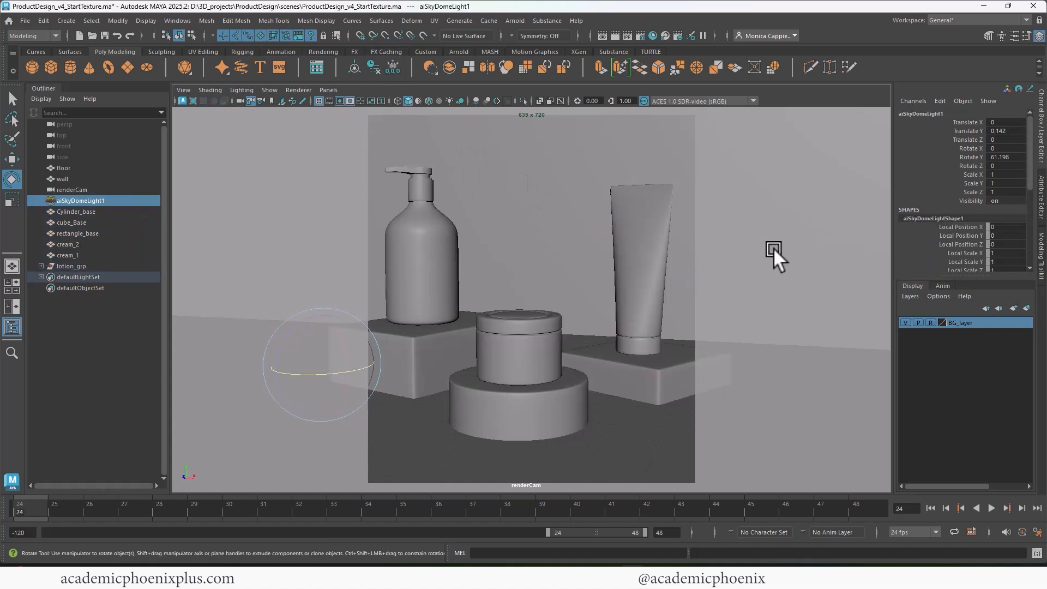
left_click(615, 36)
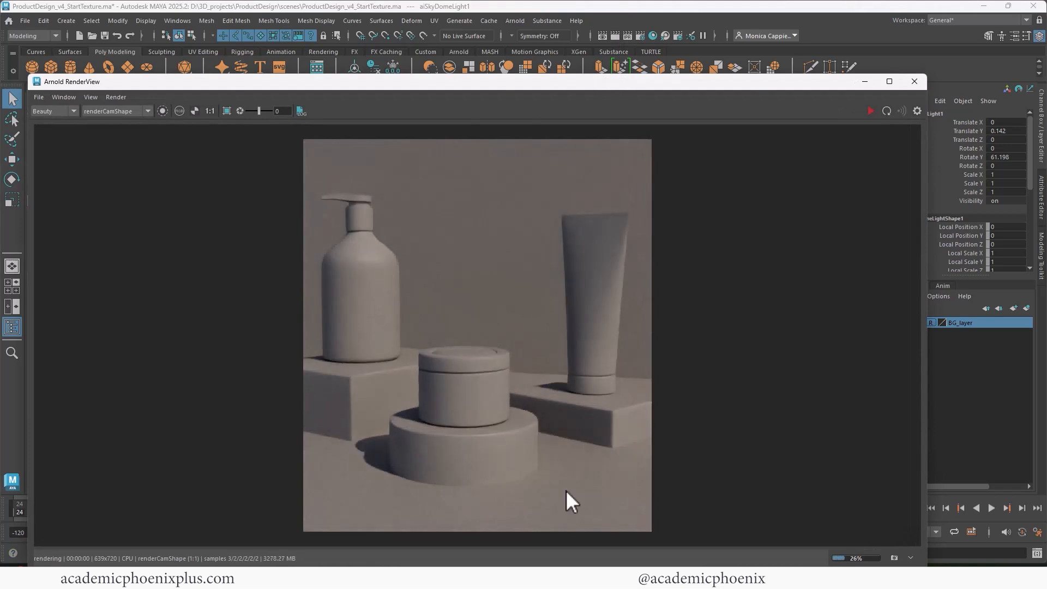
left_click(894, 557)
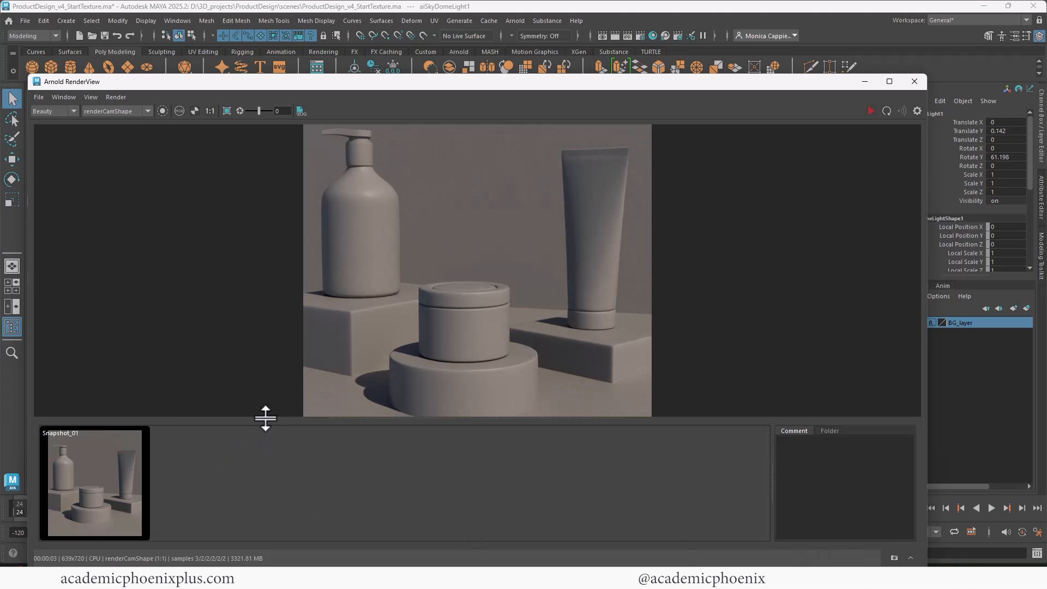
left_click_drag(265, 416, 265, 470)
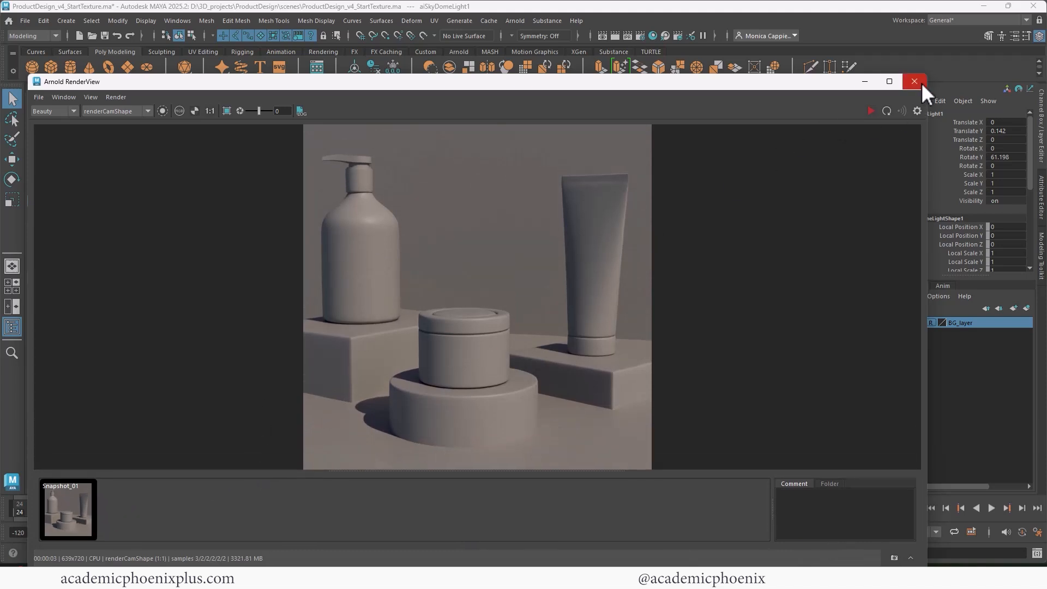
left_click(914, 82)
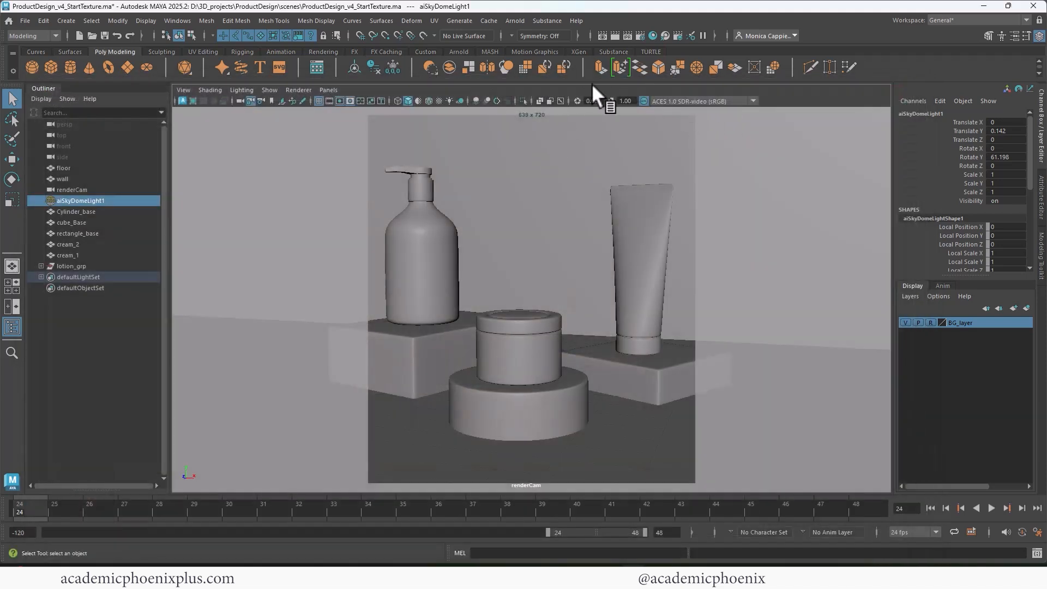
Switch the viewport to the persp camera and frame the wall and floor.
left_click(329, 90)
mouse_move(385, 101)
left_click(475, 101)
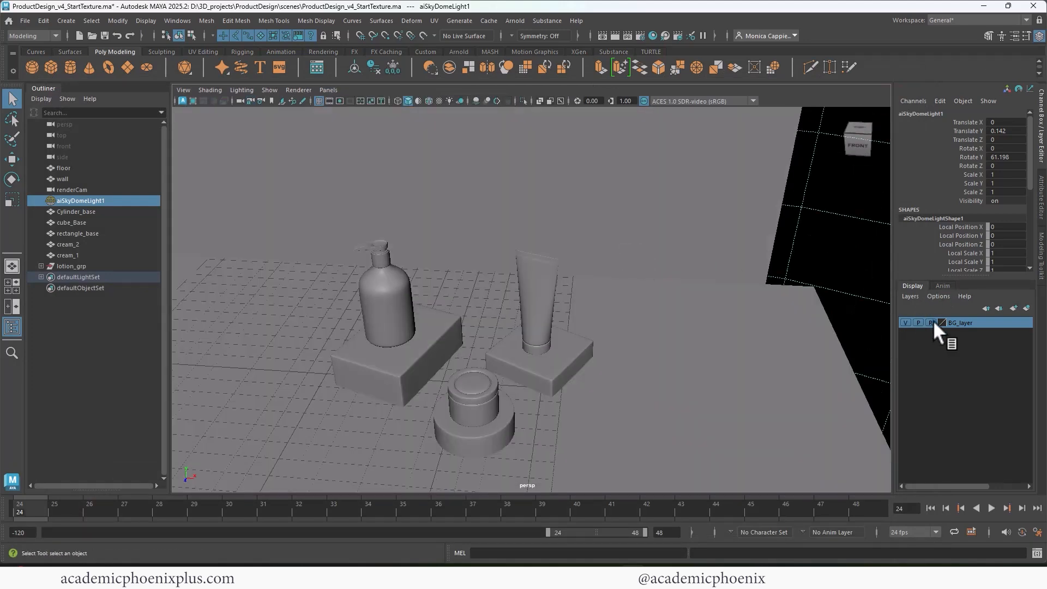
right_click_drag(731, 354, 526, 269, "alt")
middle_click_drag(561, 266, 607, 307, "alt")
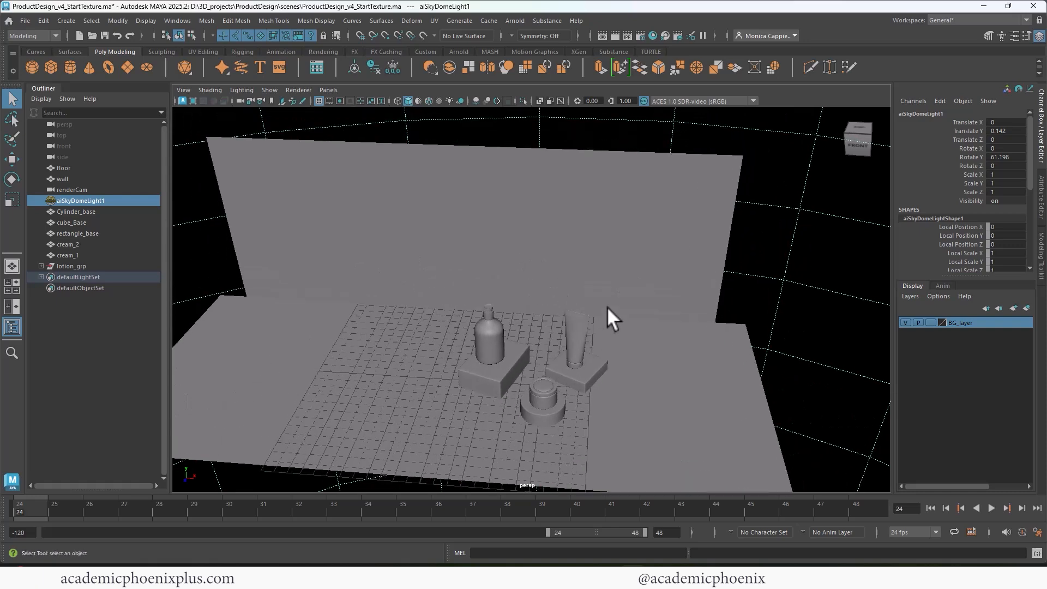
Give the floor a new aiStandardSurface material named floor_shader.
left_click(672, 352)
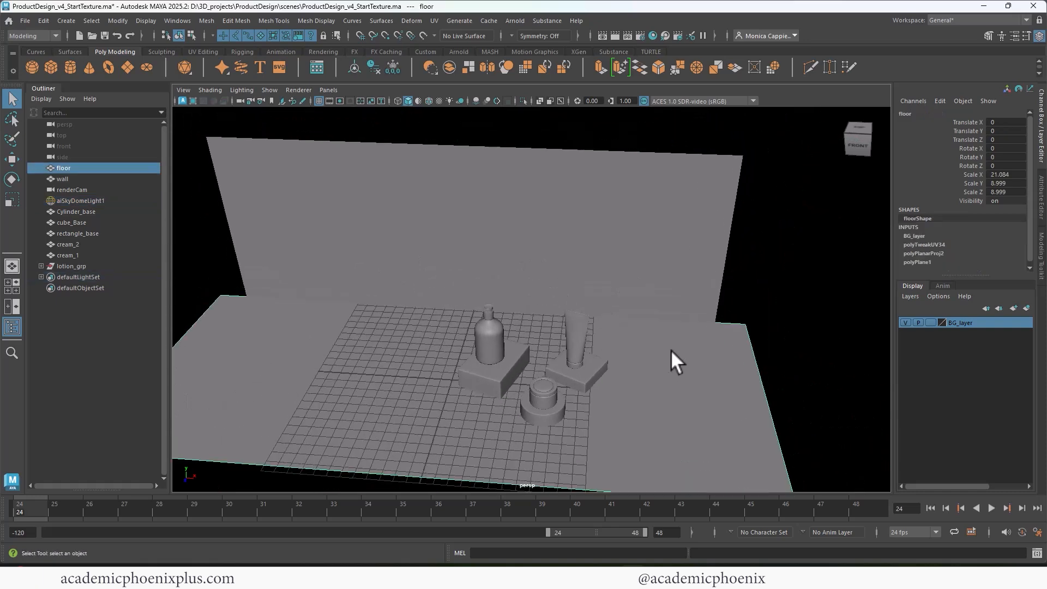
right_click(735, 334)
mouse_move(745, 529)
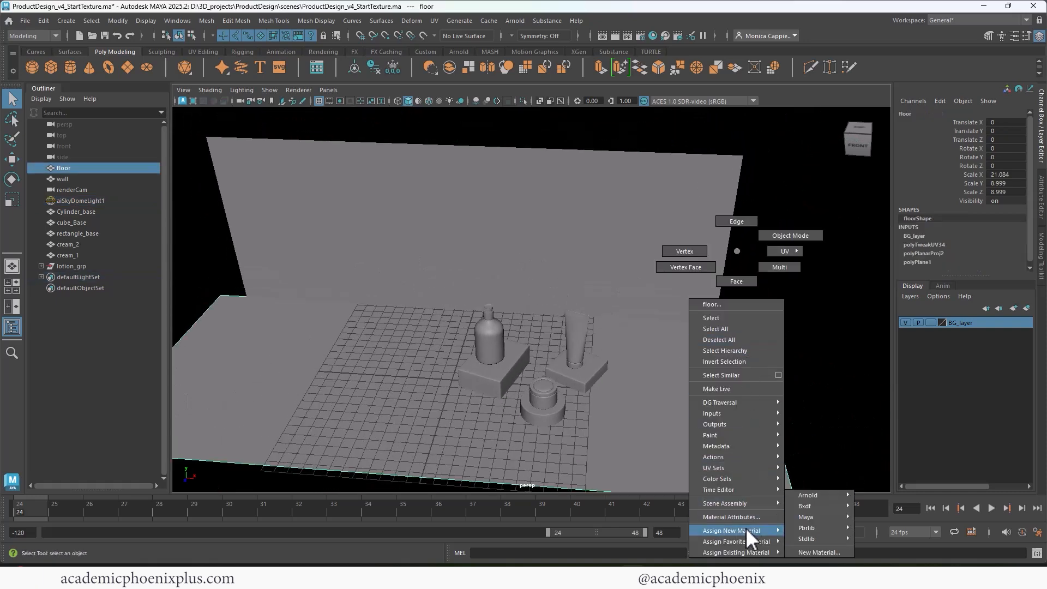
left_click(817, 551)
left_click(379, 285)
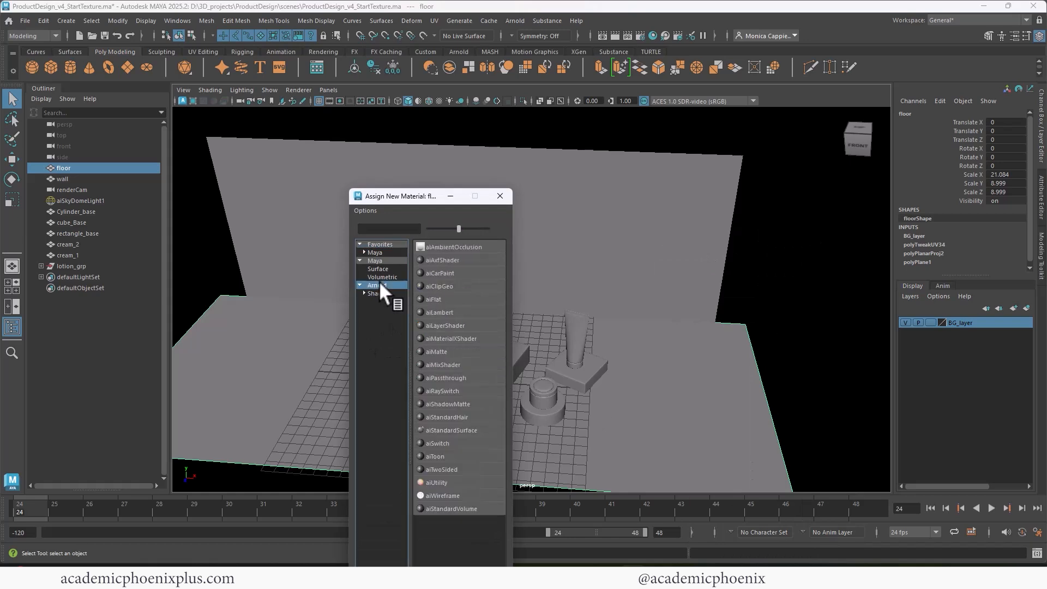
left_click(461, 429)
left_click_drag(928, 142, 861, 141)
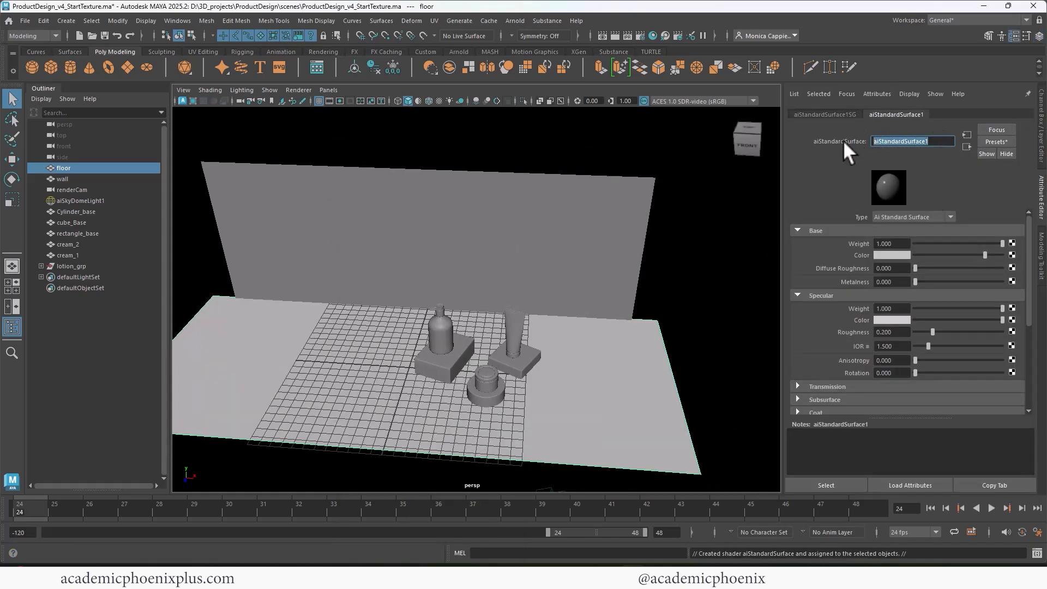
type("floor shader")
key("Return")
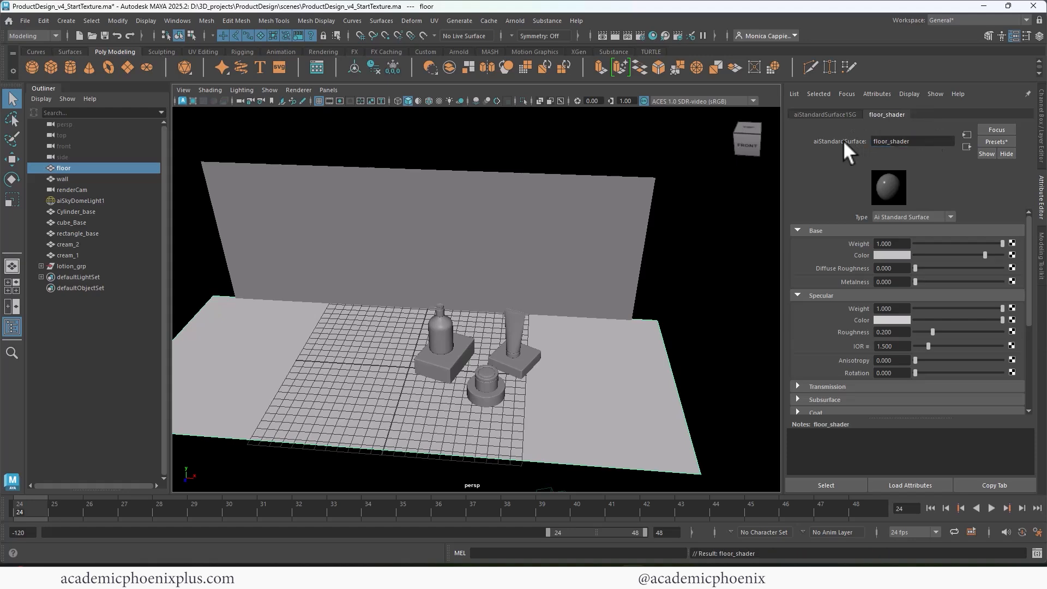
Load Asphalt06_polyhaven/asphalt_06_diff_1k.png as floor_shader's colour texture and display textures with 6.
left_click(1012, 254)
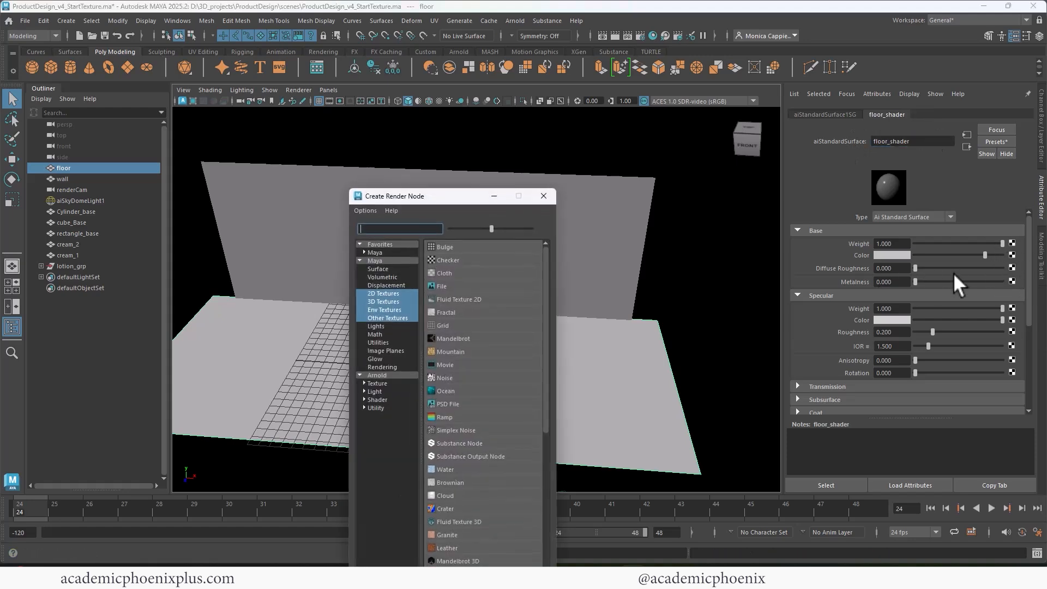
left_click(453, 284)
left_click(1013, 266)
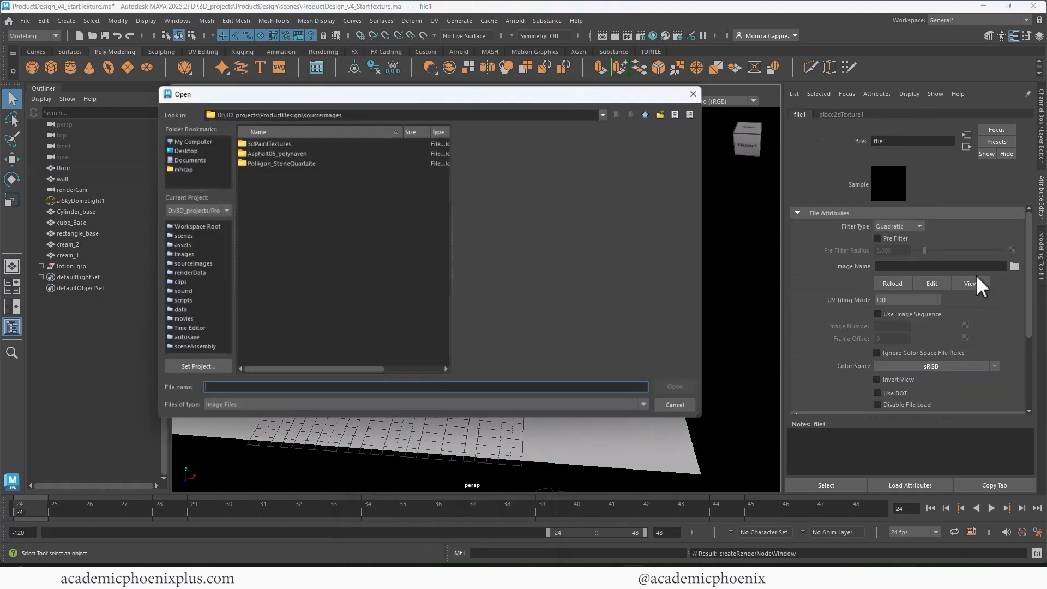
double_click(275, 154)
left_click(276, 153)
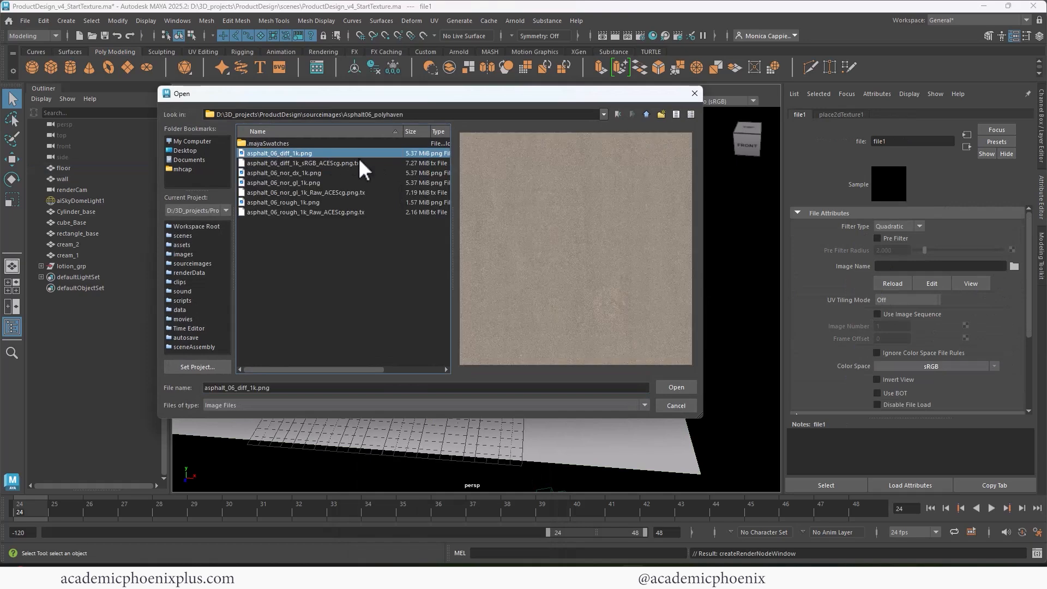
double_click(293, 154)
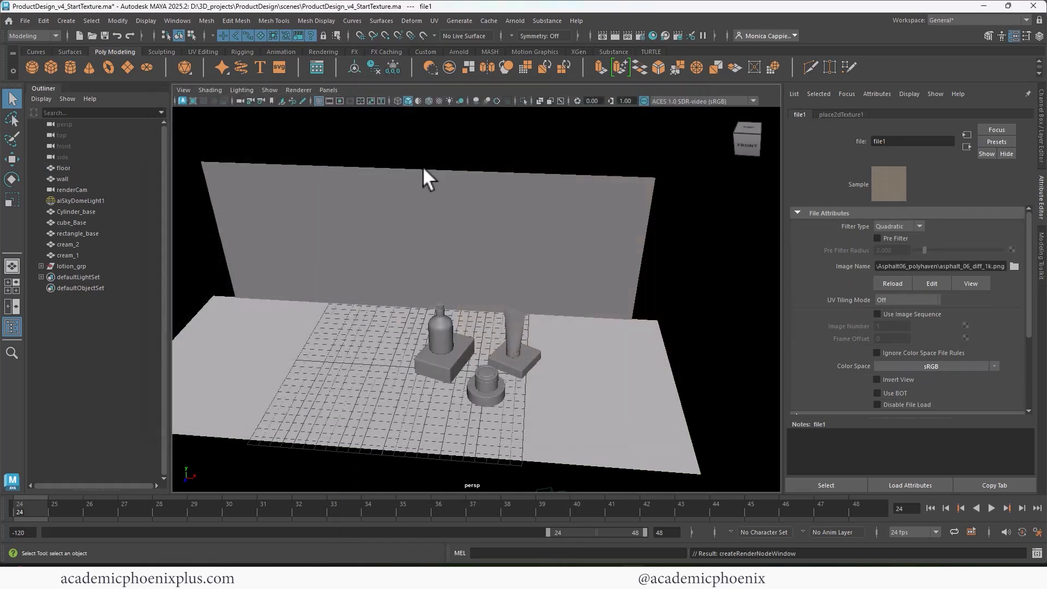
key("6")
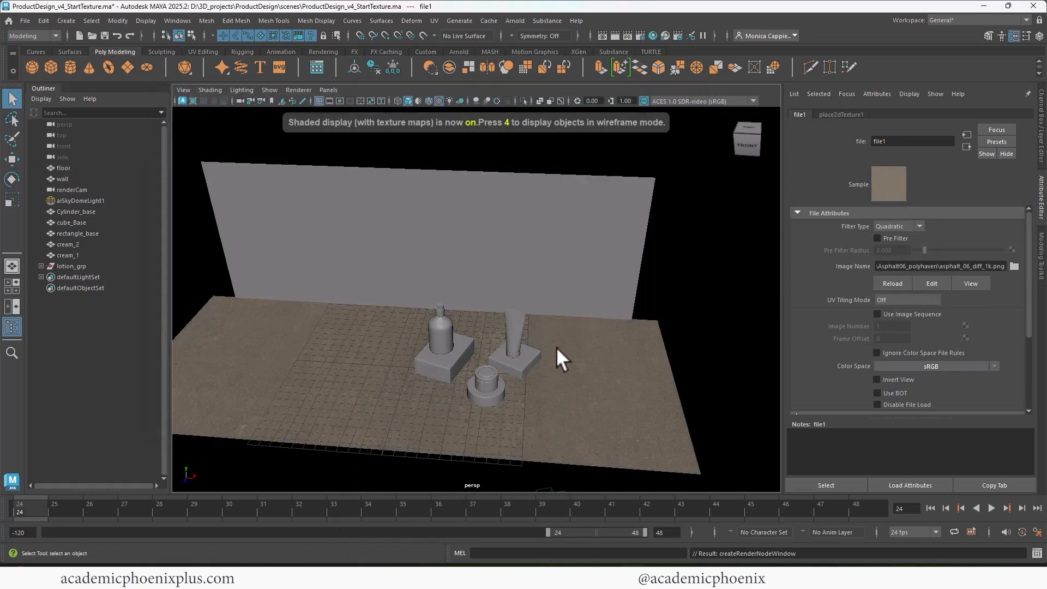
left_click(965, 145)
Map asphalt_06_rough_1k.png as a file texture on floor_shader's specular roughness.
scroll(1027, 303, "down", 2)
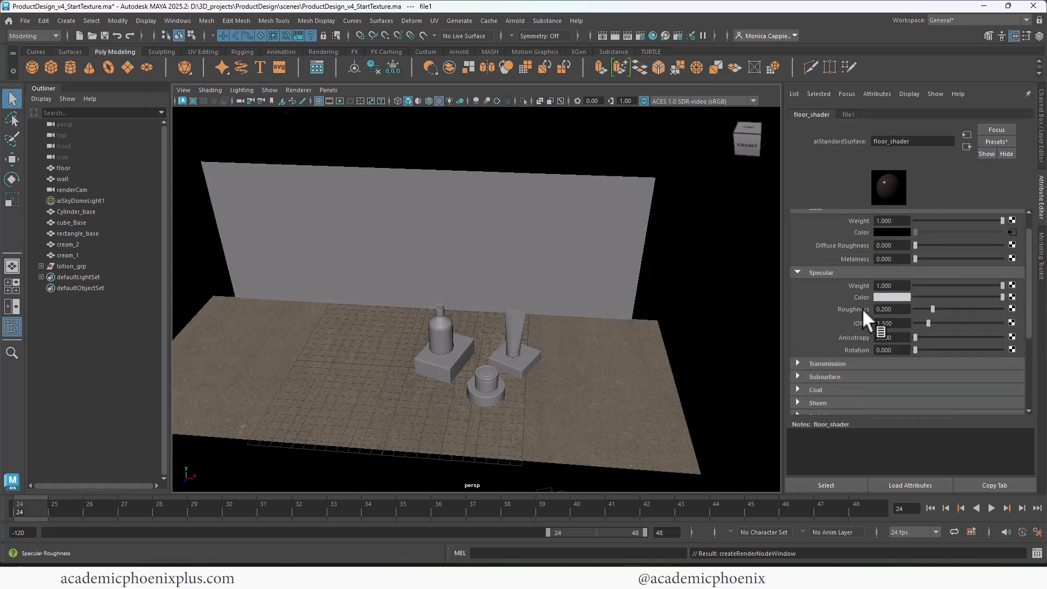
left_click(1012, 308)
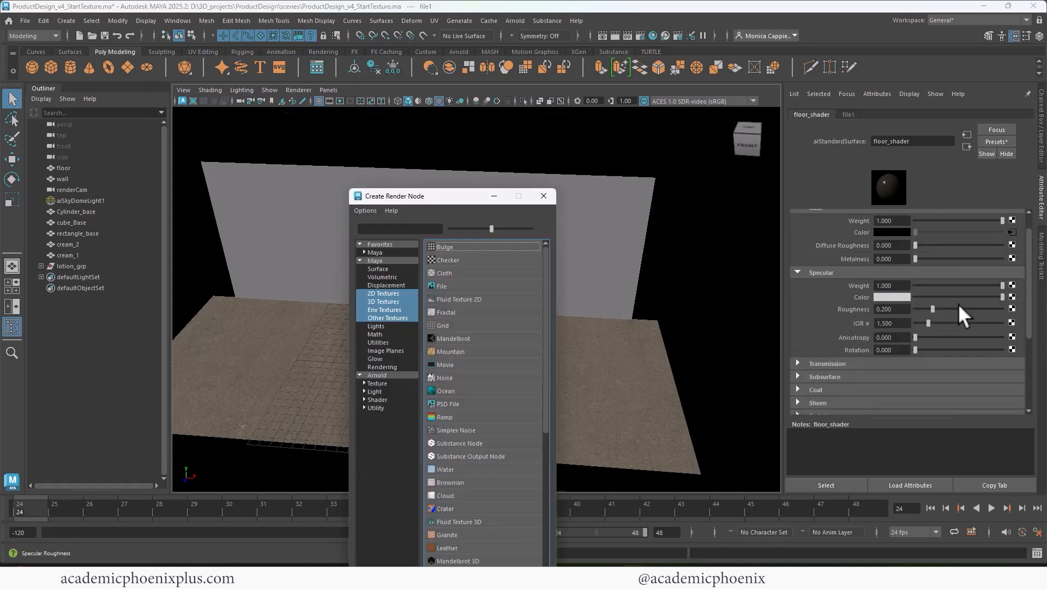
left_click(483, 283)
left_click(1014, 266)
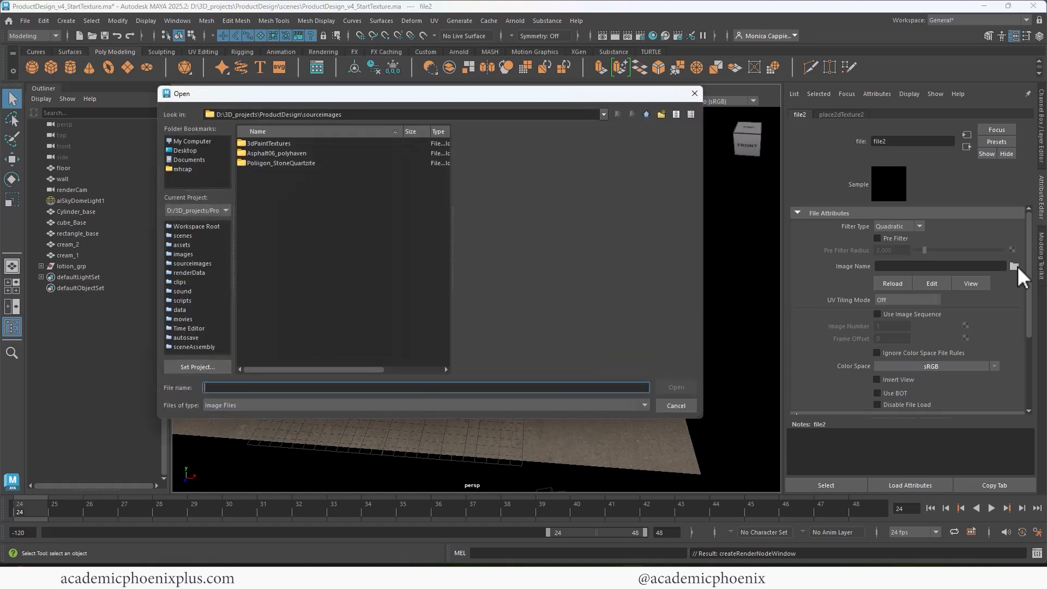
double_click(279, 153)
left_click(364, 154)
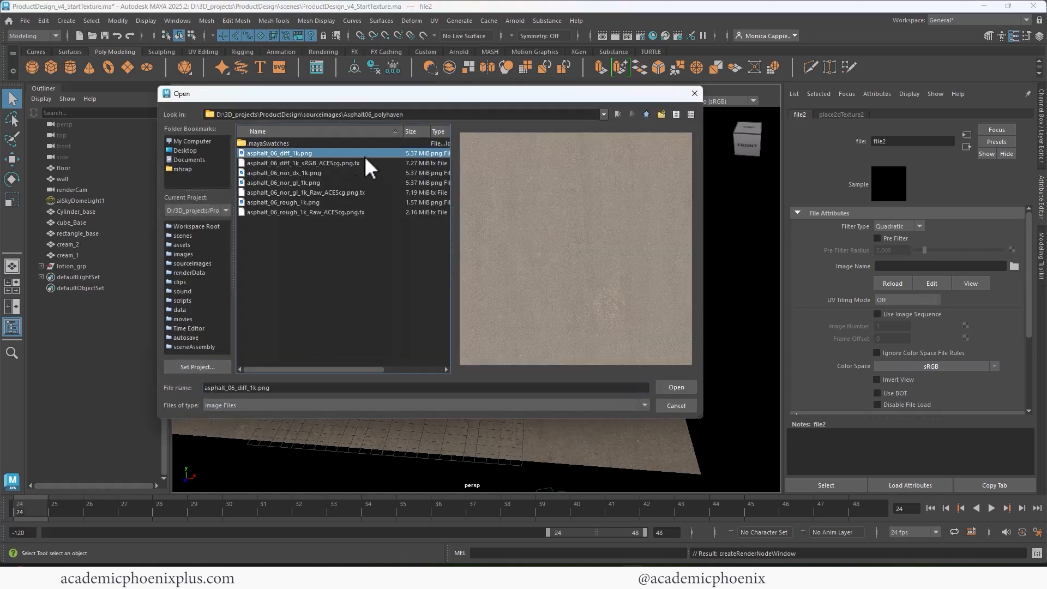
left_click(299, 202)
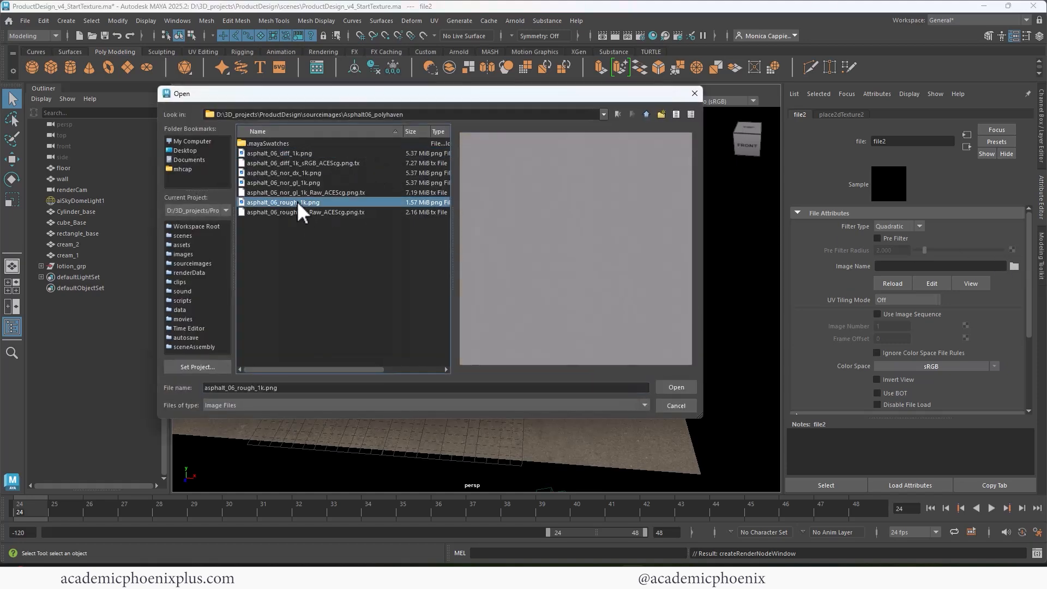
left_click(681, 385)
Set the roughness map's colour space to Raw, then expand floor_shader's Geometry settings.
left_click(994, 366)
mouse_move(986, 395)
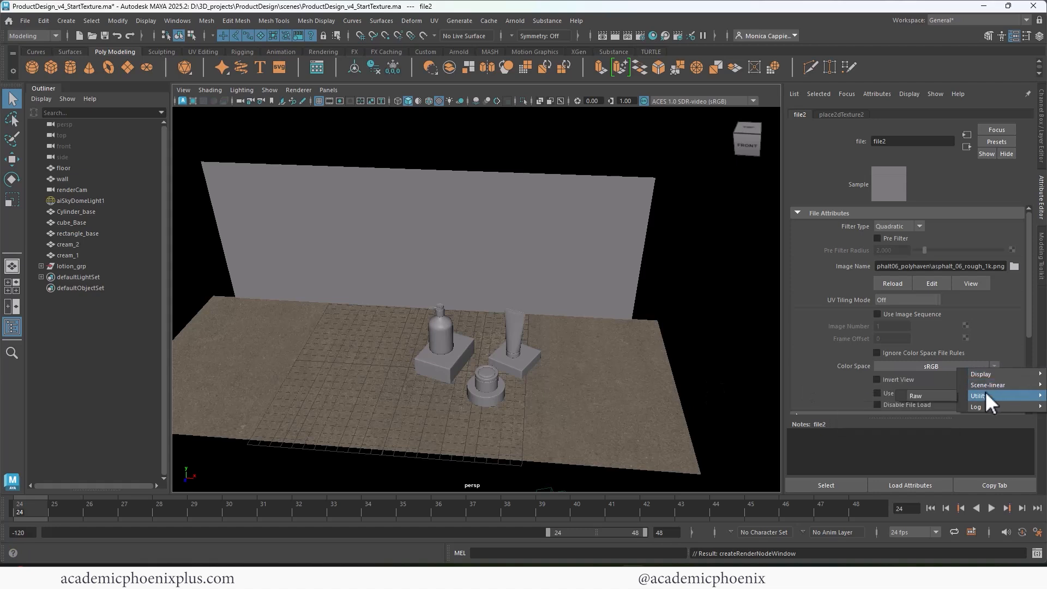
left_click(934, 393)
scroll(1020, 343, "down", 3)
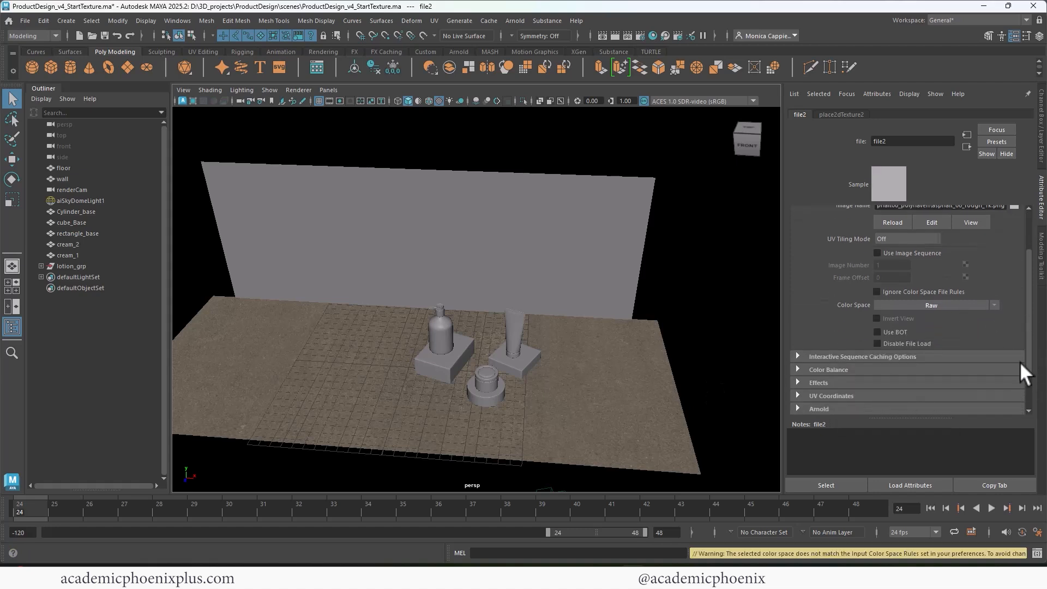
left_click(839, 324)
scroll(959, 364, "down", 1)
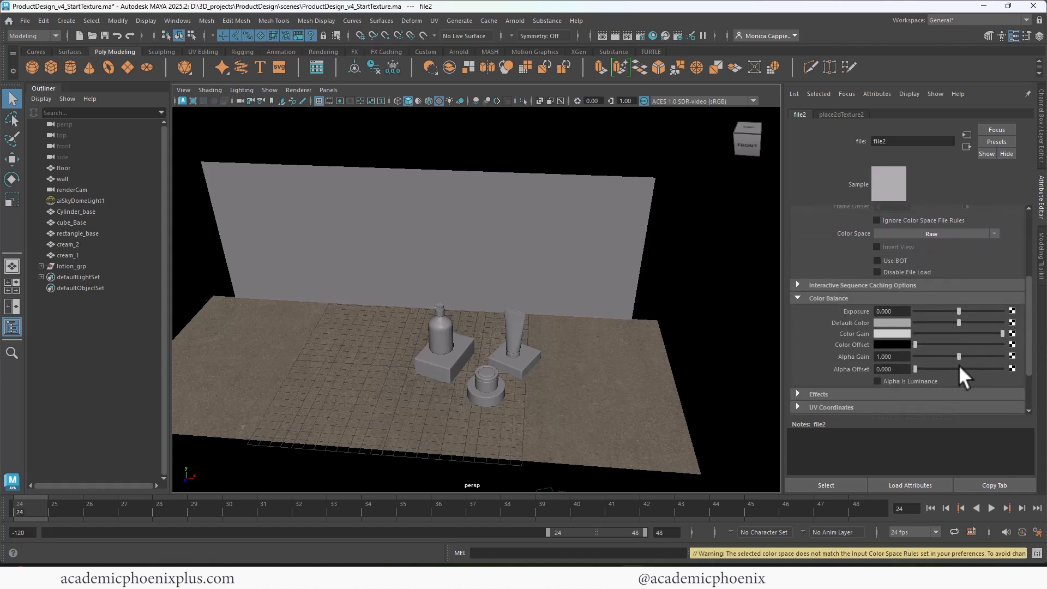
left_click(966, 146)
scroll(1023, 351, "down", 3)
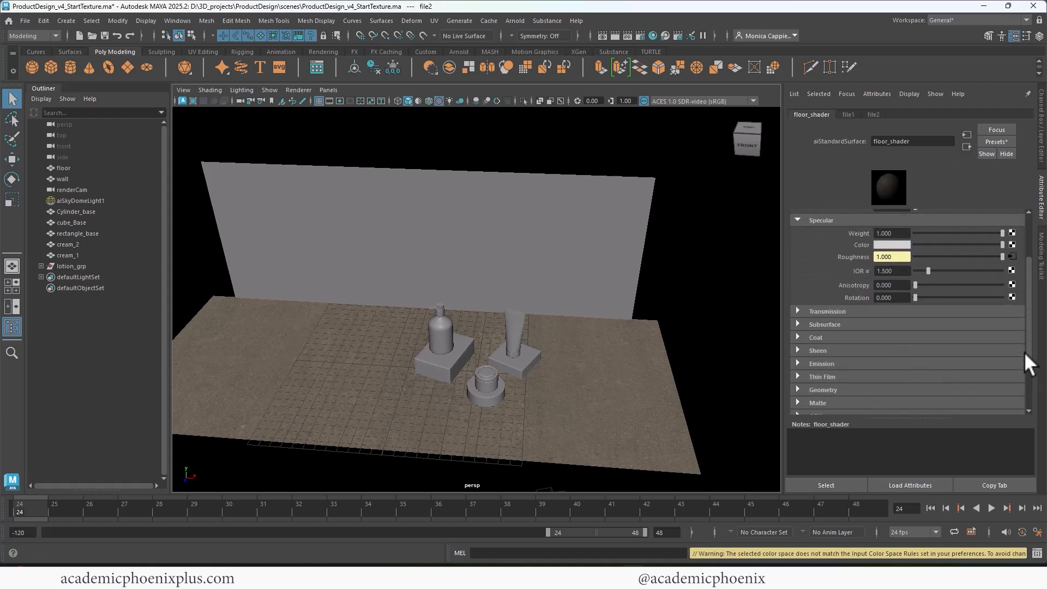
left_click(799, 364)
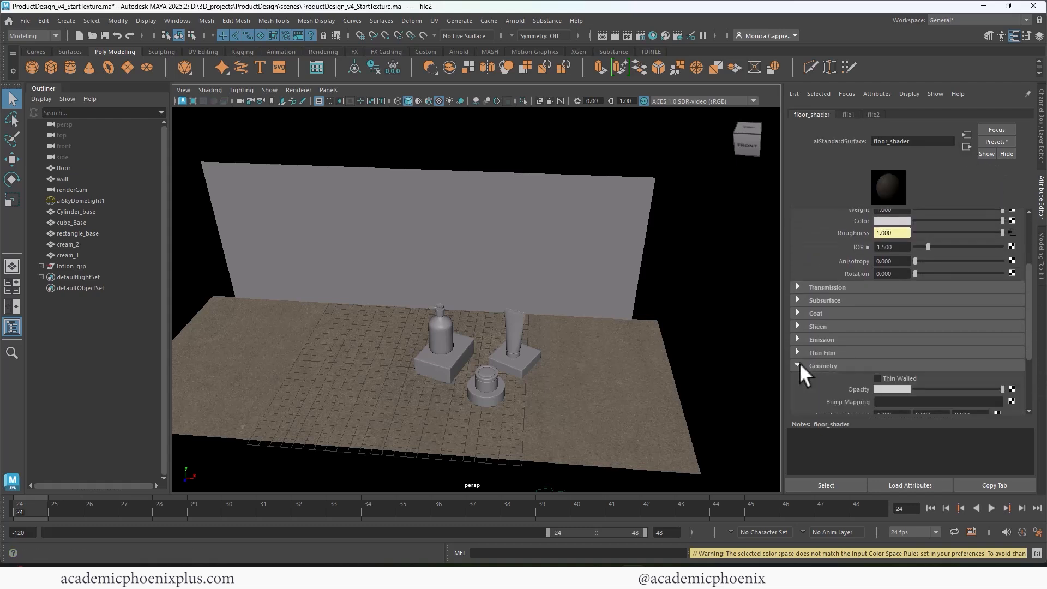
scroll(1026, 328, "down", 2)
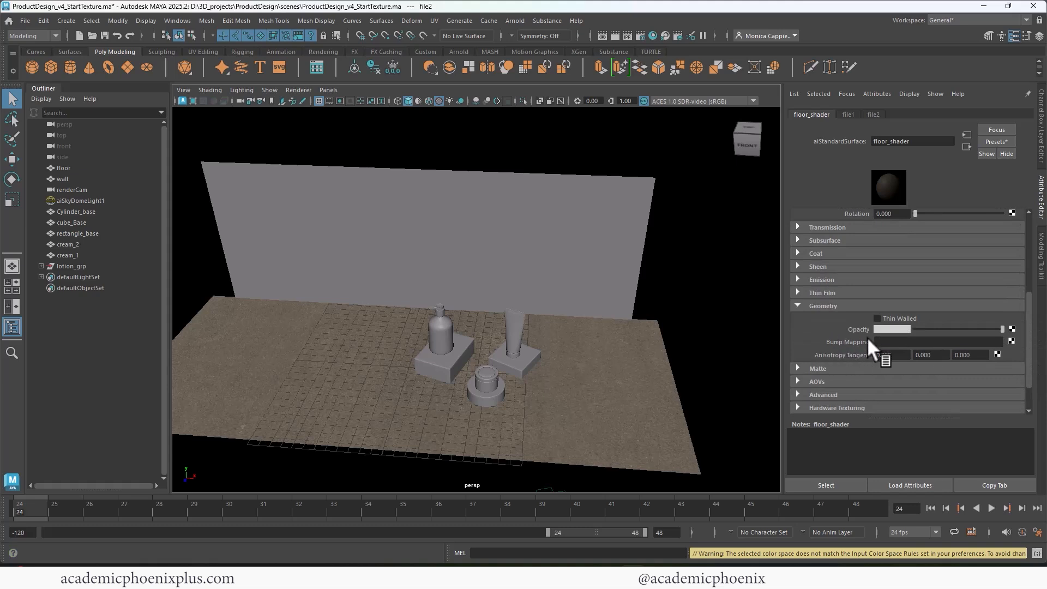
Add a file-based bump map to floor_shader, used as Tangent Space Normals.
left_click(1011, 341)
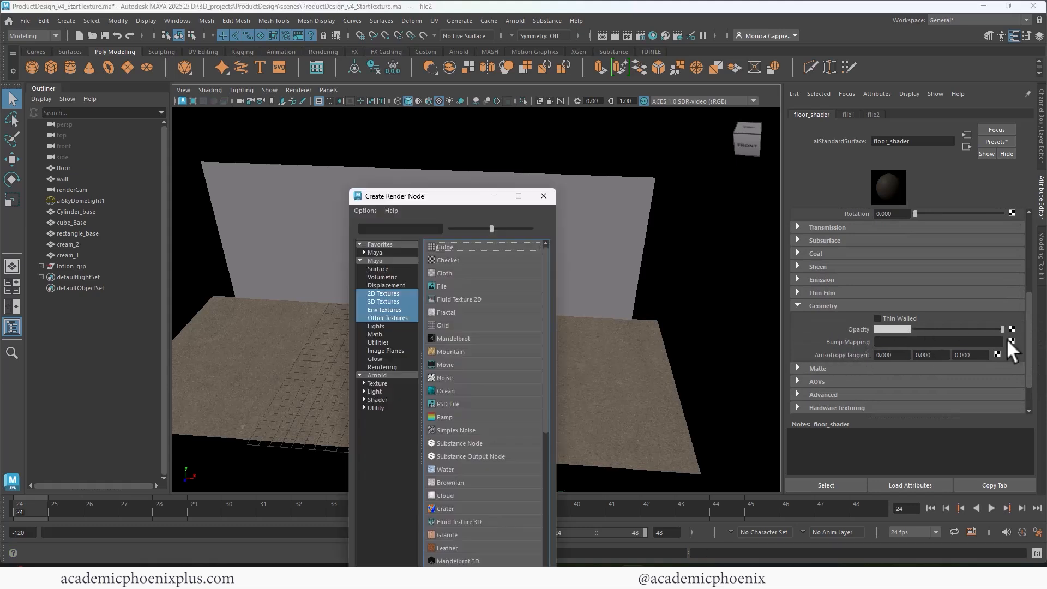
left_click(460, 282)
left_click(889, 251)
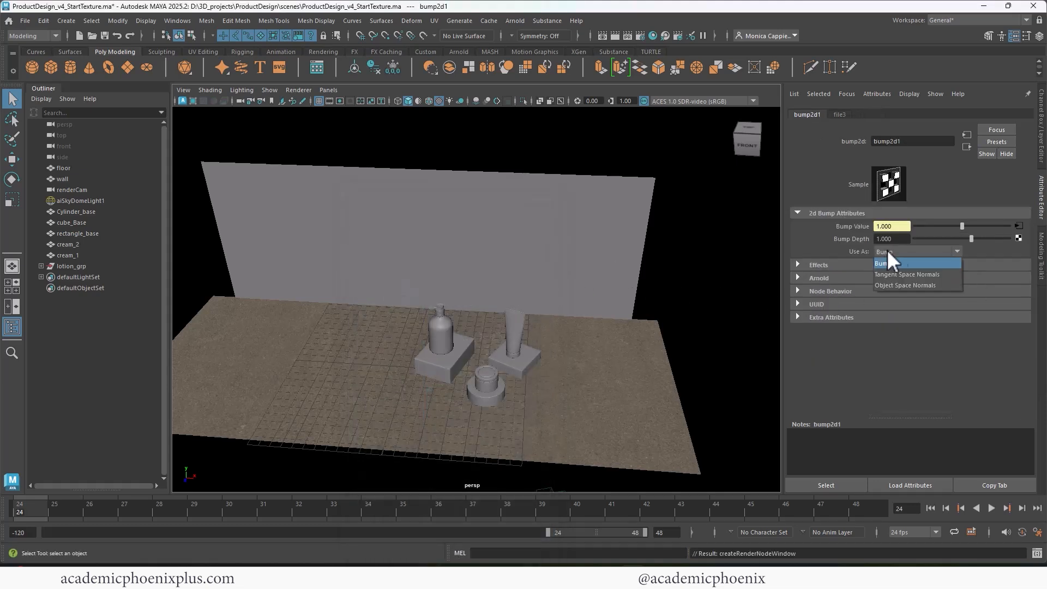
left_click(903, 274)
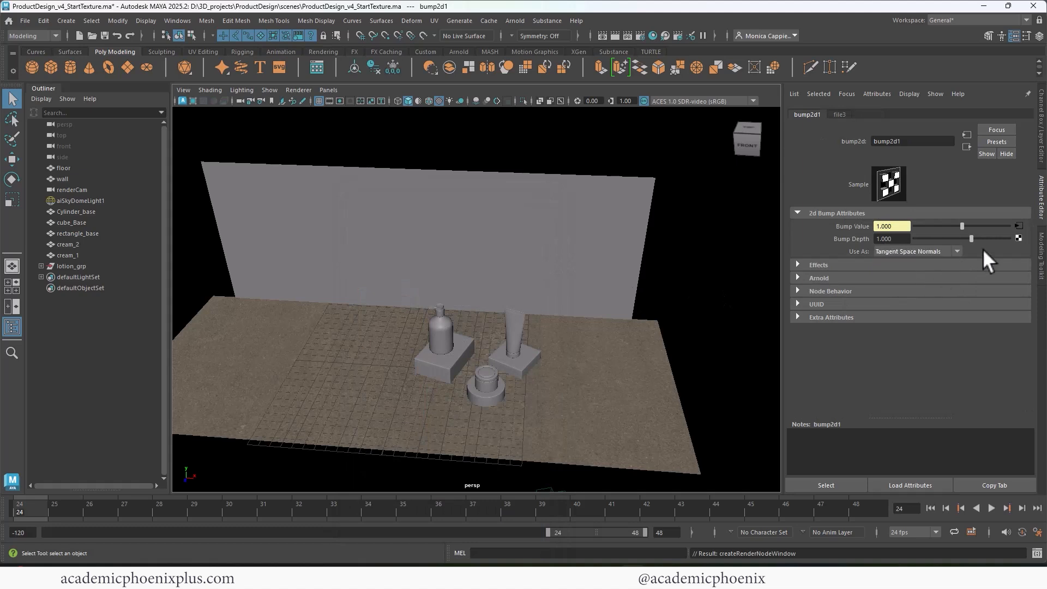
Load asphalt_06_nor_gl_1k.png into the bump's file node with Raw colour space.
left_click(1017, 225)
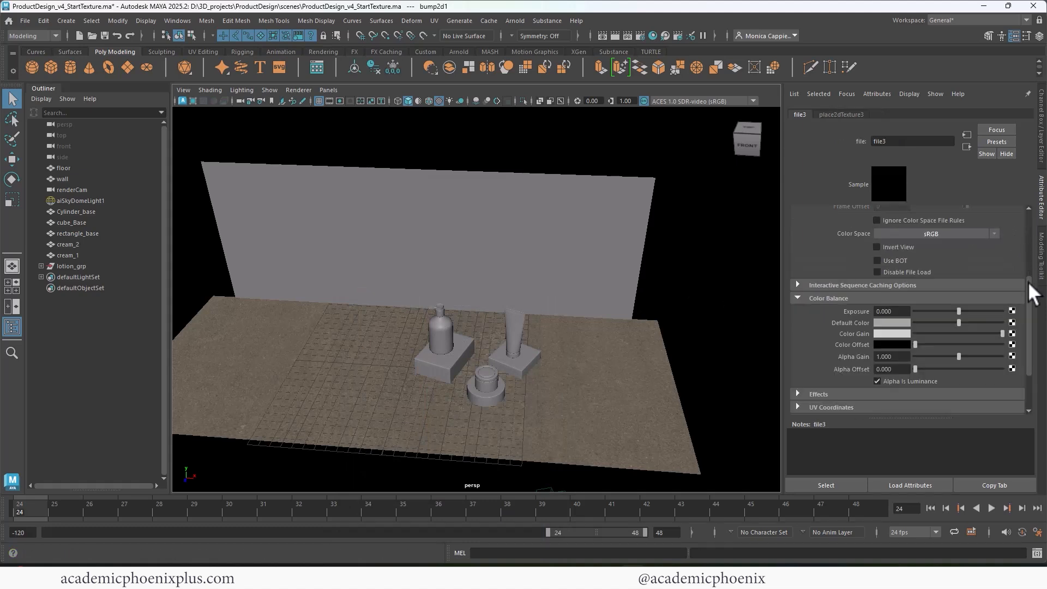
scroll(1032, 235, "down", 3)
left_click(1013, 241)
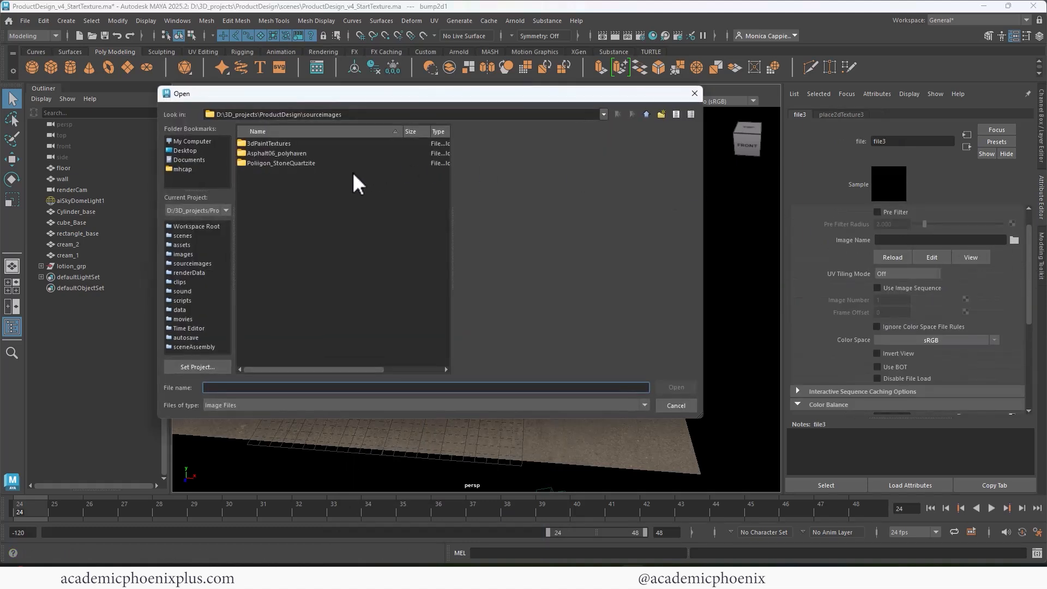
double_click(289, 153)
left_click(289, 153)
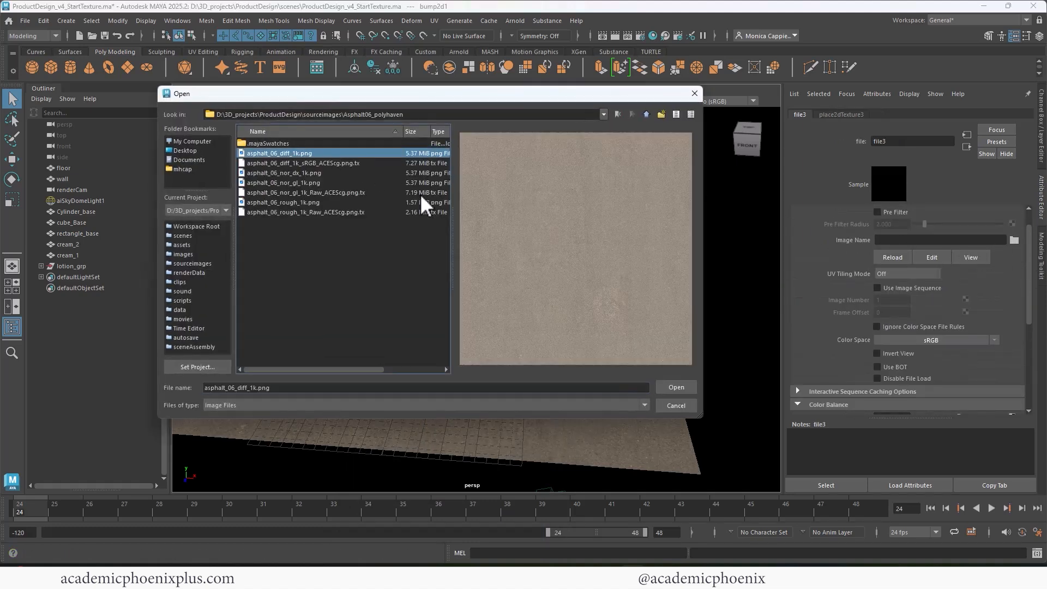
double_click(295, 182)
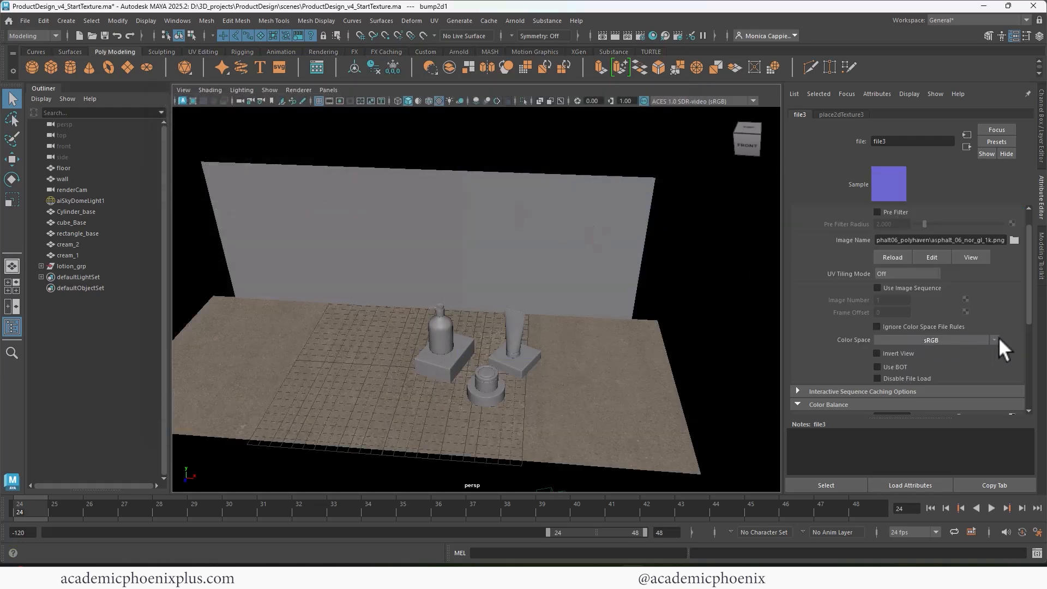
left_click(994, 340)
mouse_move(980, 365)
left_click(930, 365)
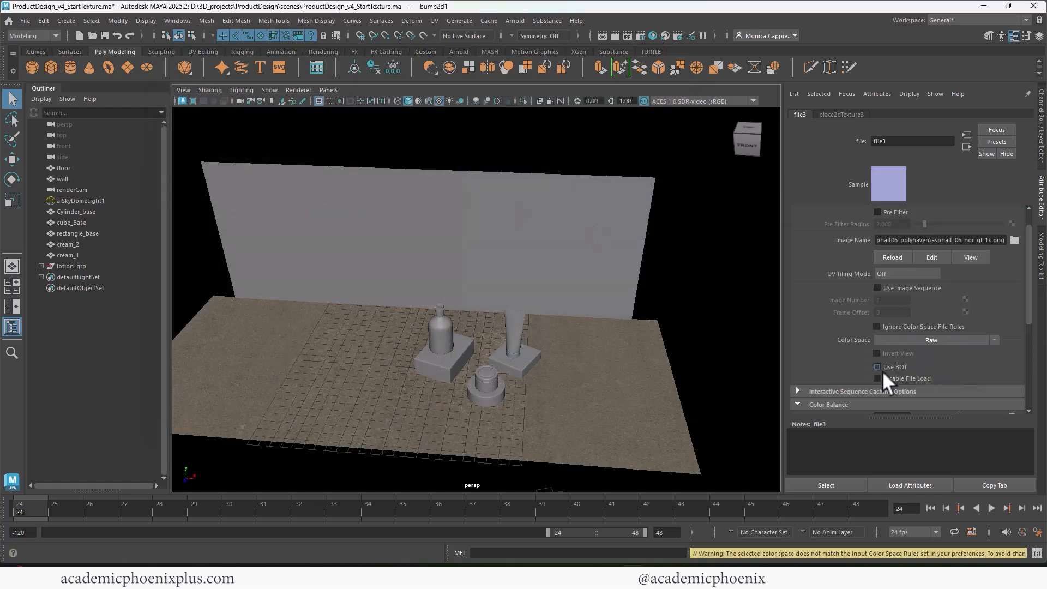
Test-render from renderCamShape, keep it as Snapshot_02, then stop IPR and close RenderView.
left_click(613, 35)
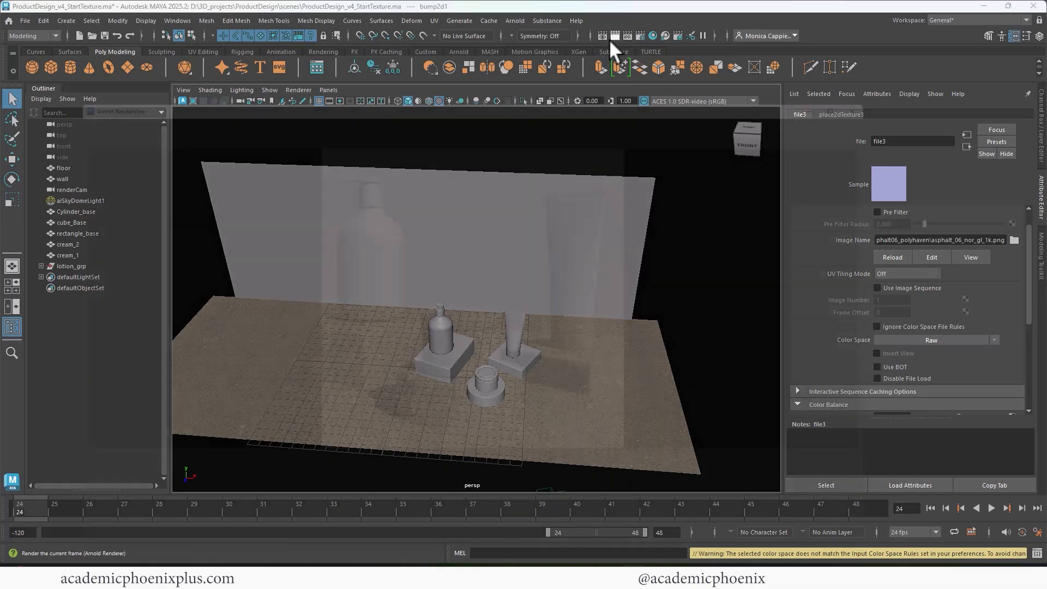
left_click(104, 111)
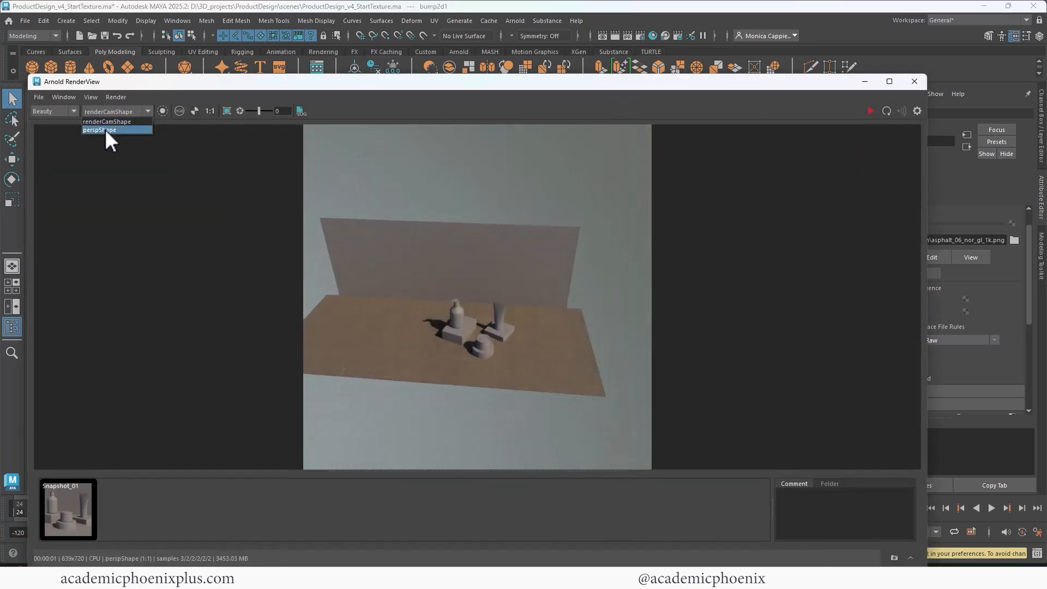
left_click(106, 121)
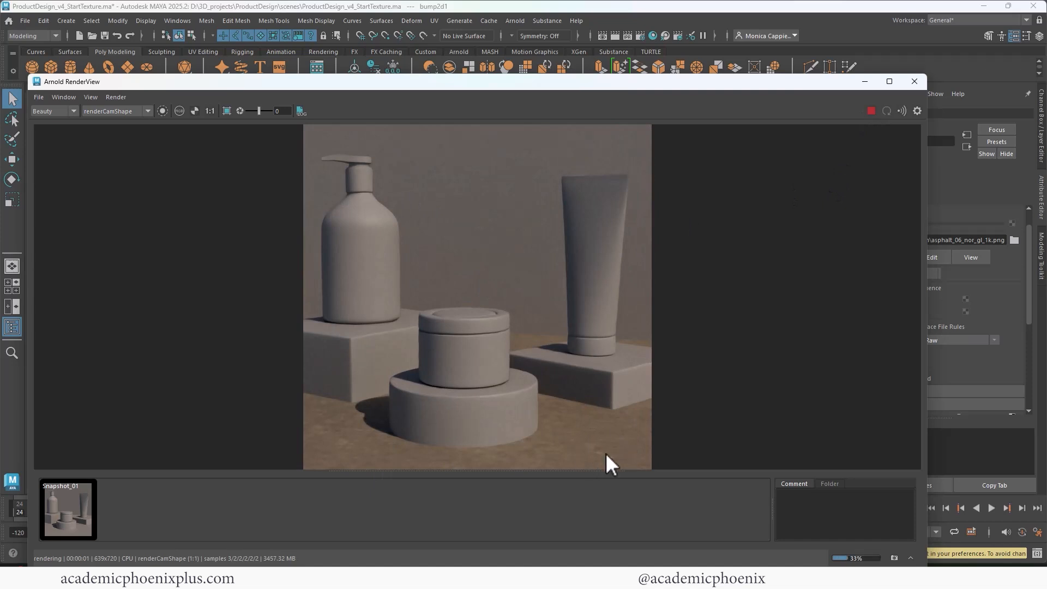
left_click(894, 557)
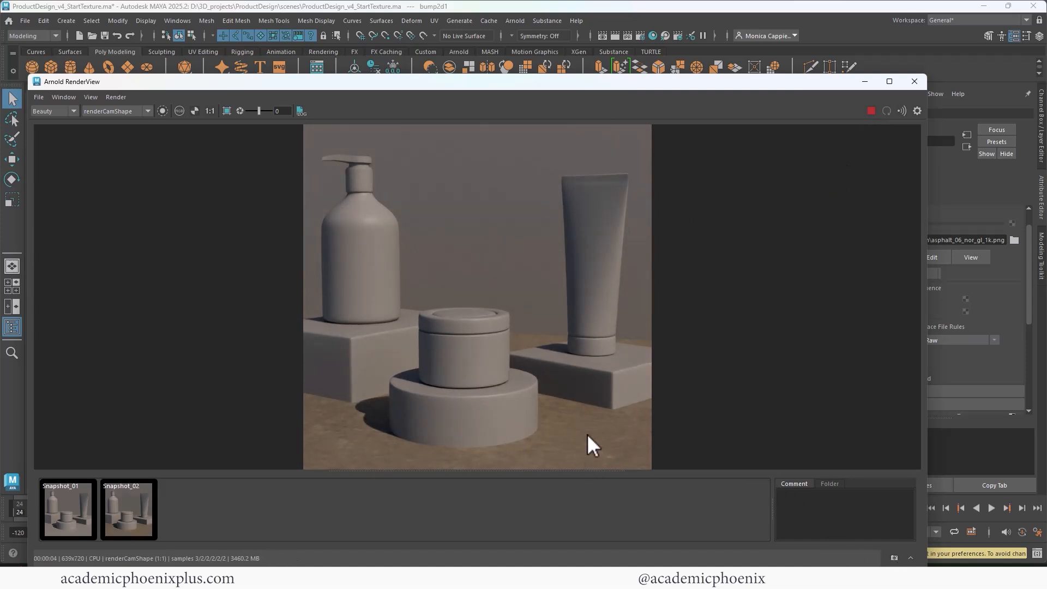
left_click(871, 111)
left_click(914, 81)
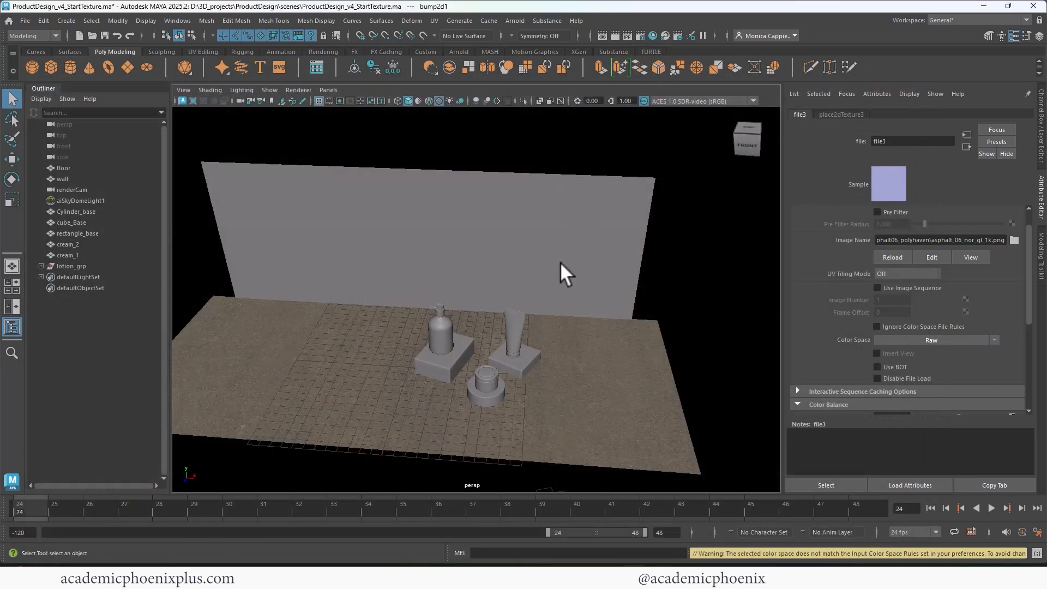
Open Hypershade and graph floor_shader's node network.
left_click(653, 35)
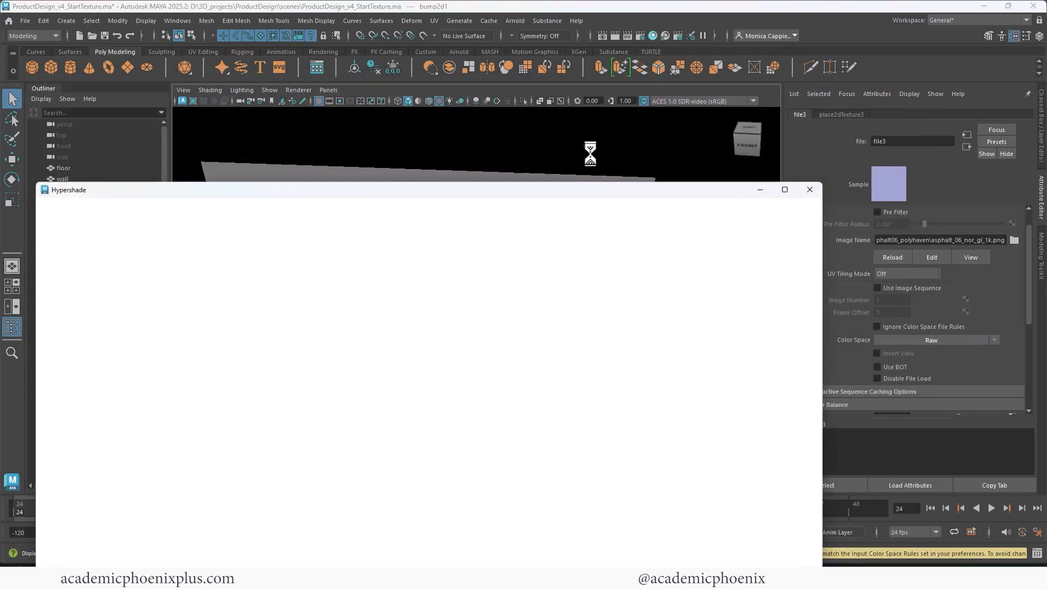
left_click_drag(309, 188, 384, 113)
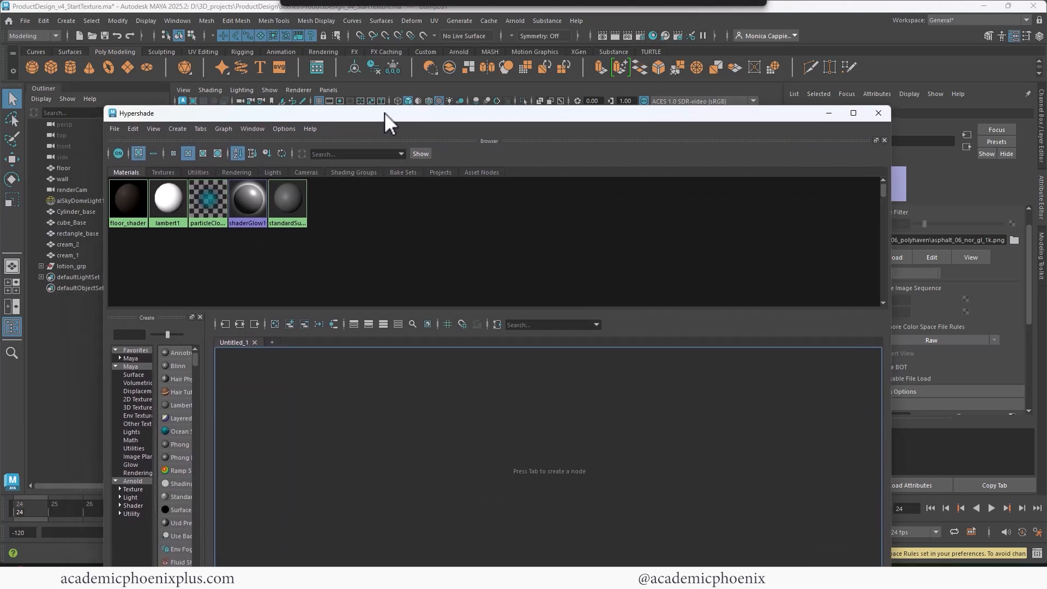
right_click(126, 204)
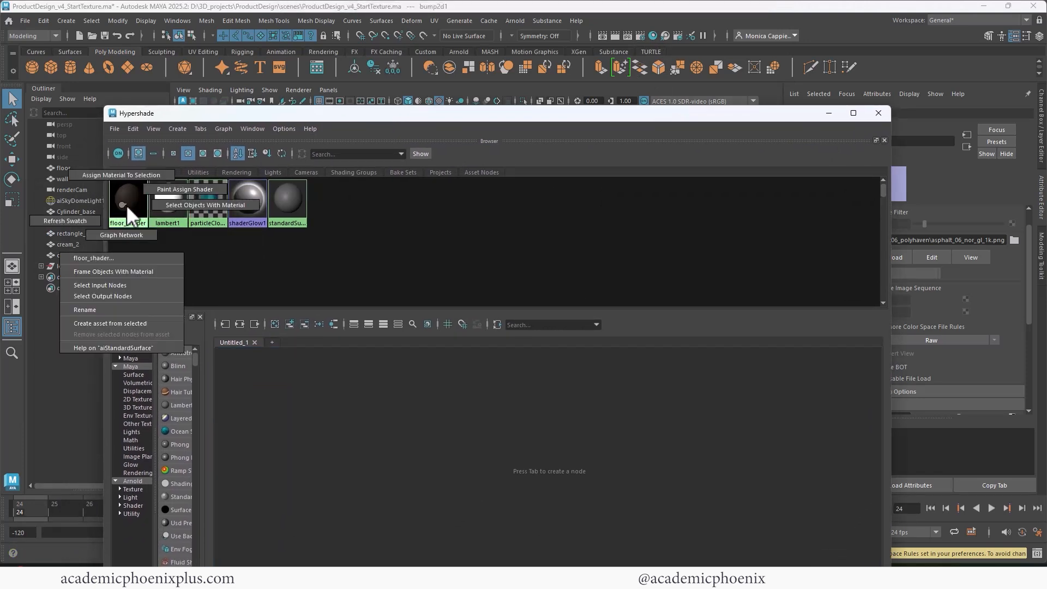
left_click(131, 234)
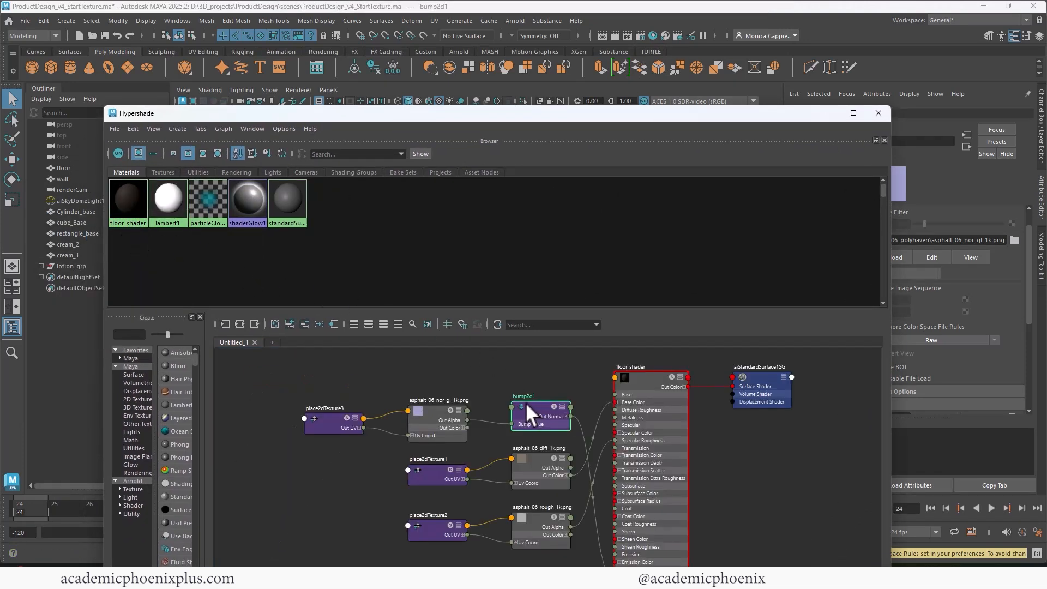
Set Repeat UV to 5 × 5 on place2dTexture3 and place2dTexture1.
left_click(310, 417)
left_click_drag(718, 117, 640, 105)
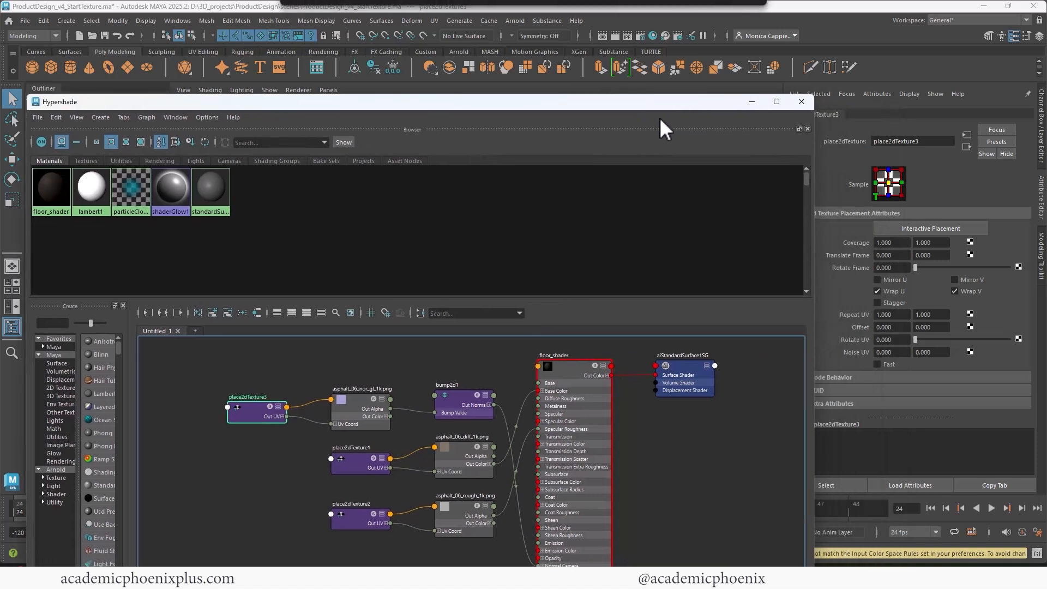
left_click_drag(895, 314, 831, 310)
type("5")
key("Tab")
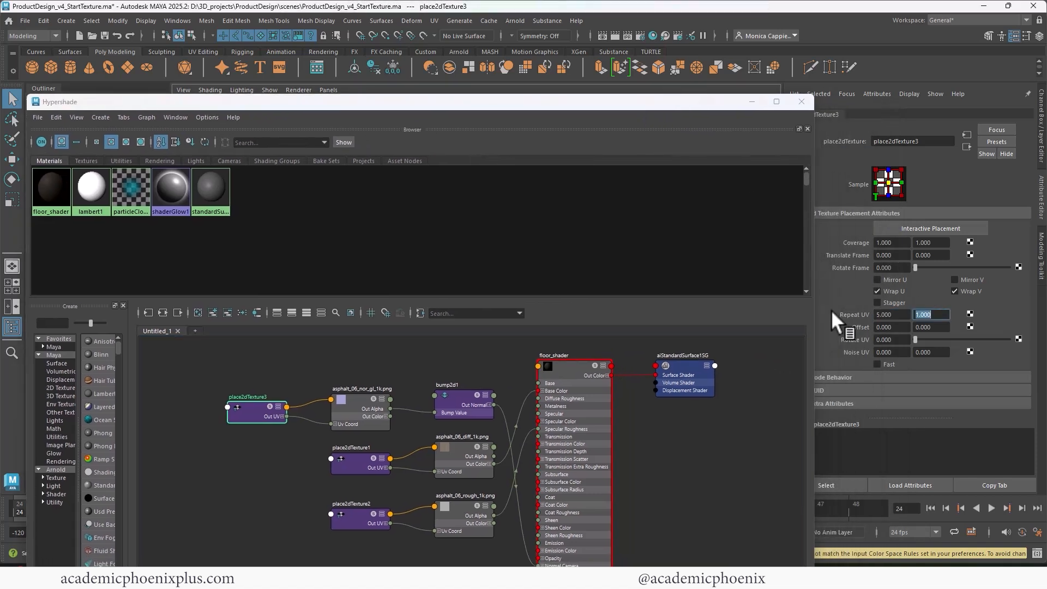
type("5")
key("Tab")
left_click(354, 462)
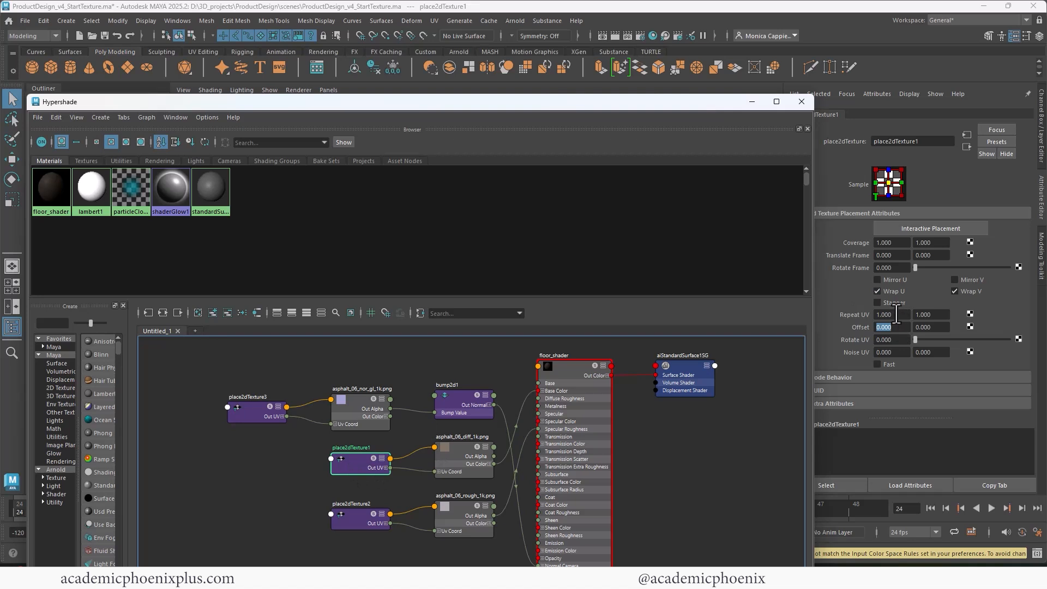
left_click_drag(894, 315, 842, 309)
type("5")
key("Tab")
type("5")
key("Tab")
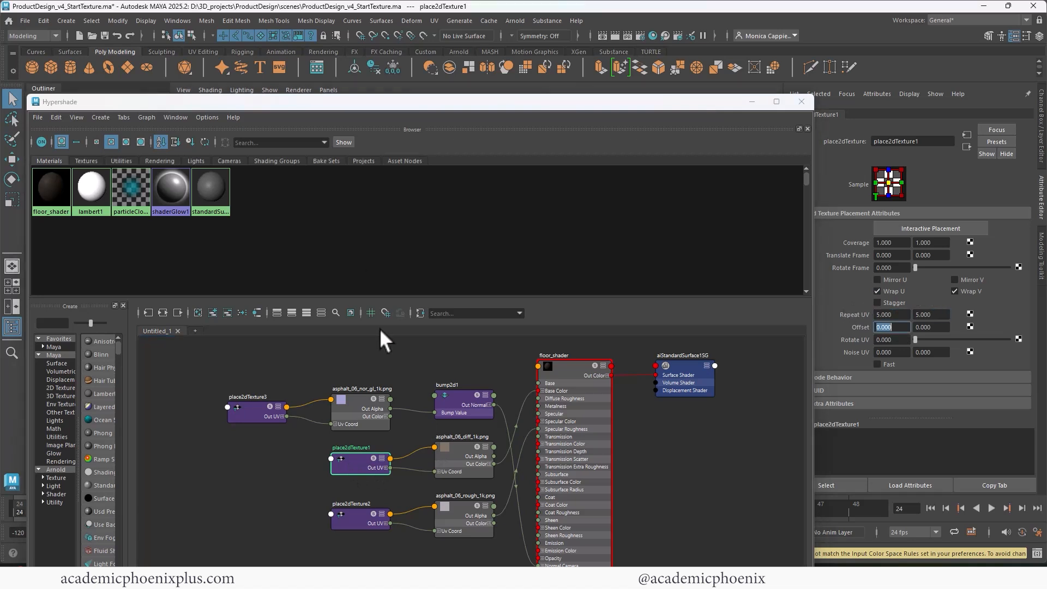
Set place2dTexture2's Repeat UV to 5 × 5 and close Hypershade.
left_click(351, 520)
left_click_drag(900, 316, 839, 310)
type("5")
key("Tab")
type("5")
key("Tab")
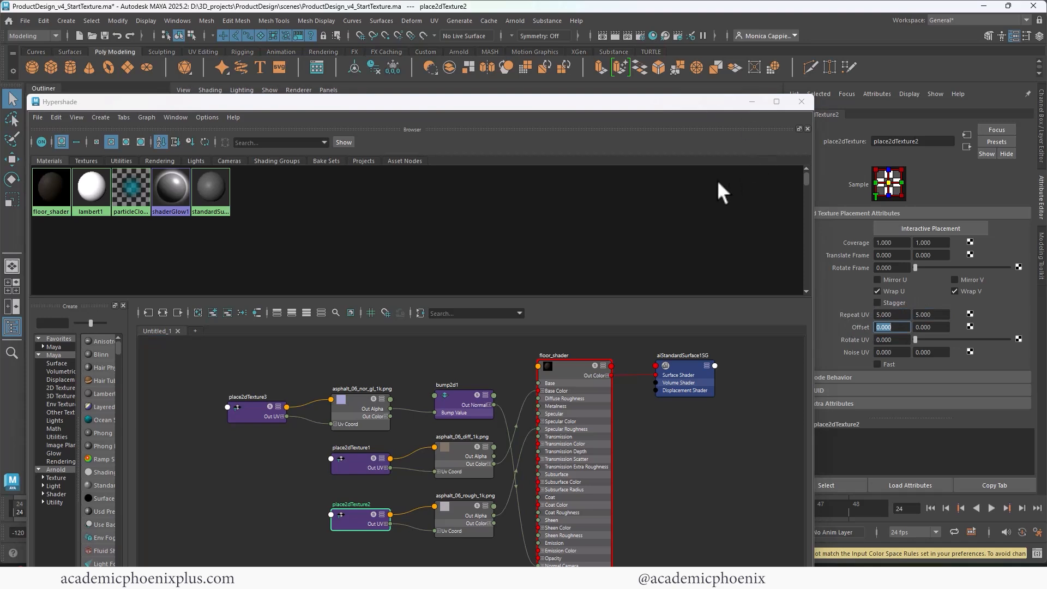
left_click(803, 102)
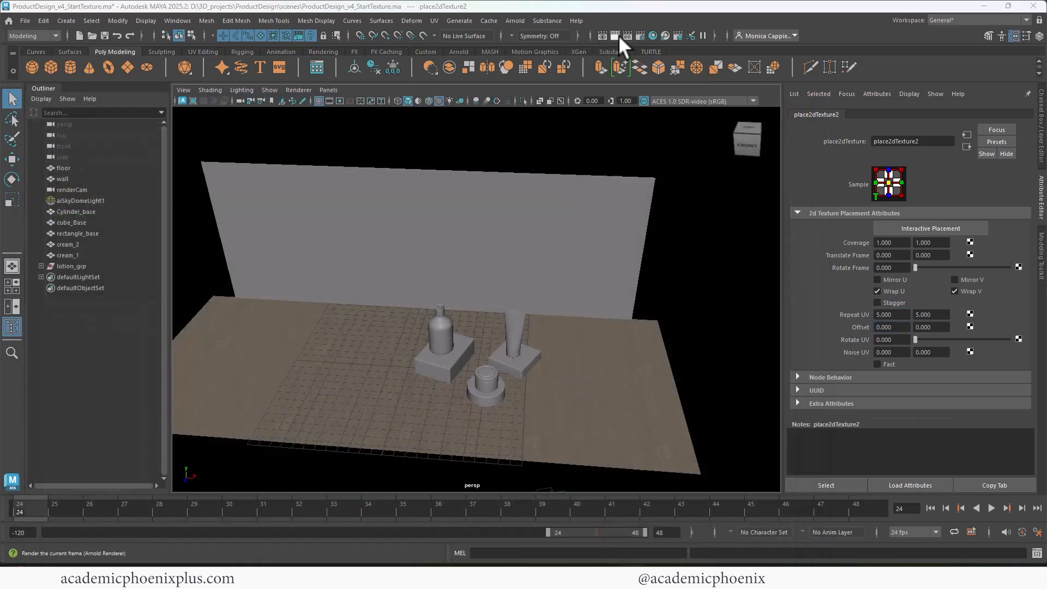
left_click(616, 35)
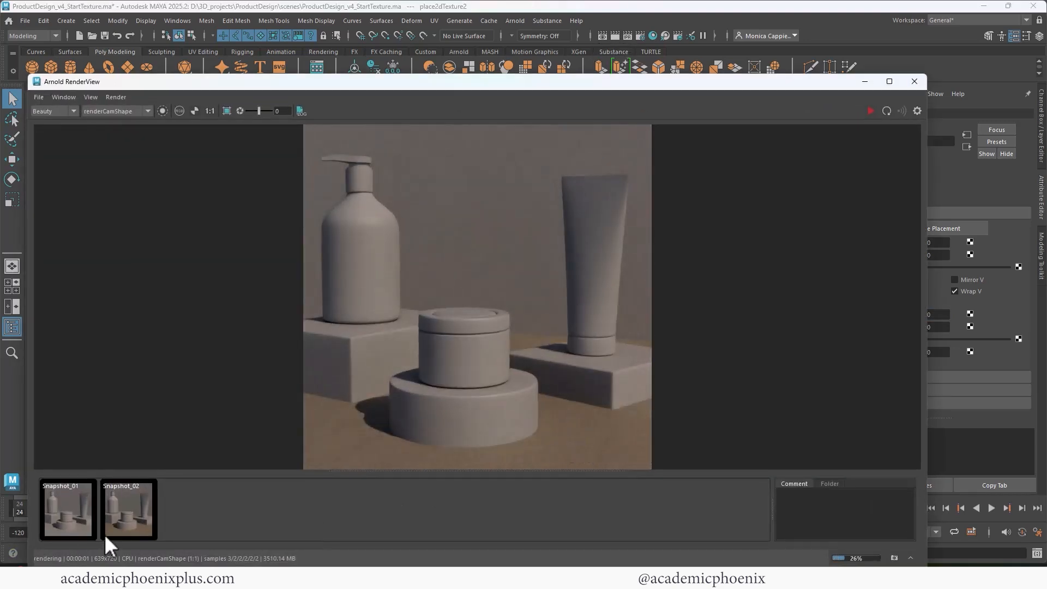
left_click(123, 521)
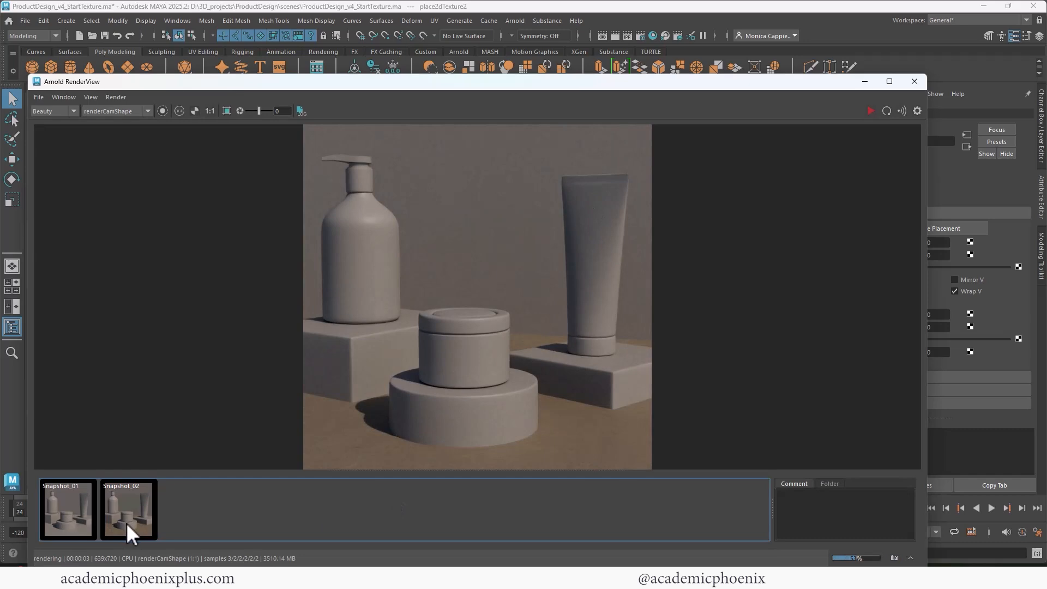
left_click(128, 521)
left_click(129, 521)
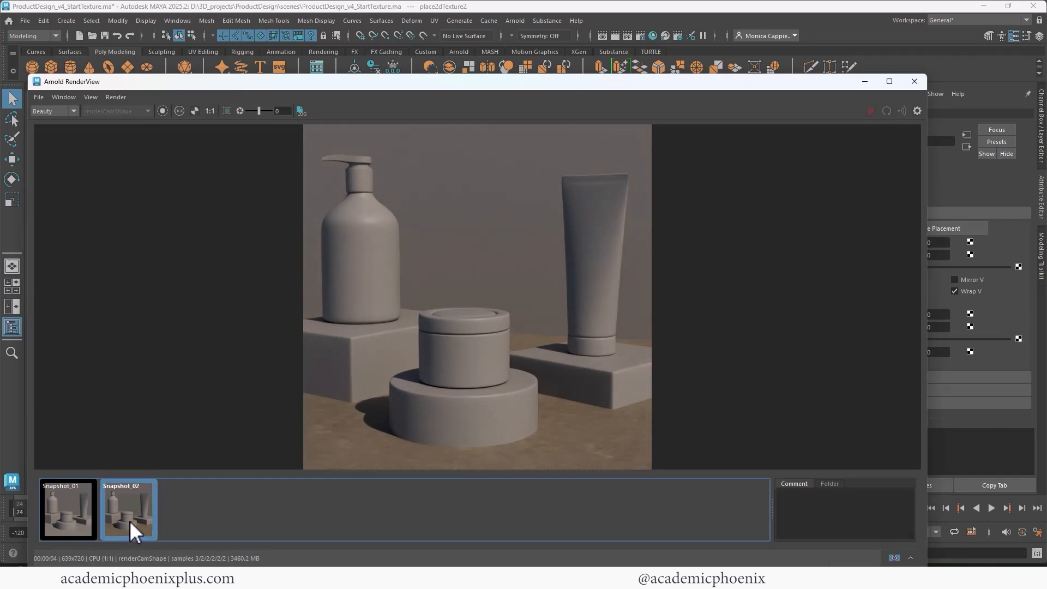
left_click(129, 520)
left_click(921, 84)
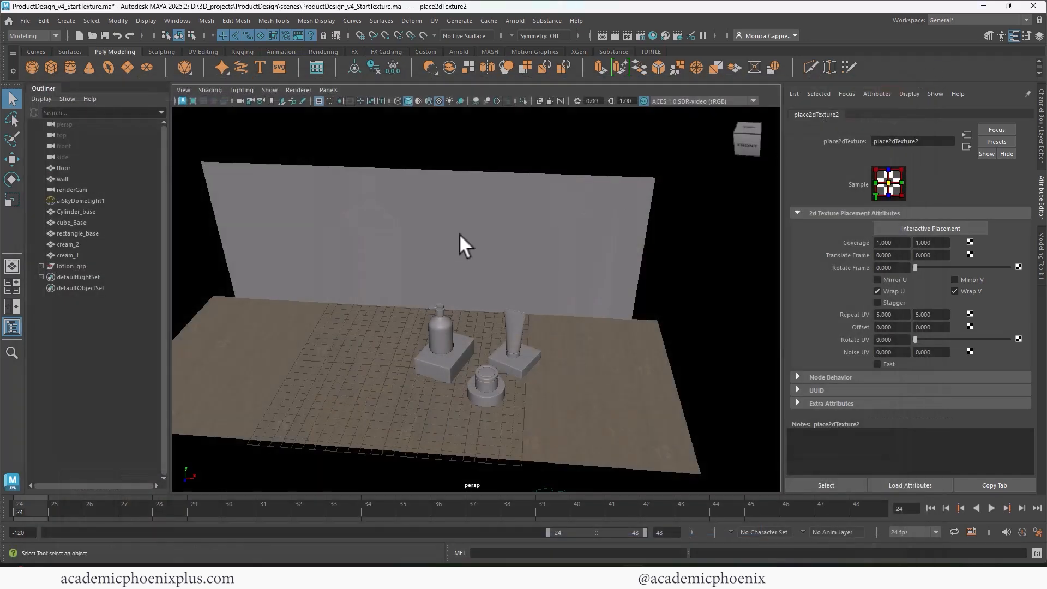
Give the wall a new aiStandardSurface material named quartzite_shader.
left_click(548, 261)
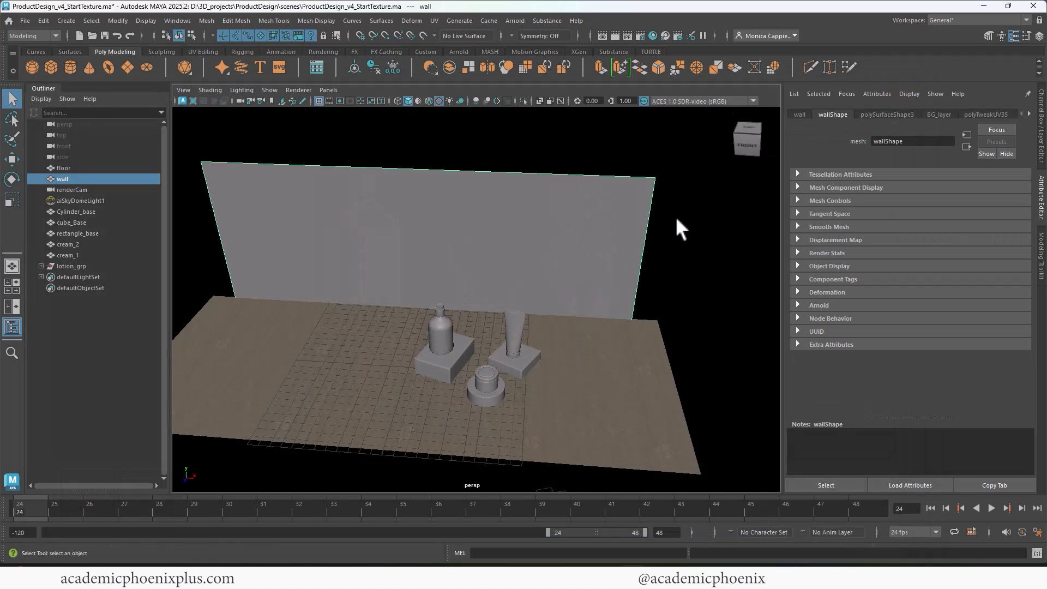
right_click(643, 209)
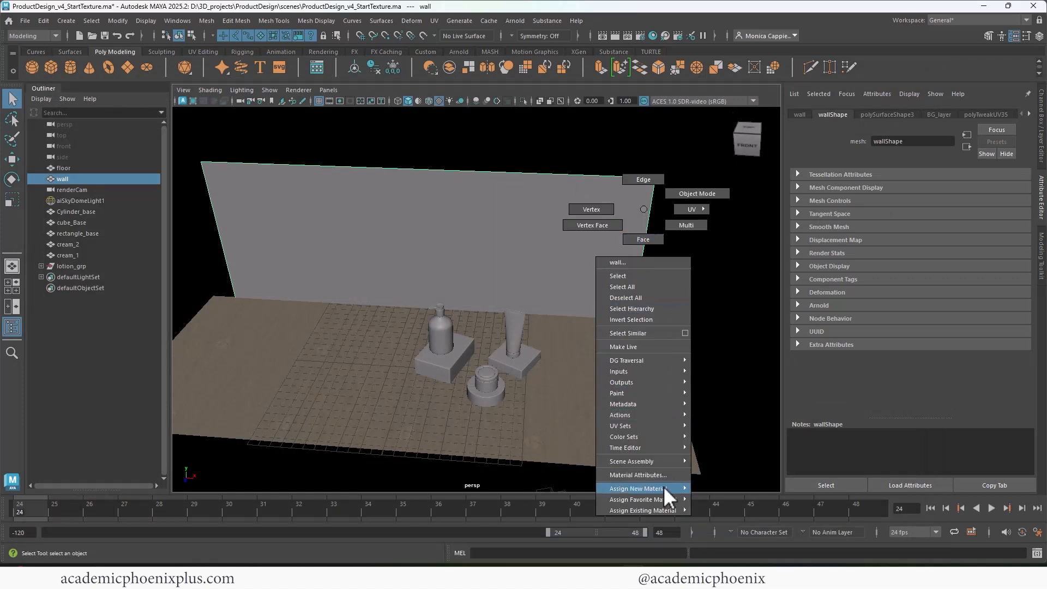
mouse_move(659, 488)
left_click(726, 545)
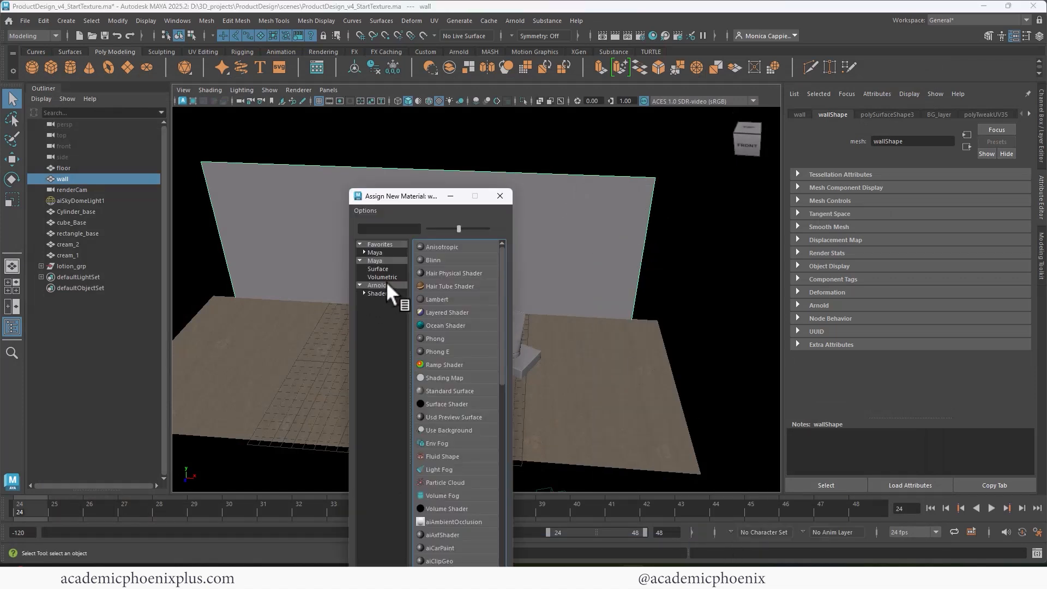
left_click(468, 428)
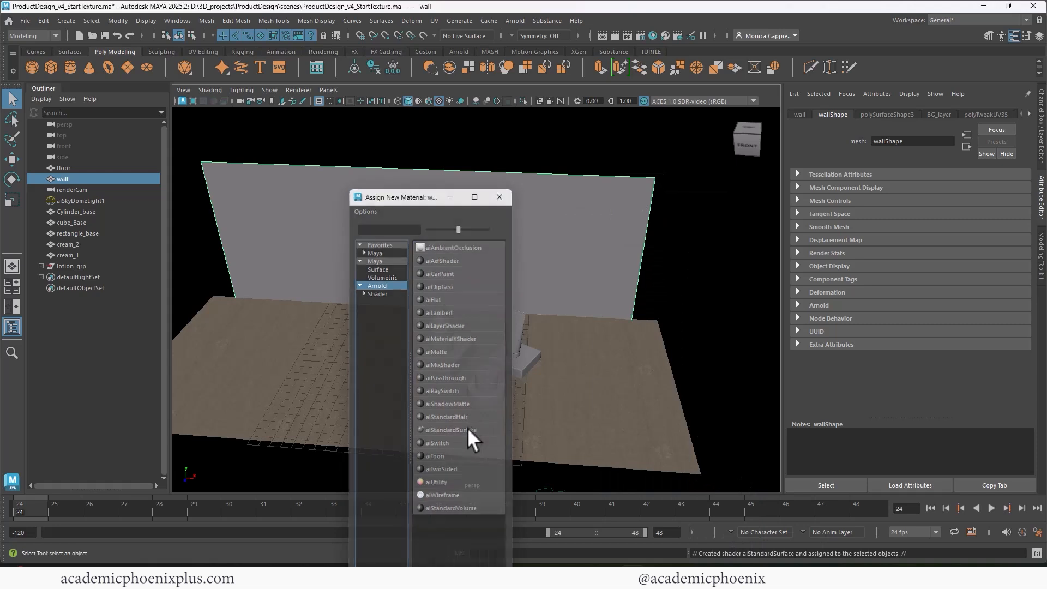
left_click_drag(944, 140, 845, 133)
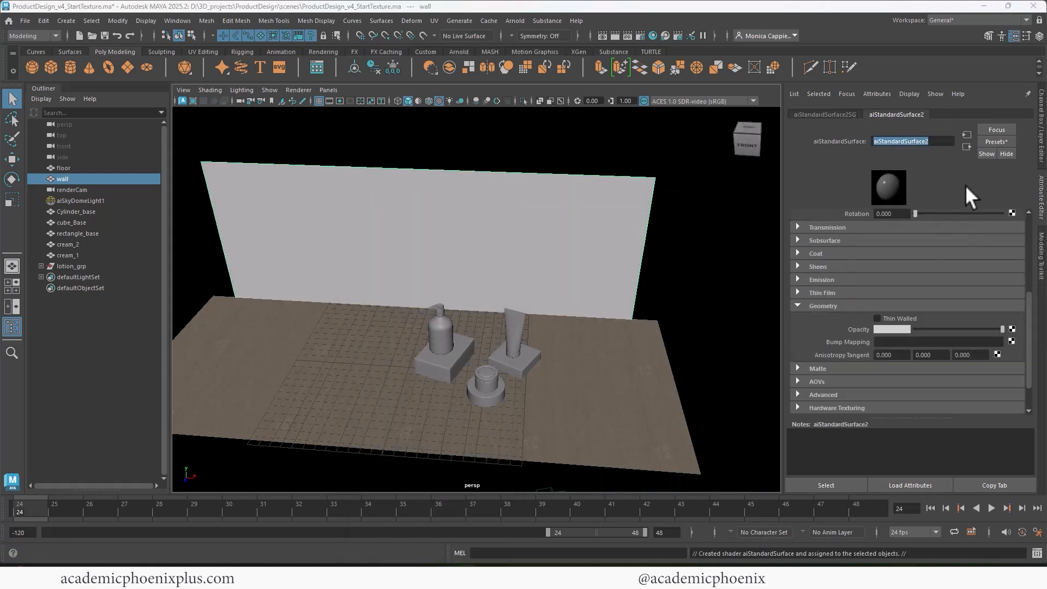
type("quartzite_shader")
key("Return")
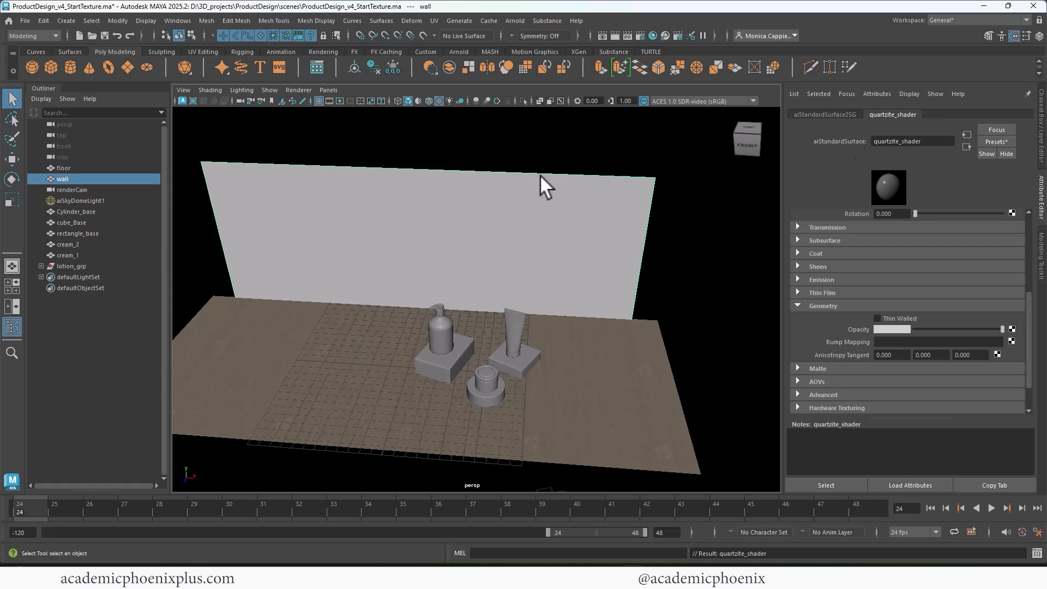
Map Poliigon_StoneQuartzite_8060_BaseColor.png as a file texture on quartzite_shader's base colour.
scroll(1032, 343, "up", 5)
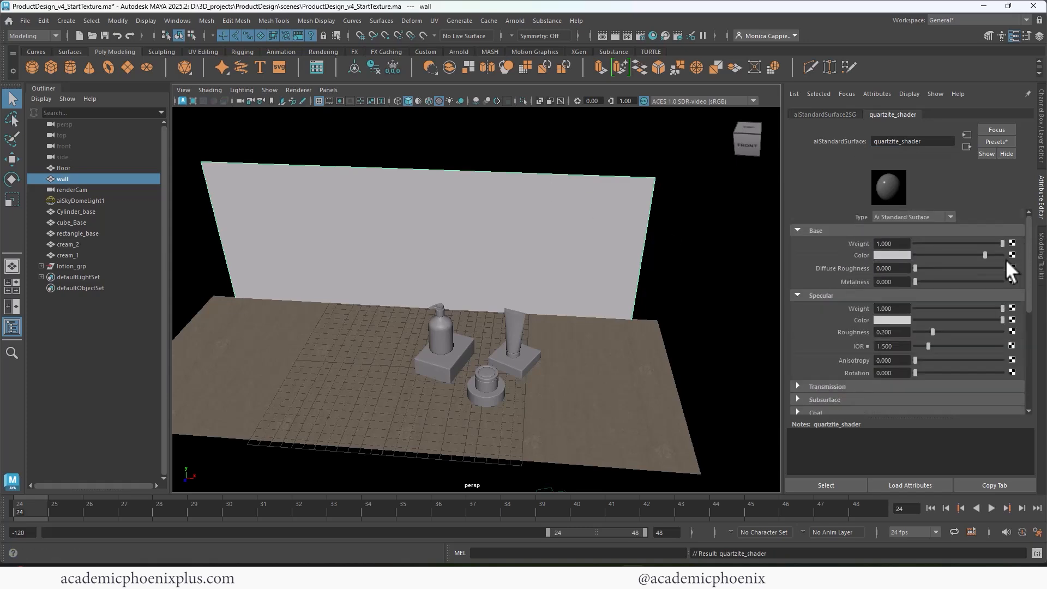
left_click(1012, 254)
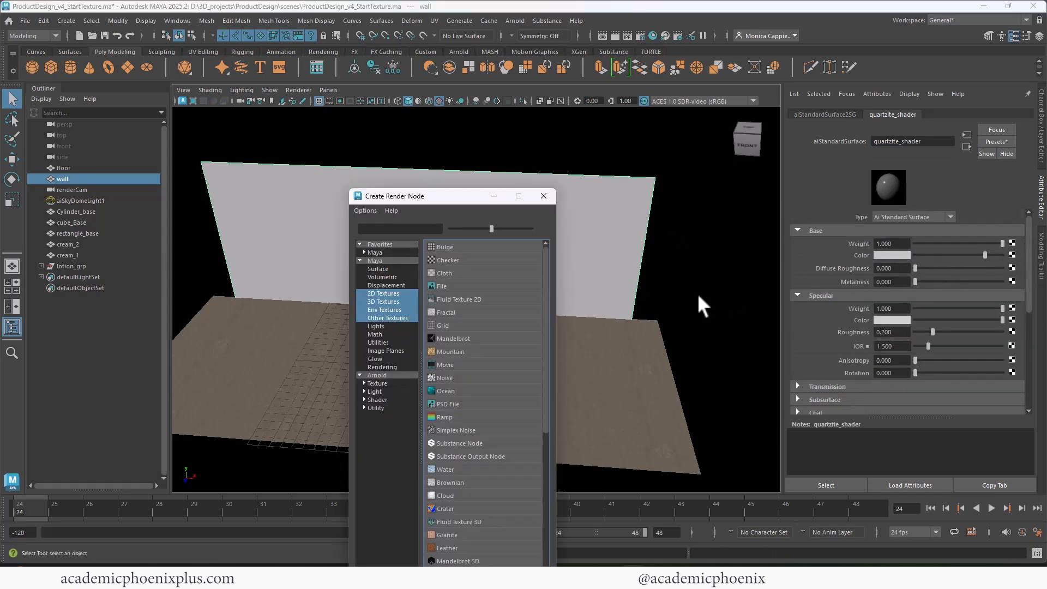
left_click(441, 284)
left_click(1013, 240)
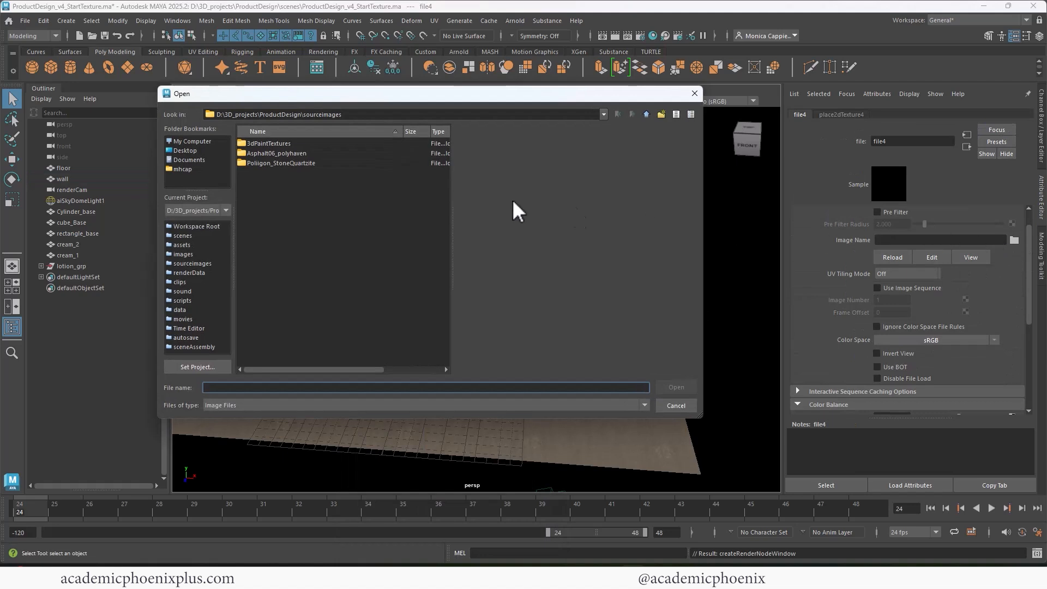
double_click(281, 151)
left_click(308, 152)
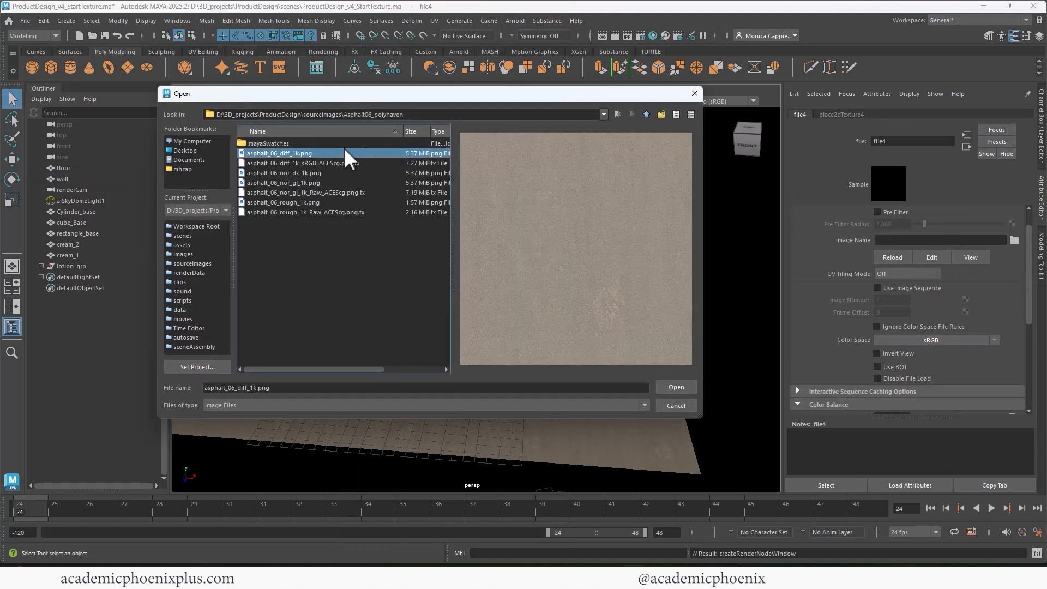
left_click(646, 114)
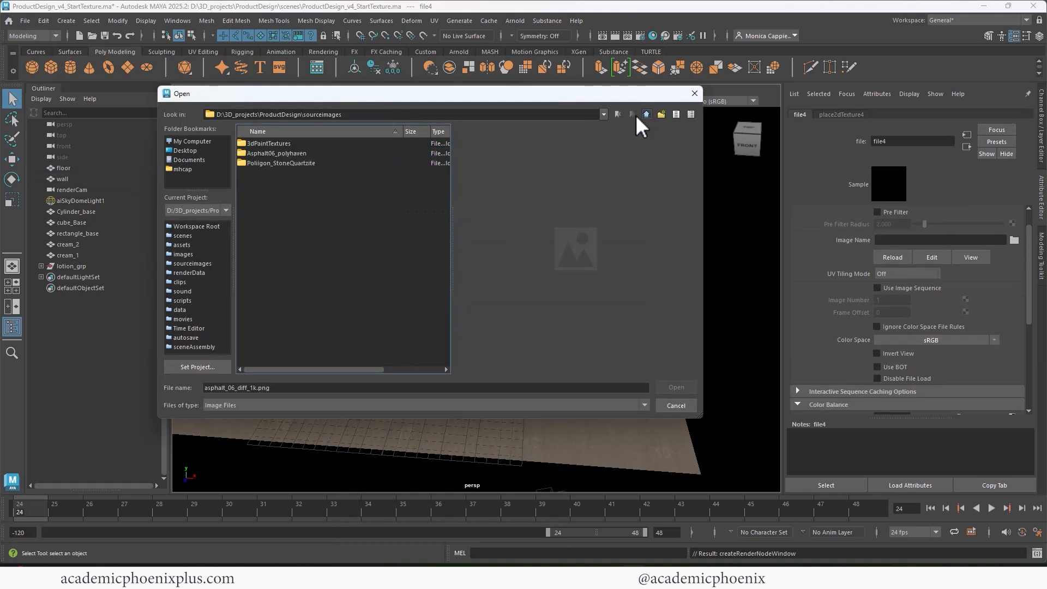
double_click(293, 162)
left_click(312, 162)
left_click(338, 153)
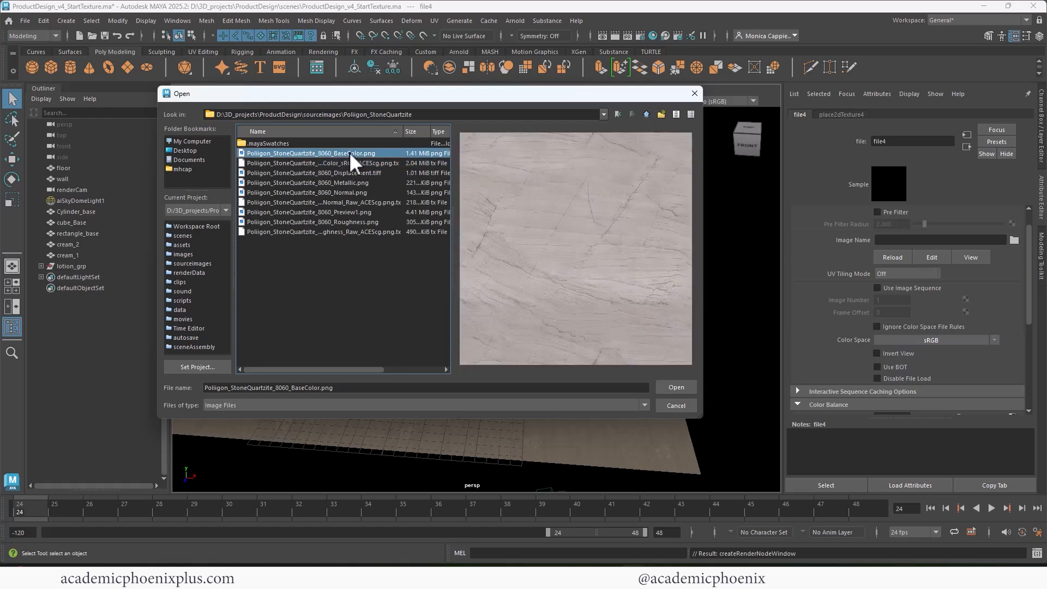
double_click(348, 152)
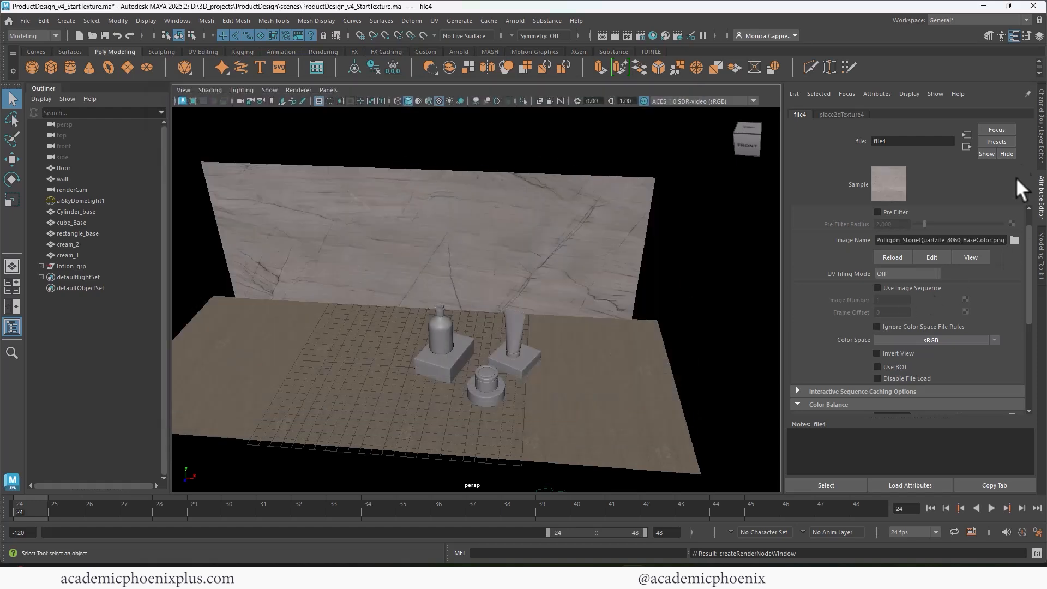
Map Poliigon_StoneQuartzite_8060_Roughness.png as a file texture on quartzite_shader's specular roughness.
left_click(966, 145)
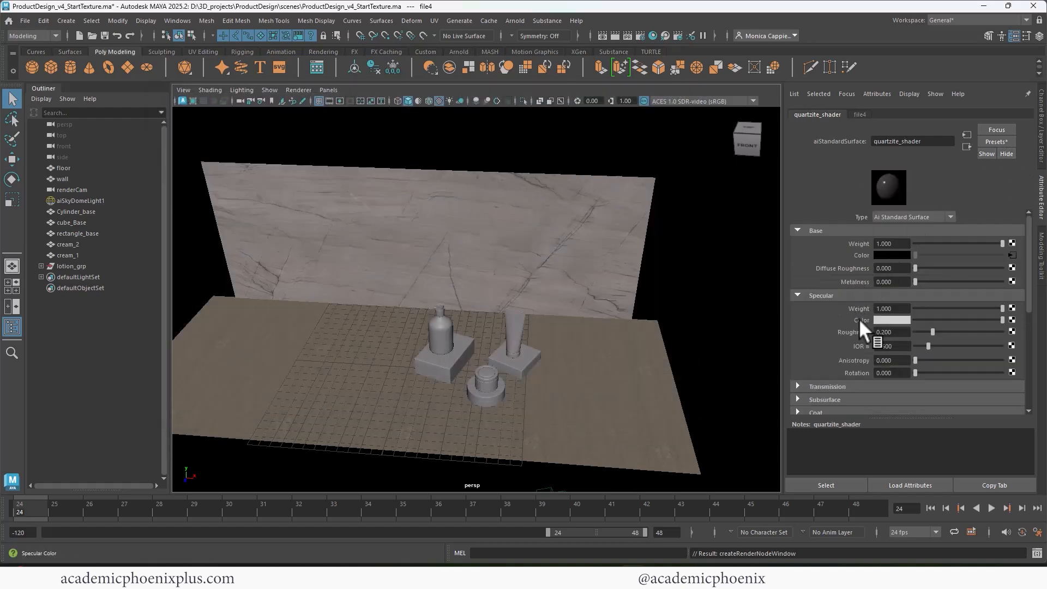
left_click(1011, 332)
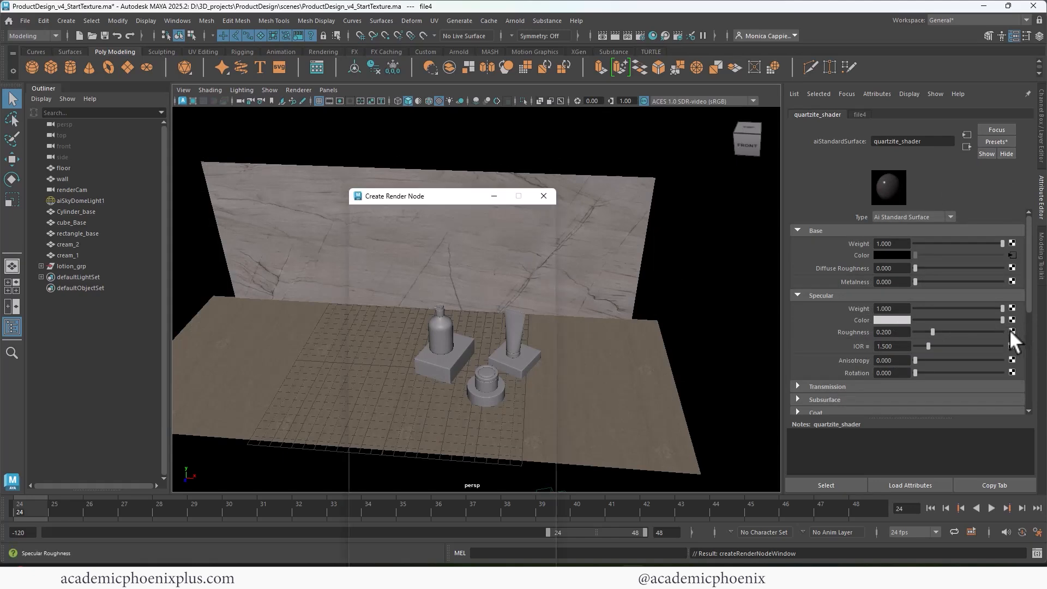
left_click(469, 289)
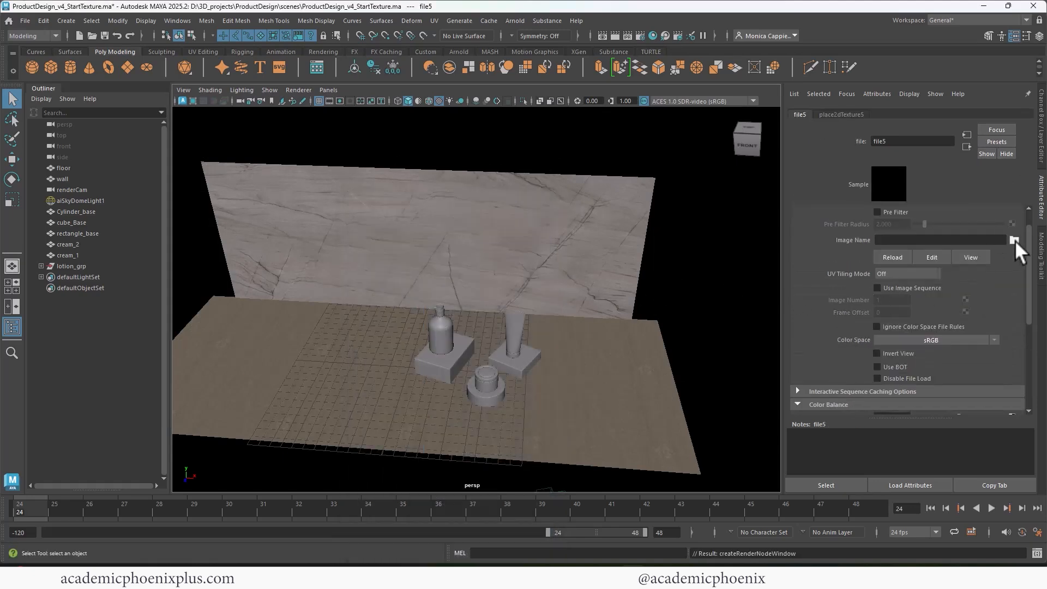
left_click(1013, 240)
left_click(344, 221)
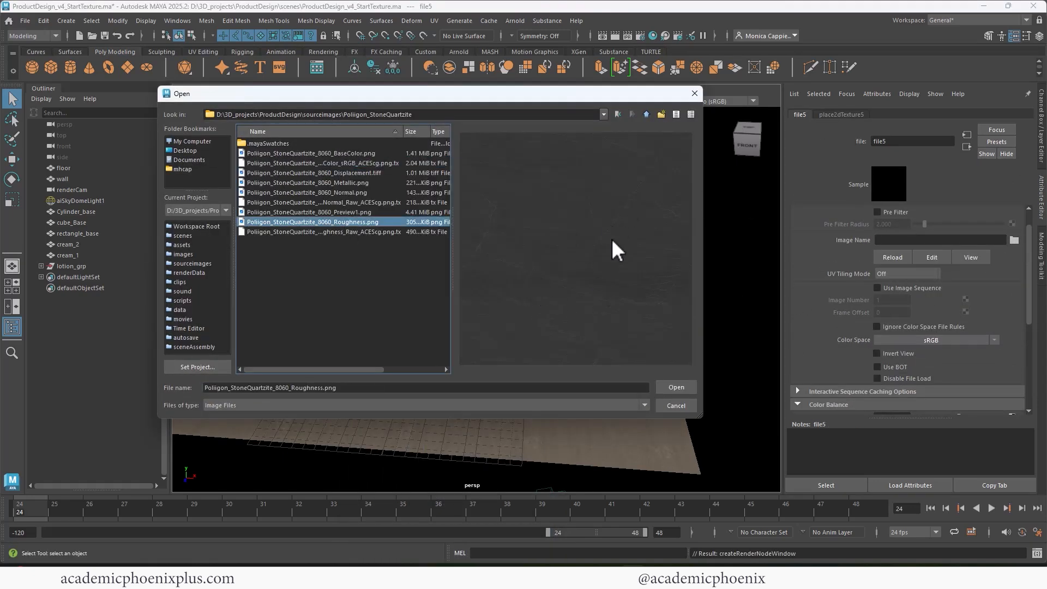
left_click(686, 387)
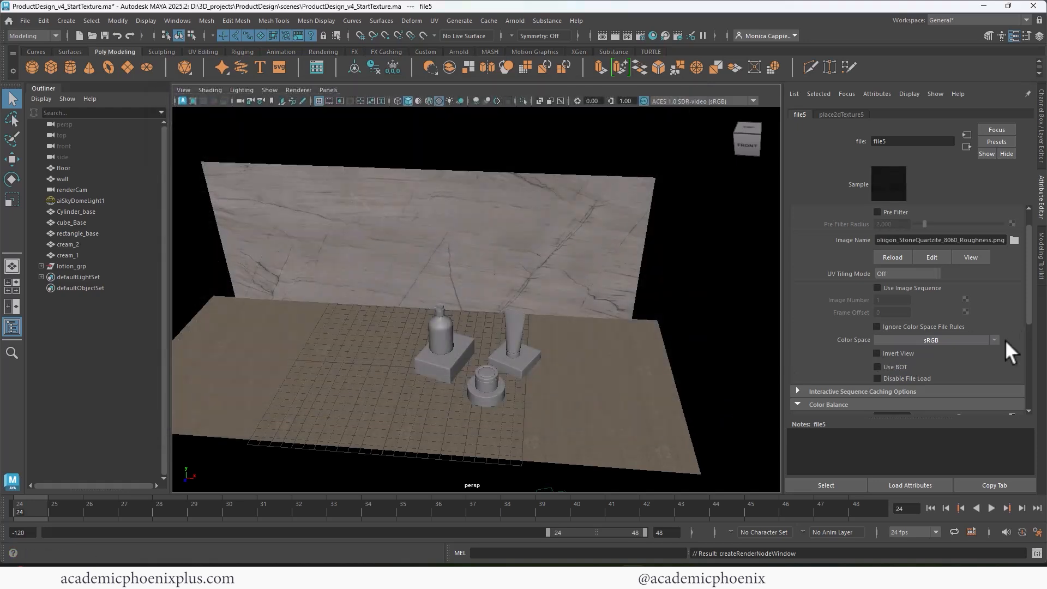
Set the roughness texture to Raw colour space with Alpha Is Luminance on.
left_click(993, 339)
left_click(944, 370)
left_click_drag(1029, 313, 1029, 348)
left_click(877, 401)
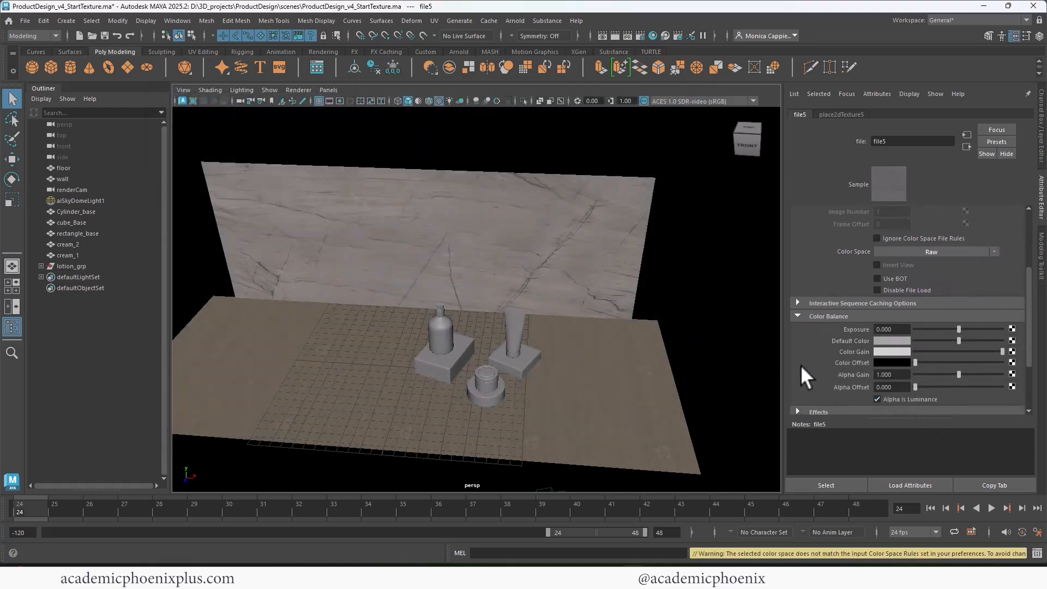
left_click(966, 145)
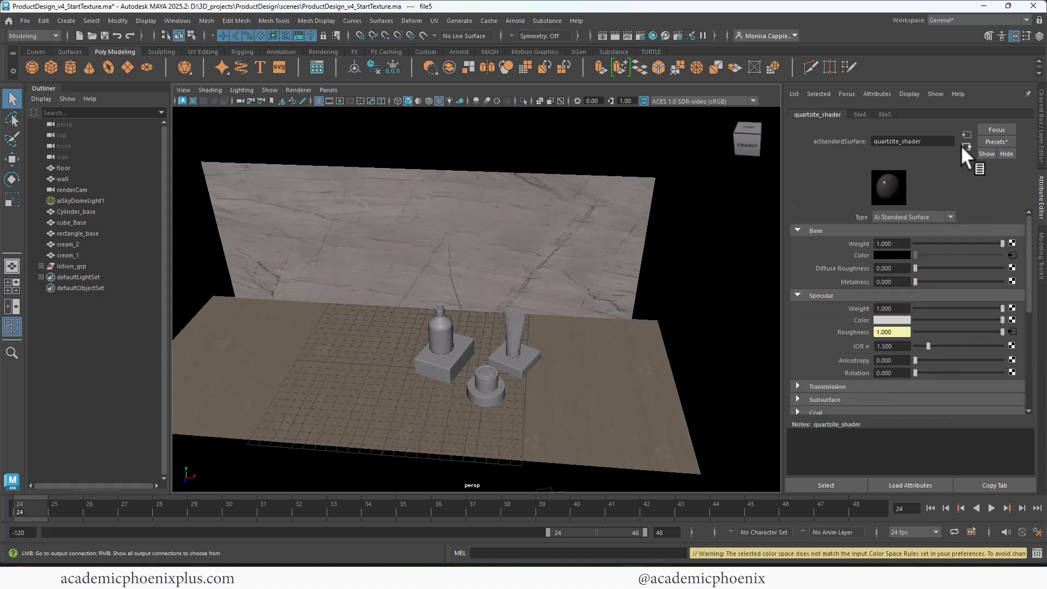
Add an image file bump map to the wall shader, used as tangent space normals.
left_click_drag(1026, 296, 864, 362)
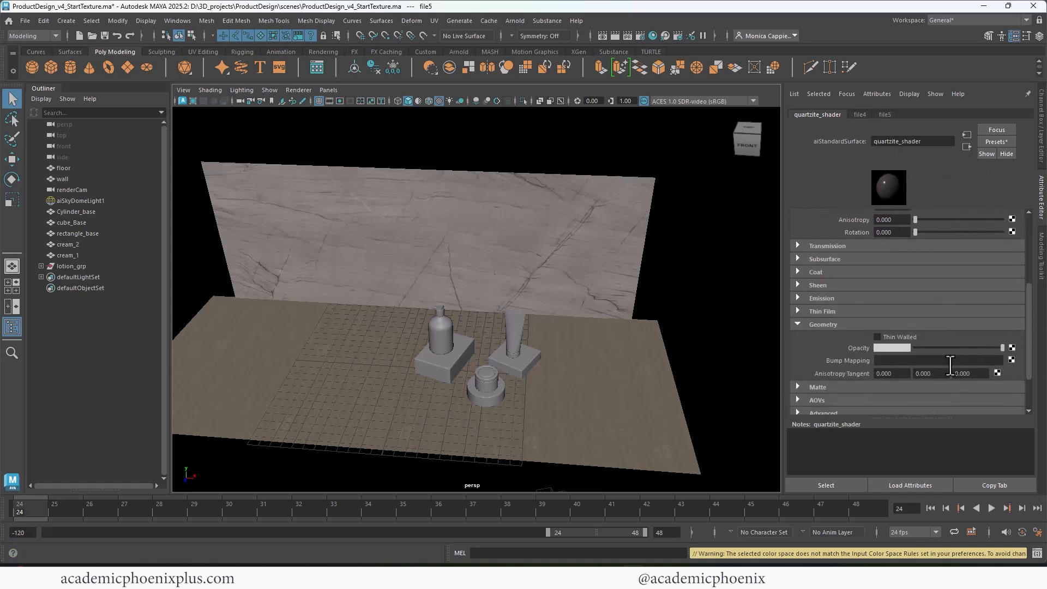
left_click(1011, 359)
left_click(460, 284)
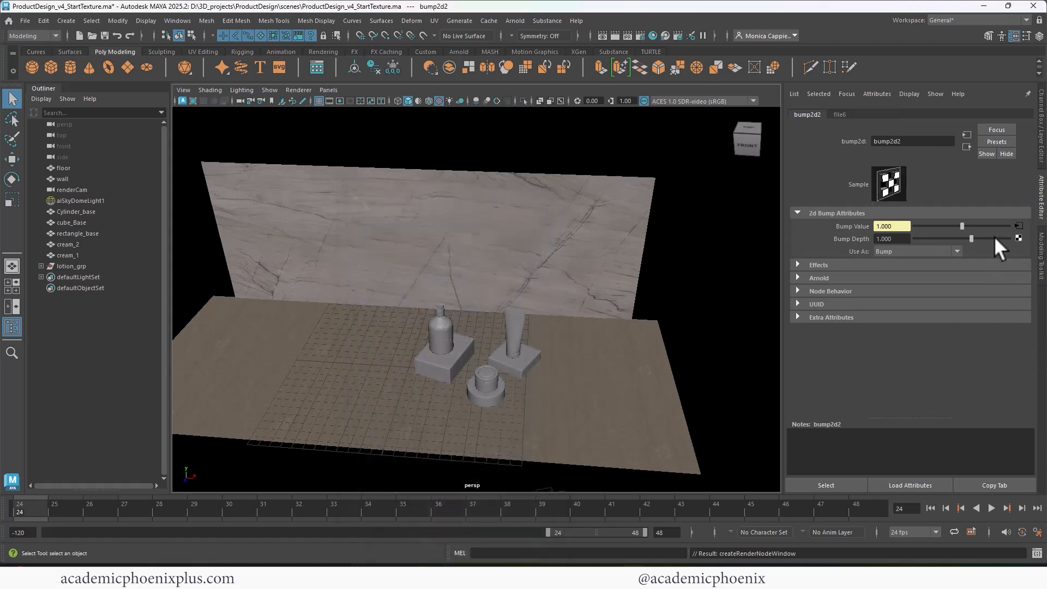
left_click(918, 251)
left_click(904, 274)
Load Poliigon_StoneQuartzite_8060_Normal.png into the bump file node and set its colour space to Raw.
left_click(1018, 226)
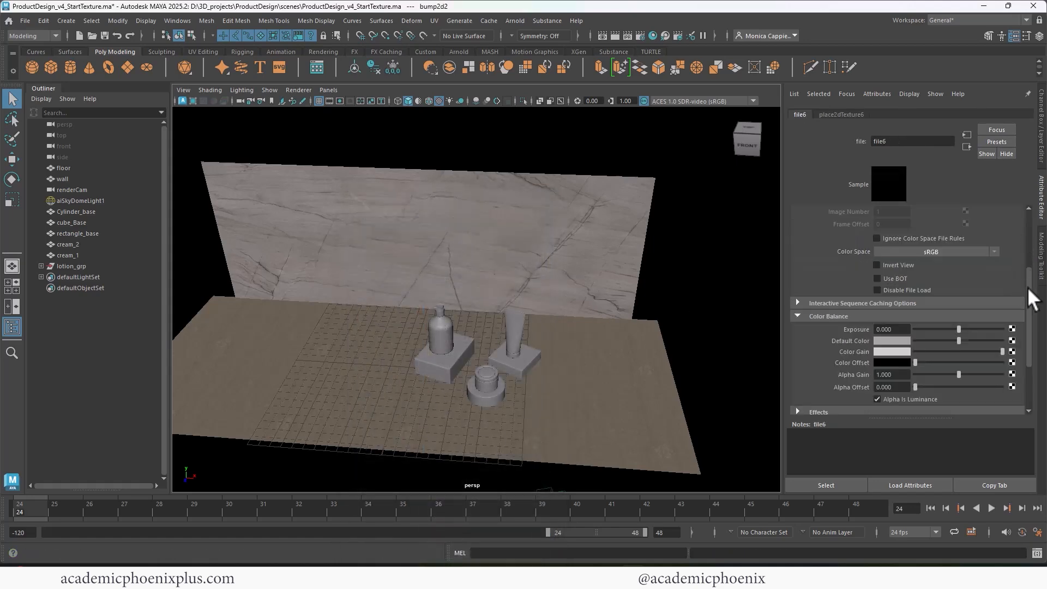
left_click(1013, 252)
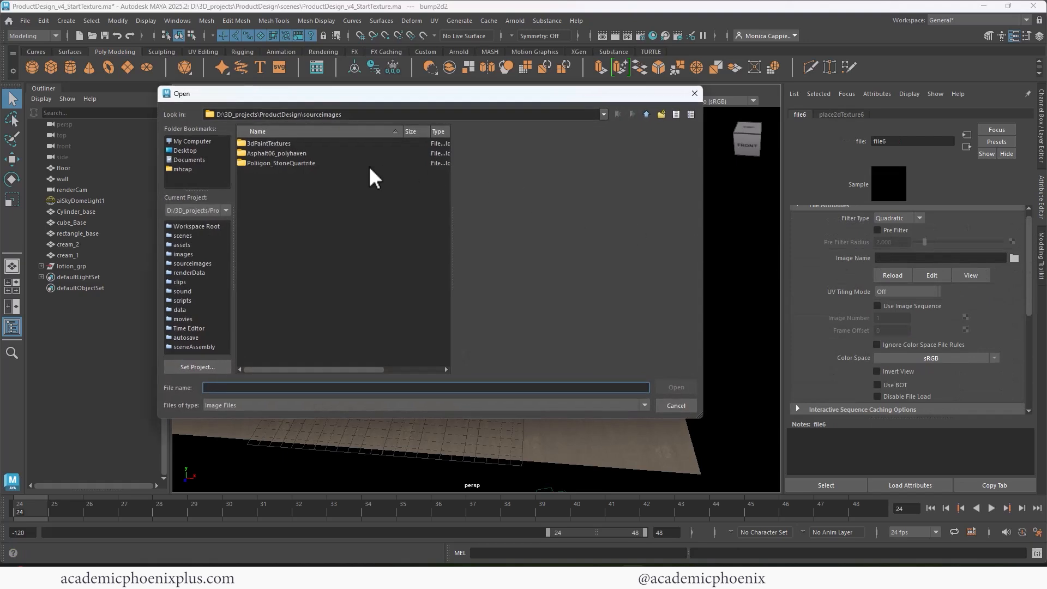
double_click(269, 162)
left_click(269, 162)
left_click(357, 192)
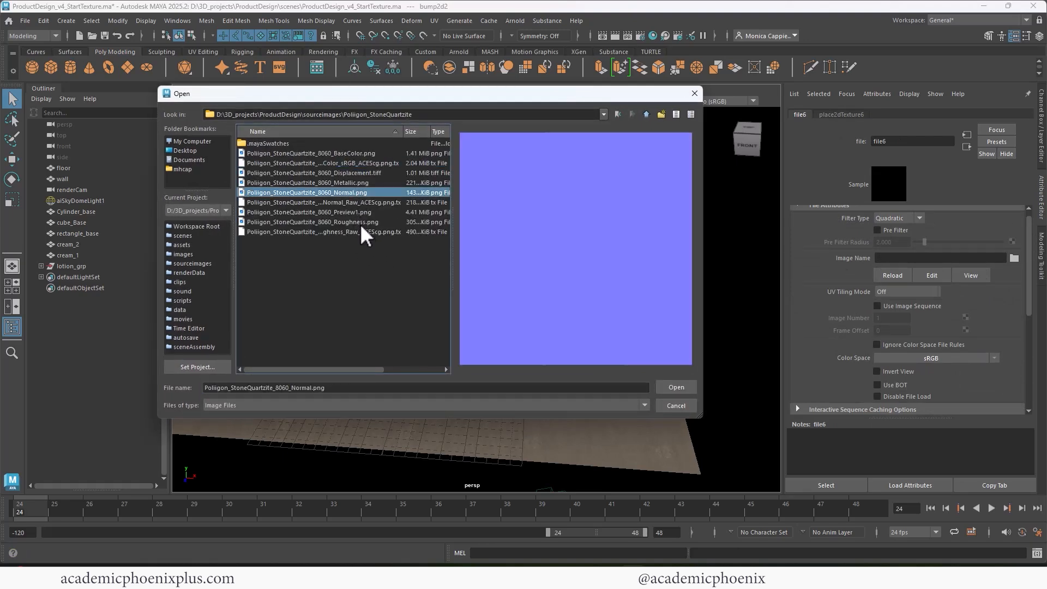
double_click(348, 192)
left_click(994, 359)
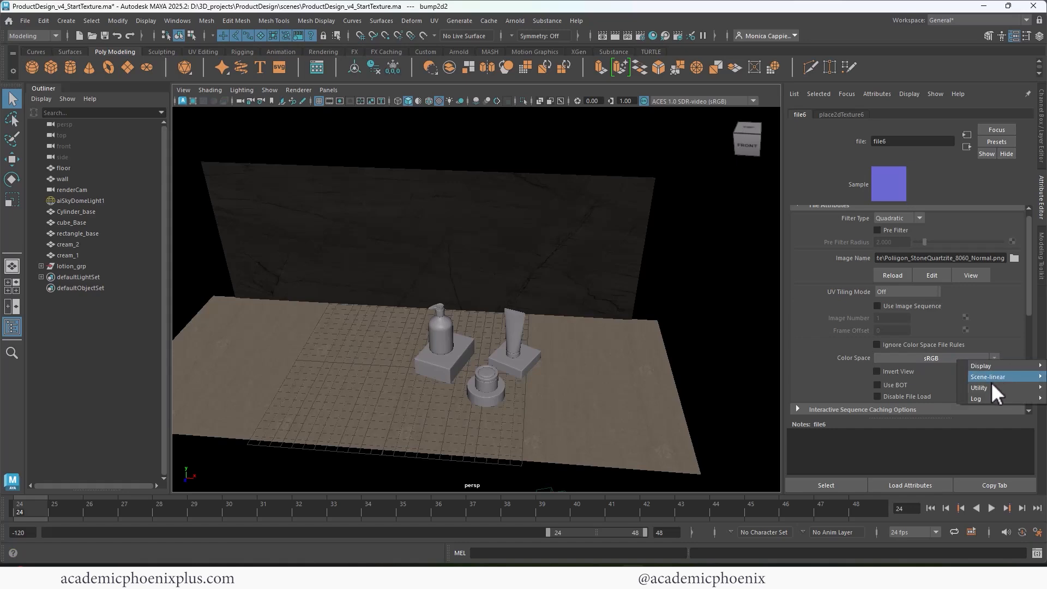
mouse_move(990, 386)
left_click(937, 386)
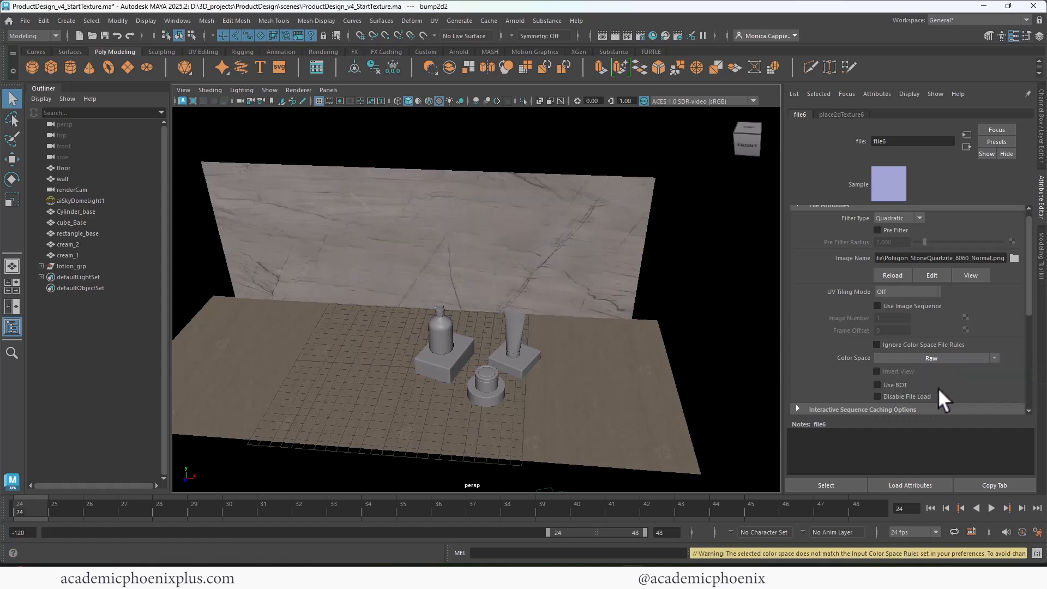
Test-render the scene to check the quartzite bump.
left_click(606, 34)
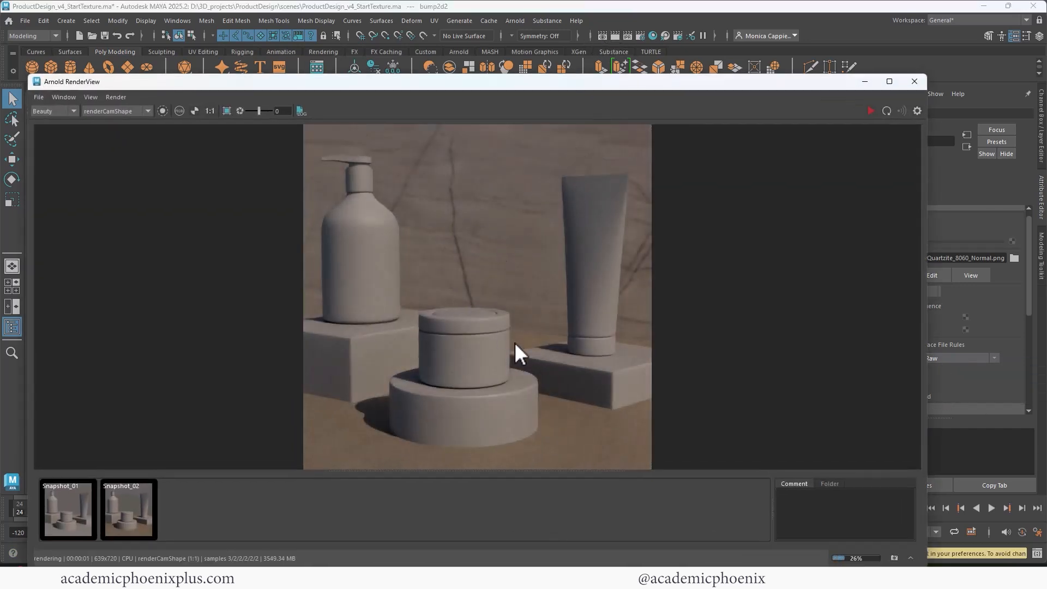
left_click(915, 82)
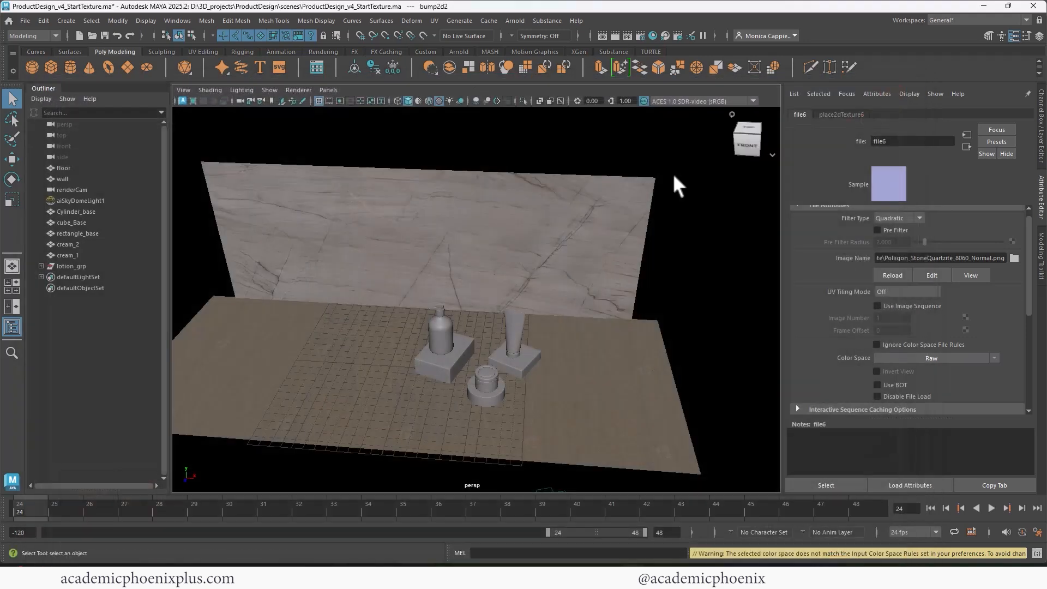
left_click(654, 34)
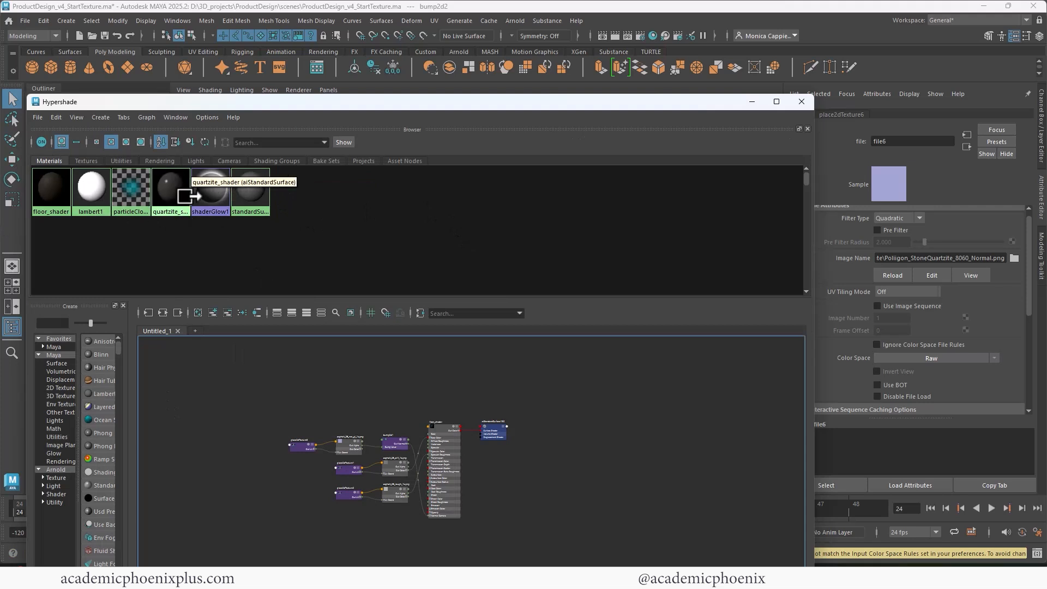
Graph the quartzite_shader network and set place2dTexture4's Repeat UV to 3 × 3.
right_click_drag(169, 202, 186, 226)
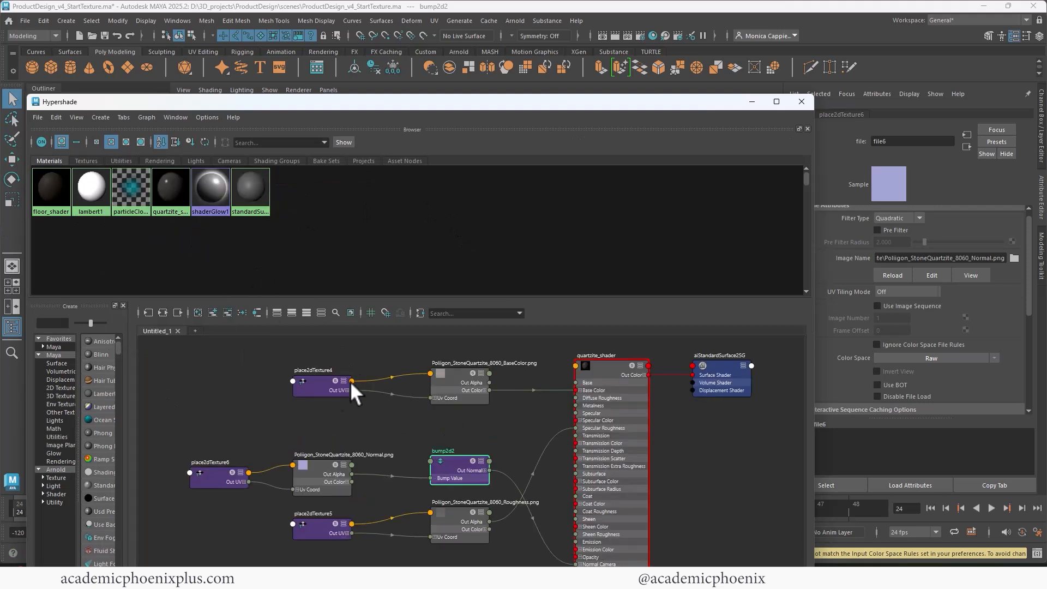
left_click(301, 386)
double_click(886, 314)
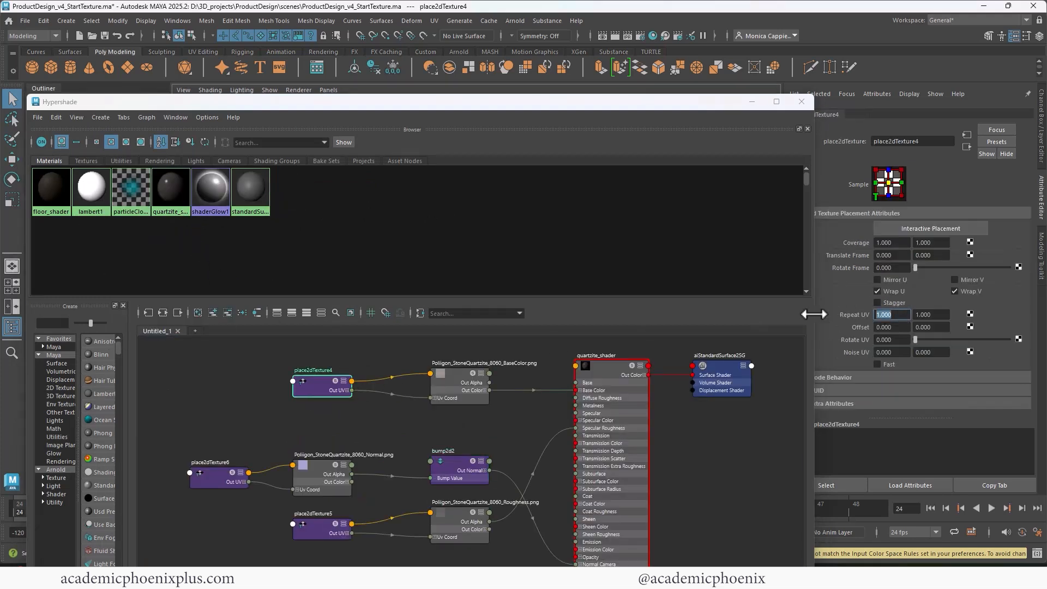
type("3")
key("Tab")
type("3")
key("Tab")
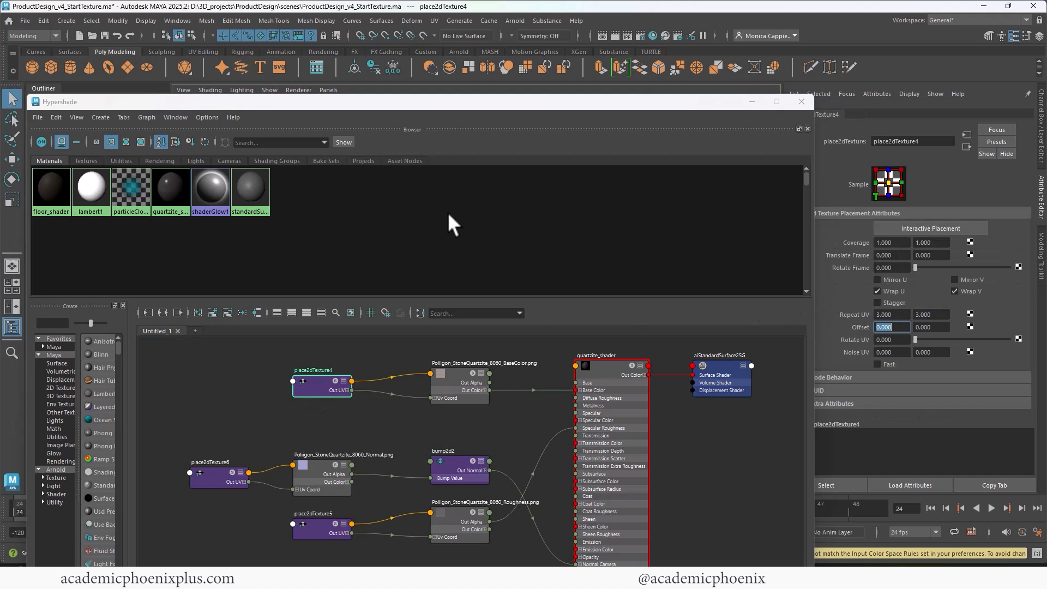
Set Repeat UV to 3 × 3 on place2dTexture6 and place2dTexture5.
left_click(216, 477)
double_click(893, 315)
type("3")
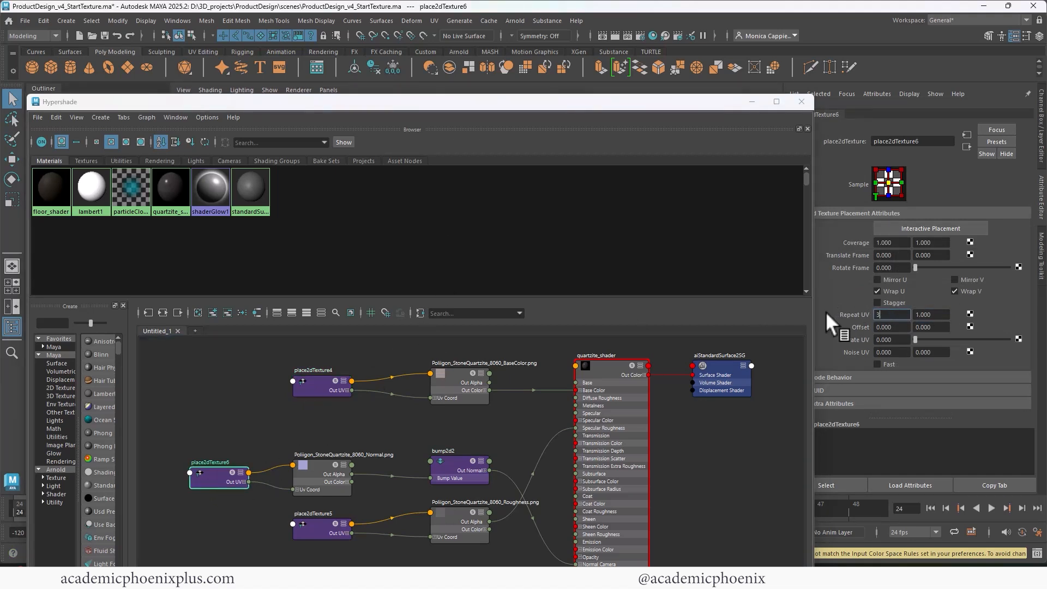
key("Tab")
type("3")
key("Tab")
left_click(326, 518)
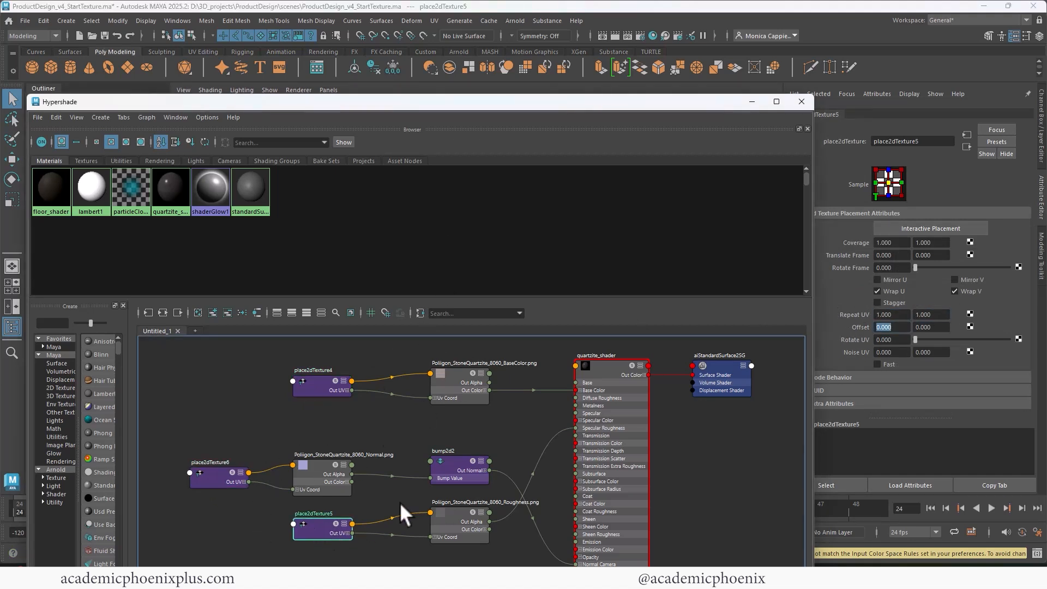
double_click(892, 315)
type("3")
key("Tab")
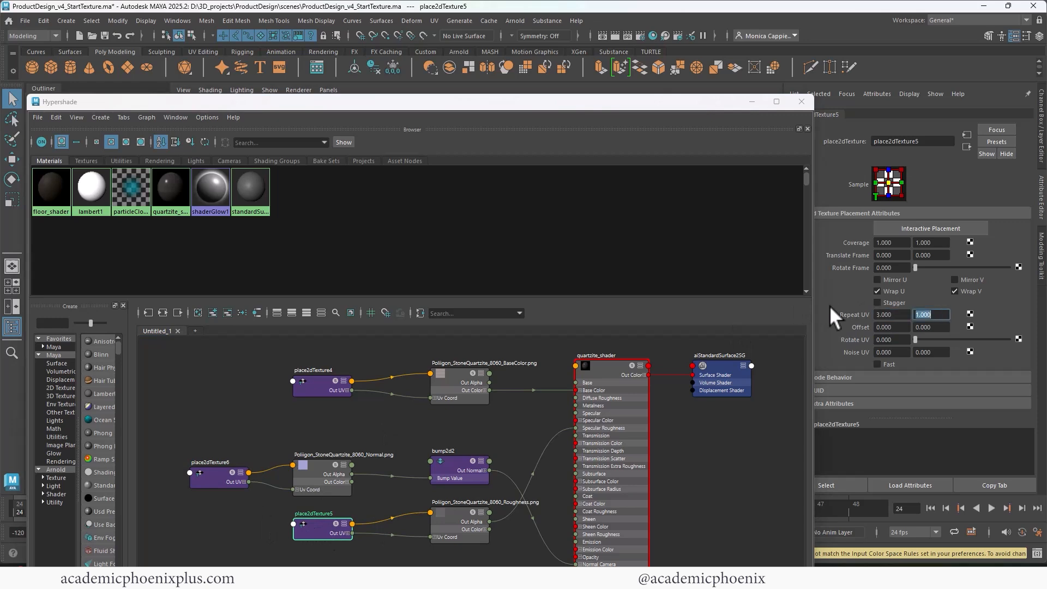
type("3")
key("Tab")
Render the tiled quartzite, keep it as Snapshot_03, and save ProductDesign_v4_StartTexture.ma.
left_click(800, 102)
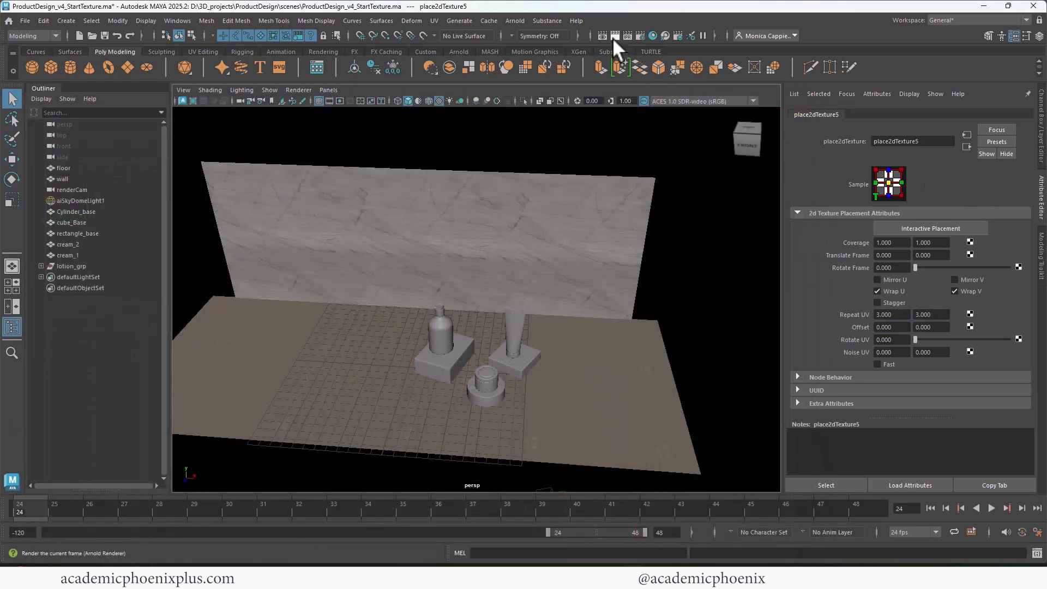
left_click(627, 35)
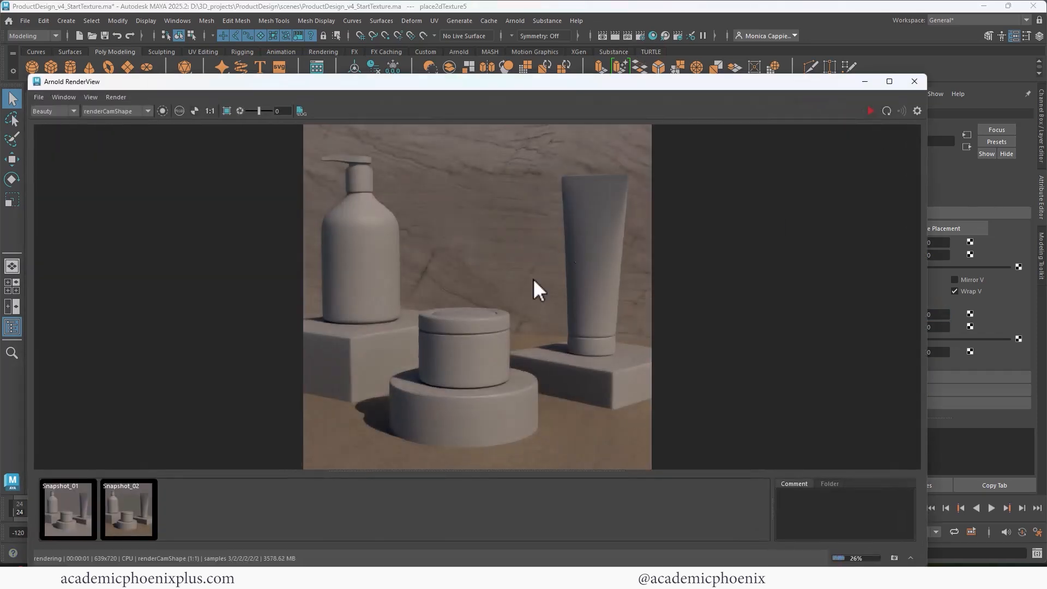
left_click(894, 557)
left_click(914, 81)
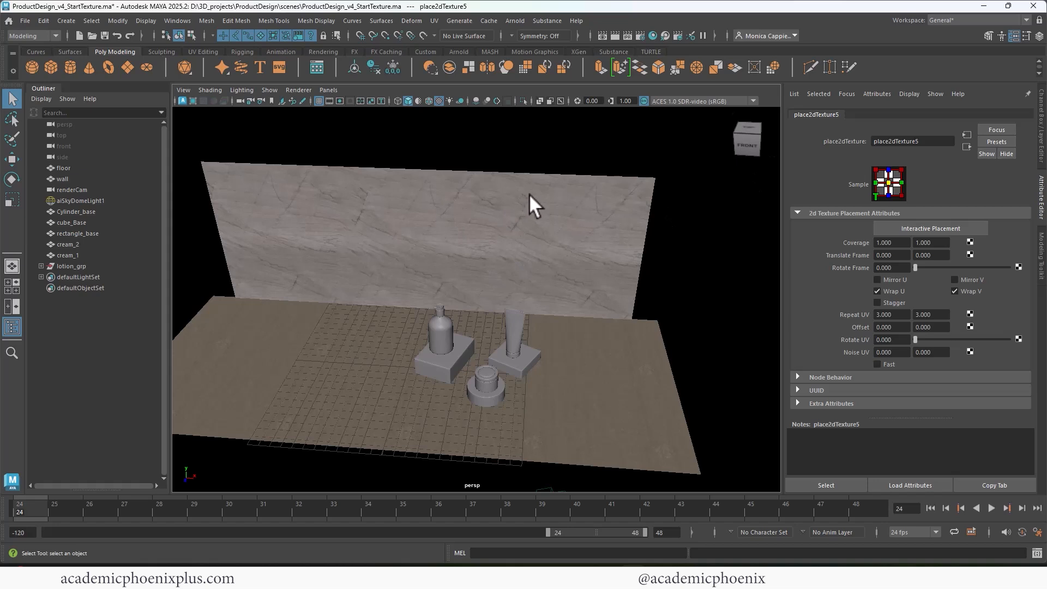
left_click(699, 251)
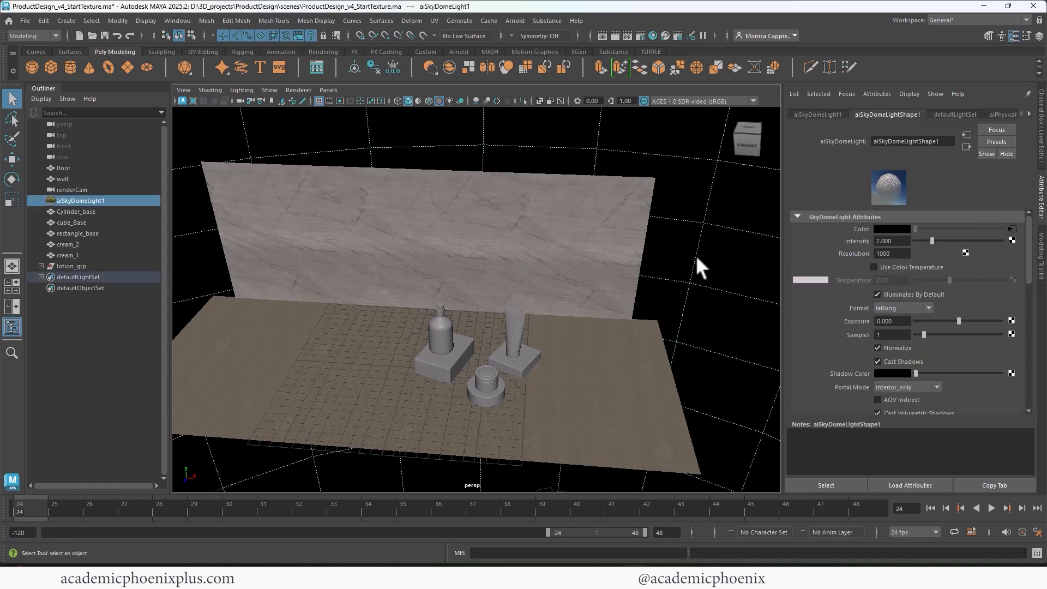
key("ctrl+s")
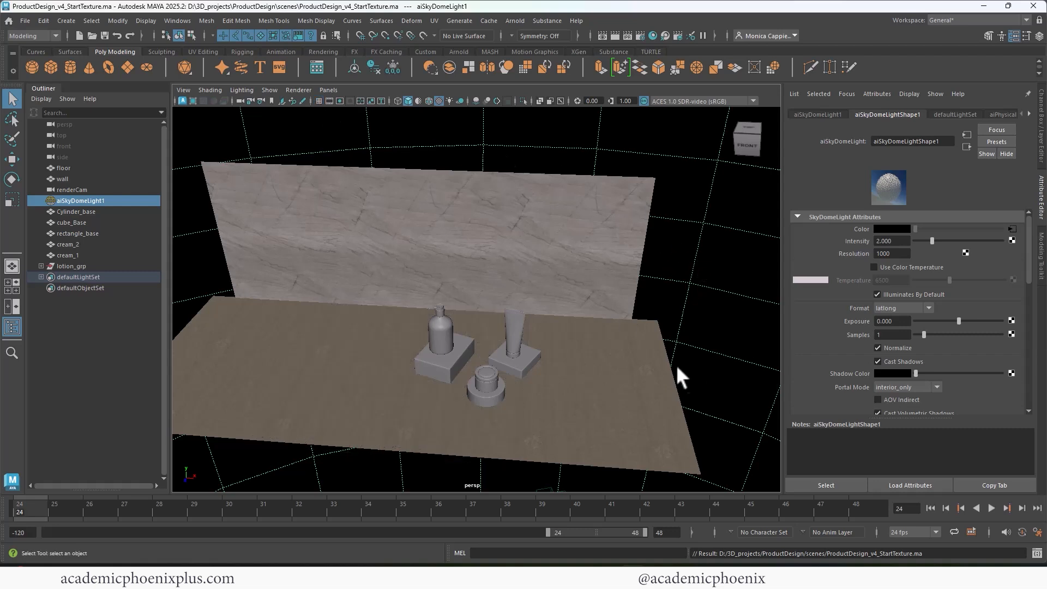
Assign quartzite_shader to rectangle_base, cube_Base and Cylinder_base, then render to check them.
left_click(439, 368)
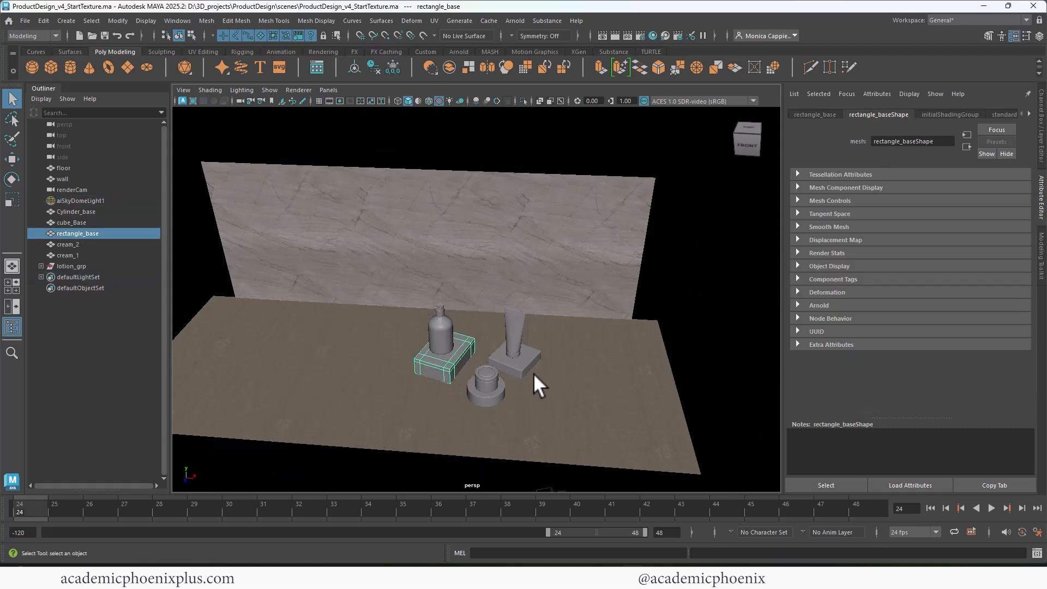
left_click(526, 368, "shift")
left_click(483, 399, "shift")
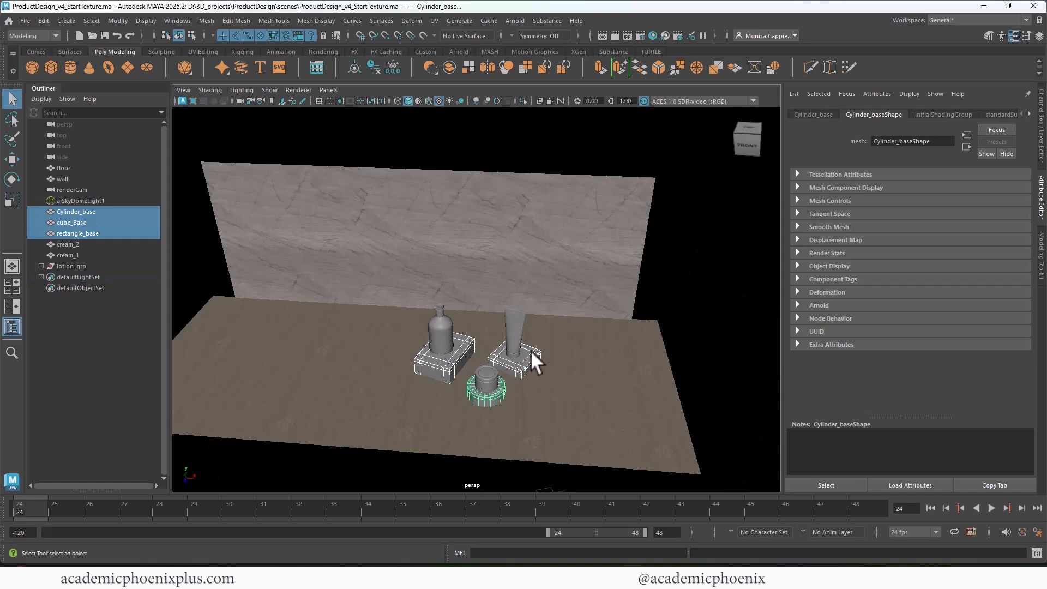
right_click_drag(531, 350, 627, 513)
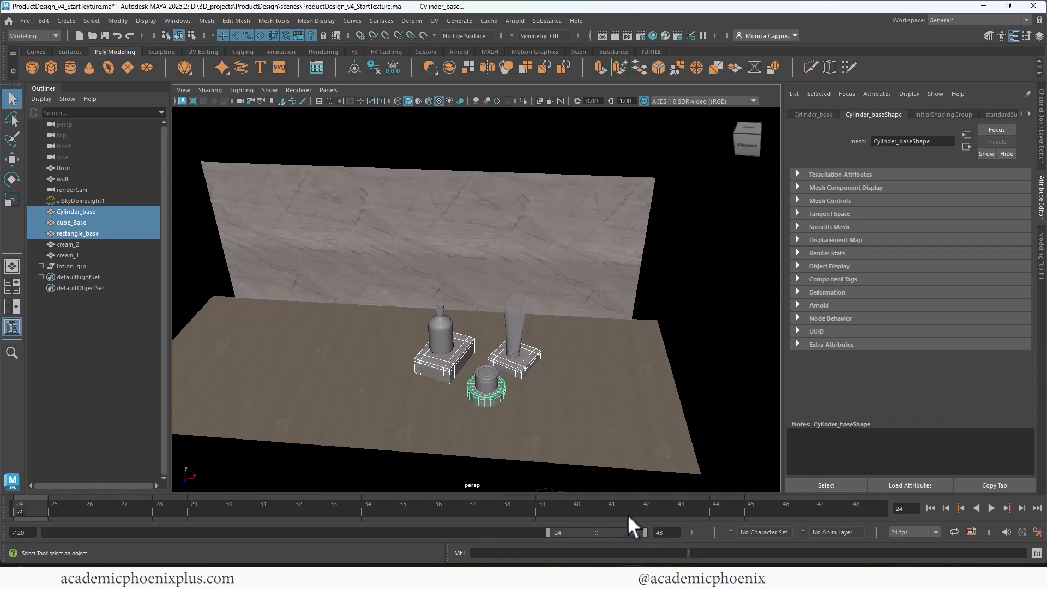
left_click(604, 35)
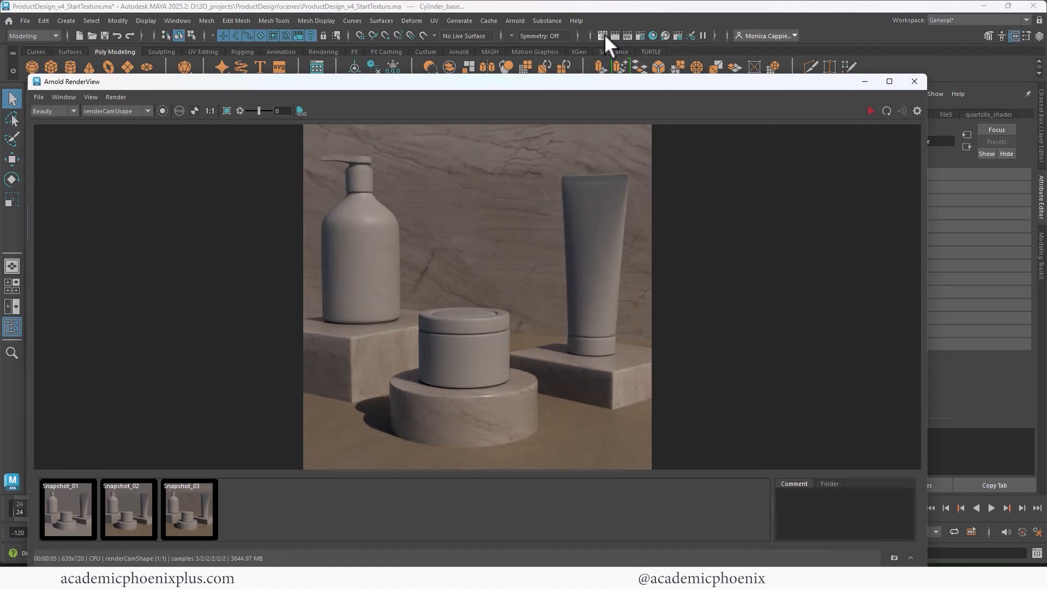
left_click(914, 82)
left_click(515, 333)
Give the cream_1 tube a new aiStandardSurface material named blackPlastic_shader.
key("f")
scroll(468, 288, "down", 1)
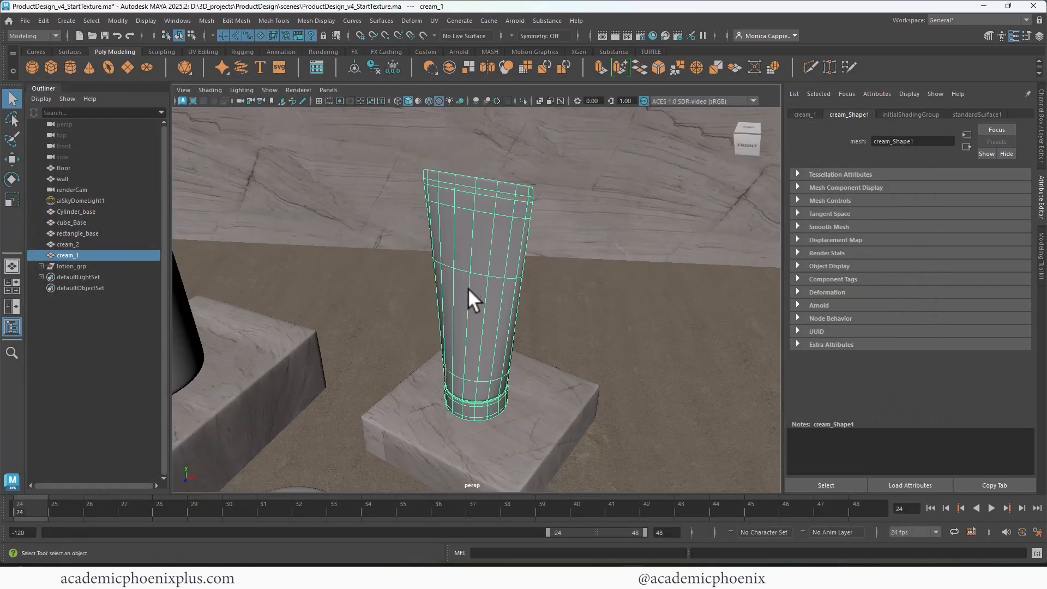
middle_click_drag(468, 288, 531, 256, "alt")
left_click_drag(532, 256, 540, 229, "alt")
right_click_drag(542, 220, 635, 557)
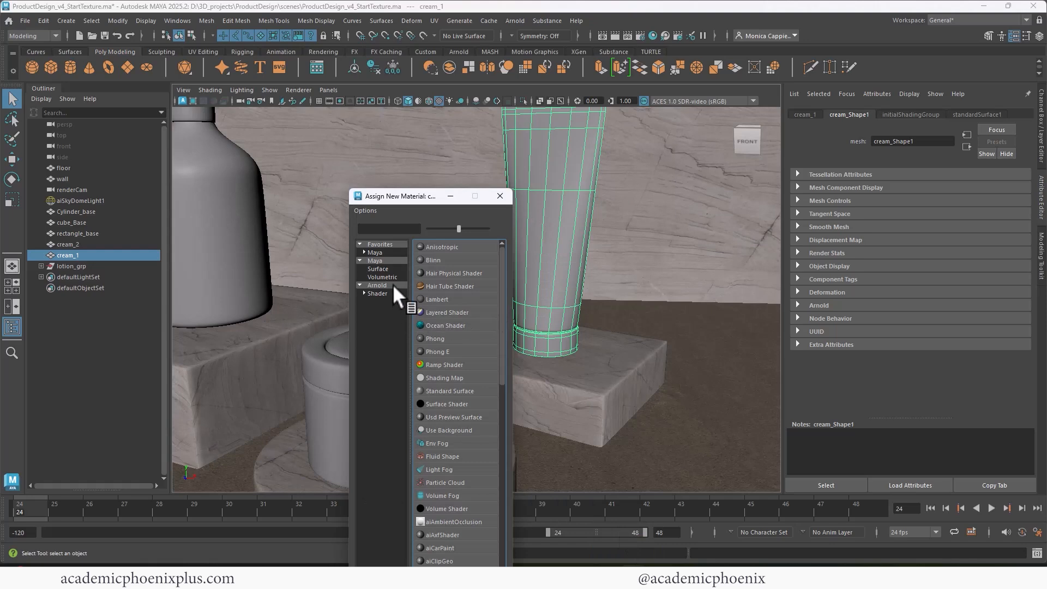
left_click(393, 285)
left_click(466, 430)
type("blackPlasti")
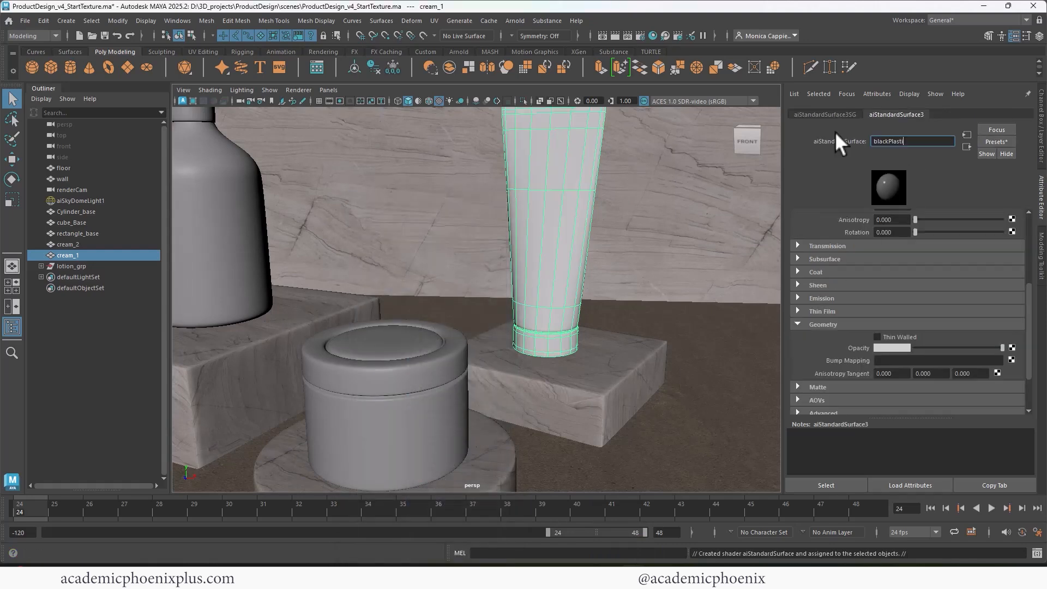
type("c shader")
key("Return")
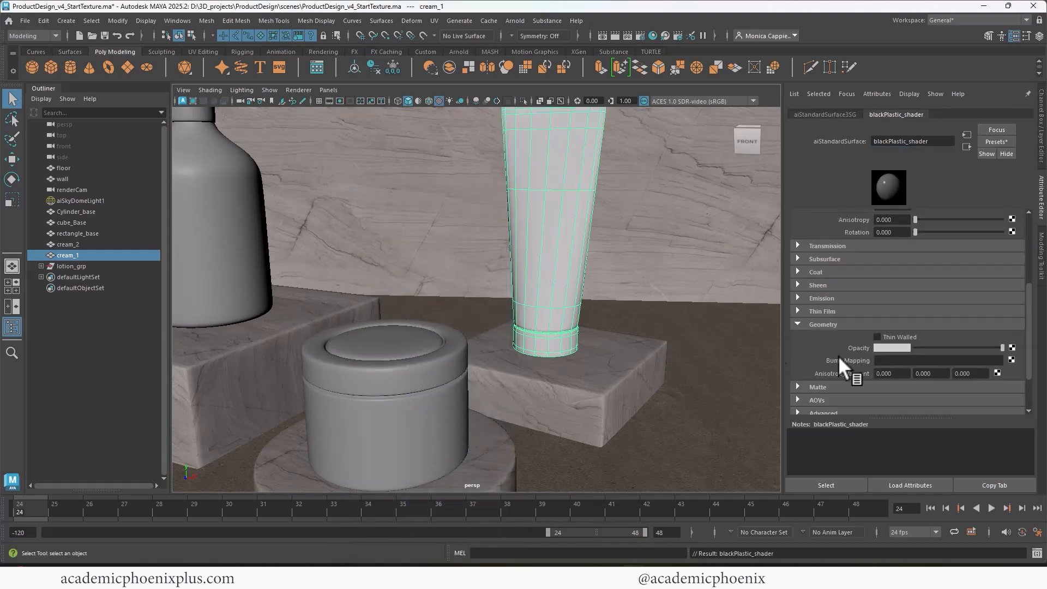
Set blackPlastic_shader's base colour to a near-black dark brown.
scroll(1025, 243, "up", 5)
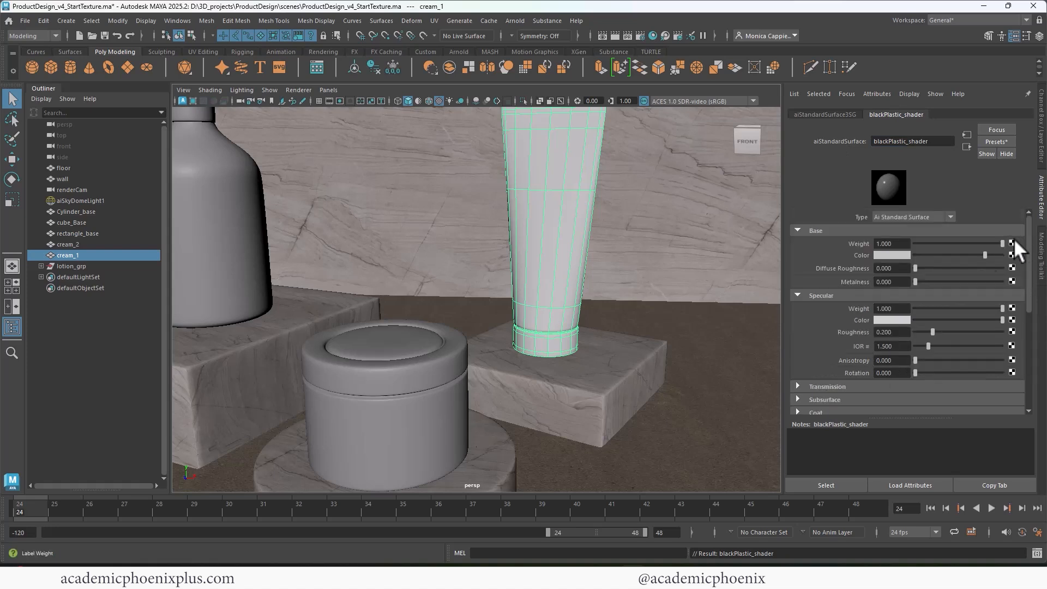
left_click(905, 261)
left_click_drag(877, 322, 860, 322)
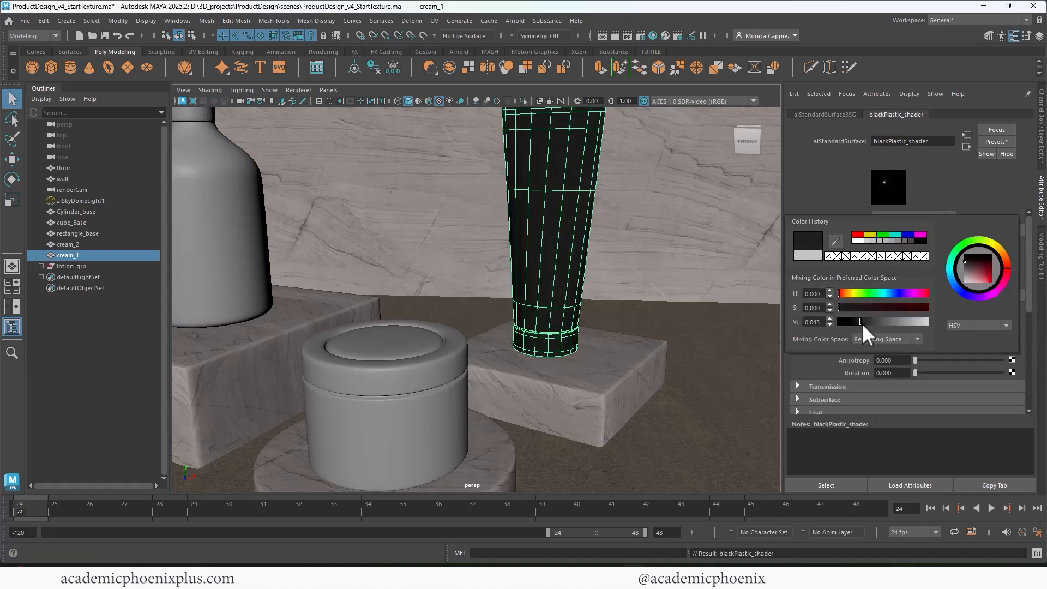
left_click(1005, 254)
left_click(966, 263)
left_click_drag(966, 264, 971, 263)
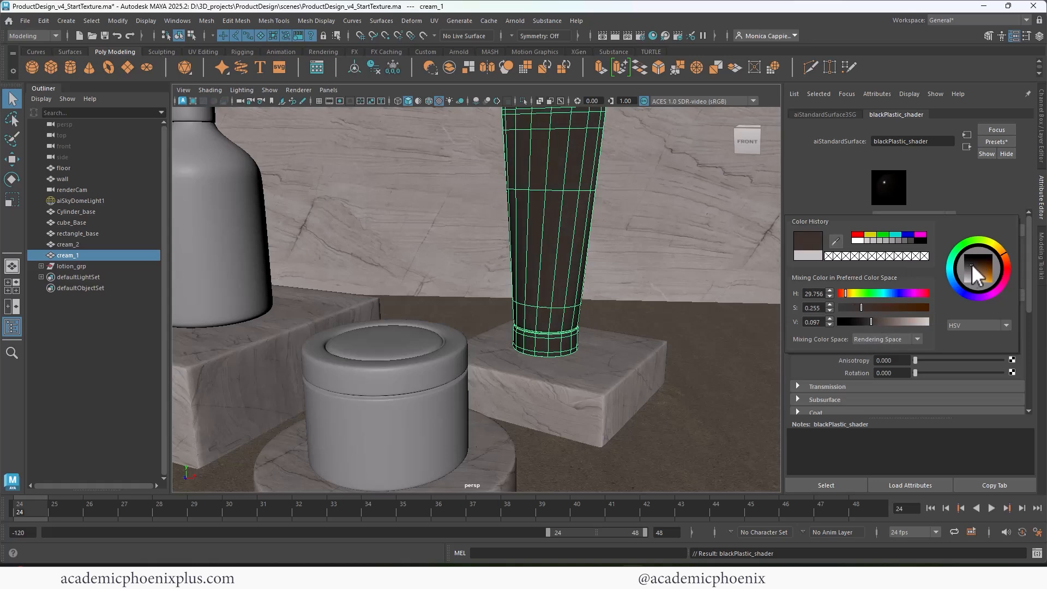
Render, then lower blackPlastic_shader's specular roughness to 0.120 and darken its base colour.
left_click(613, 36)
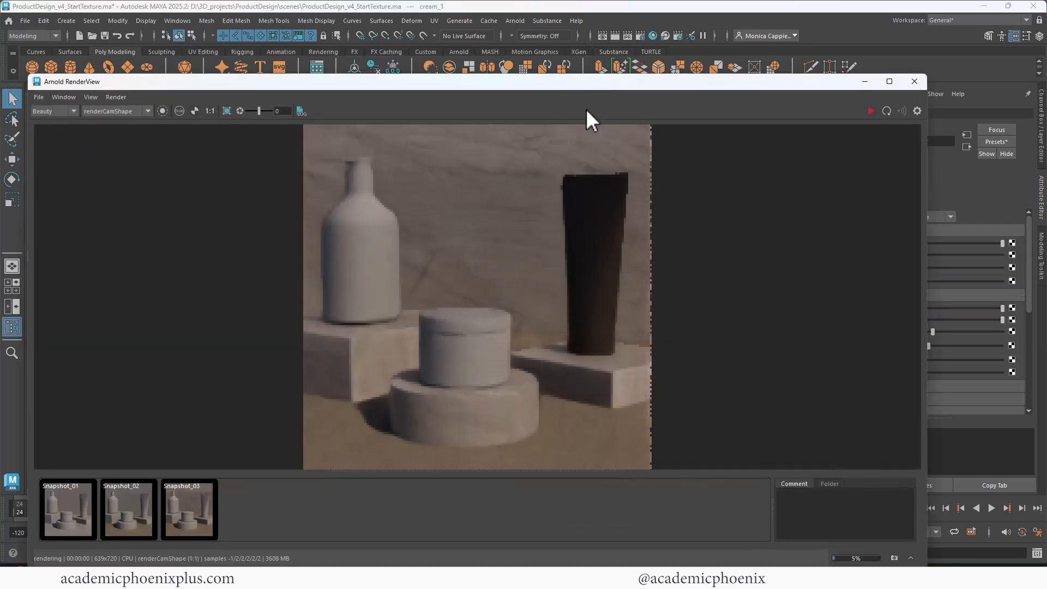
left_click_drag(925, 235, 636, 247)
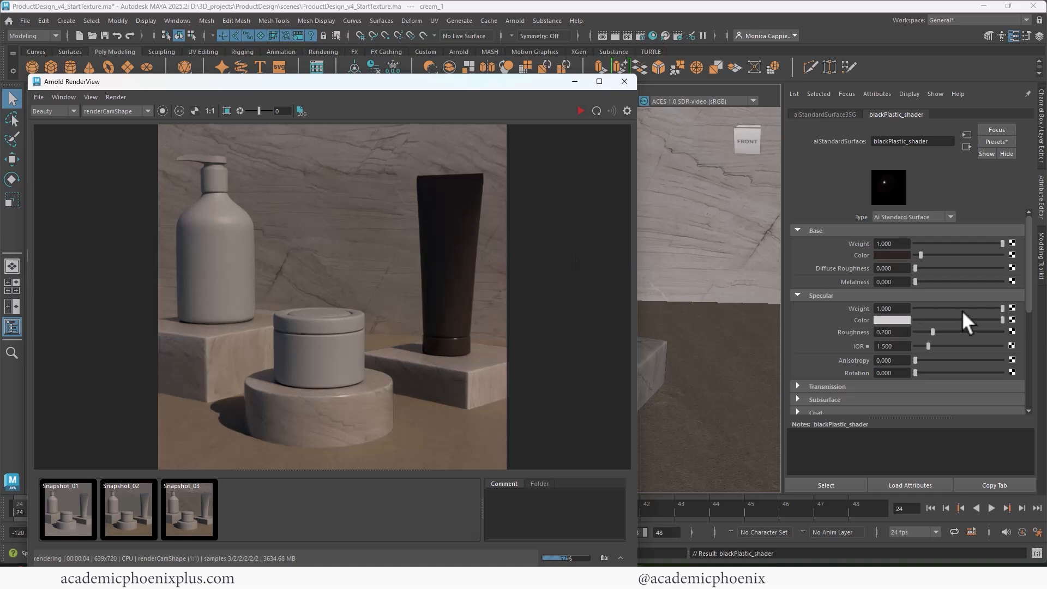
mouse_move(933, 331)
left_mouse_down()
mouse_move(954, 331)
mouse_move(914, 331)
mouse_move(928, 331)
left_mouse_up()
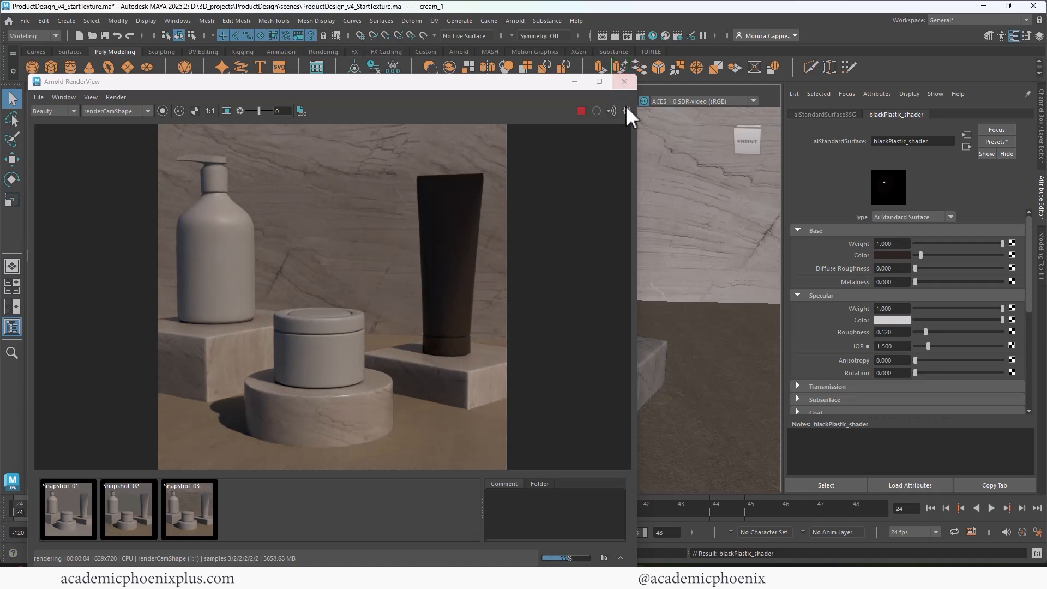
left_click(891, 255)
left_click_drag(860, 313, 856, 311)
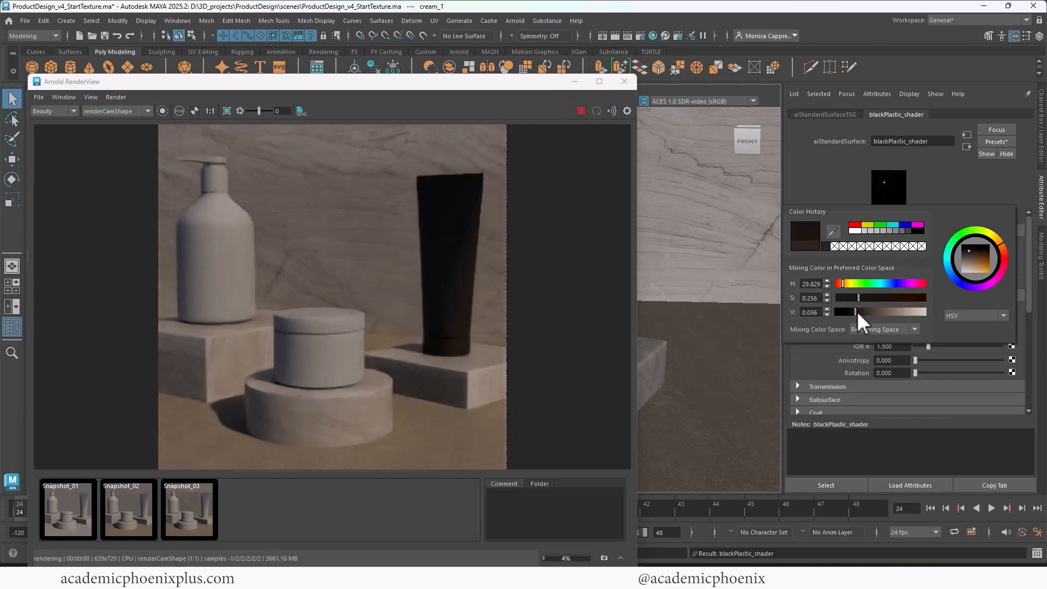
Assign the existing blackPlastic_shader to the cream jar and re-render.
left_click(625, 81)
left_click(407, 361)
right_click_drag(407, 361, 505, 494)
left_click(671, 400)
left_click(615, 35)
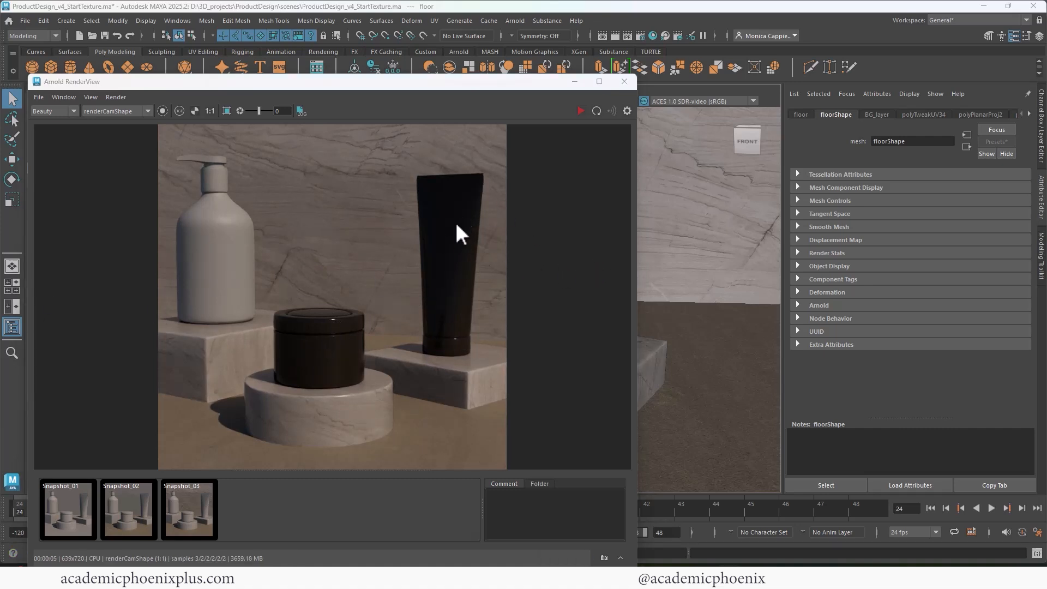
Check the jar's blackPlastic_shader settings and render the scene again.
left_click(624, 81)
left_click(415, 366)
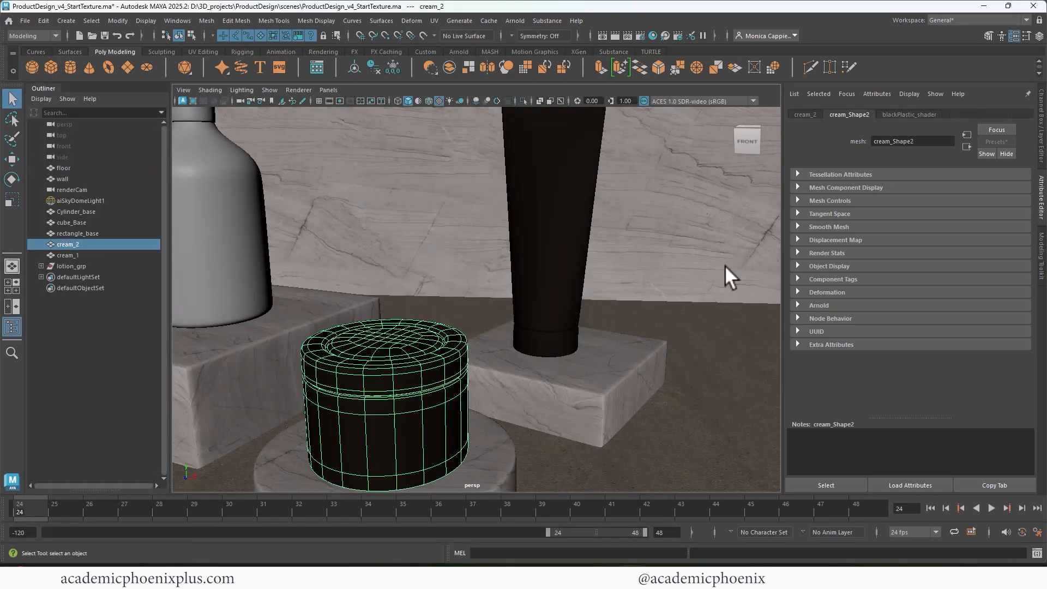
left_click(922, 114)
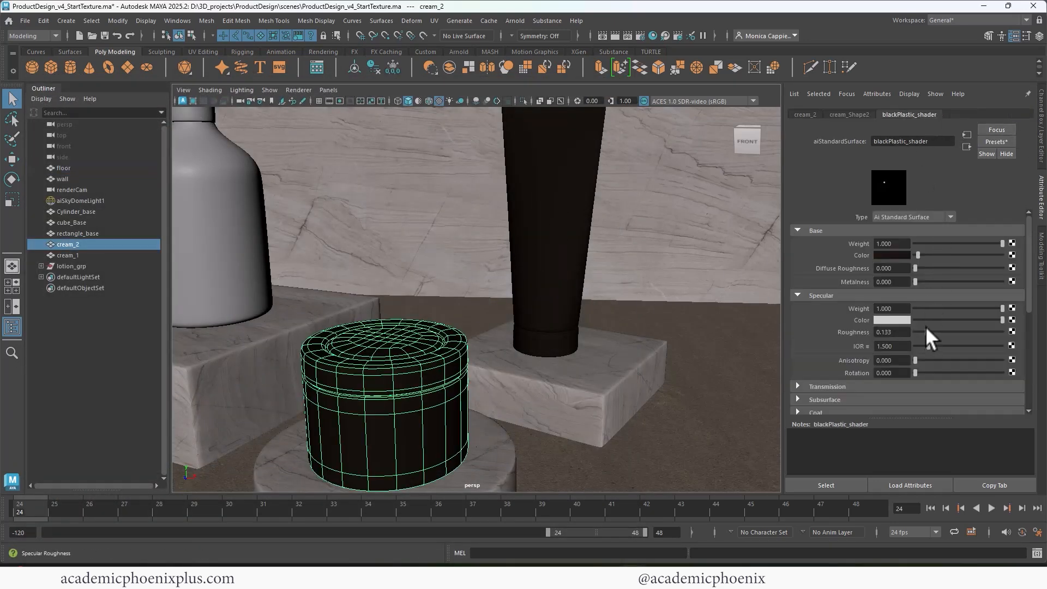
left_click(610, 36)
Assign blackPlastic_shader to the lotion bottle's pump nozzle and render it.
middle_click_drag(339, 182, 482, 289, "alt")
scroll(482, 289, "down", 1)
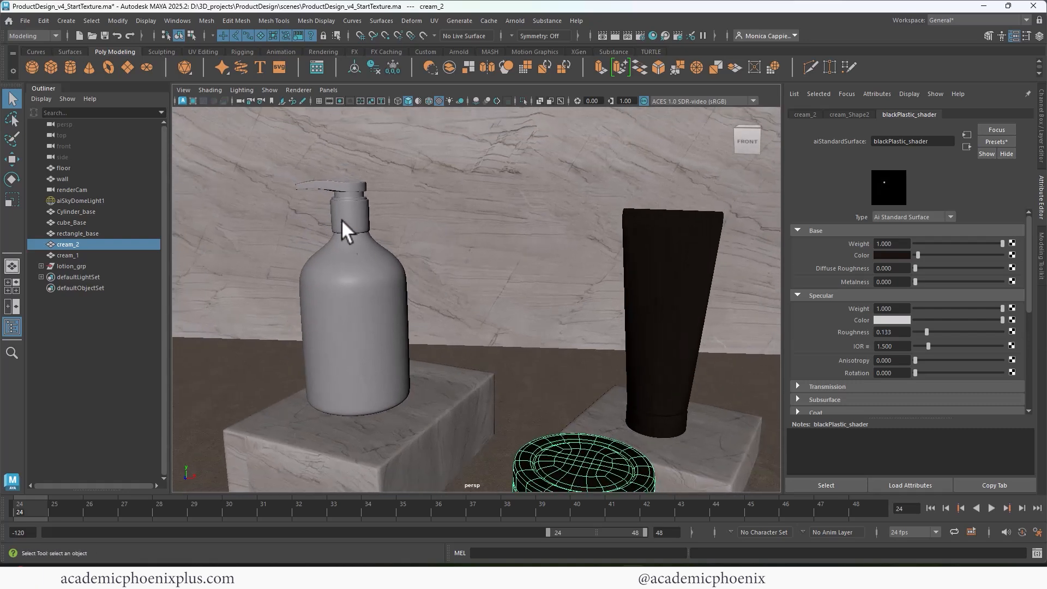
left_click(355, 215)
left_click(352, 187)
right_click_drag(354, 191, 431, 491)
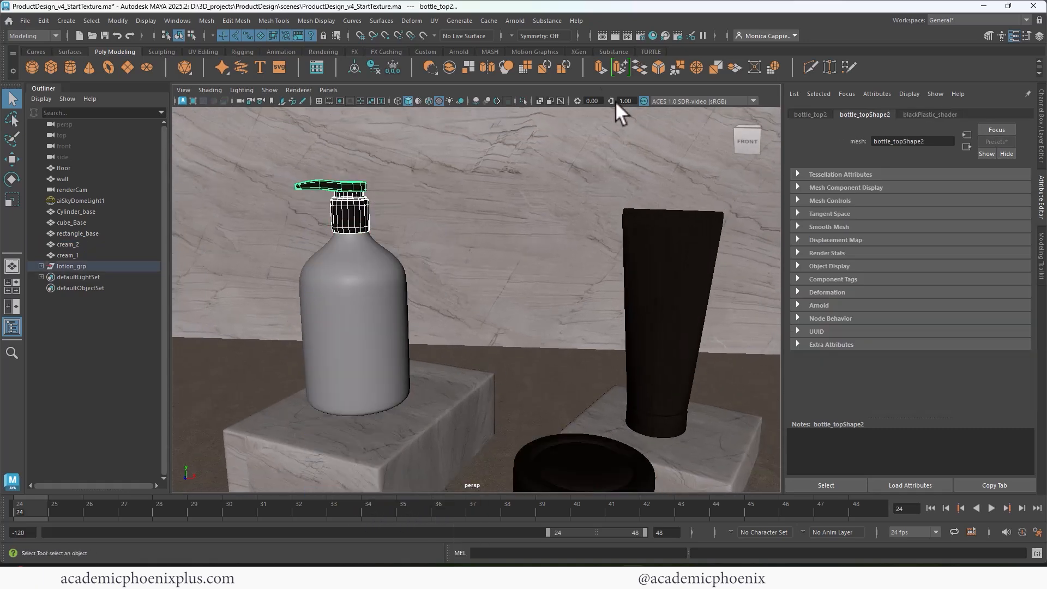
left_click(615, 36)
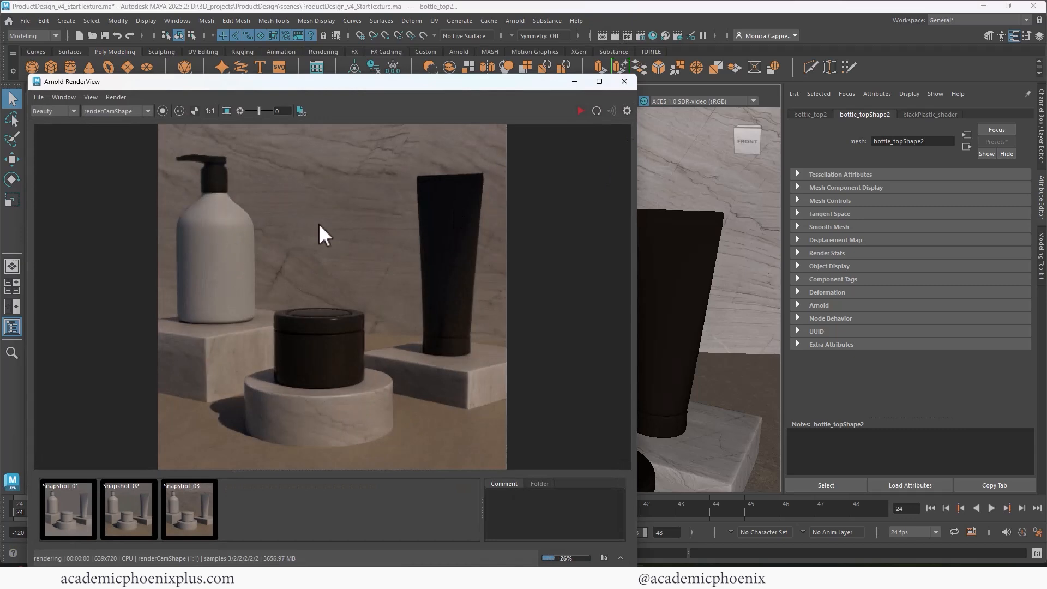
left_click(625, 81)
left_click(364, 265)
Give the lotion bottle a new aiStandardSurface material named BottlePlastic_shader.
right_click(365, 267)
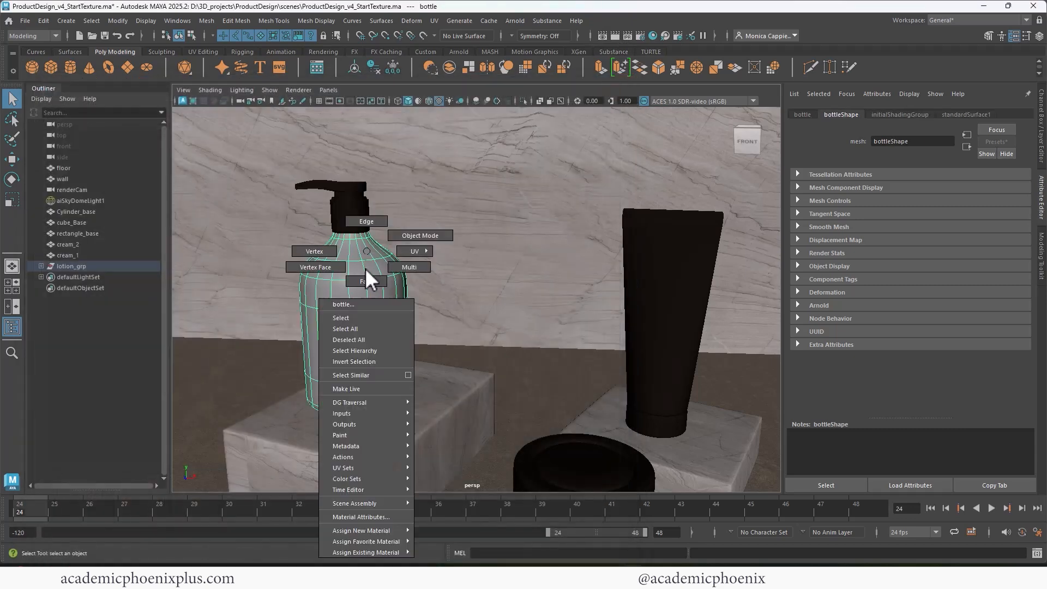
mouse_move(391, 532)
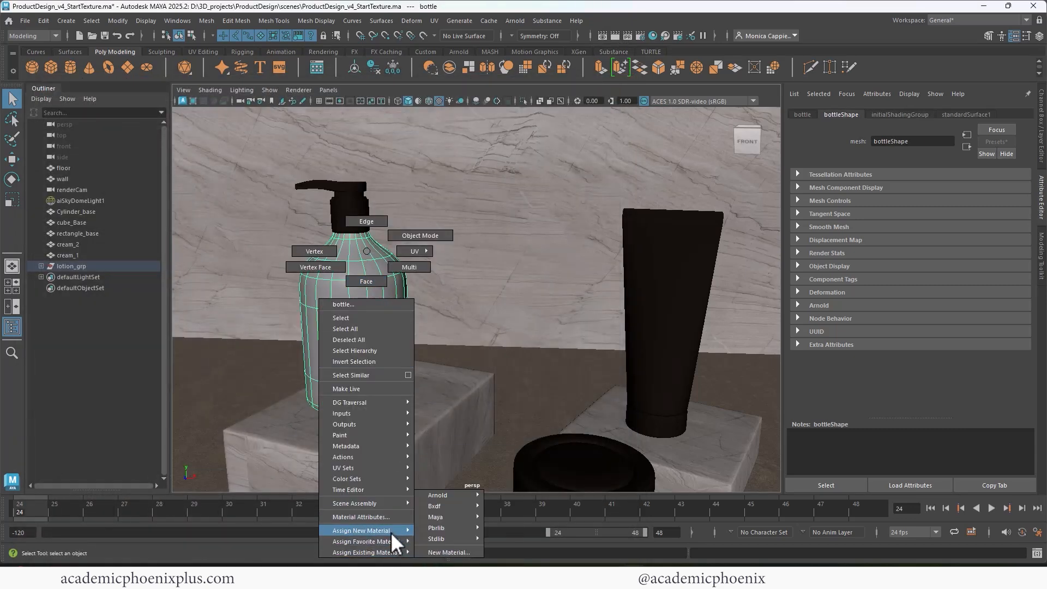
left_click(463, 551)
left_click(394, 284)
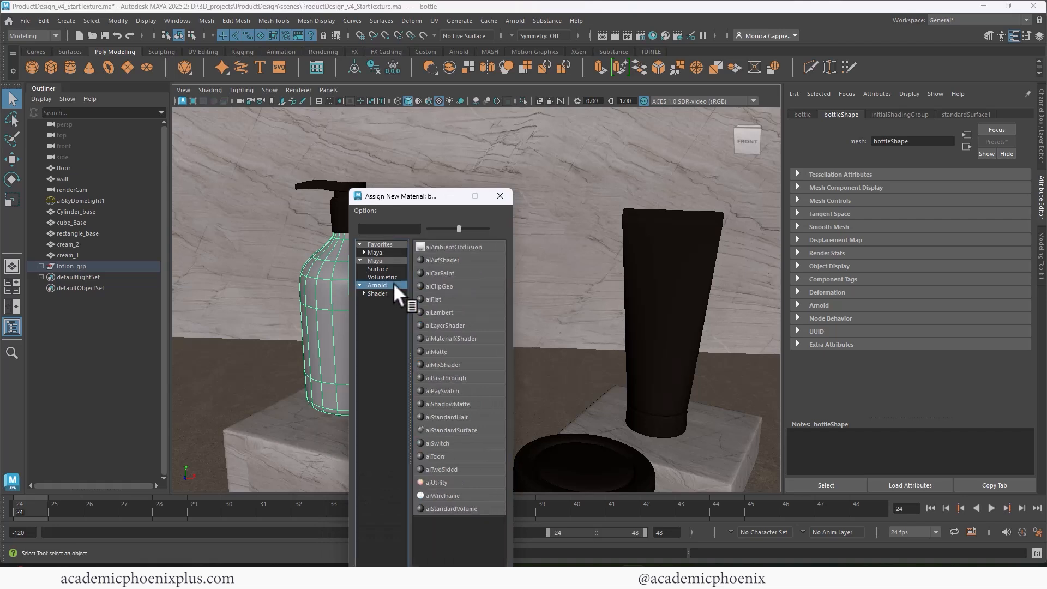
left_click(470, 430)
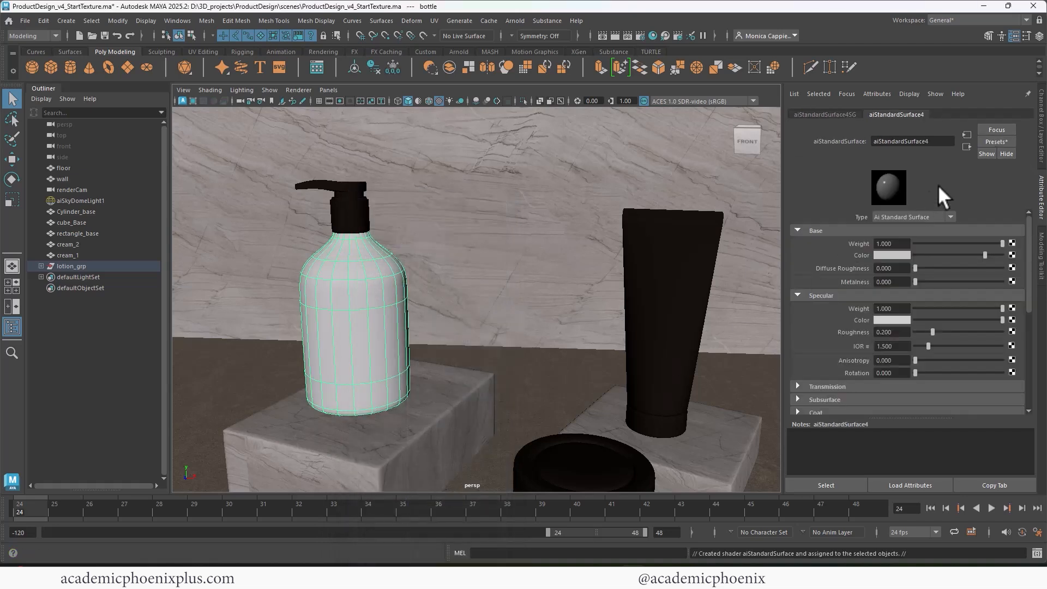
left_click_drag(933, 141, 842, 137)
type("BottlePlastic_shader")
key("Return")
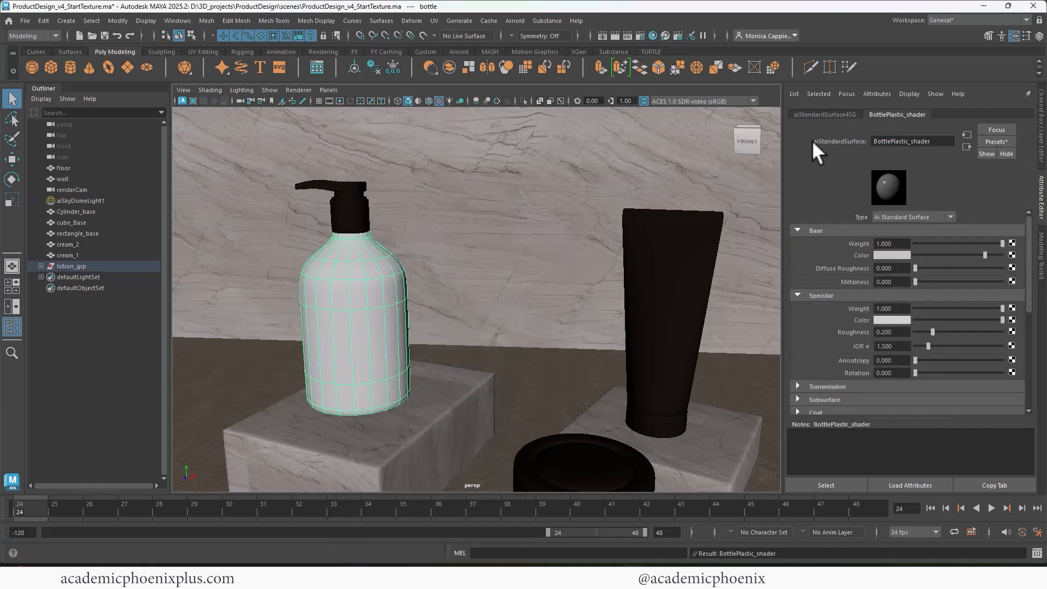
Set BottlePlastic_shader's base colour to dark brown, render, and store Snapshot_04.
left_click(890, 253)
left_click(825, 250)
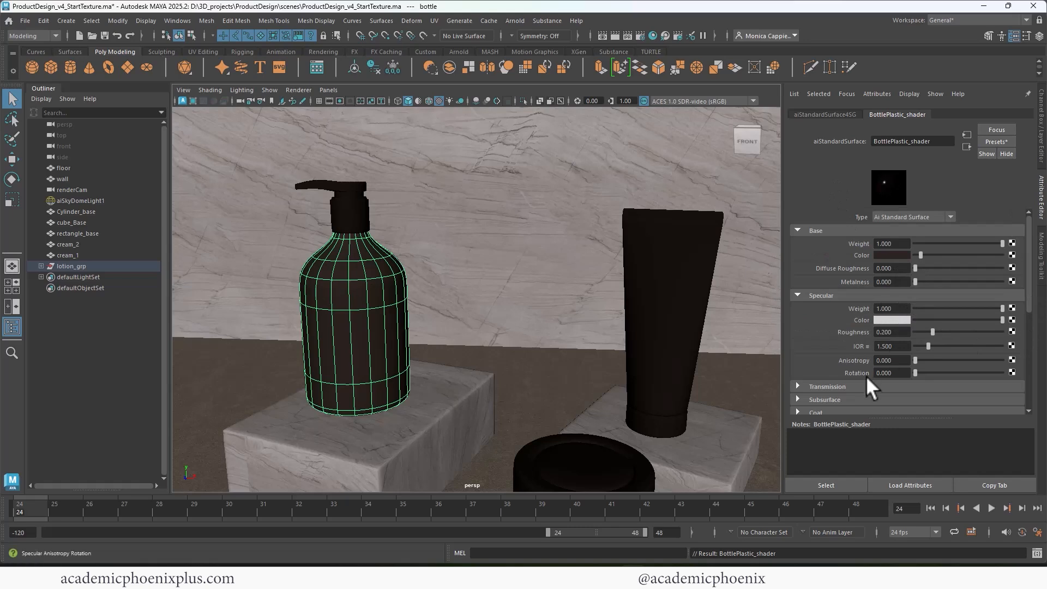
left_click(850, 386)
scroll(1026, 300, "down", 2)
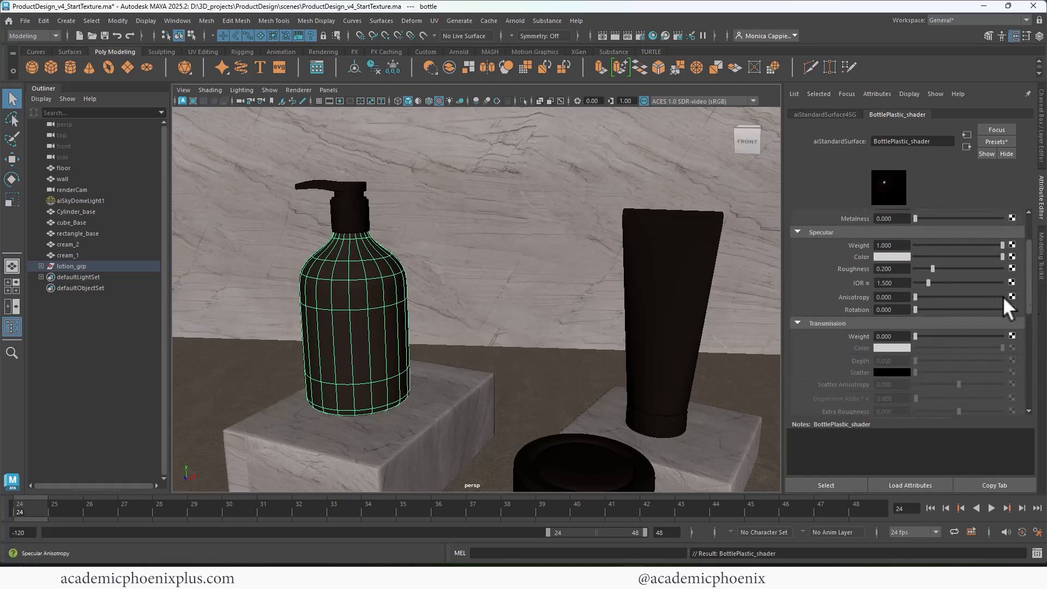
left_click(616, 36)
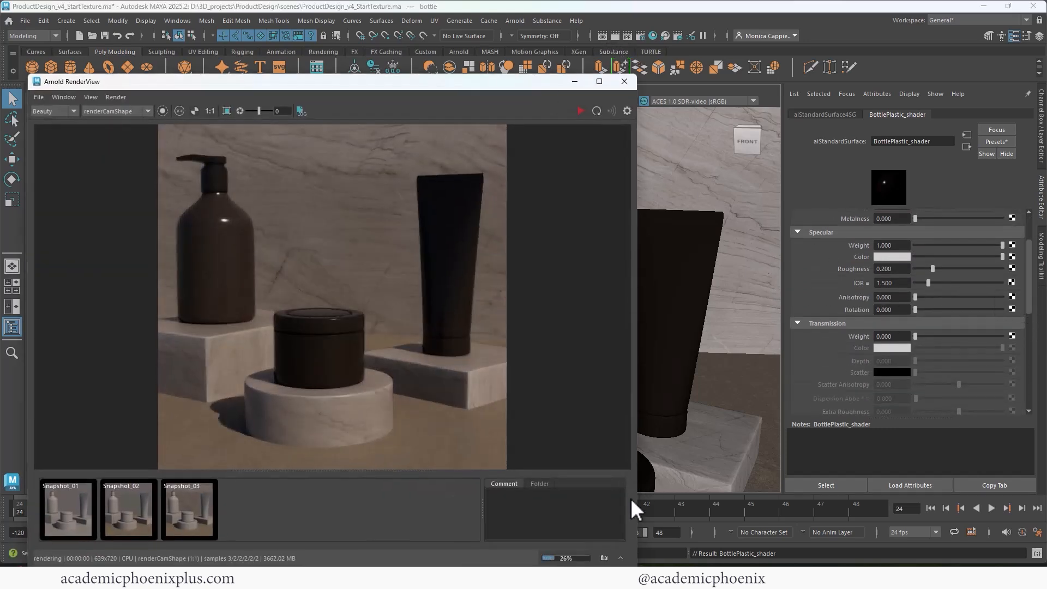
left_click(604, 558)
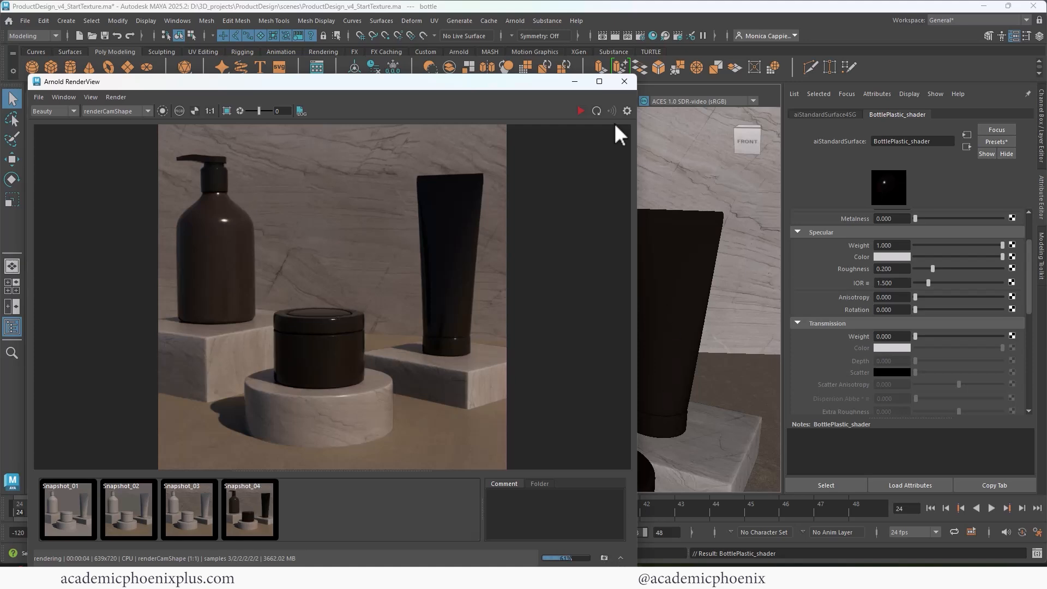
left_click(624, 82)
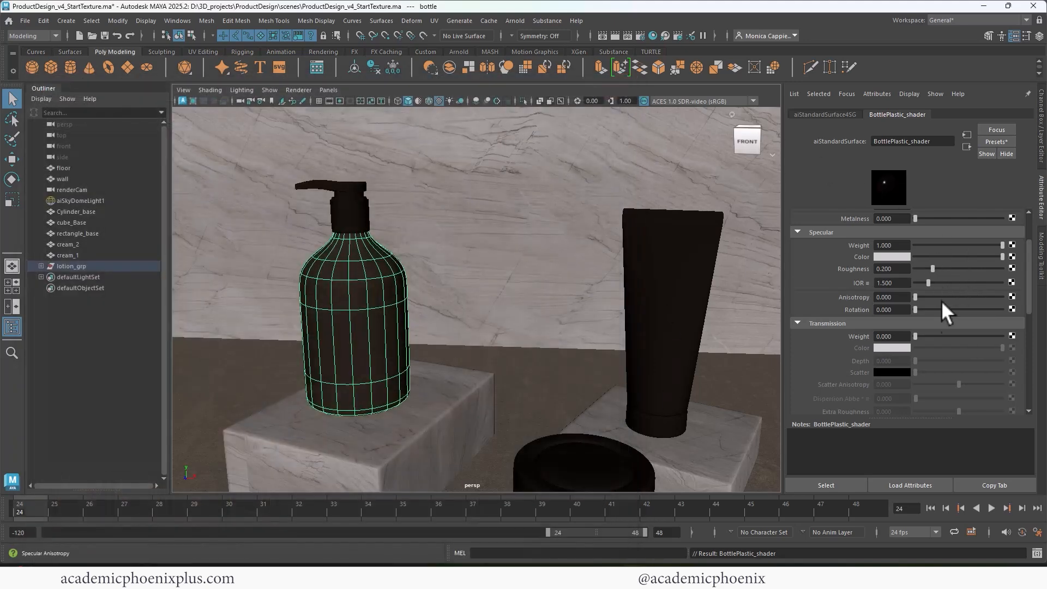
Set the bottle's Transmission Weight to 1 and render from renderCamShape.
left_click_drag(920, 335, 1015, 340)
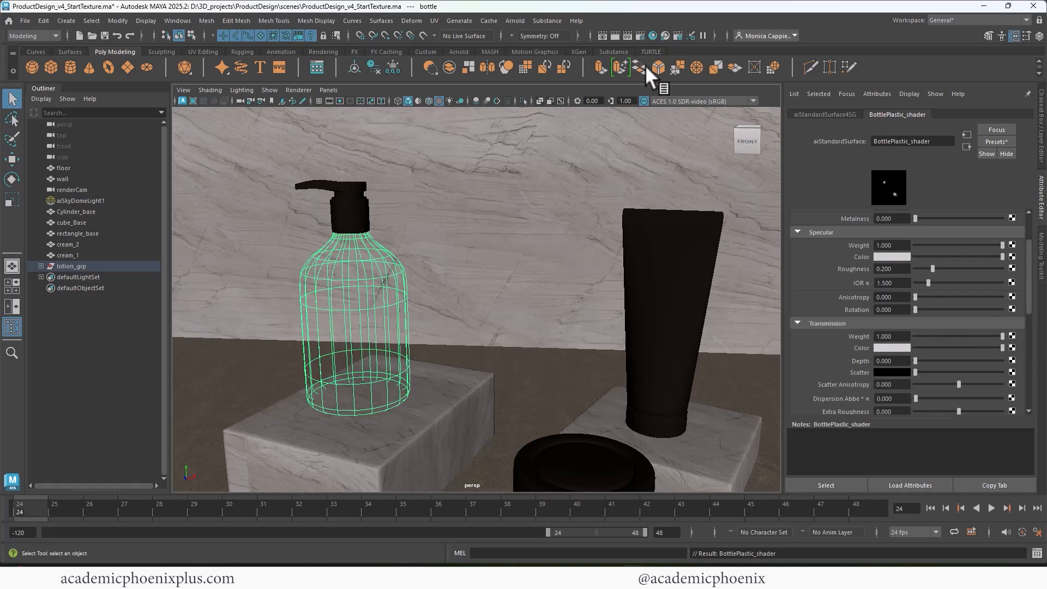
left_click(624, 35)
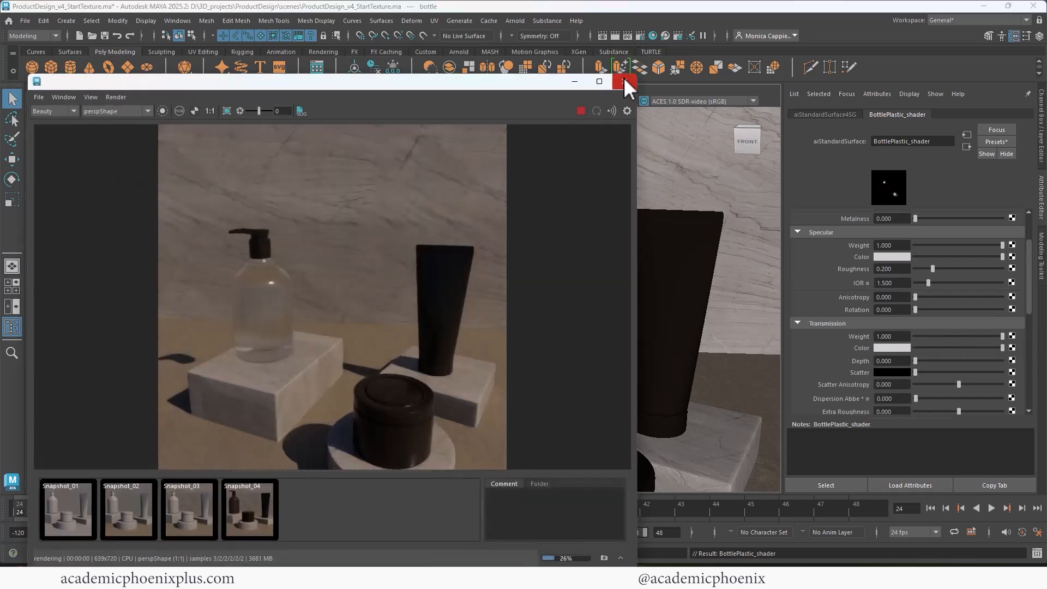
left_click(624, 82)
left_click(614, 36)
left_click(143, 111)
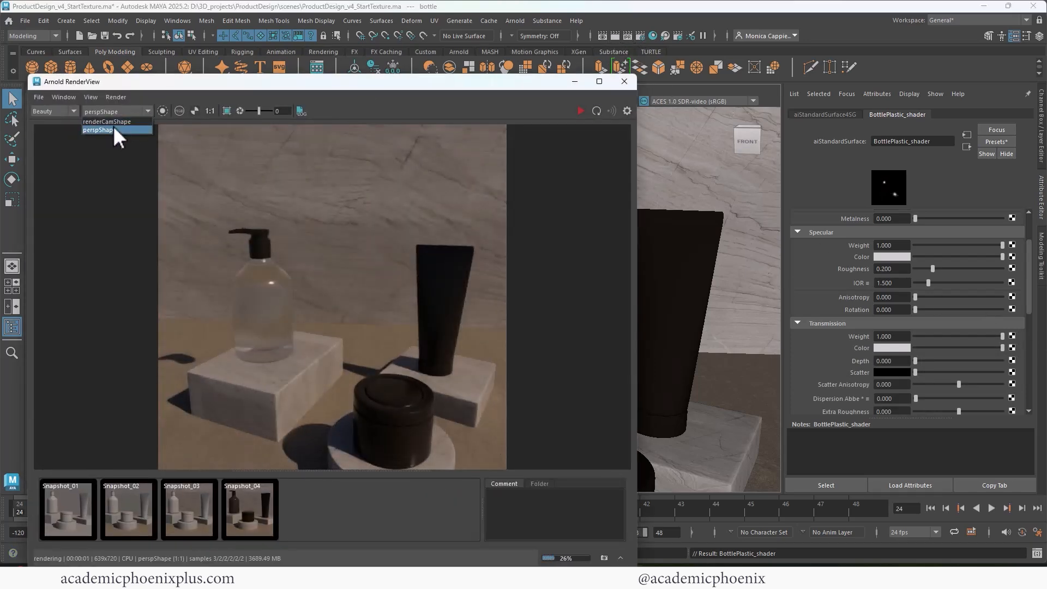
left_click(113, 126)
left_click(582, 111)
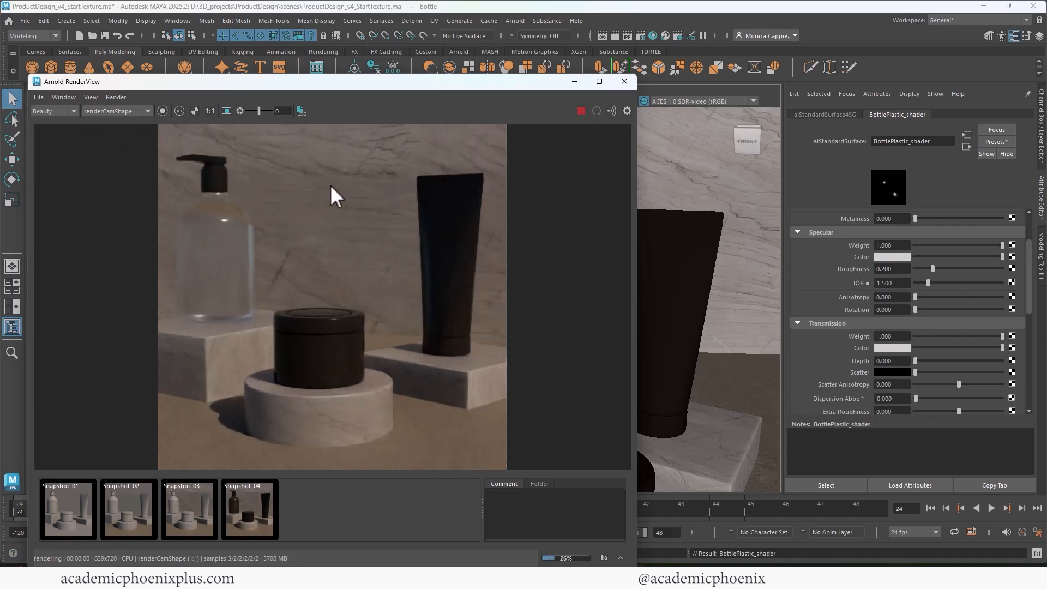
Lower the bottle's transmission colour value to 0.734 for smoky plastic.
left_click(891, 347)
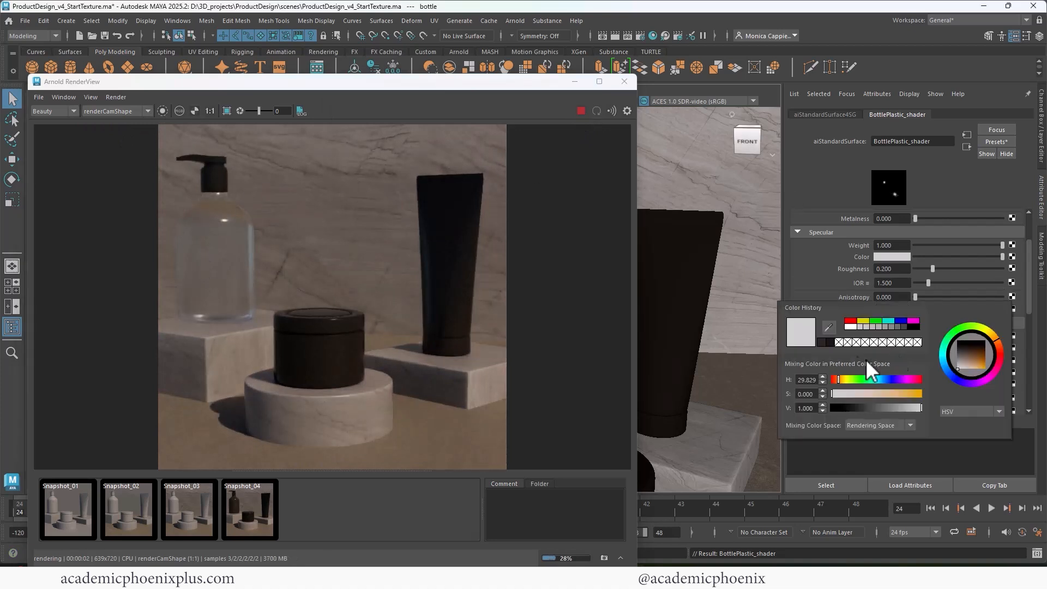
left_click_drag(920, 407, 910, 406)
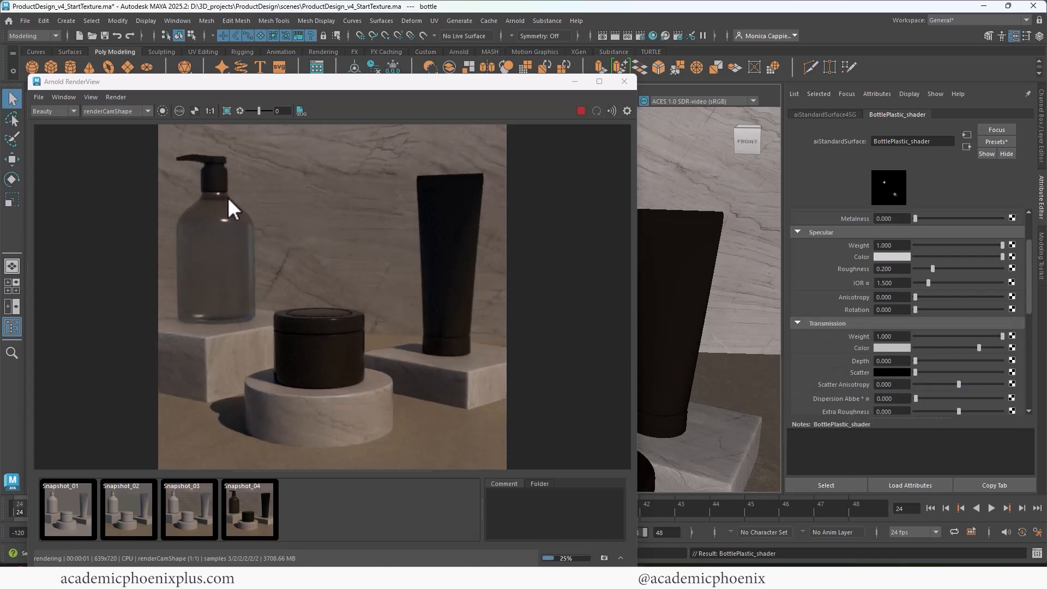
left_click(624, 82)
left_click(357, 305)
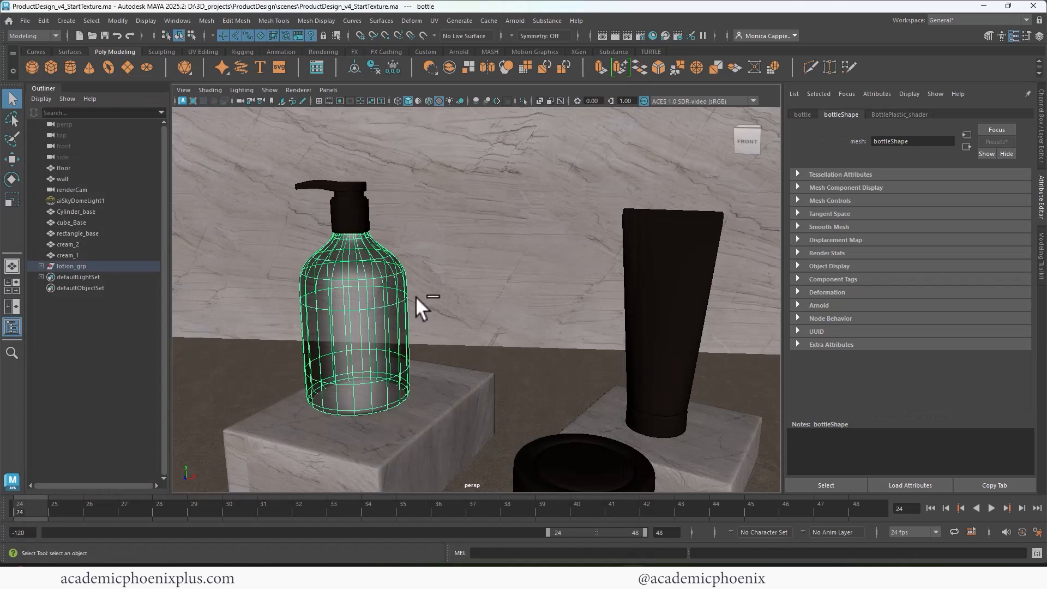
Duplicate the bottle and scale the copy down to 0.962.
key("ctrl+d")
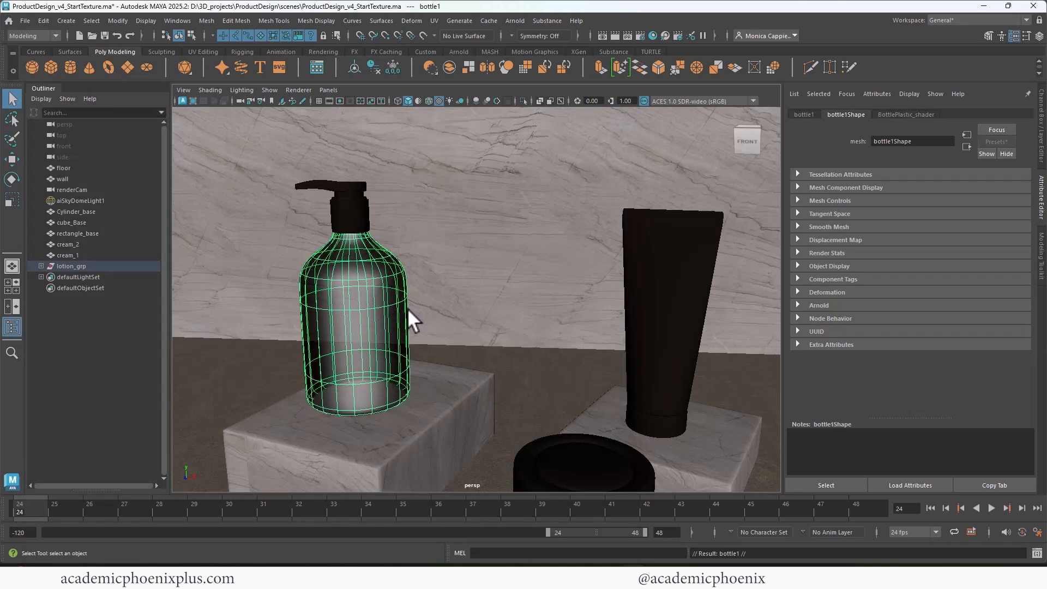
key("r")
left_click_drag(355, 309, 358, 271)
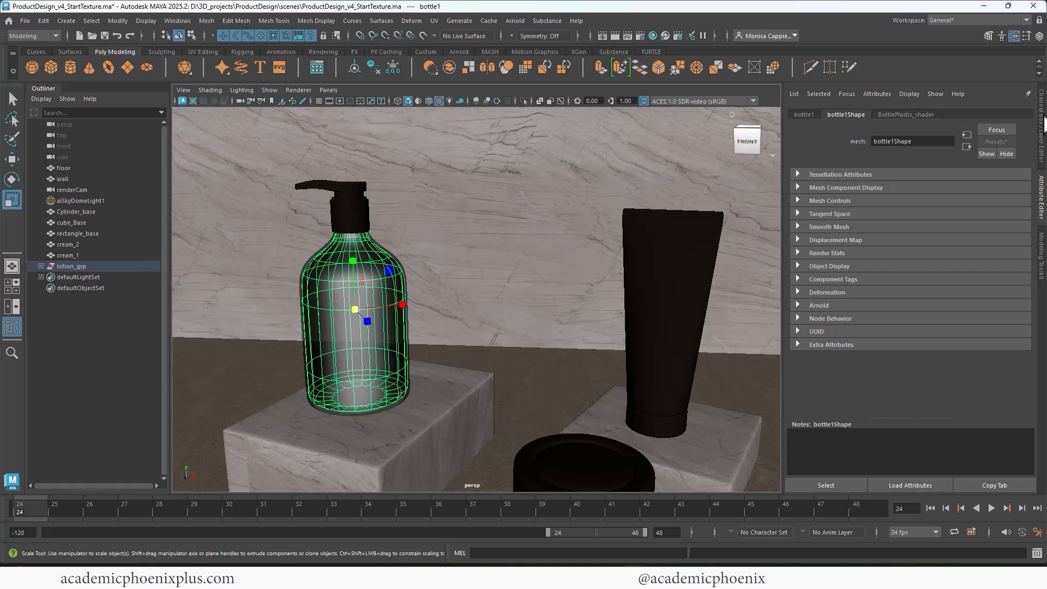
Rename the duplicate to bottleLiquid and isolate it in a front view.
left_click(1041, 124)
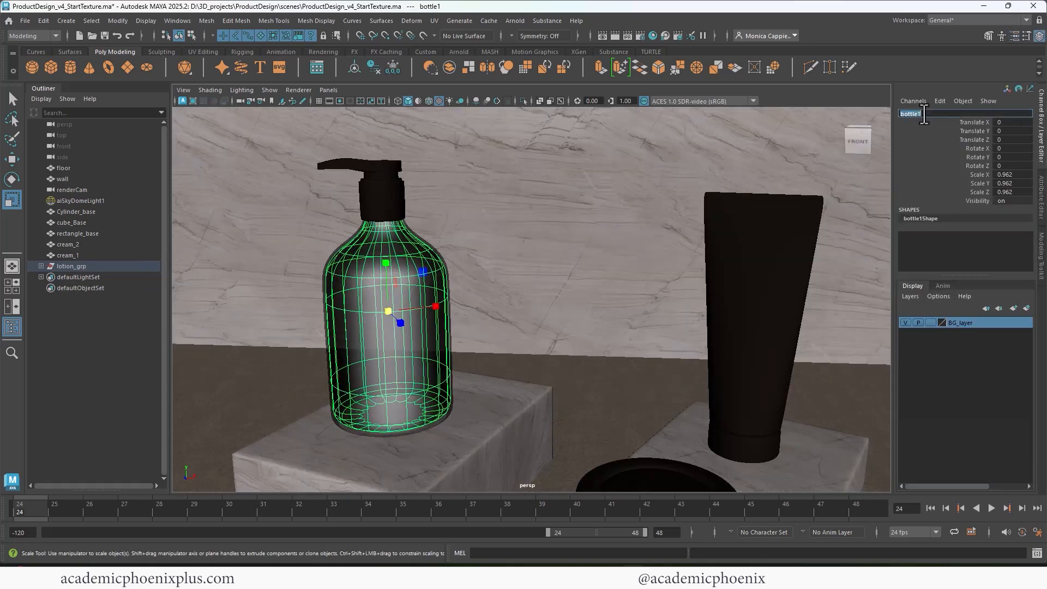
left_click(941, 114)
type("Liquid")
key("Return")
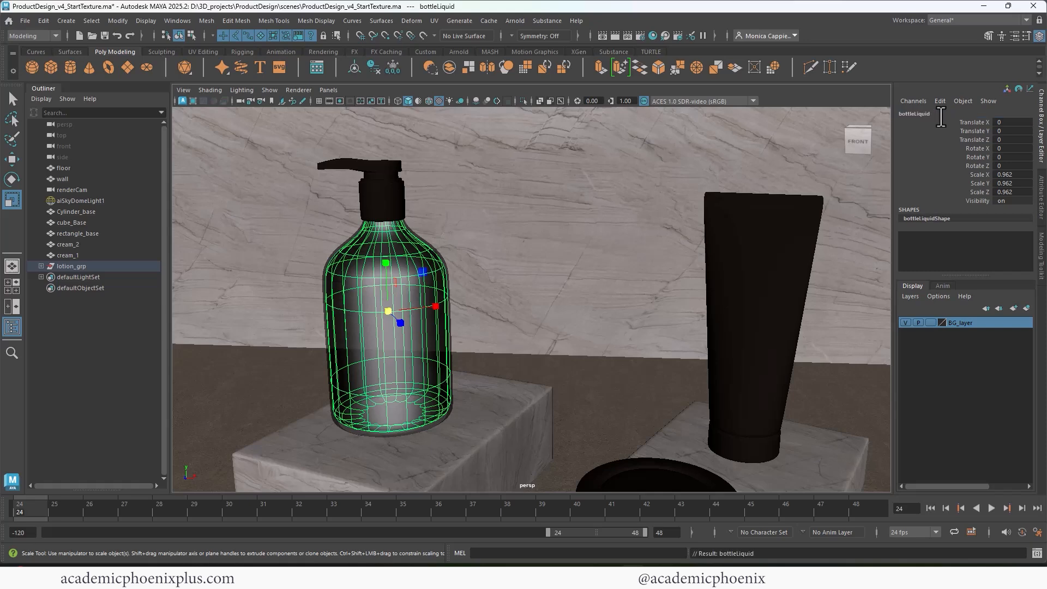
left_click(522, 100)
left_click_drag(390, 246, 381, 240, "alt")
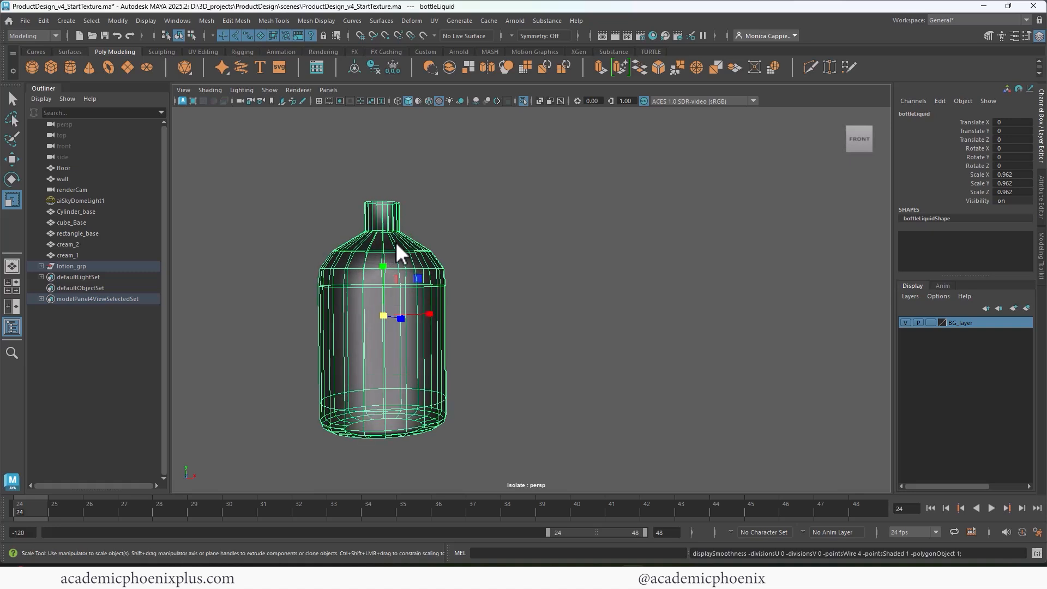
Insert an edge loop at bottleLiquid's shoulder and delete the neck geometry above it.
right_click_drag(396, 241, 371, 247, "shift")
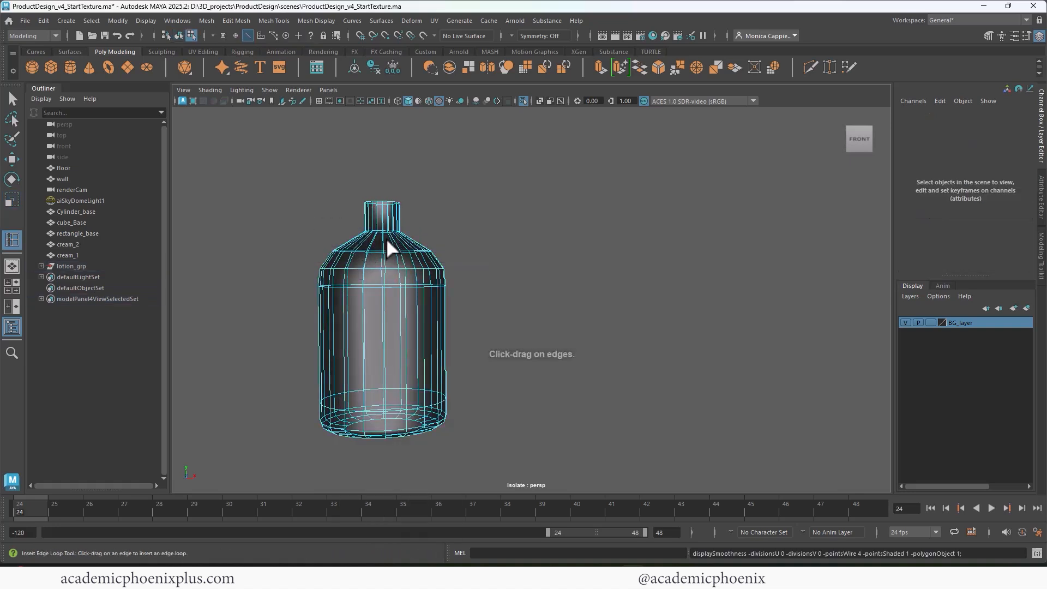
left_click_drag(385, 238, 382, 237)
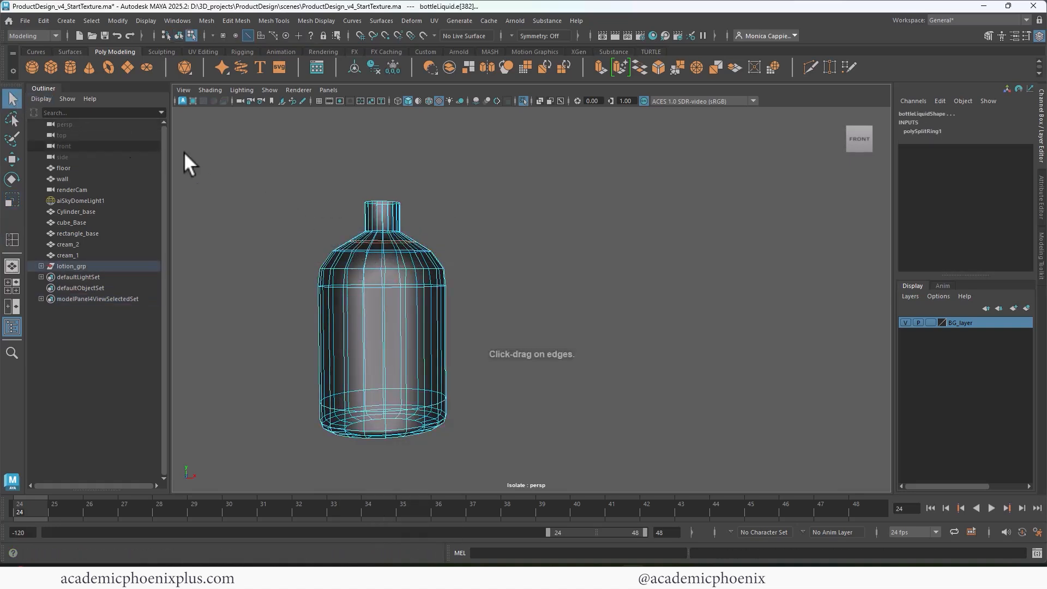
key("q")
left_click_drag(325, 173, 411, 233)
key("Delete")
Cap the open top's border loop with Mesh > Fill Hole, then turn off Isolate Select.
right_click_drag(411, 252, 463, 226)
left_click_drag(453, 224, 429, 253, "alt")
right_click_drag(398, 250, 397, 264)
double_click(384, 260)
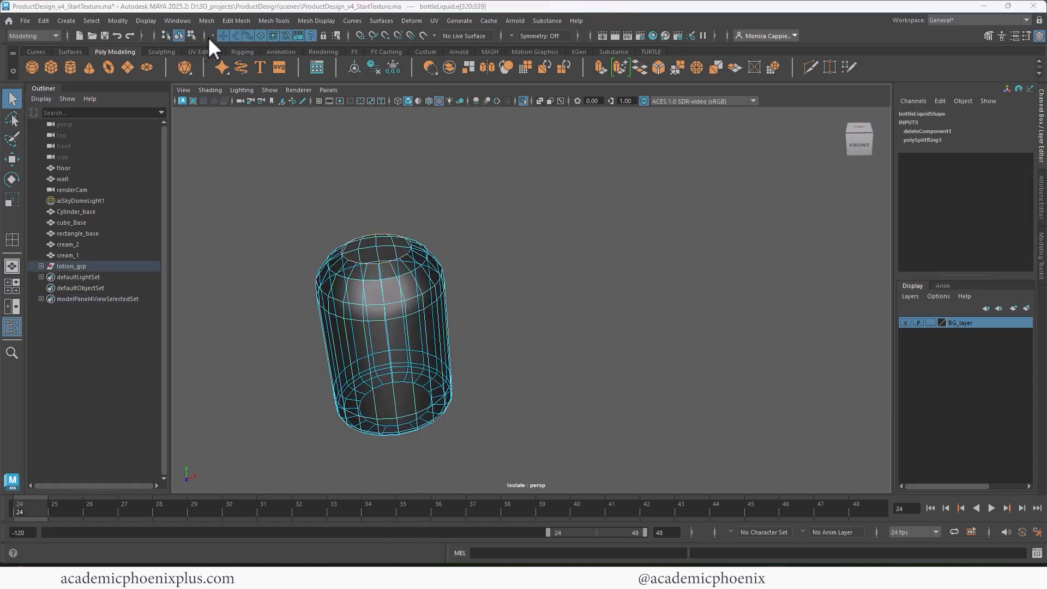
left_click(206, 21)
left_click(253, 103)
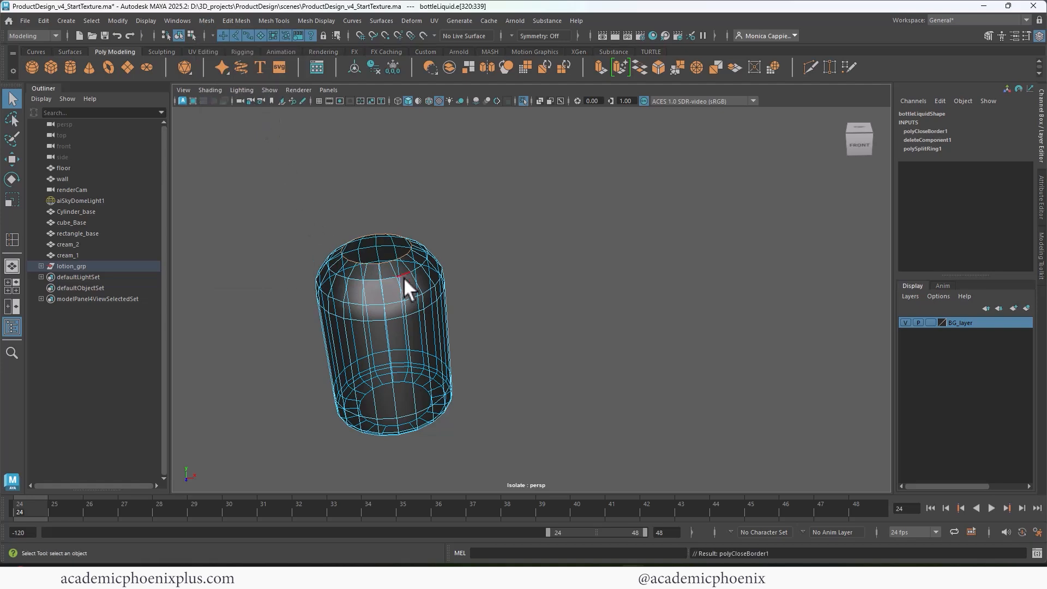
right_click_drag(411, 277, 466, 218)
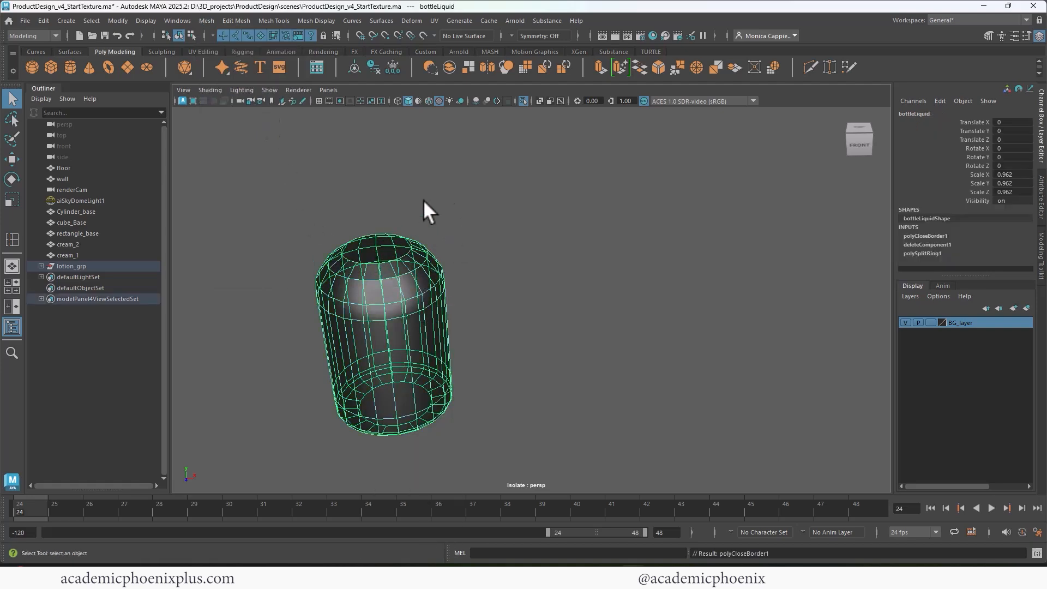
left_click(521, 101)
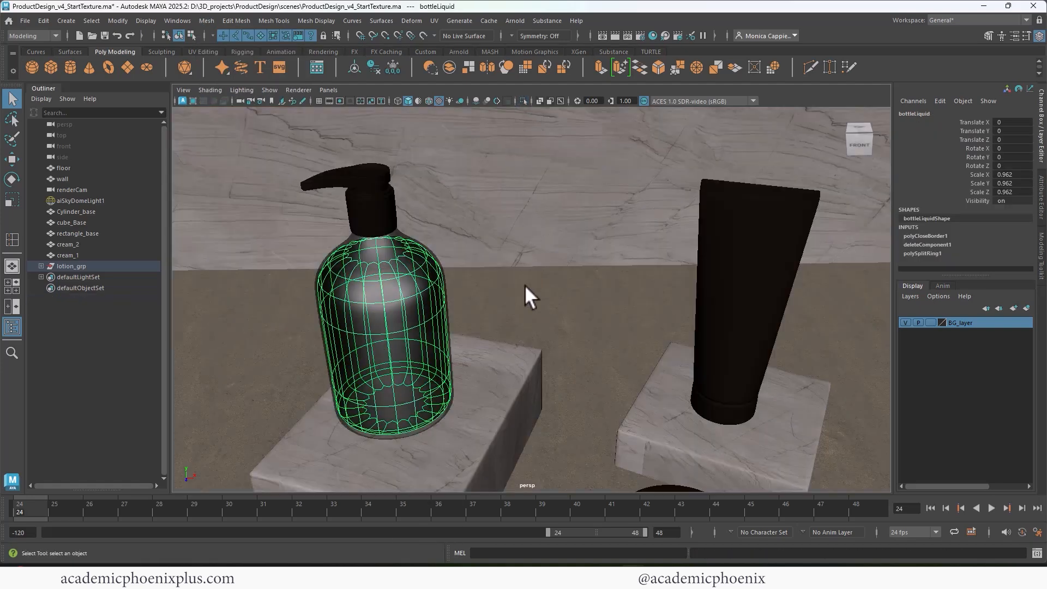
Lower bottleLiquid slightly to Translate Y -0.008 and check it in an Arnold render.
mouse_move(525, 285)
left_mouse_down("alt")
mouse_move(519, 265)
mouse_move(522, 275)
left_mouse_up("alt")
key("w")
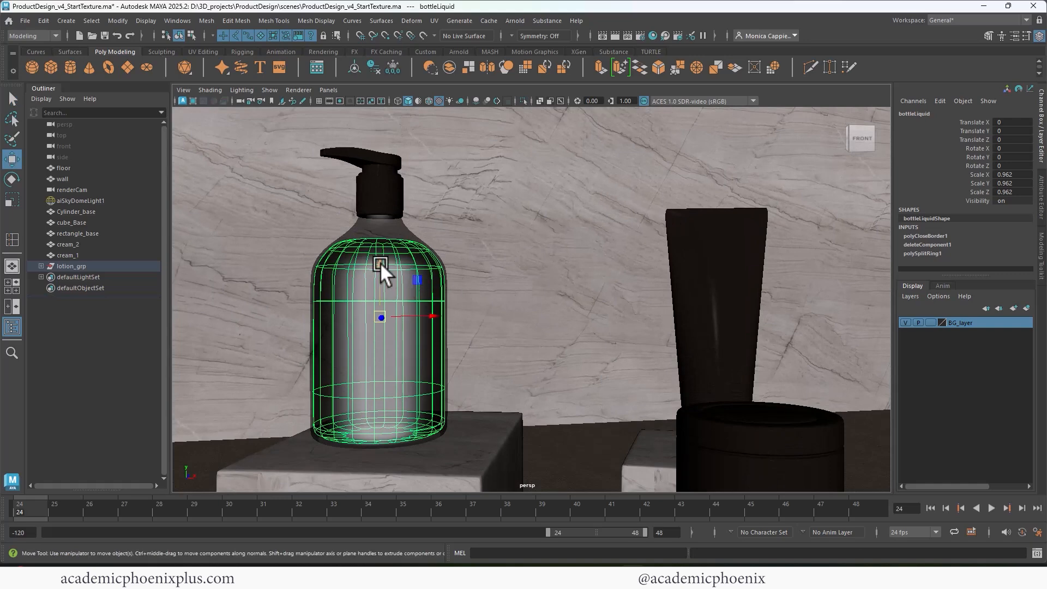
left_click_drag(381, 263, 382, 263)
left_click(616, 34)
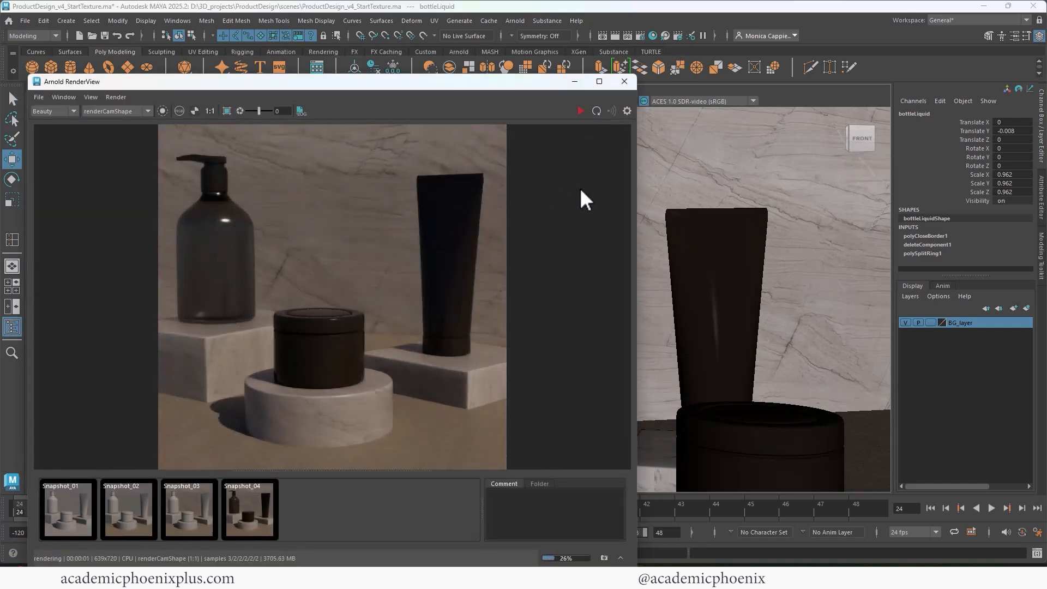
left_click(624, 82)
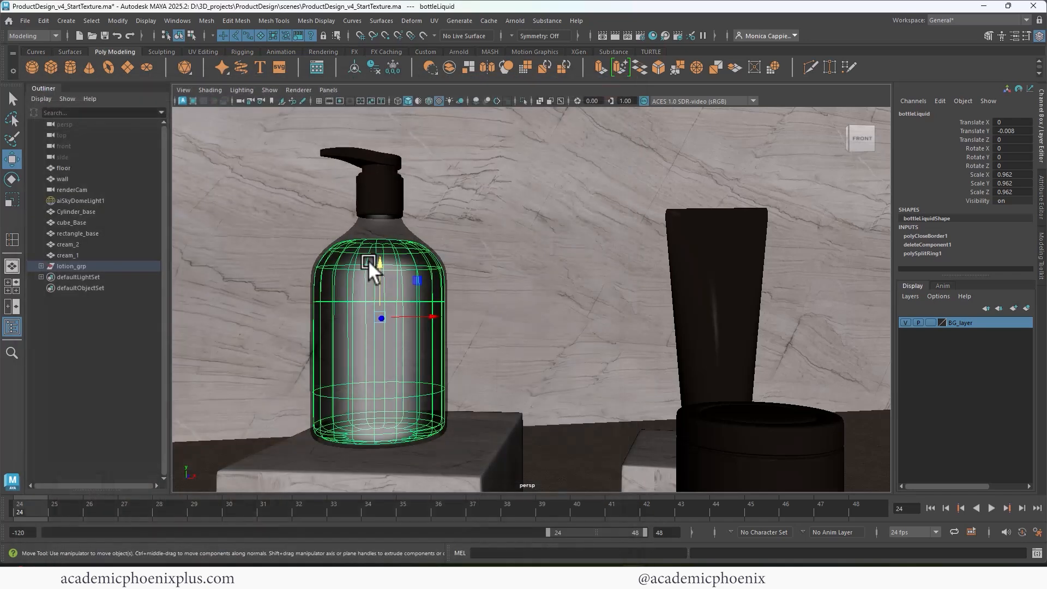
Enable Thin Walled on BottlePlastic_shader's Geometry section and re-render the bottle.
left_click(400, 227)
key("ctrl+a")
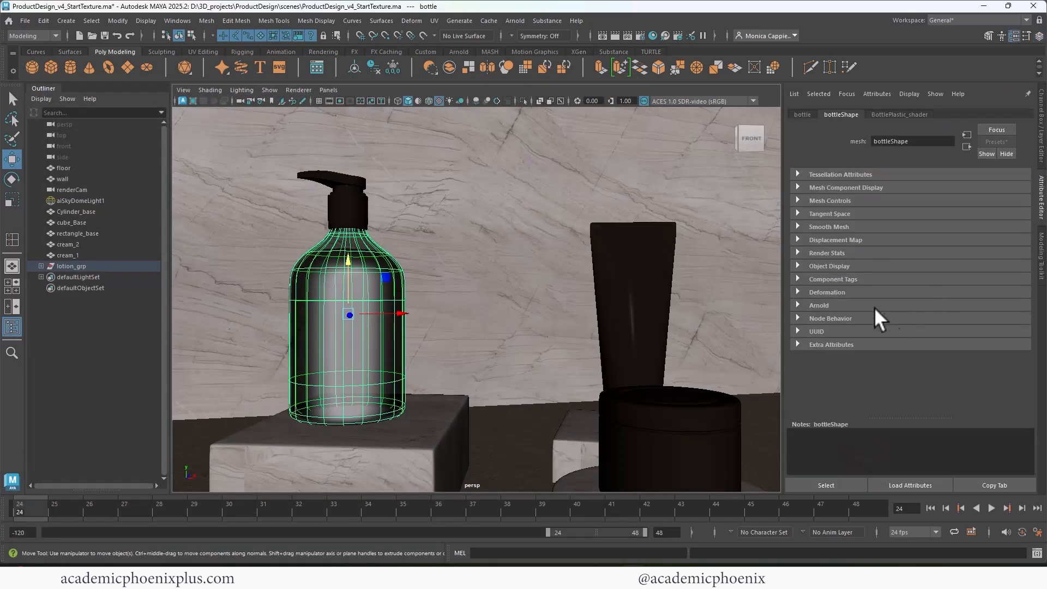
left_click(901, 113)
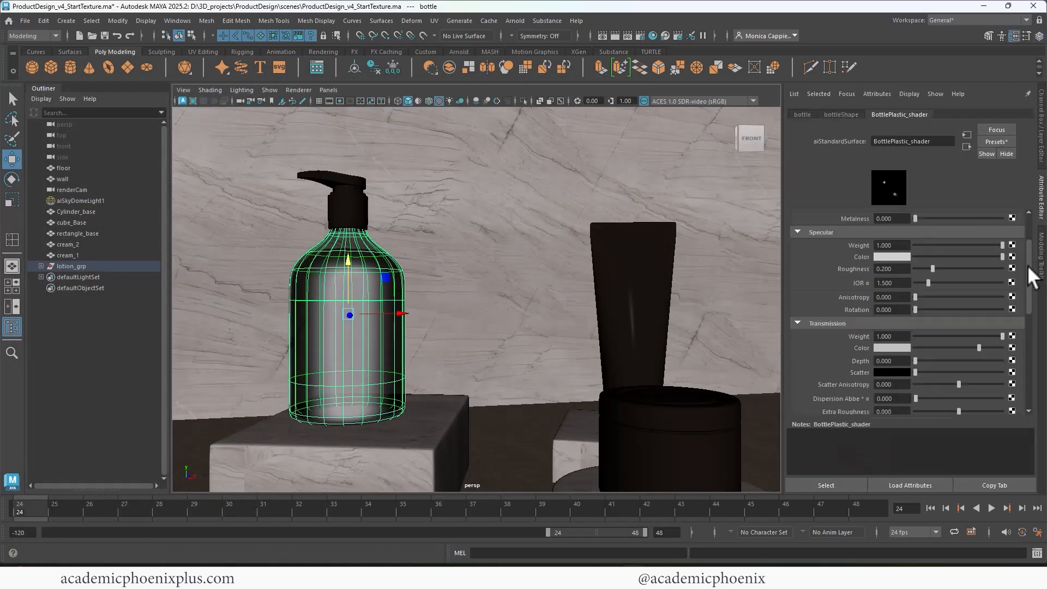
left_click_drag(1027, 266, 1027, 327)
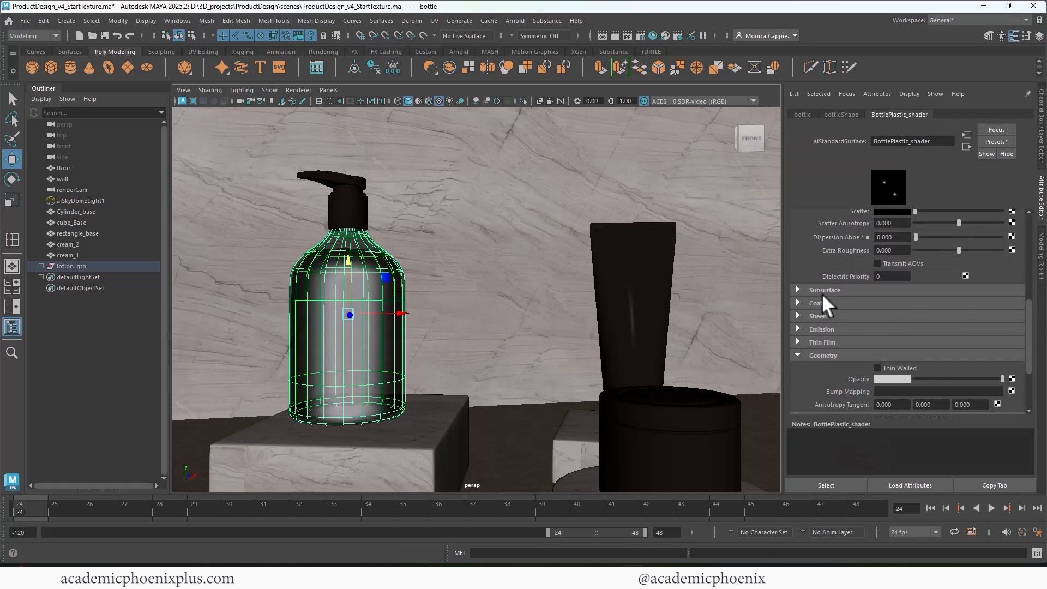
left_click(898, 366)
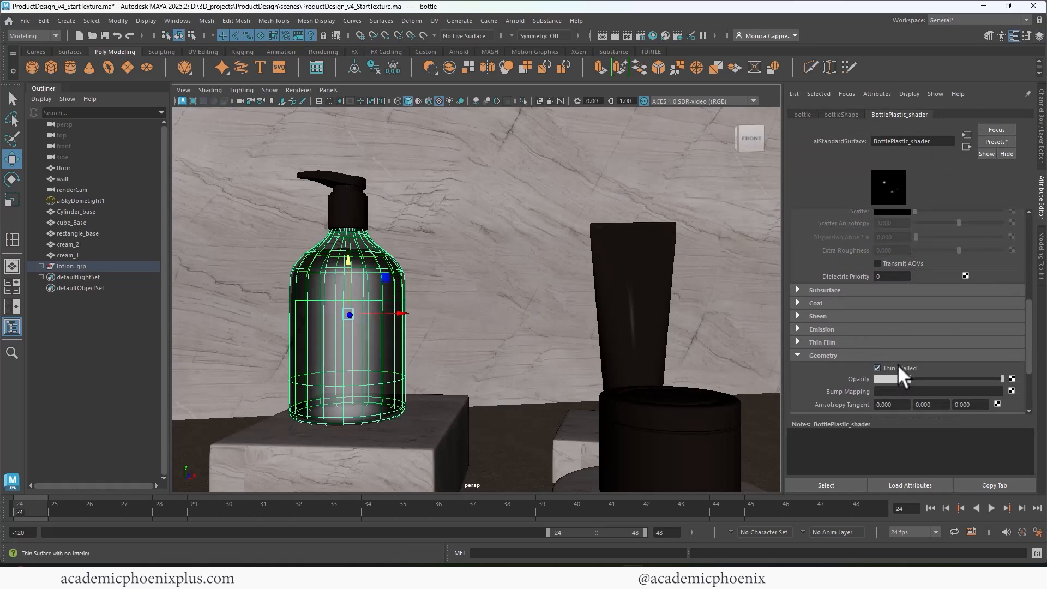
left_click(626, 37)
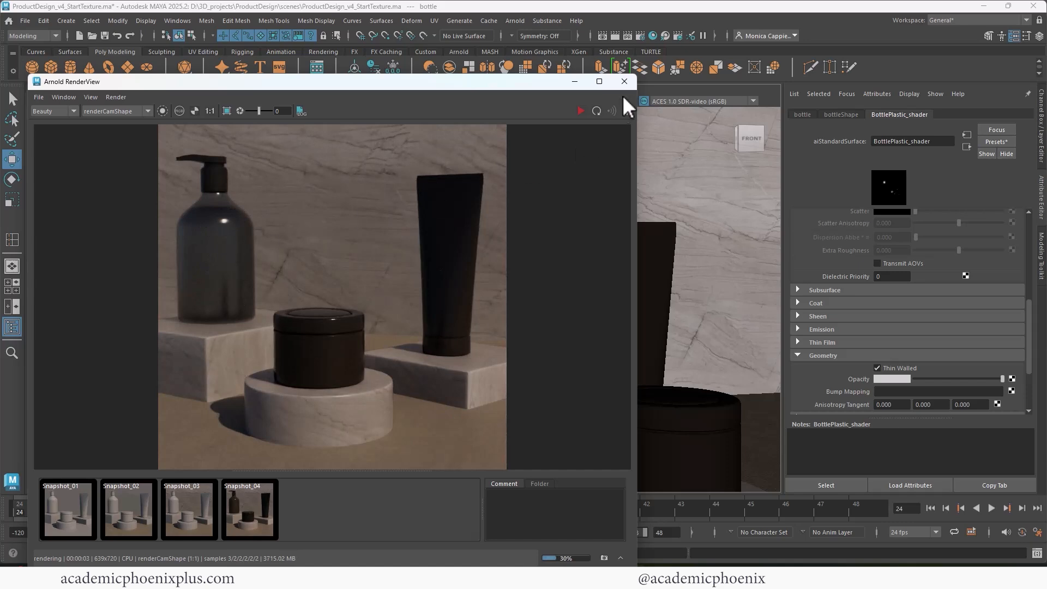
left_click(627, 80)
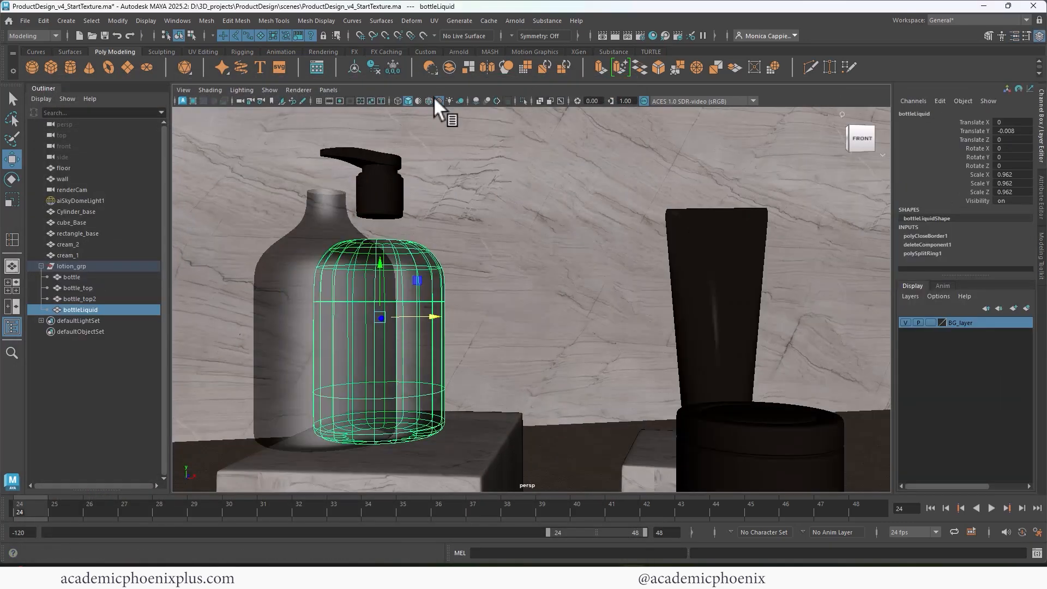
Freeze transformations and delete history on bottleLiquid, then assign it a new aiStandardSurface material.
left_click(392, 67)
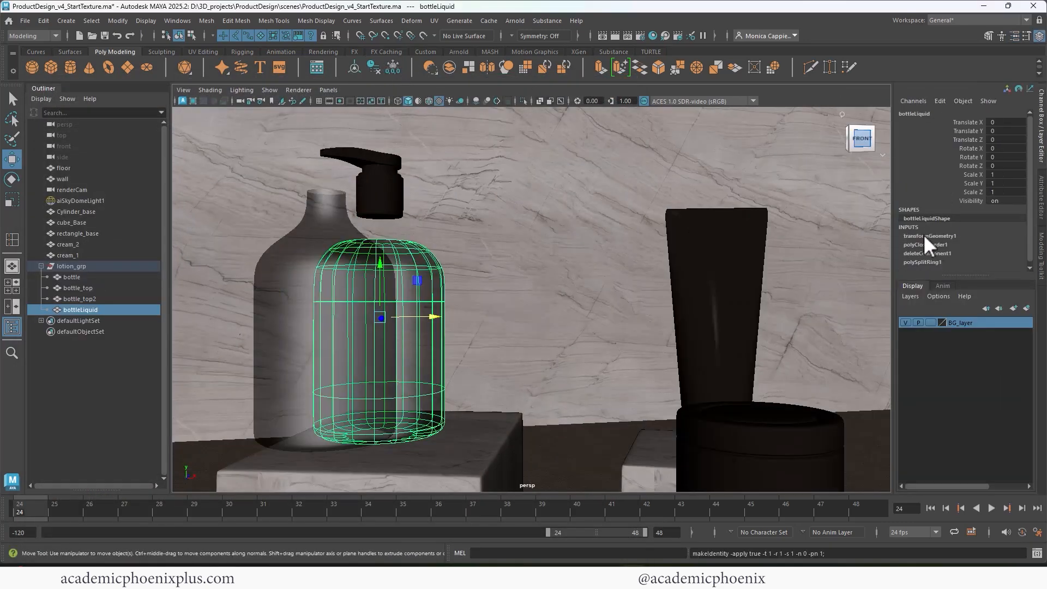
left_click(373, 68)
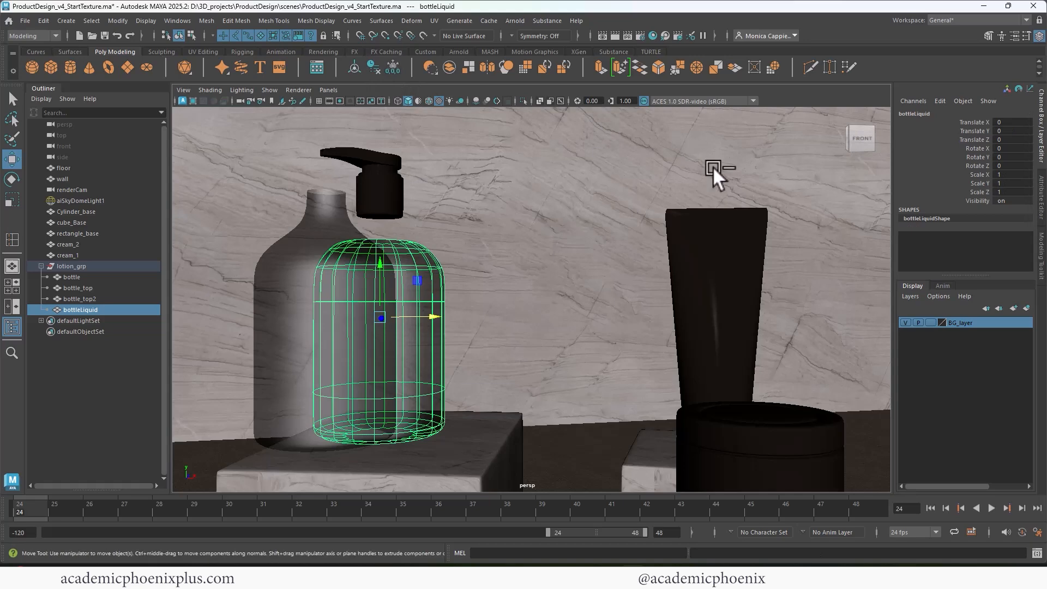
key("ctrl+a")
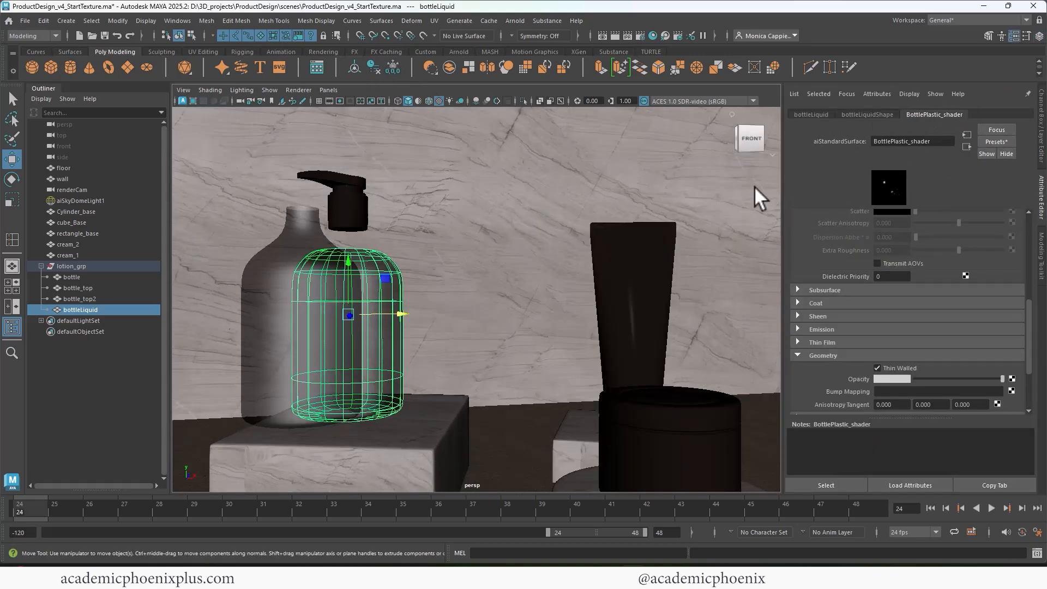
right_click_drag(382, 251, 464, 552)
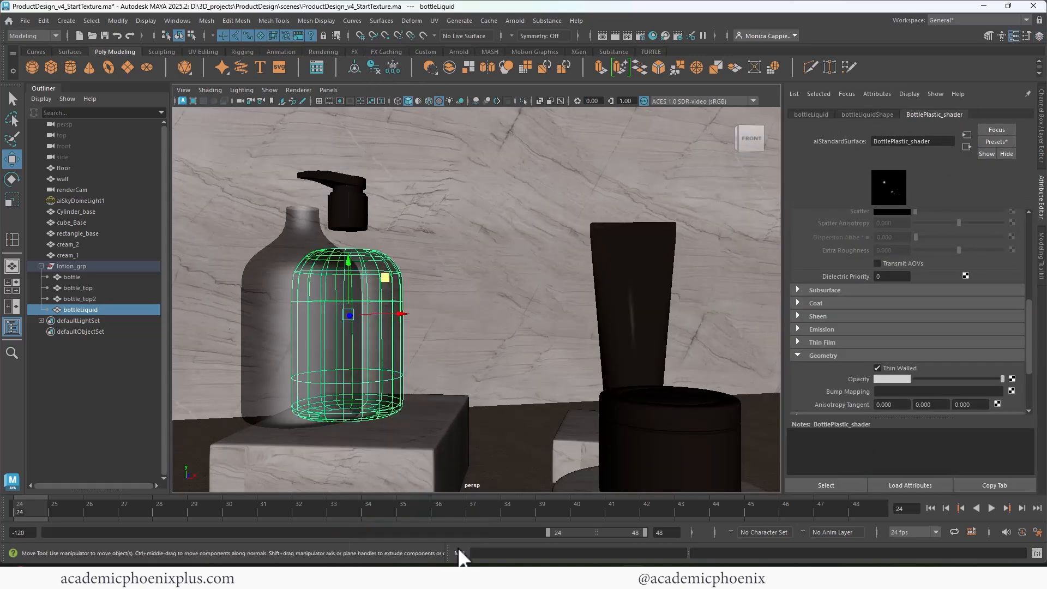
left_click(378, 286)
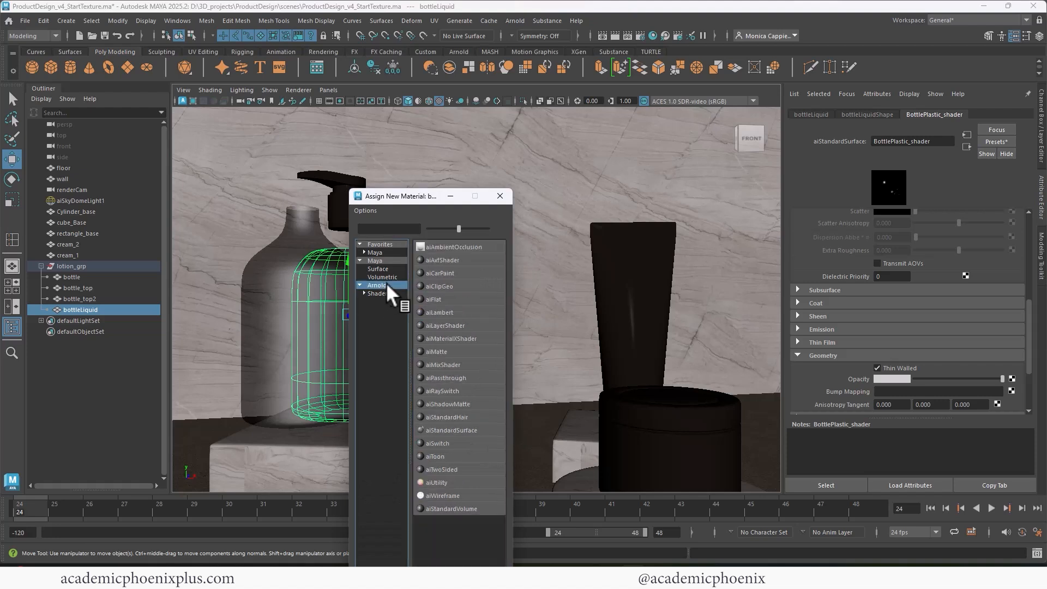
left_click(468, 430)
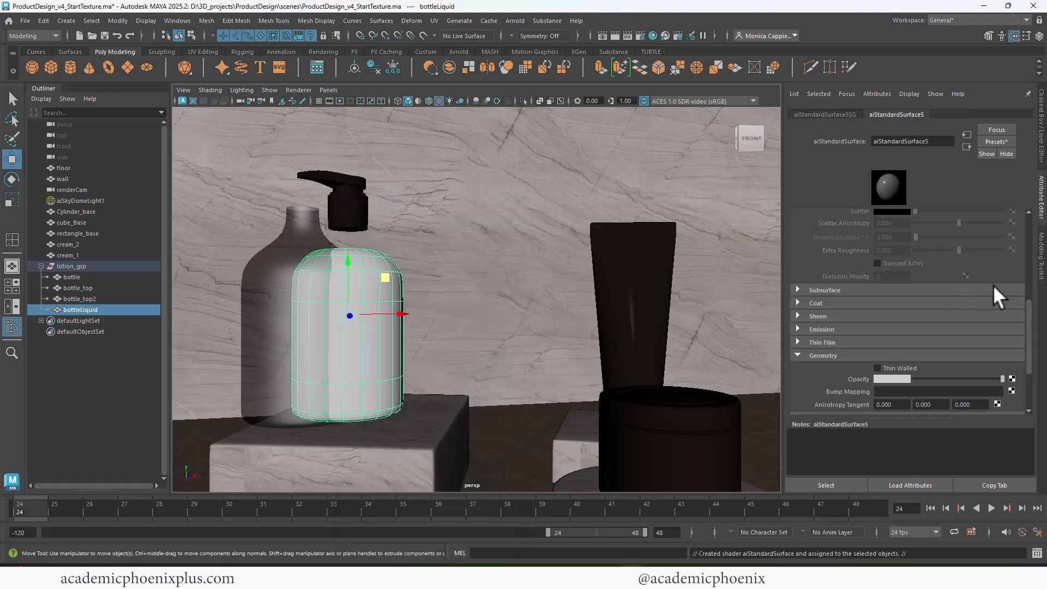
Give aiStandardSurface5 a dark base colour, 0.785 transmission weight and dark transmission colour, then render.
scroll(1024, 300, "up", 5)
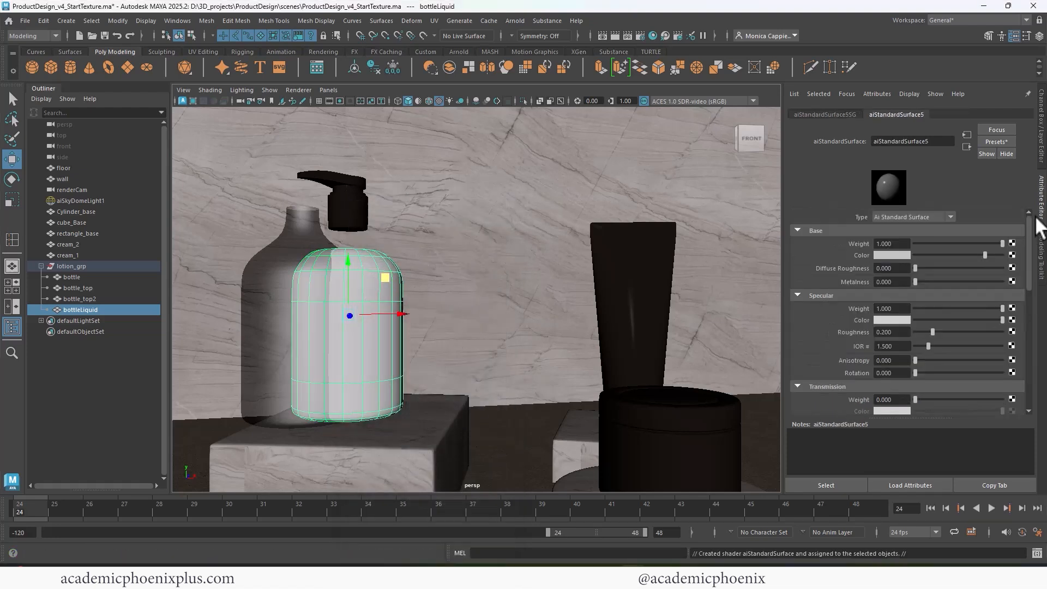
left_click(893, 255)
left_click(824, 251)
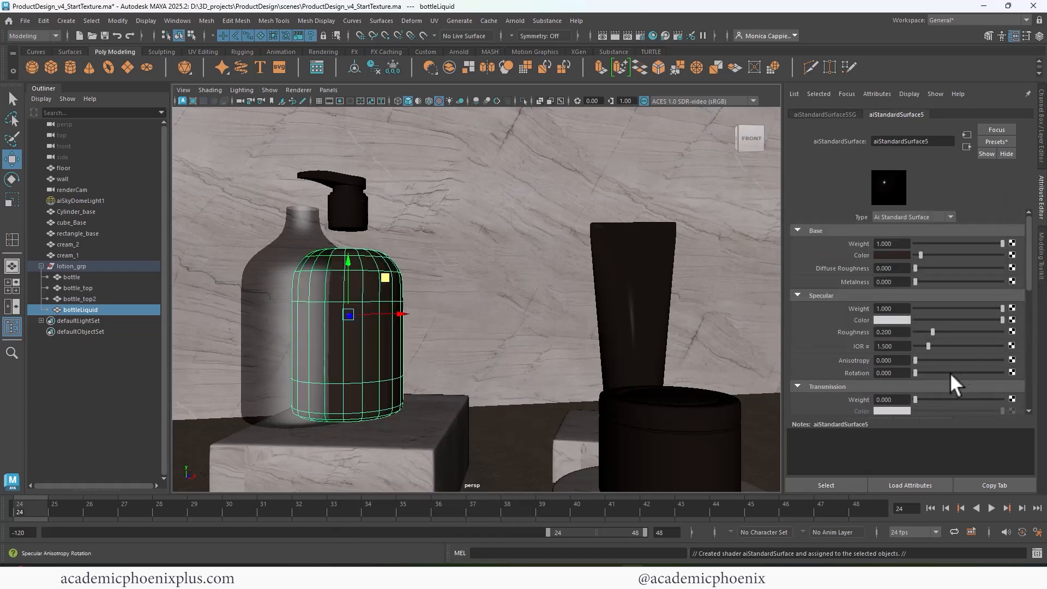
left_click_drag(954, 399, 984, 395)
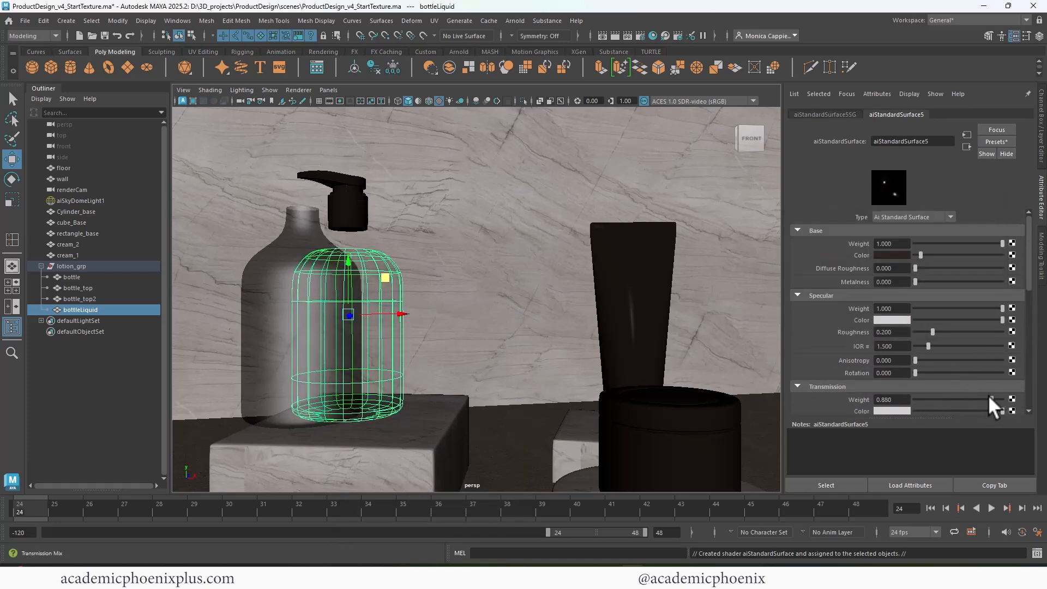
left_click(895, 410)
left_click(829, 405)
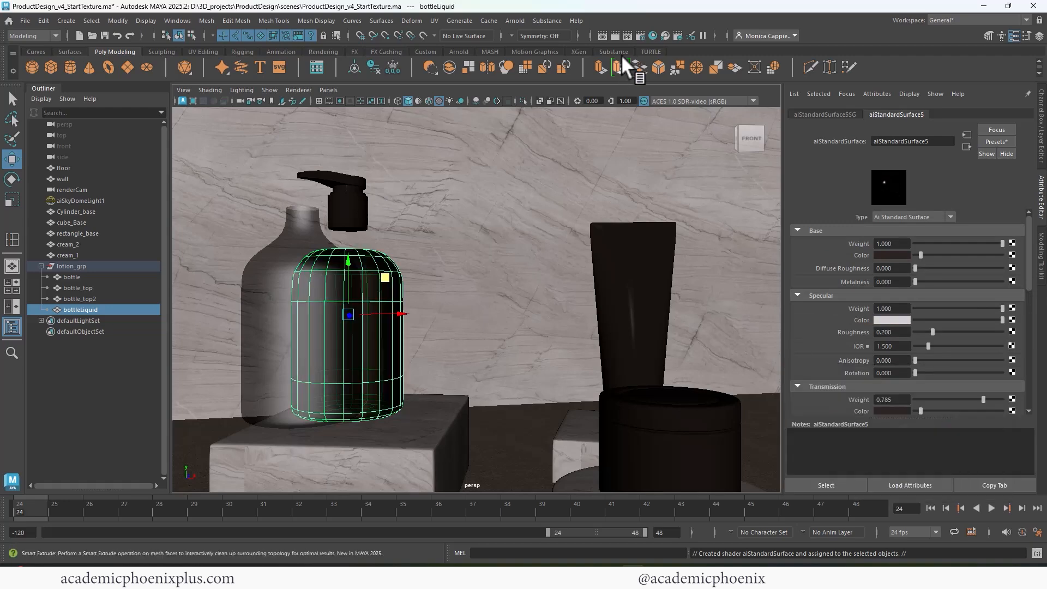
left_click(613, 35)
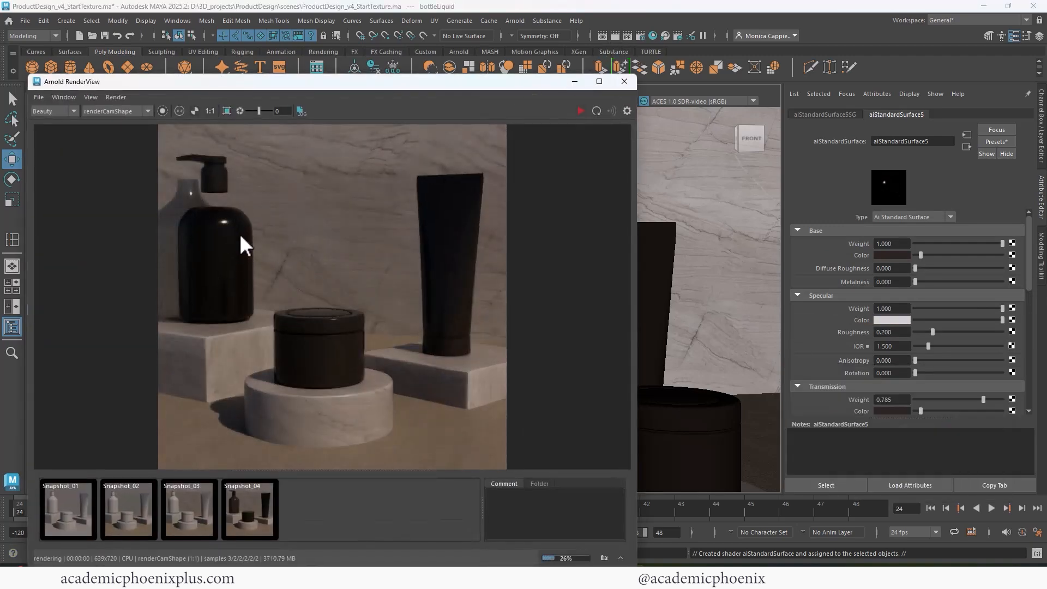
Lighten the liquid's transmission colour to a pinkish tone and re-render the preview.
mouse_move(1027, 273)
left_mouse_down()
mouse_move(1016, 349)
mouse_move(1036, 279)
left_mouse_up()
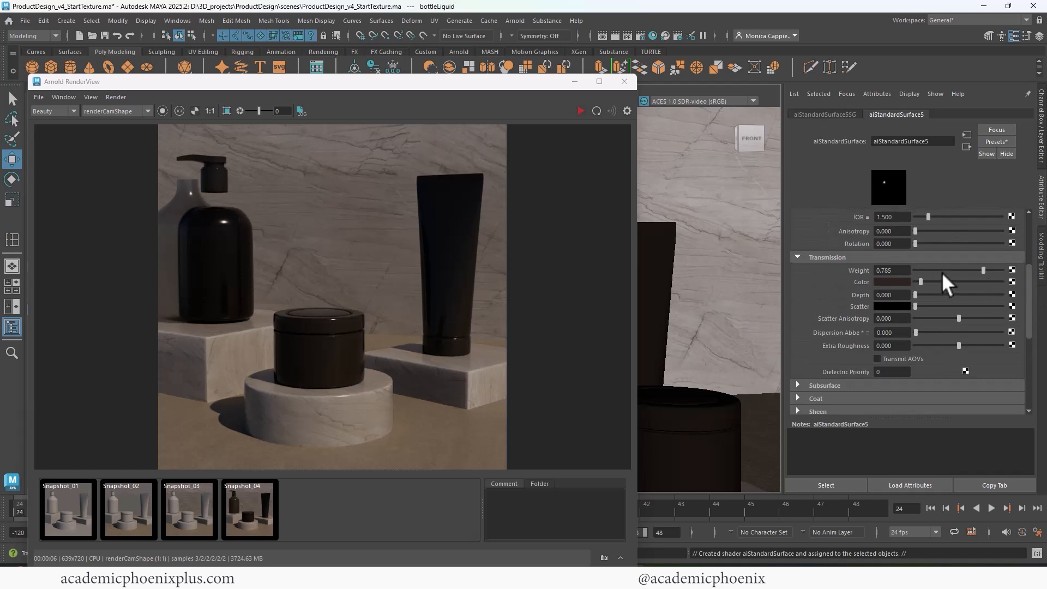
left_click_drag(921, 280, 949, 280)
left_click(579, 112)
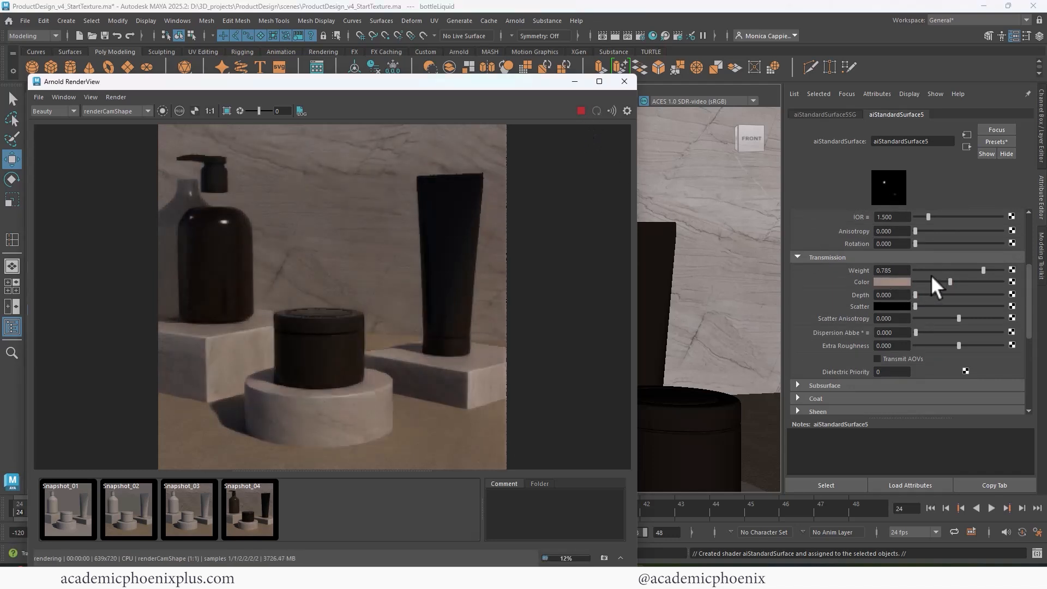
mouse_move(953, 279)
left_mouse_down()
mouse_move(990, 279)
mouse_move(1003, 268)
mouse_move(963, 278)
left_mouse_up()
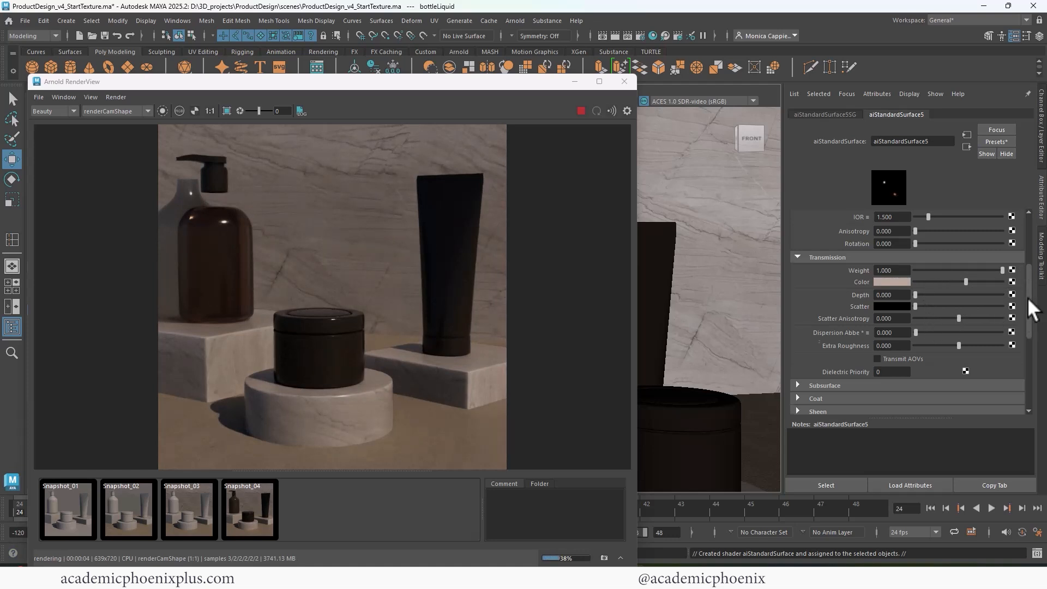
Raise the liquid's specular roughness to about 0.38 and move the RenderView window aside.
left_click_drag(1027, 297, 1025, 251)
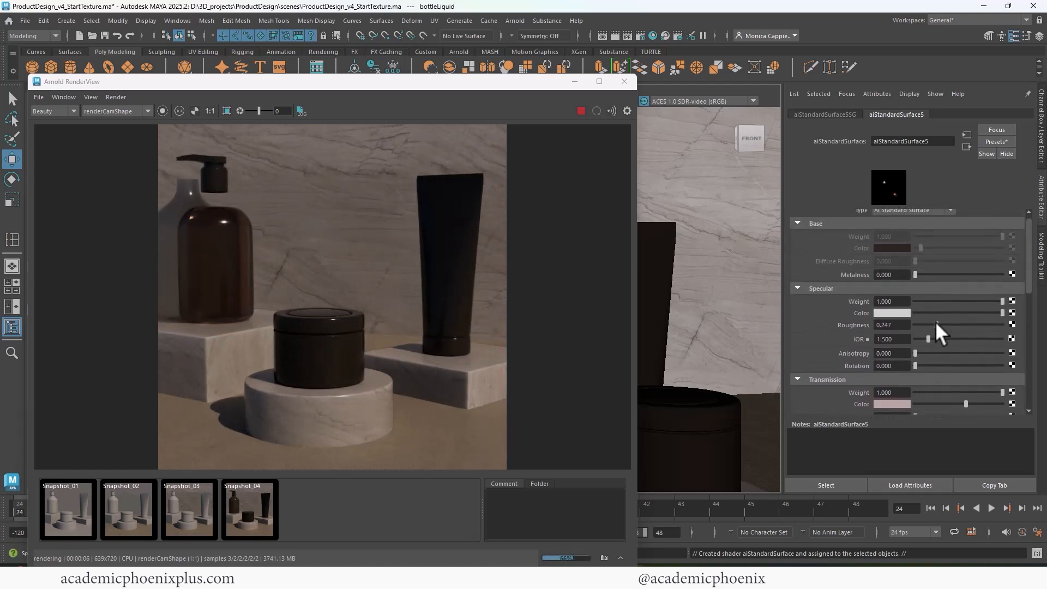
left_click_drag(935, 322, 947, 320)
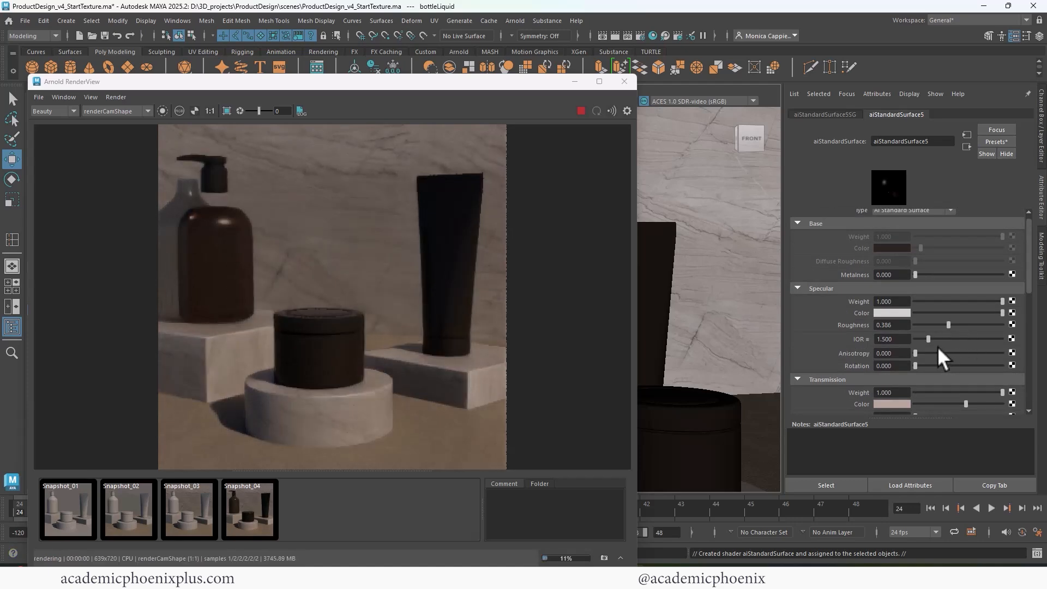
left_click_drag(441, 84, 410, 257)
left_click(306, 233)
Zero the bottle's Translate X, Y and Z in the Channel Box.
left_click(1039, 136)
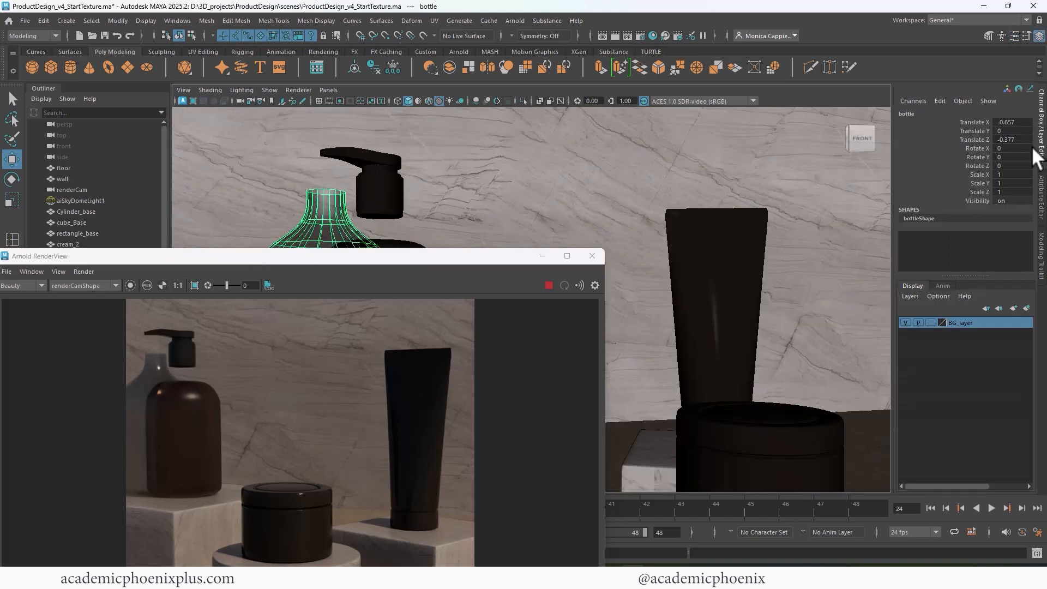
left_click_drag(1009, 122, 1009, 140)
type("0")
key("Return")
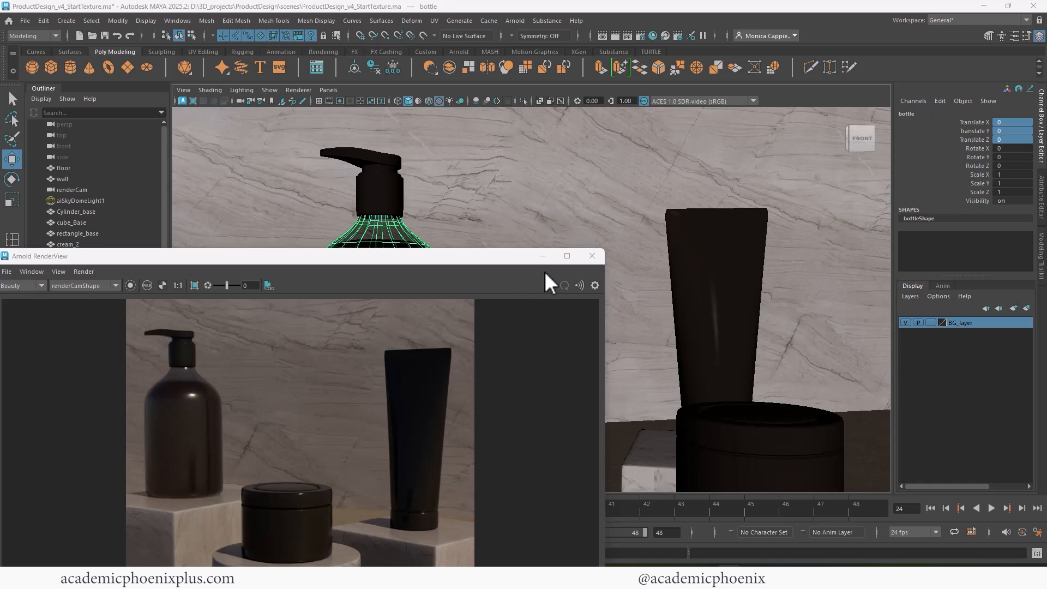
Insert two edge loops around bottleLiquid and return it to Object Mode.
left_click(592, 256)
left_click_drag(437, 312, 304, 313)
left_click(400, 295)
left_click_drag(415, 234, 410, 267, "alt")
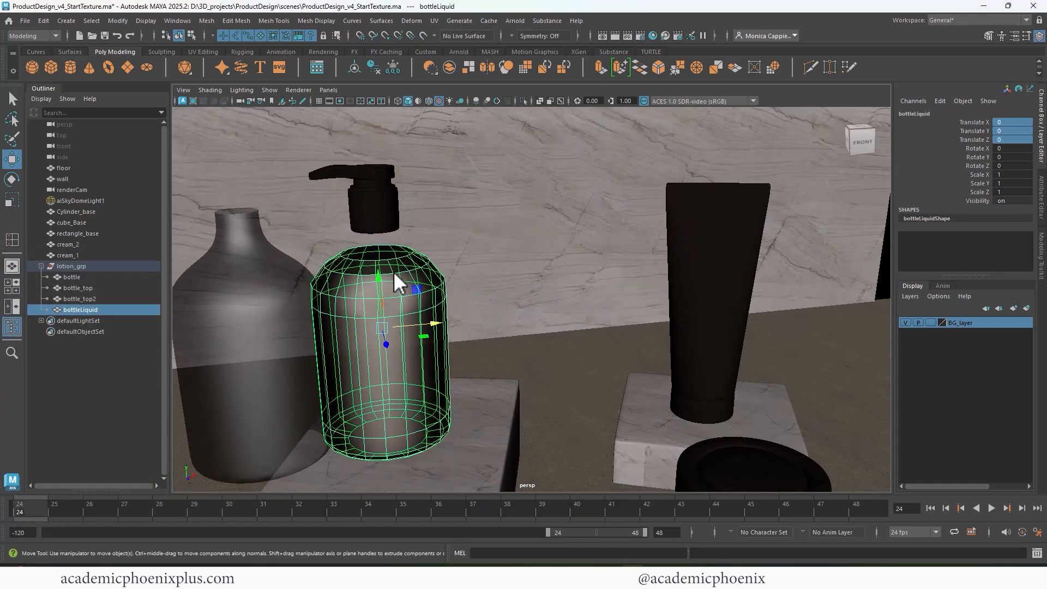
right_click_drag(394, 271, 341, 273)
left_click_drag(387, 257, 383, 272)
key("q")
right_click_drag(377, 251, 407, 233)
Reset the outer bottle's translation to 0 once more and reopen the Arnold RenderView.
left_click(265, 266)
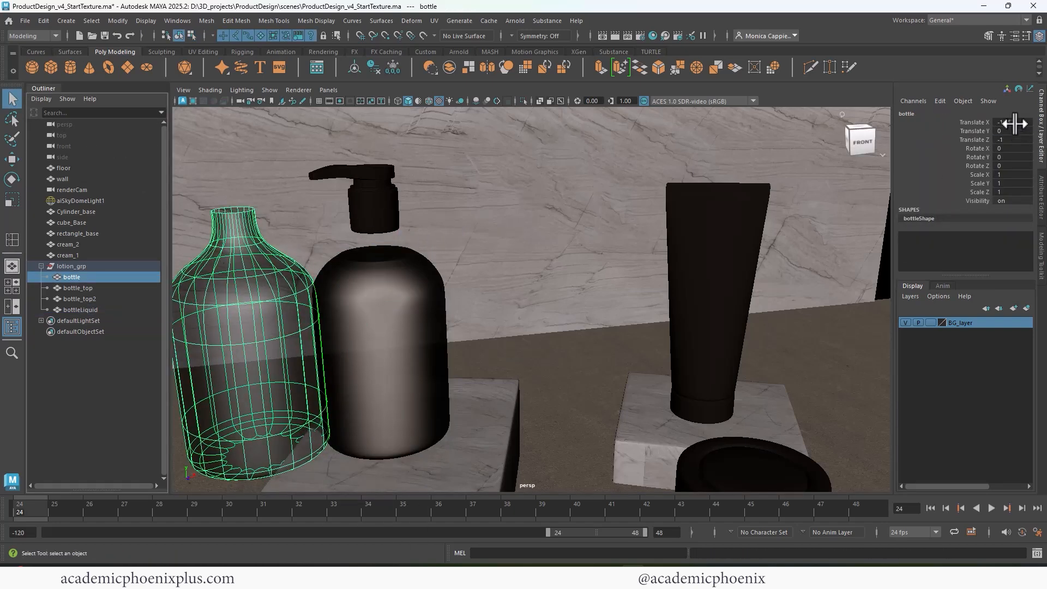
left_click_drag(1013, 122, 1012, 139)
type("0")
key("Return")
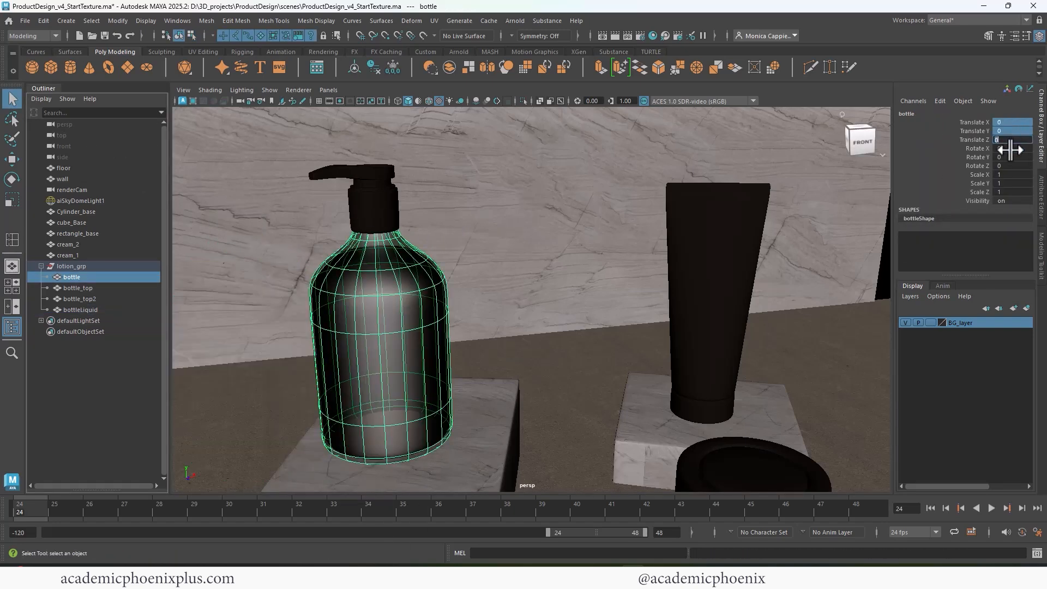
left_click(612, 36)
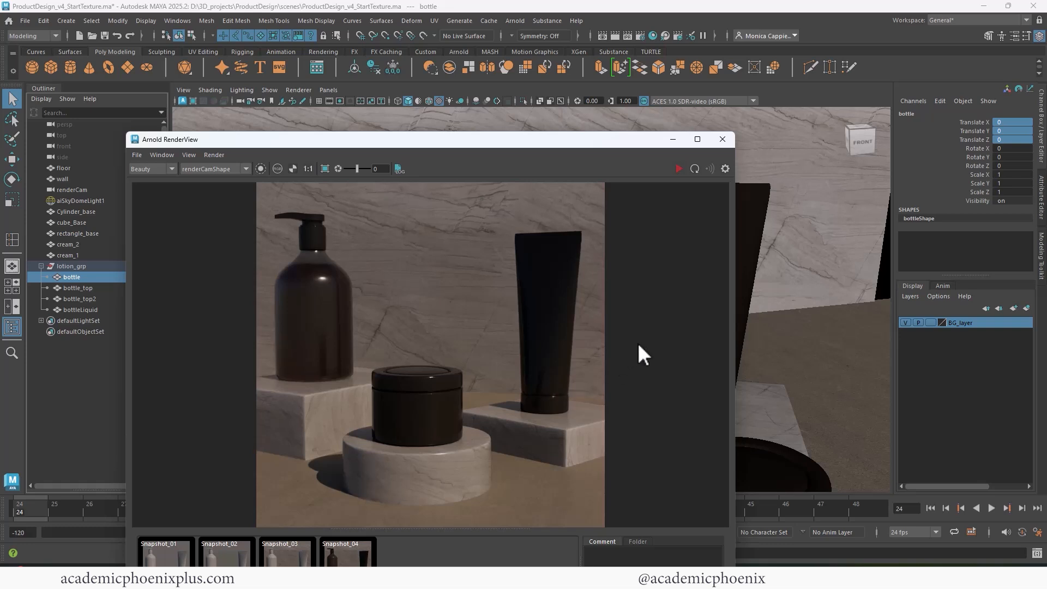
Store the current render as Snapshot_05 and compare it against the four earlier snapshots.
left_click_drag(558, 140, 557, 73)
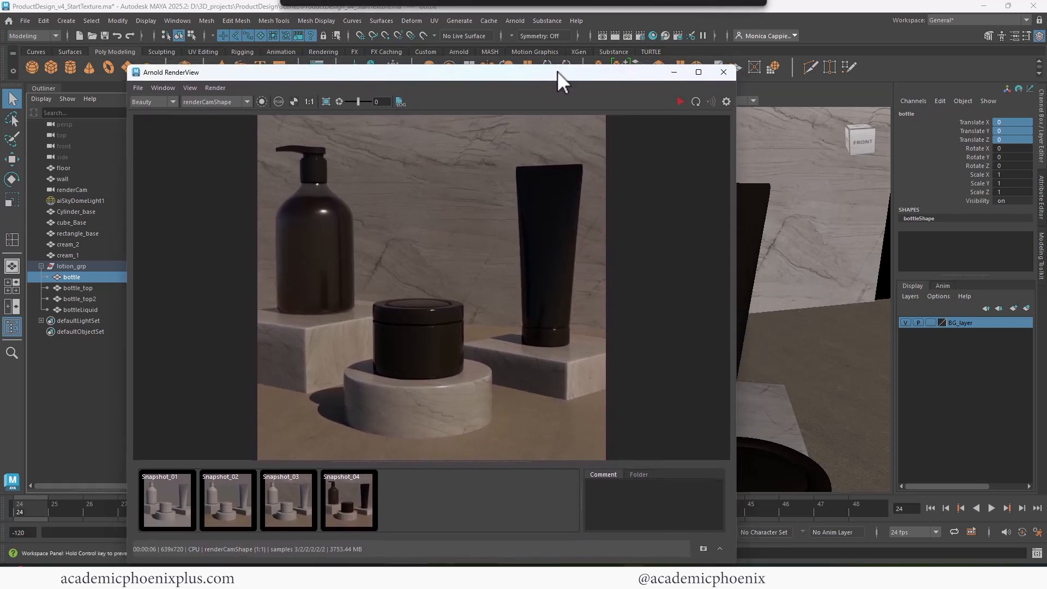
left_click(350, 509)
left_click(346, 503)
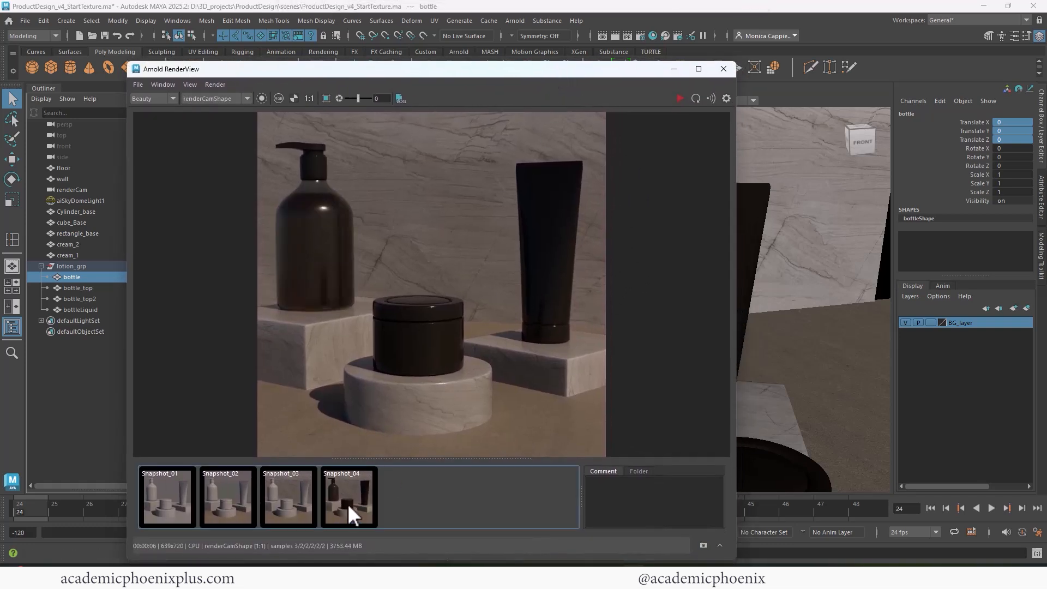
left_click(703, 545)
left_click(180, 510)
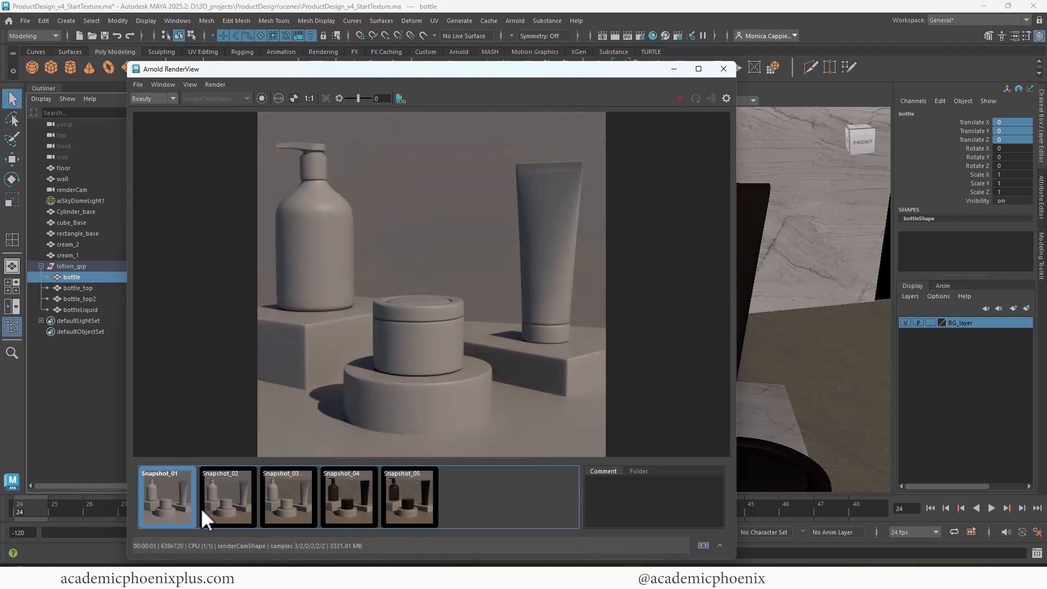
left_click(240, 507)
left_click(293, 505)
left_click(345, 505)
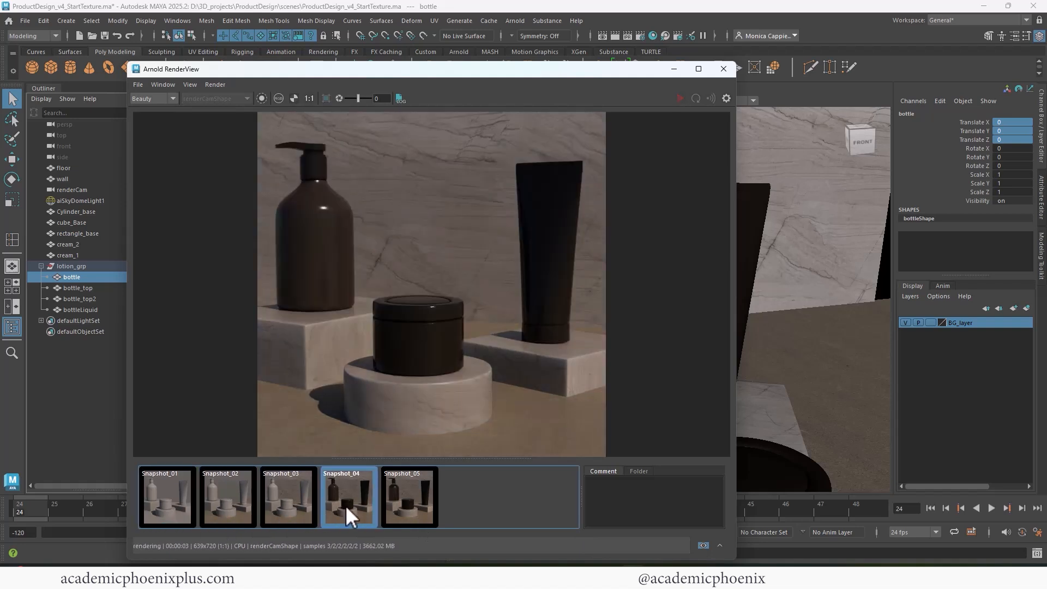
left_click(417, 505)
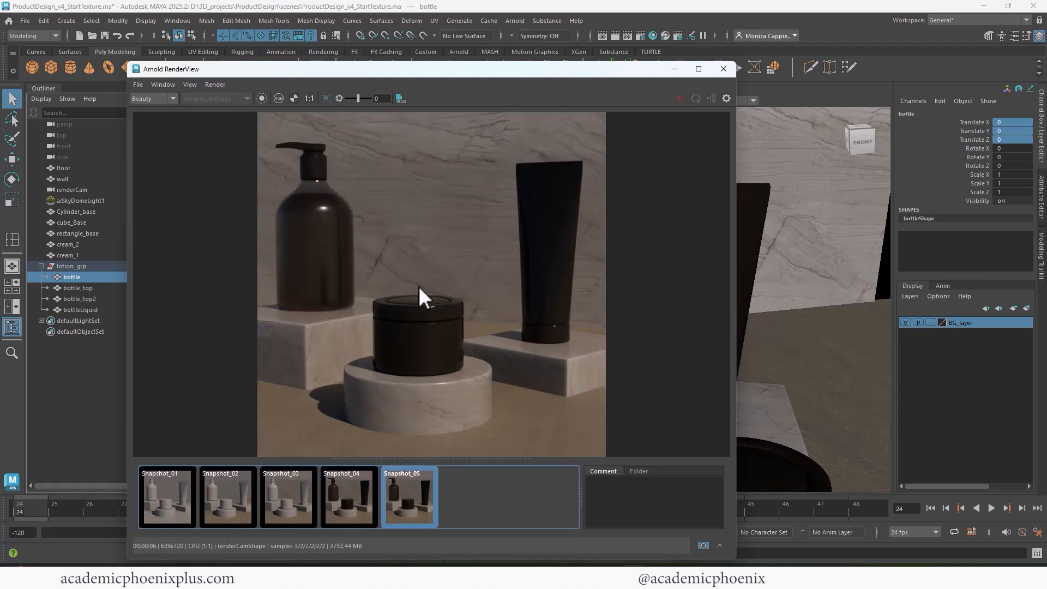
Close the RenderView, save the scene with Ctrl+S and select cream_1.
left_click(723, 69)
key("ctrl+s")
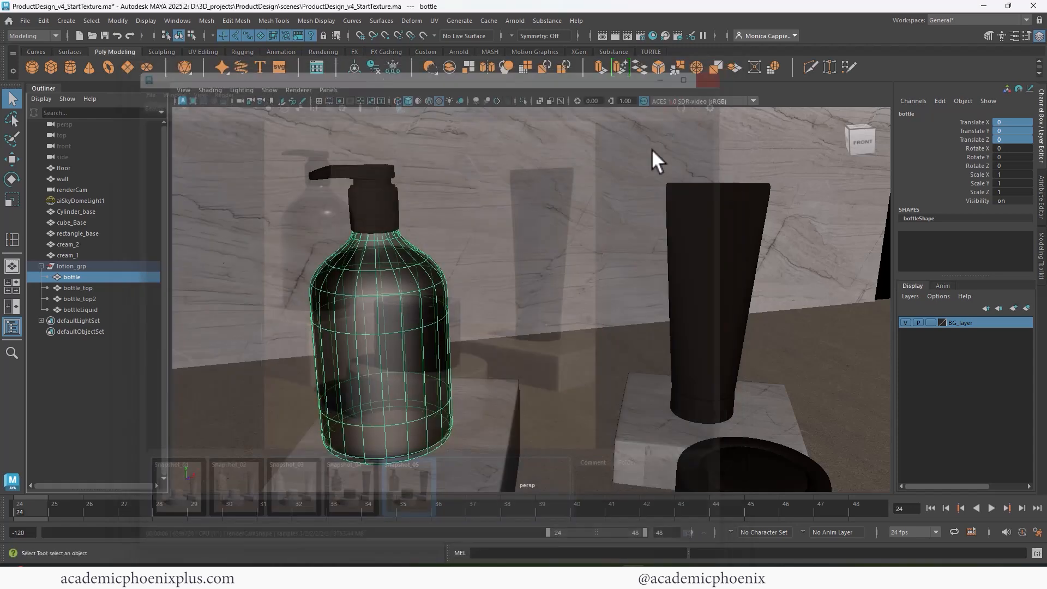
left_click(730, 229)
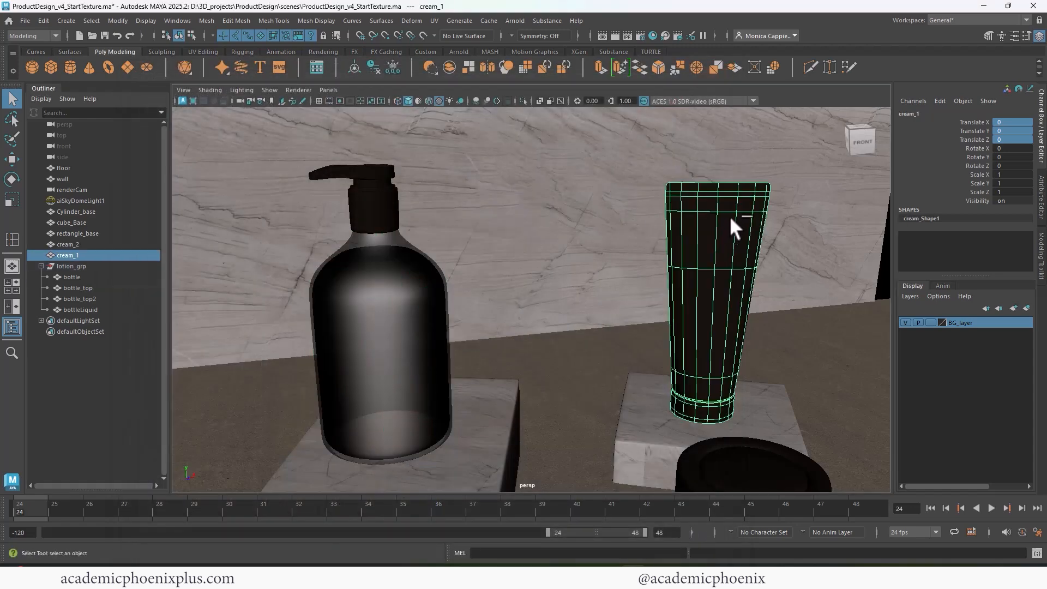
Save the scene as ProductDesign_v5_Texture2.ma by changing v4 to v5 in the file name.
left_click(25, 20)
left_click(97, 79)
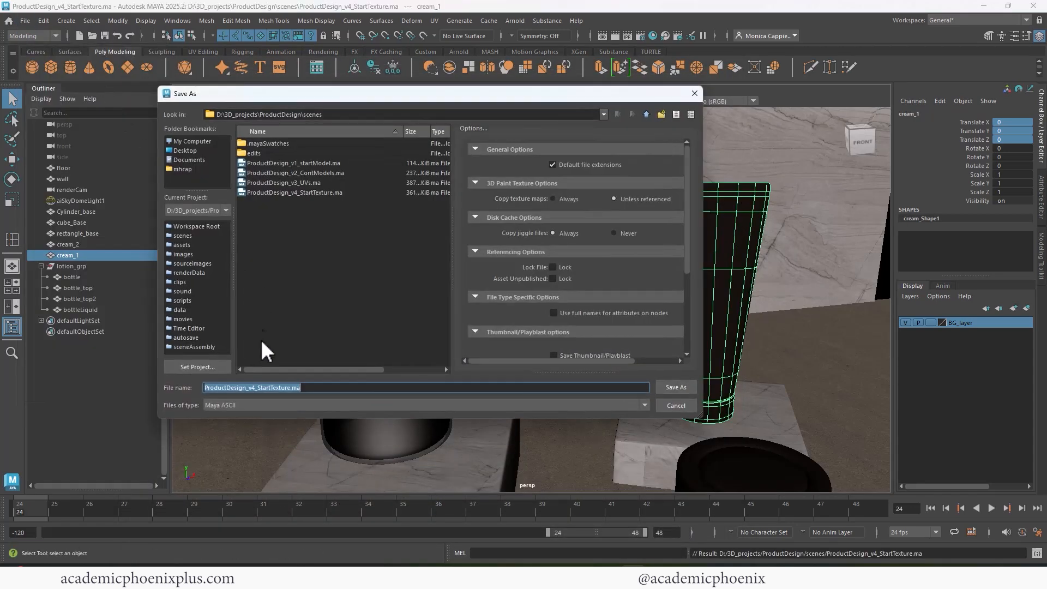
left_click(257, 388)
key("BackSpace")
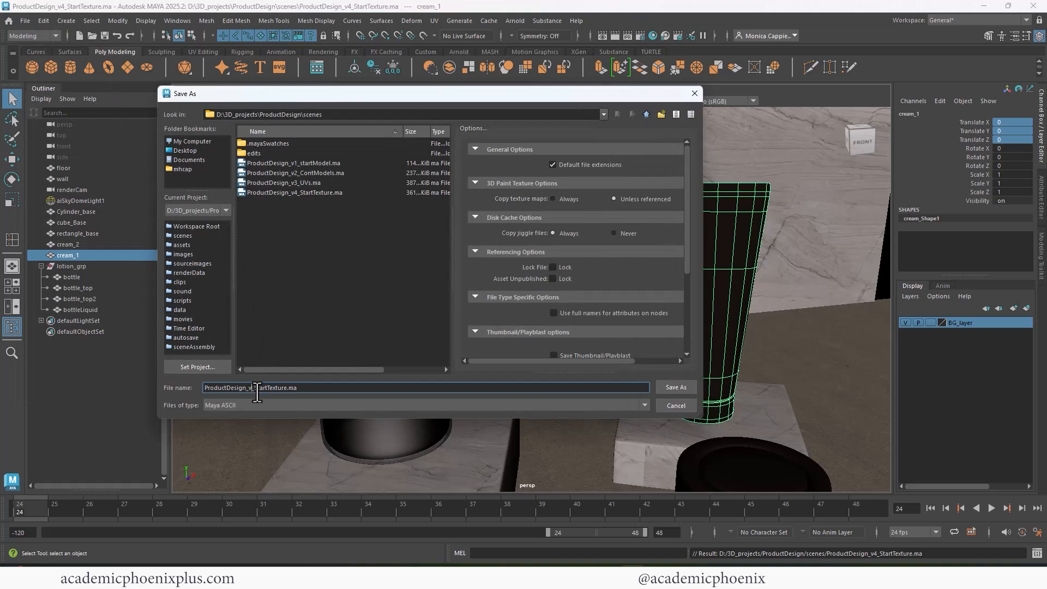
type("5")
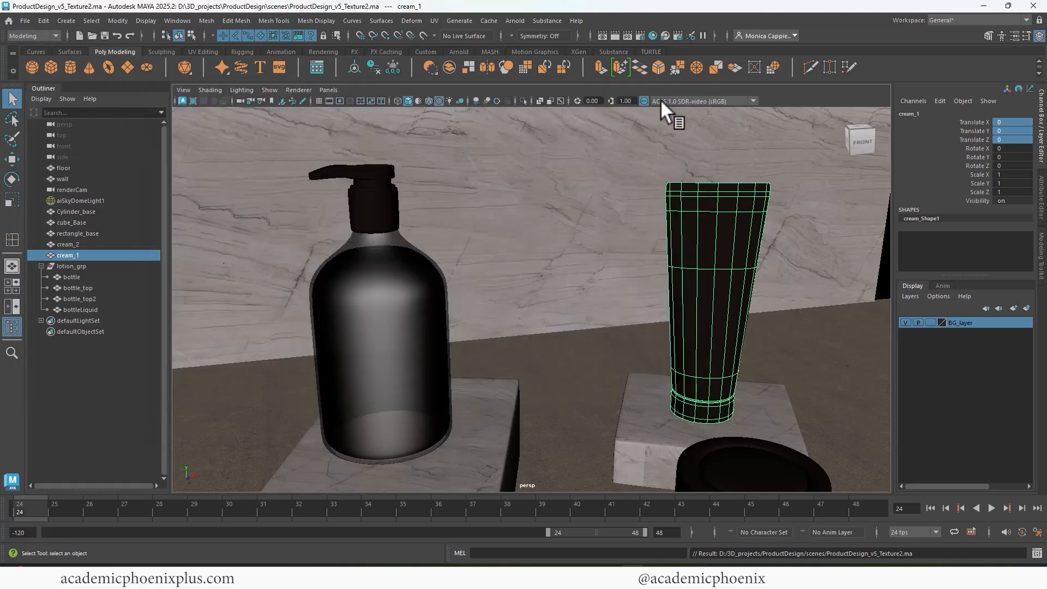
Open the cream tube's UV Editor and its UV Snapshot options.
left_click(434, 20)
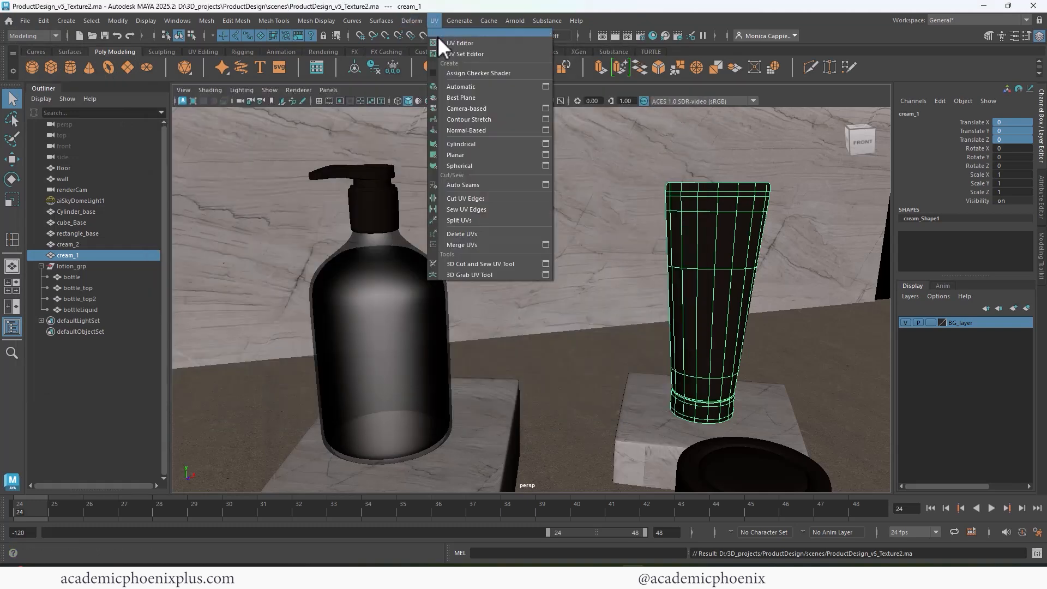
left_click(440, 42)
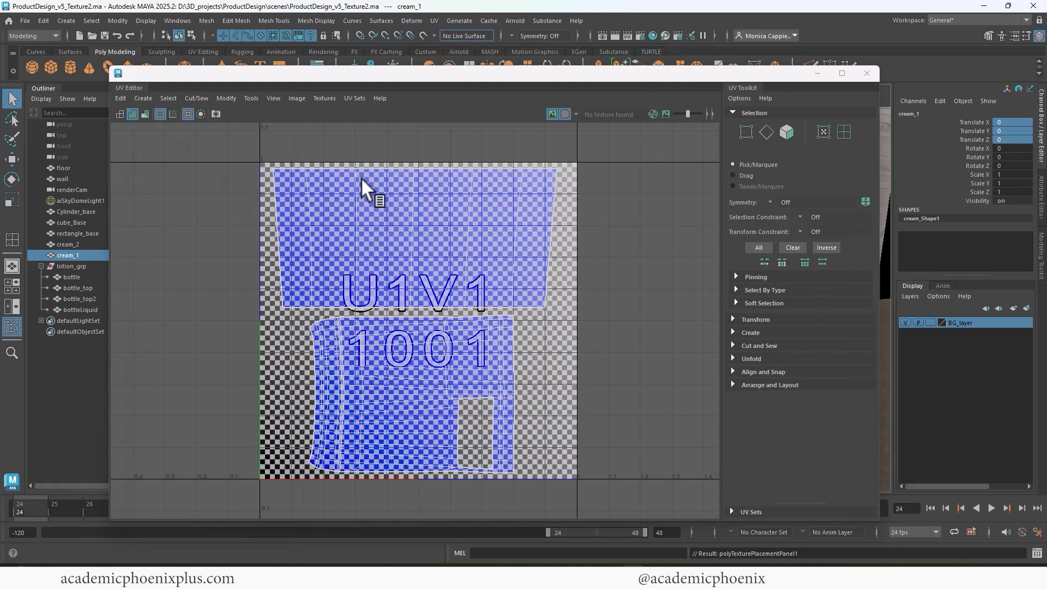
left_click(297, 99)
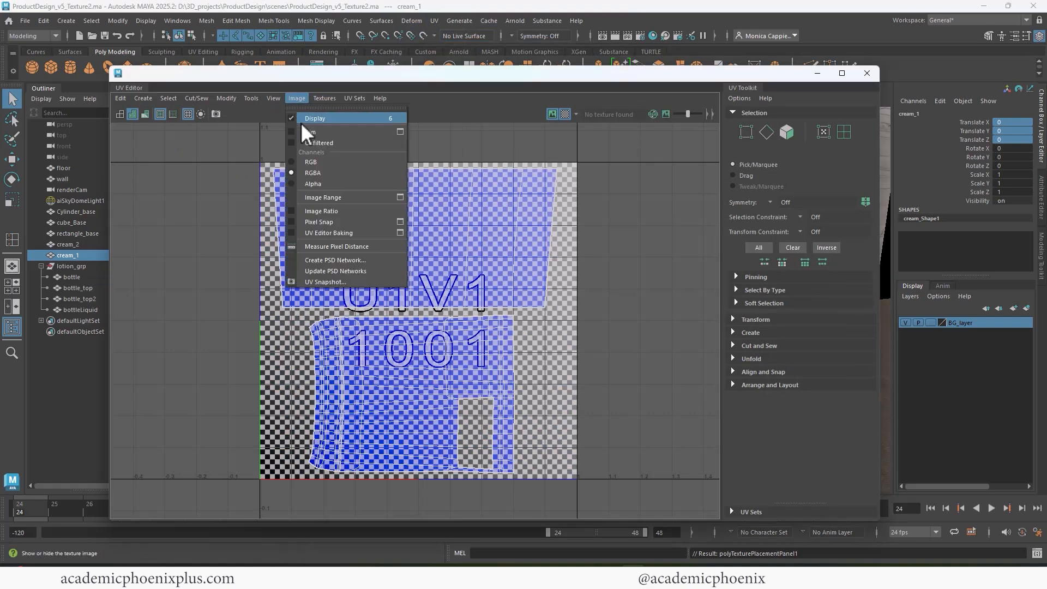
left_click(352, 284)
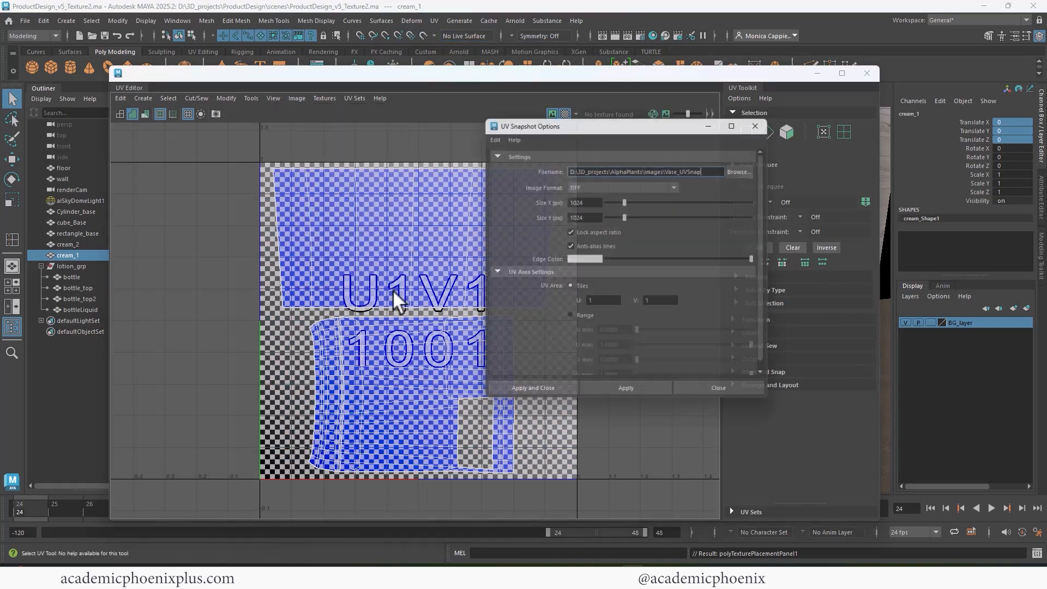
Abandon a first browse for the snapshots folder and set ProductDesign as the current project.
left_click(753, 169)
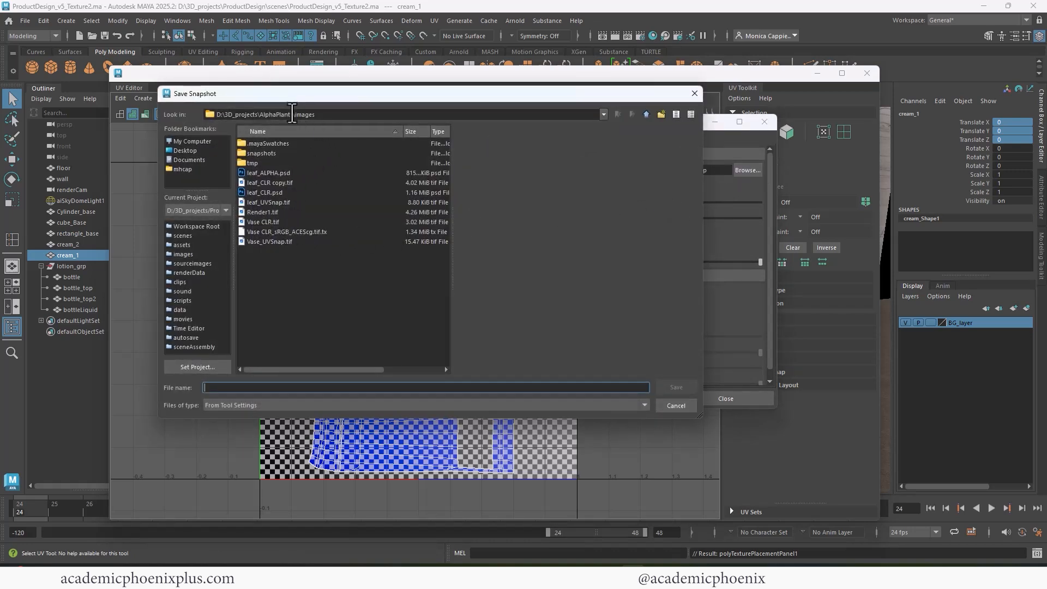
left_click(292, 113)
left_click(266, 153)
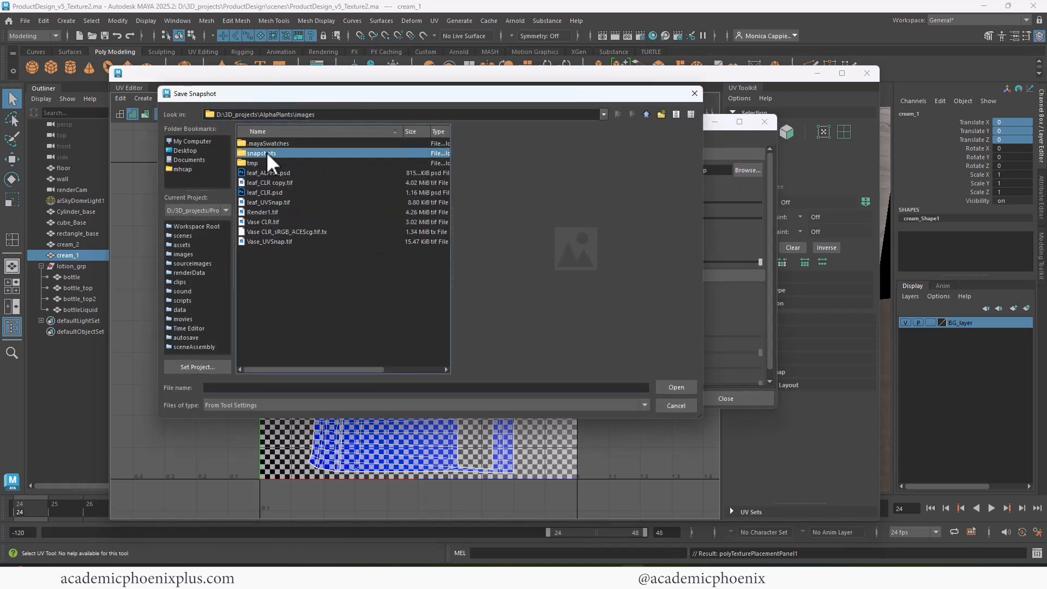
double_click(266, 152)
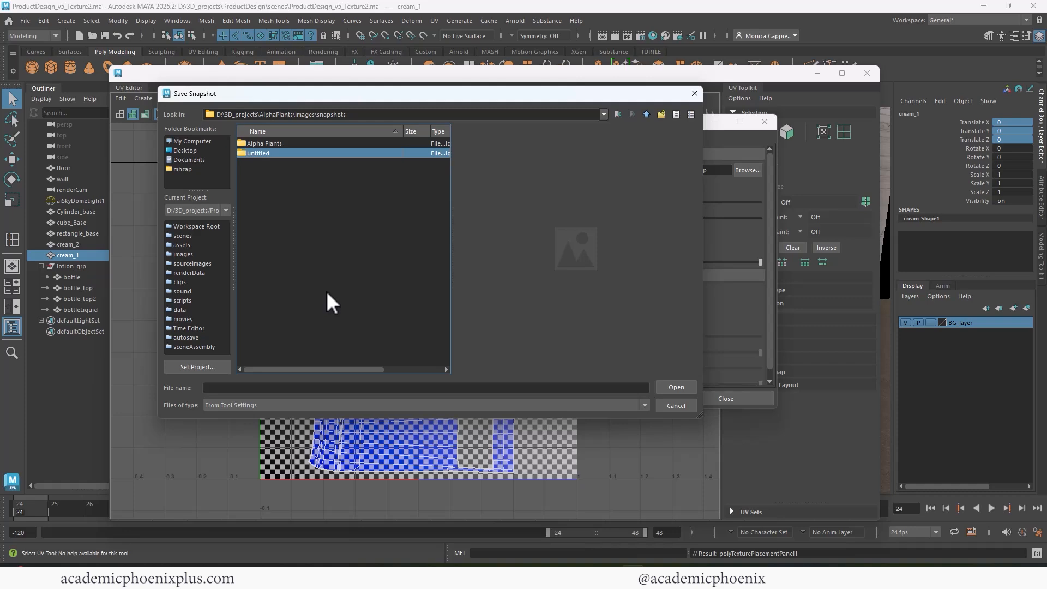
left_click(693, 93)
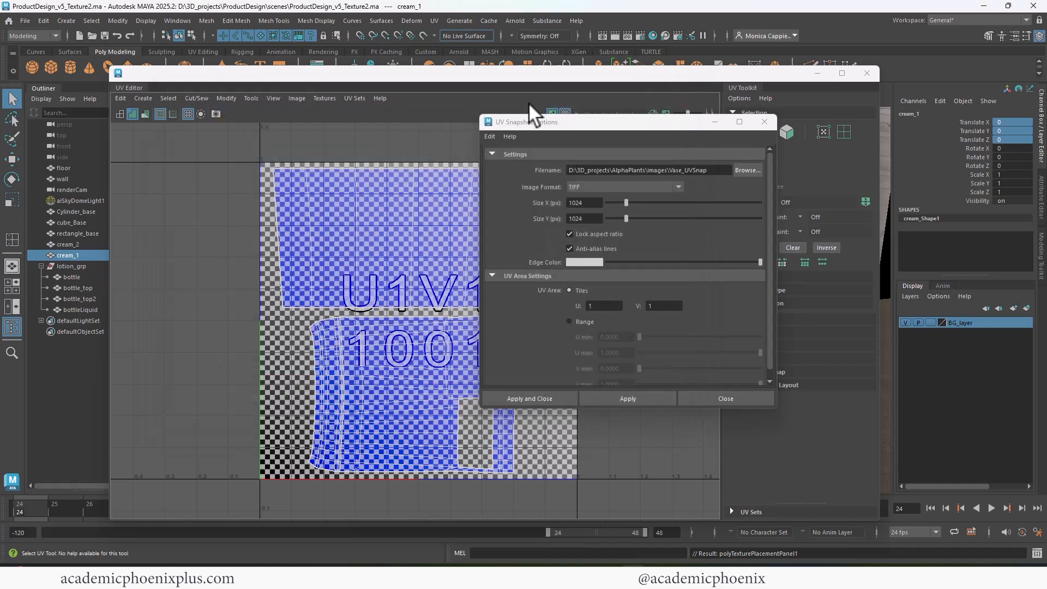
left_click(23, 22)
mouse_move(76, 365)
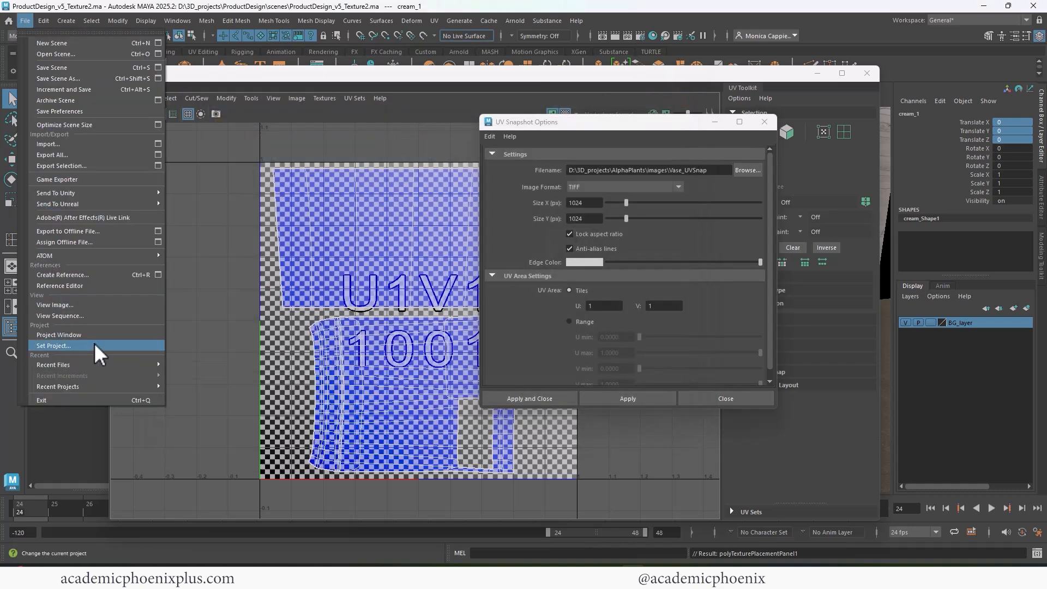
left_click(94, 344)
left_click(685, 381)
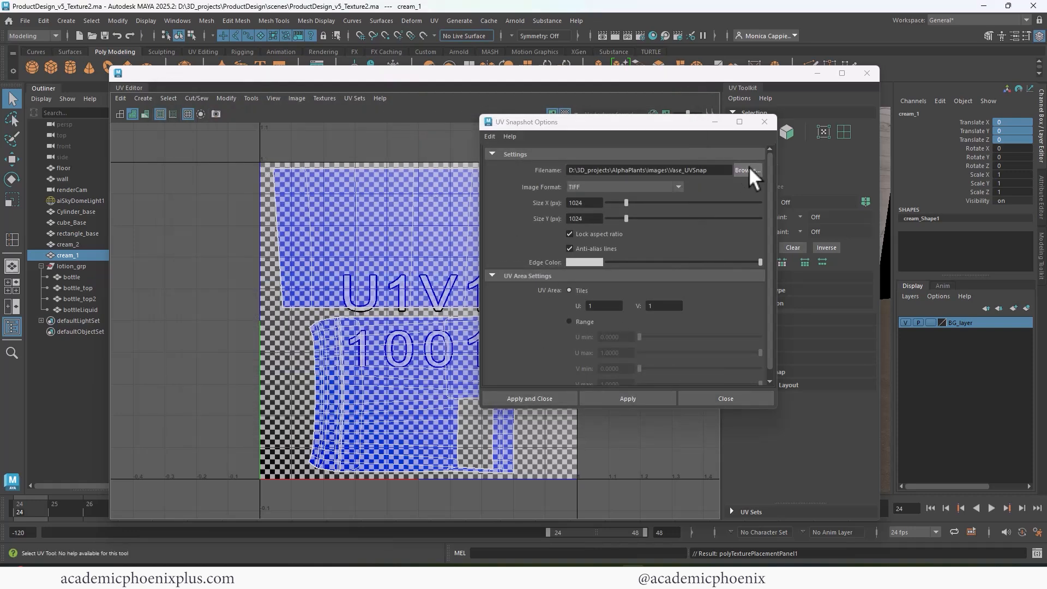
Save a 1024×1024 PNG UV snapshot named Product1_SnapShot into images\snapshots.
left_click(748, 167)
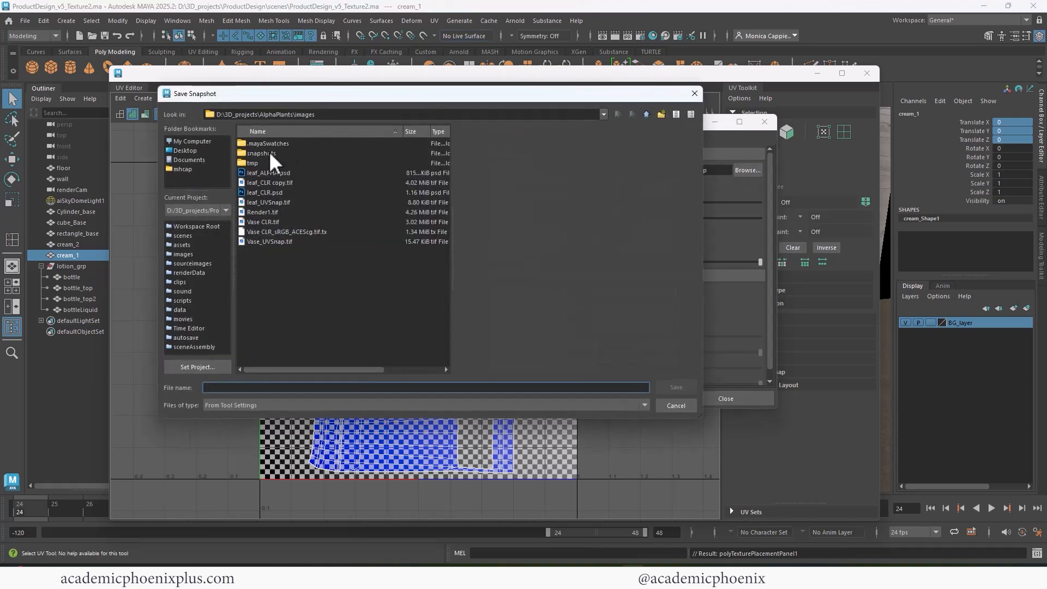
left_click(190, 254)
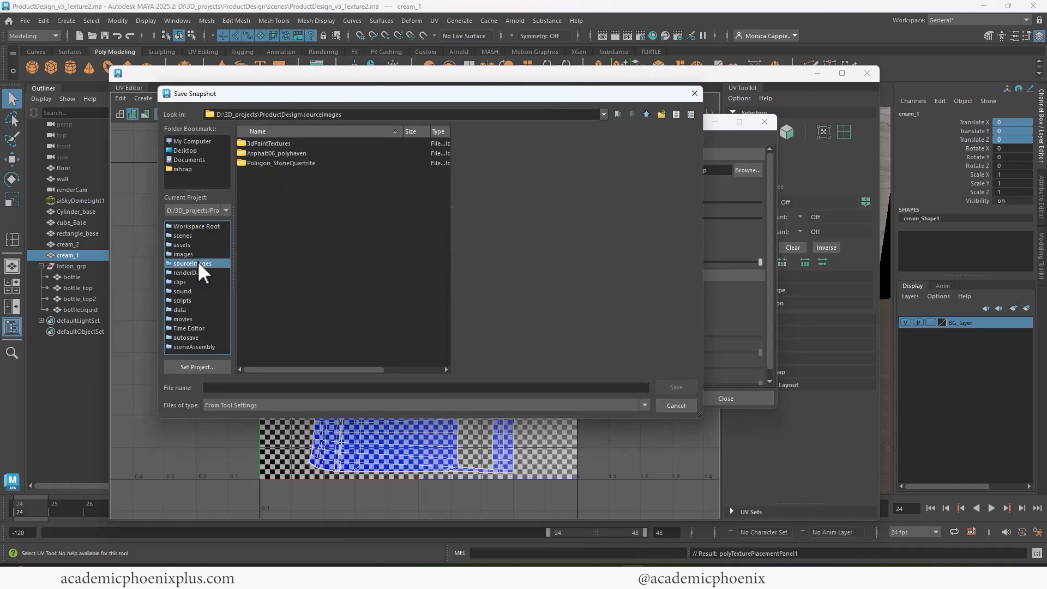
left_click(269, 153)
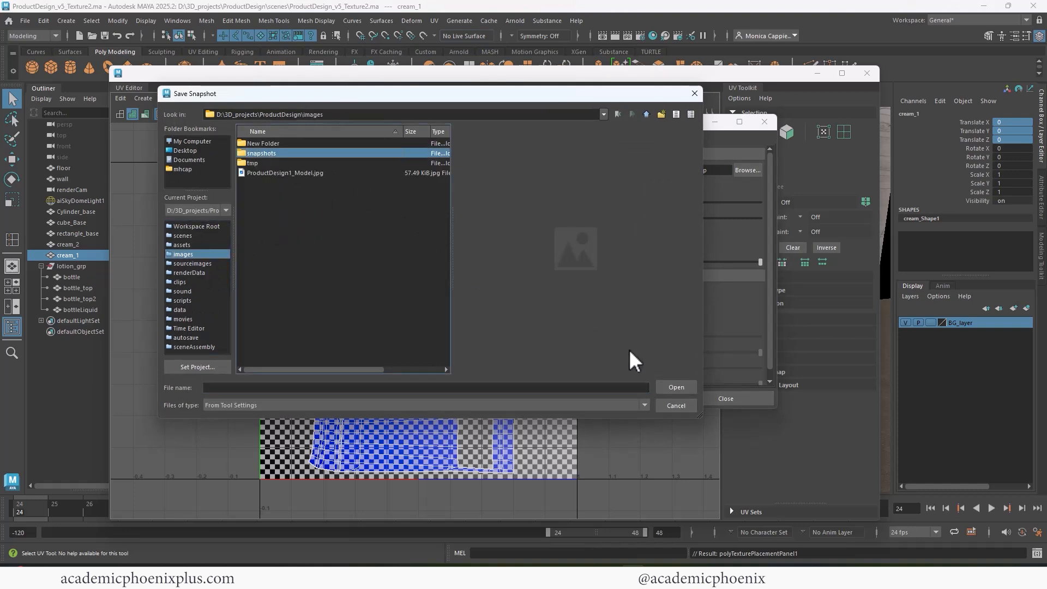
left_click(676, 386)
type("Product1_SnapShot")
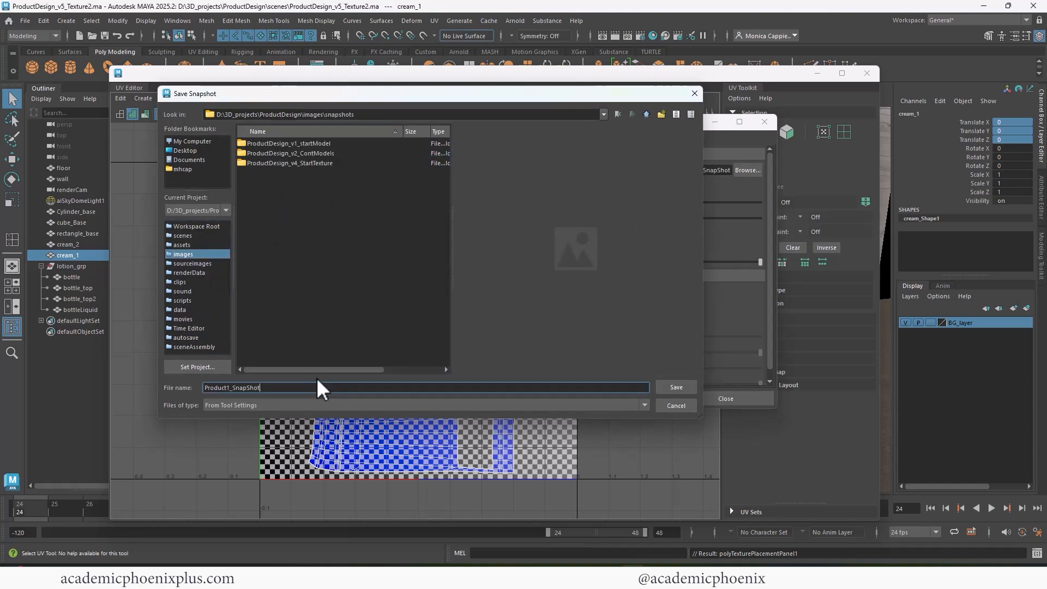
key("Return")
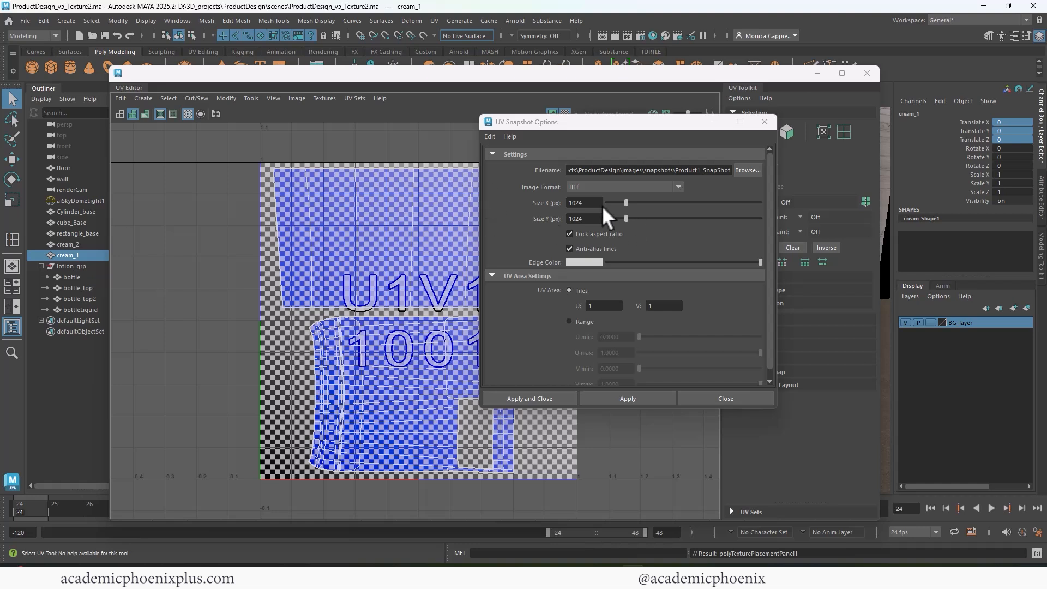
left_click_drag(601, 203, 543, 205)
left_click(604, 187)
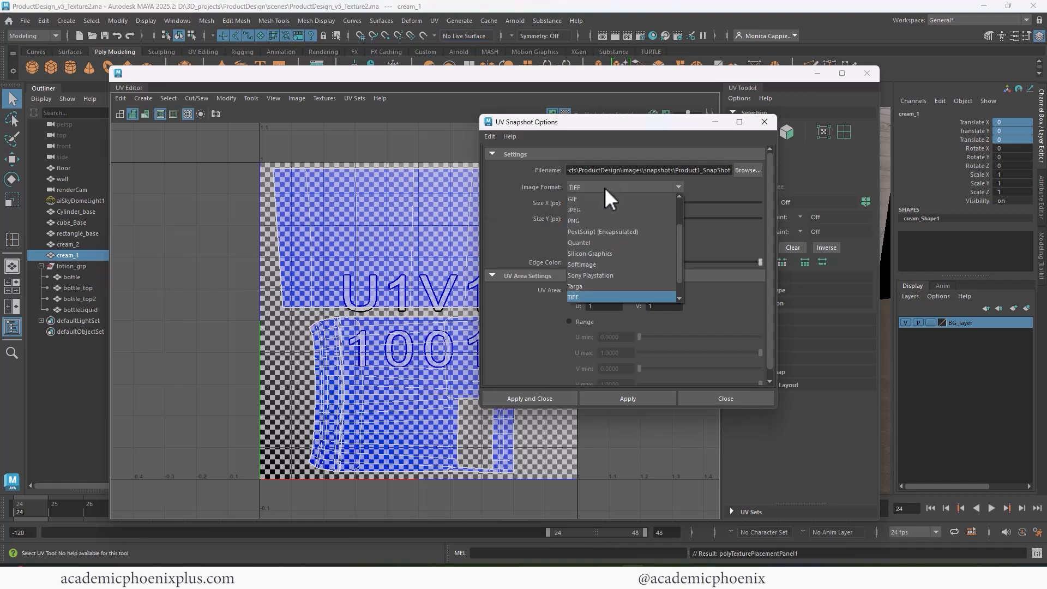
left_click(593, 210)
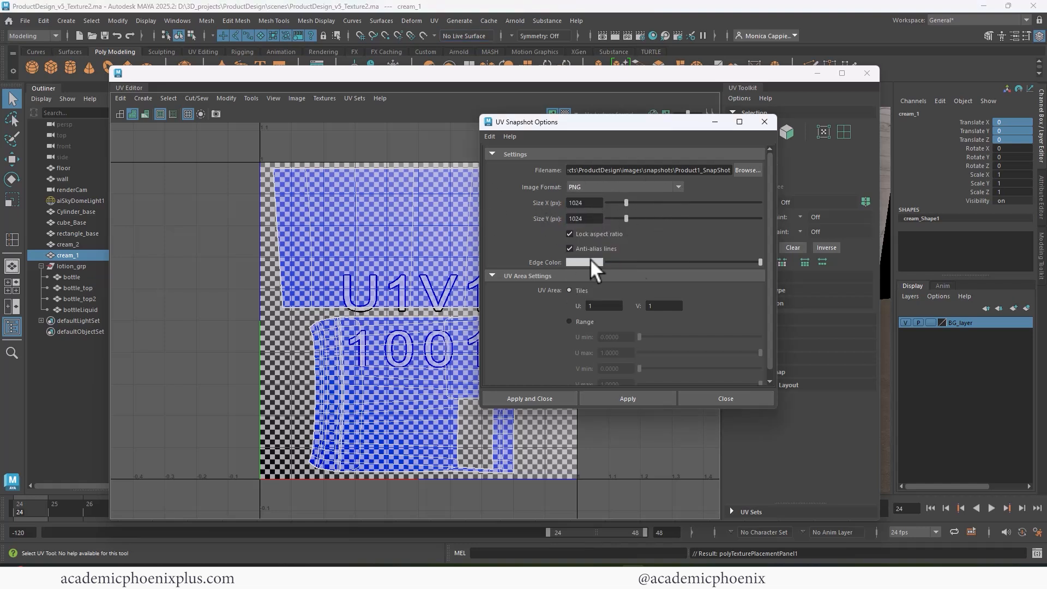
left_click(538, 397)
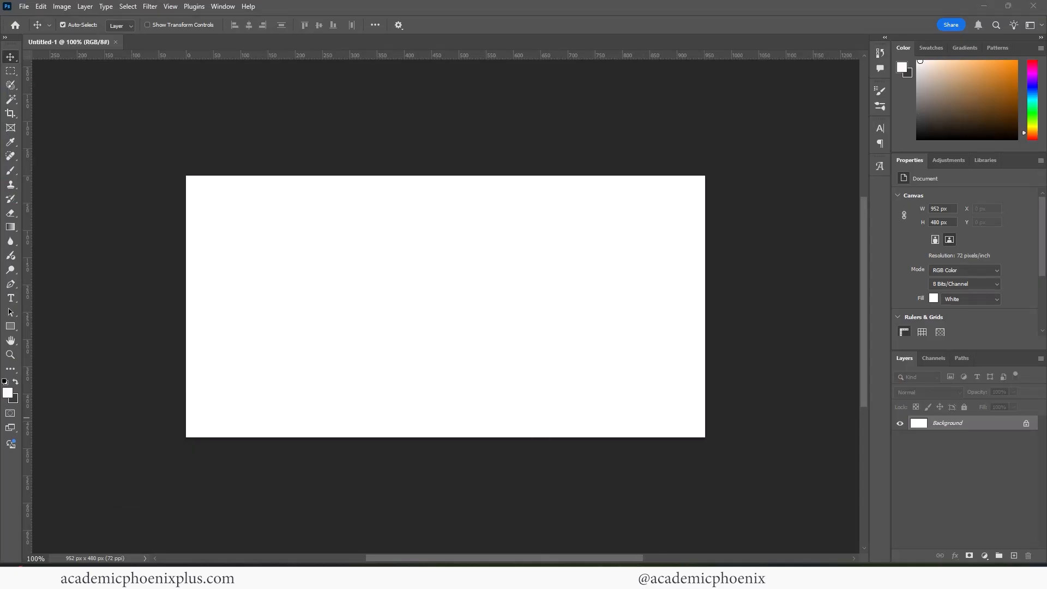
Browse Explorer to ProductDesign\images\snapshots and drag Product1_SnapShot.png into Photoshop.
left_click_drag(0, 153, 453, 139)
left_click(376, 169)
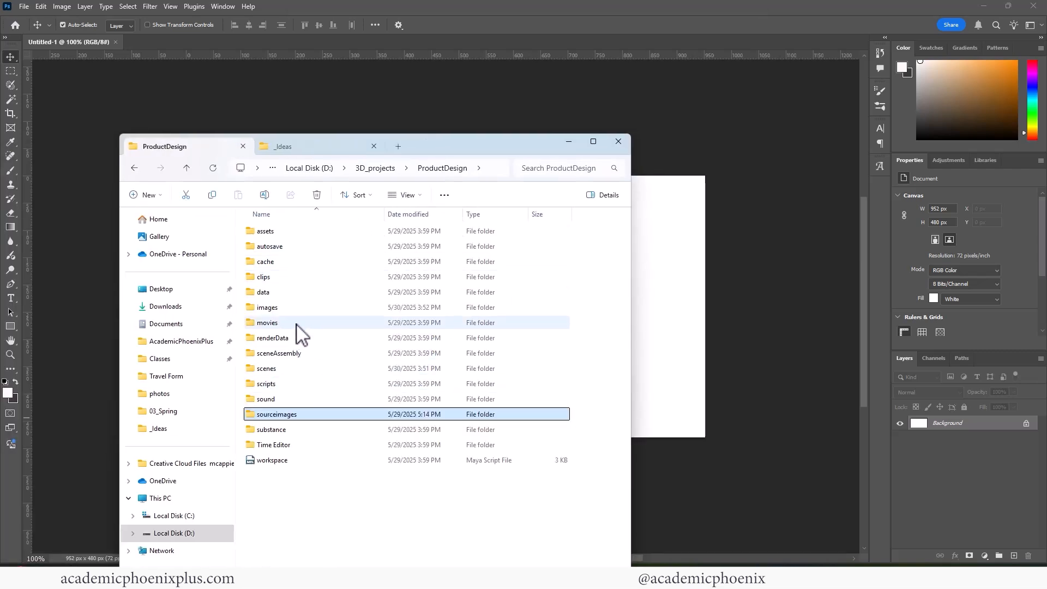
double_click(297, 307)
double_click(294, 248)
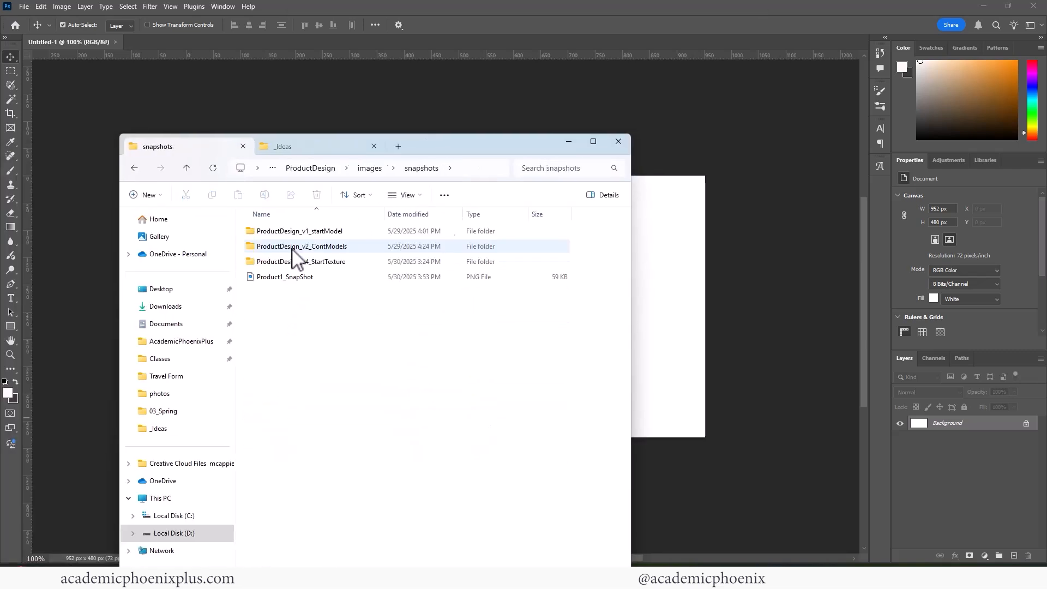
left_click_drag(283, 279, 383, 58)
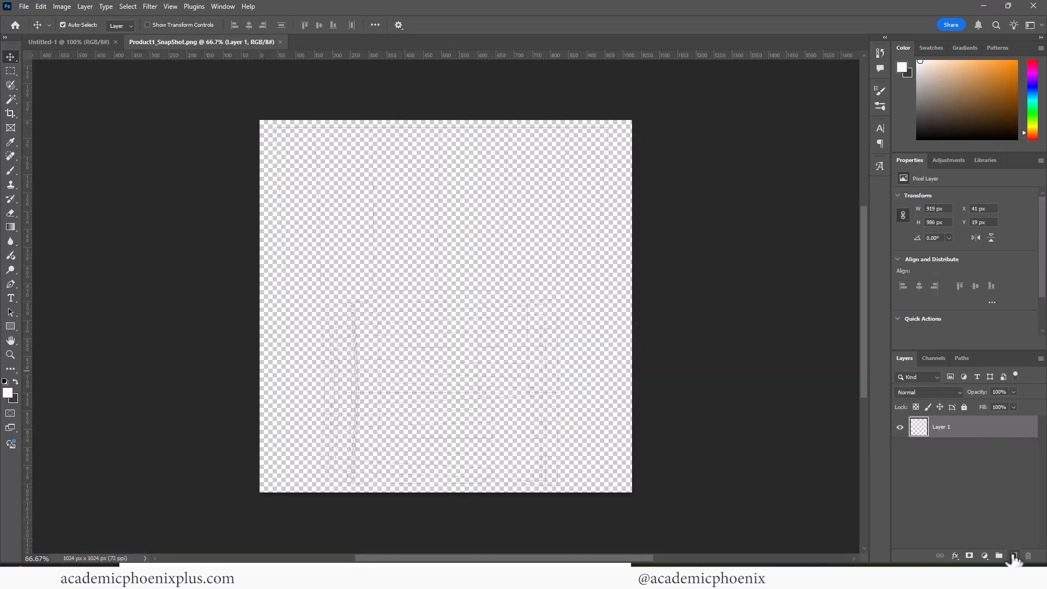
Add Layer 2 beneath the wireframe layer and fill it with black.
left_click(1013, 556)
left_click_drag(963, 428, 997, 496)
key("d")
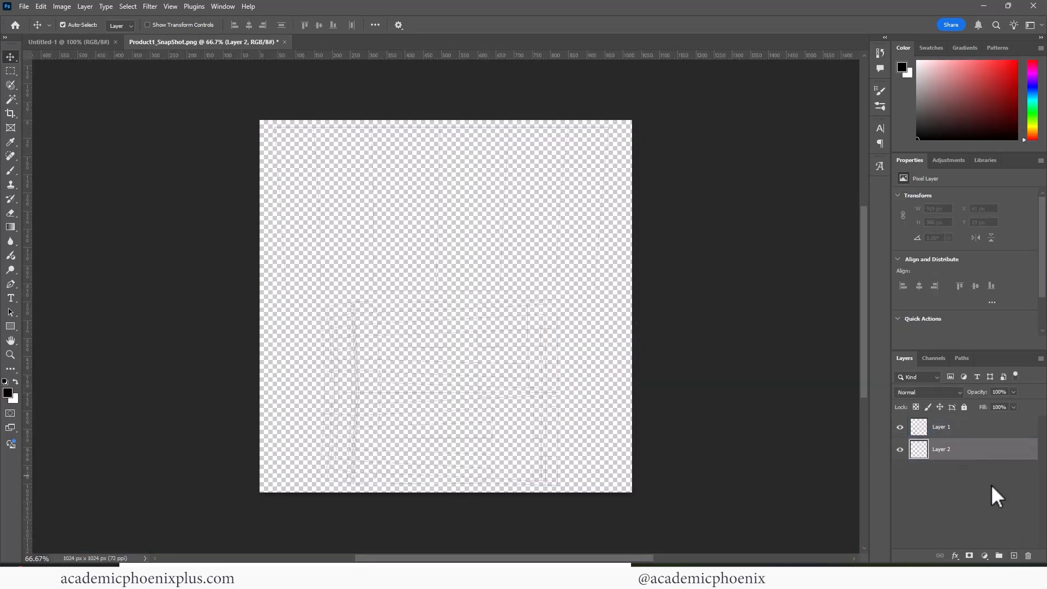
key("alt+BackSpace")
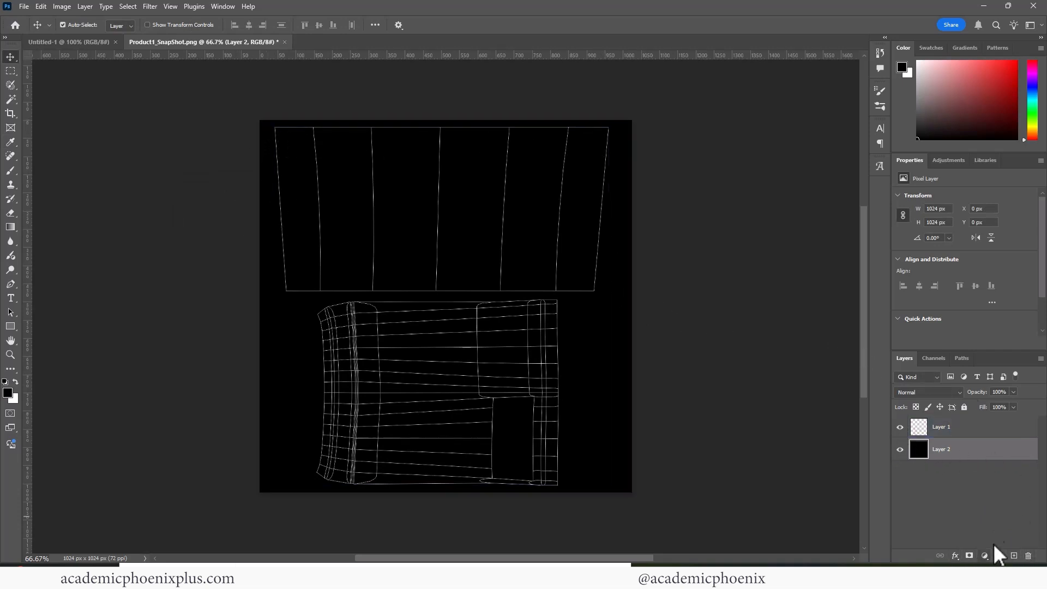
Lock Layer 2 and Layer 1, add empty Layer 3 between them, and marquee the upper UV shell.
left_click(963, 407)
left_click(961, 429)
left_click(964, 406)
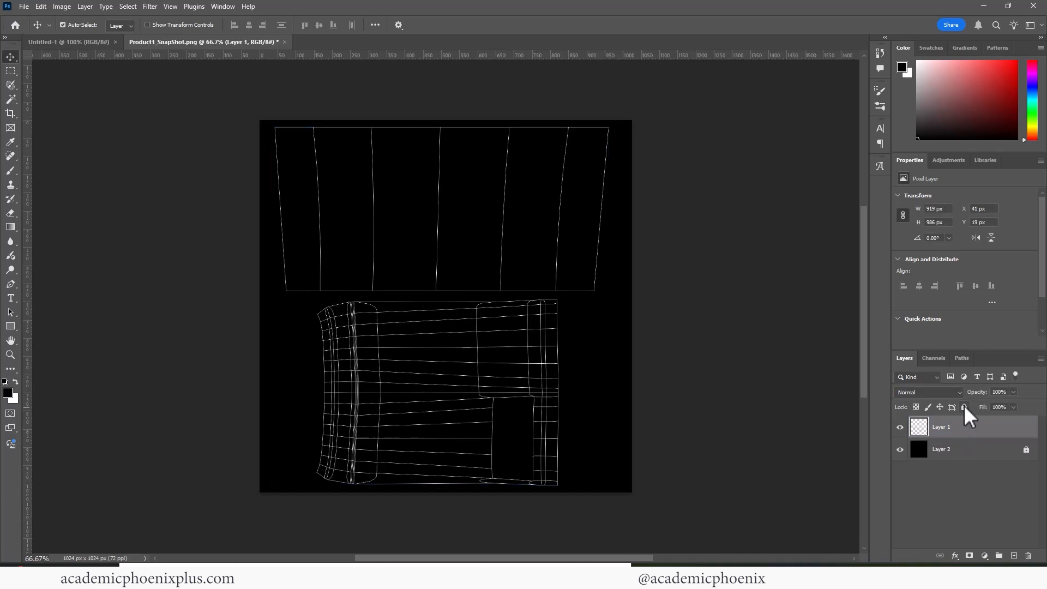
left_click(972, 450)
left_click(1014, 556)
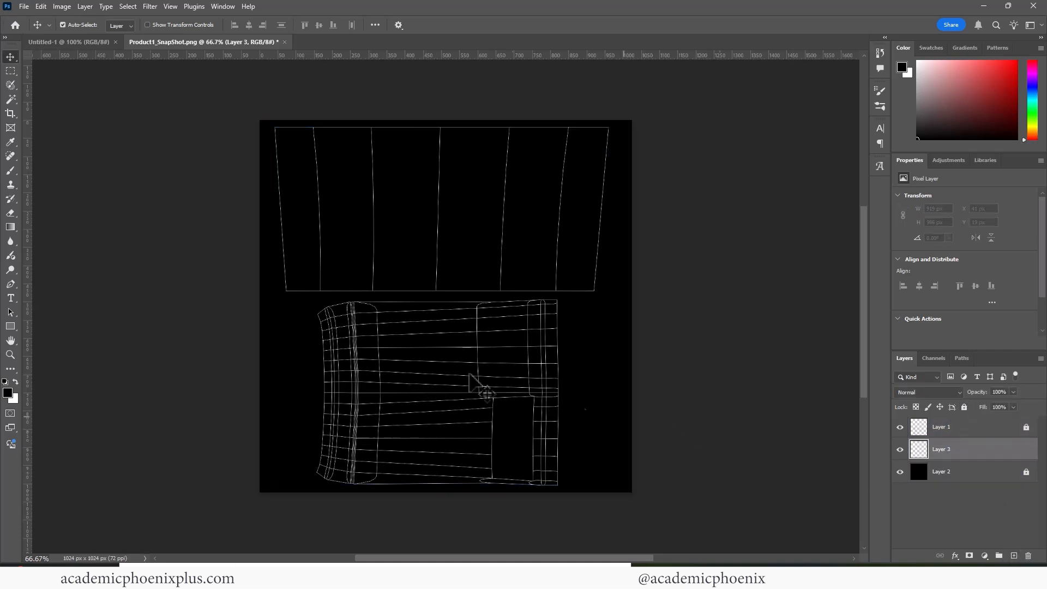
left_click(11, 71)
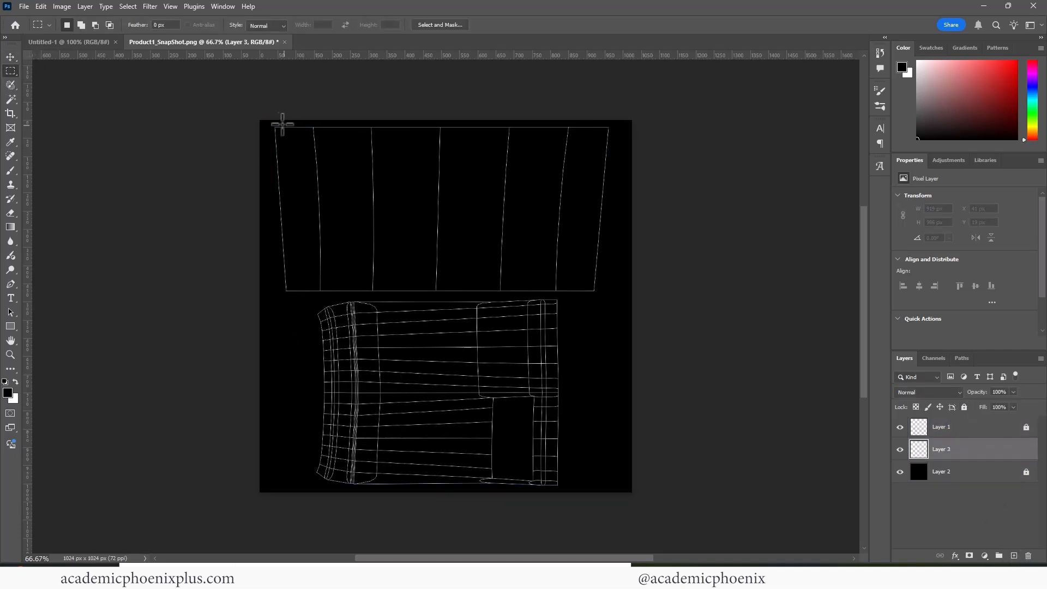
left_click_drag(271, 123, 613, 297)
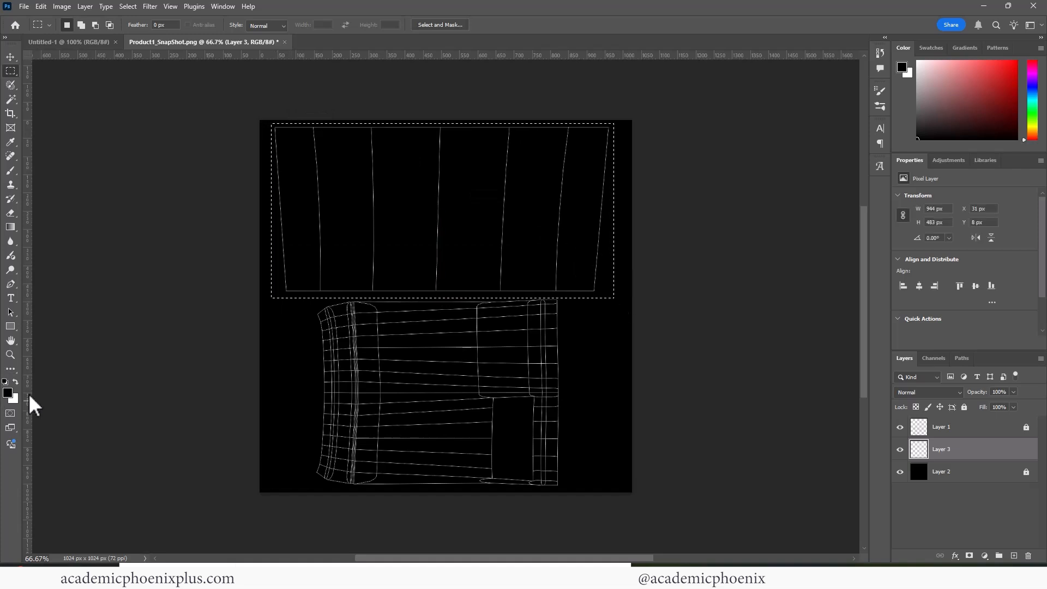
Fill the selected upper UV shell with a dark charcoal foreground colour, then deselect.
left_click(8, 393)
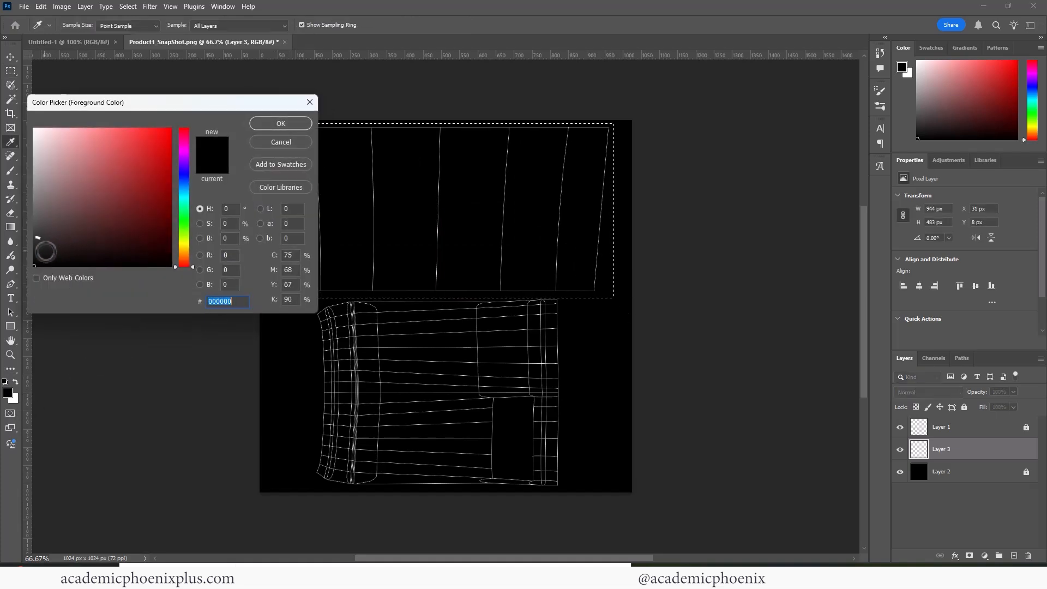
left_click(105, 225)
left_click(282, 125)
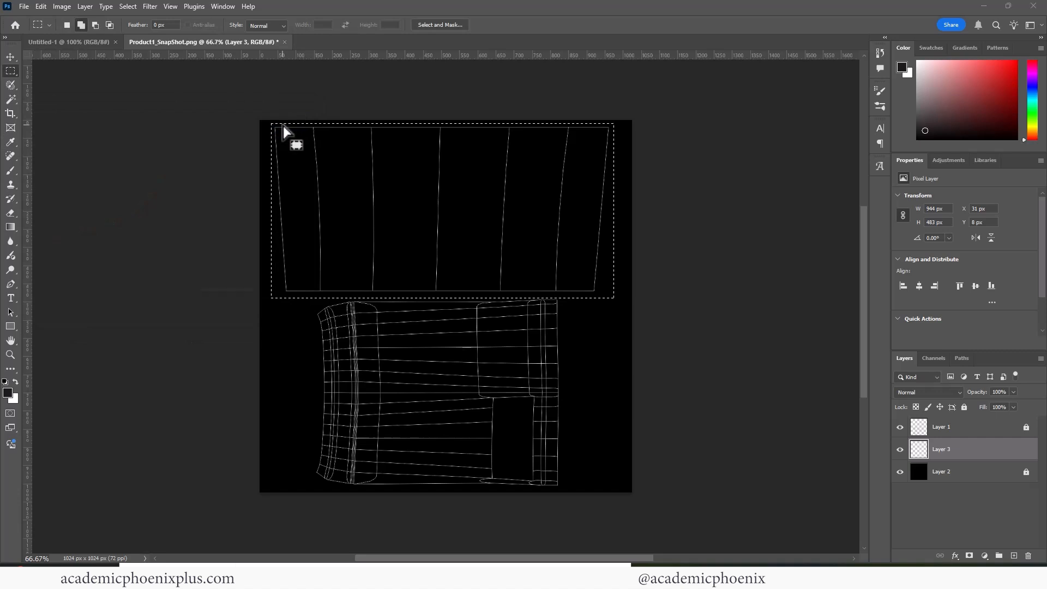
key("alt+BackSpace")
key("ctrl+d")
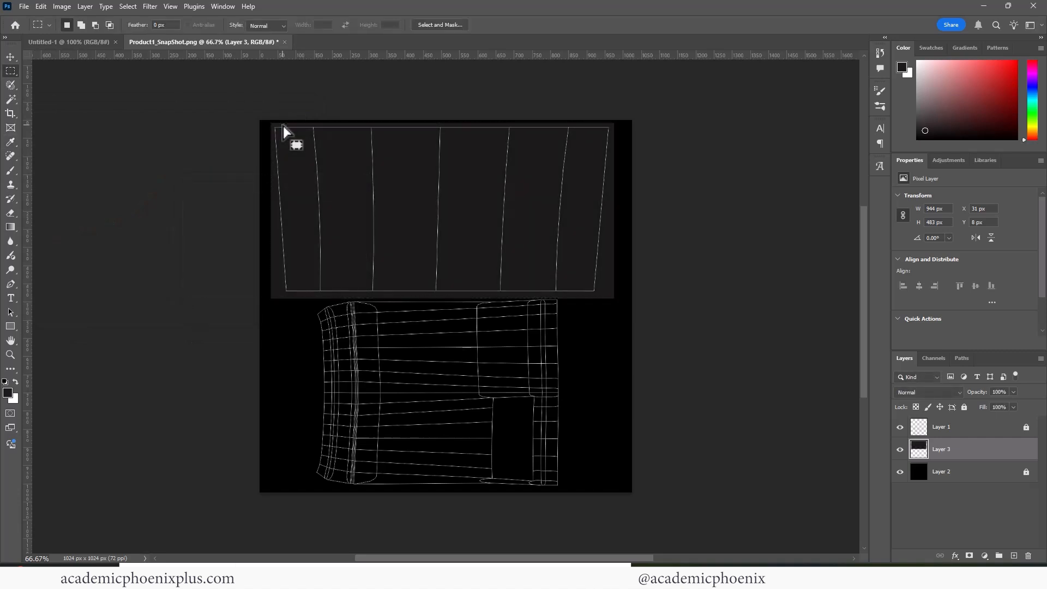
Choose the horizontal Type tool with white (ffffff) text colour and browse the font list.
left_click(11, 296)
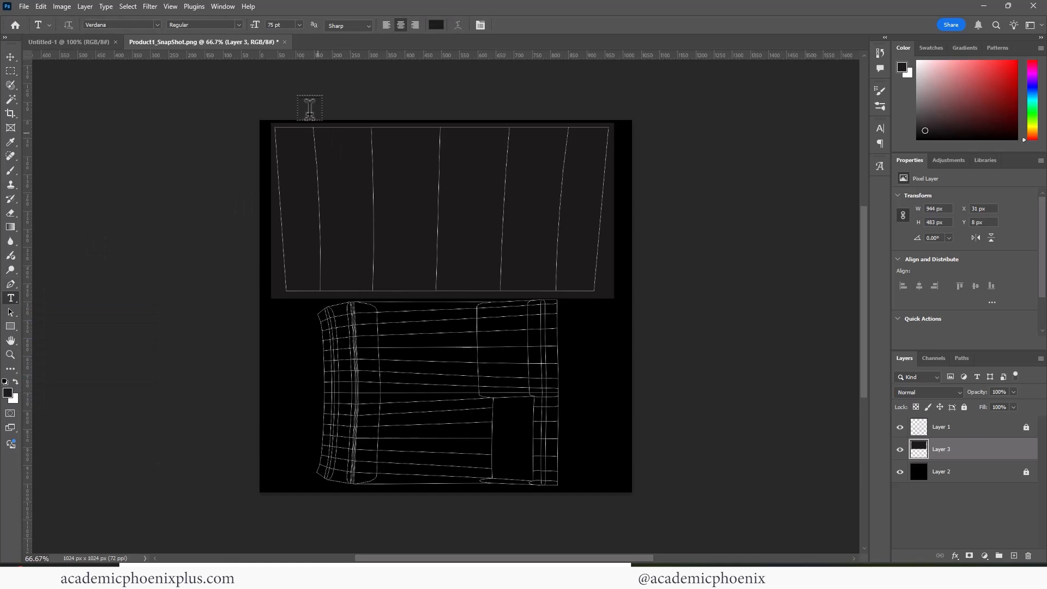
left_click(436, 25)
type("ffffff")
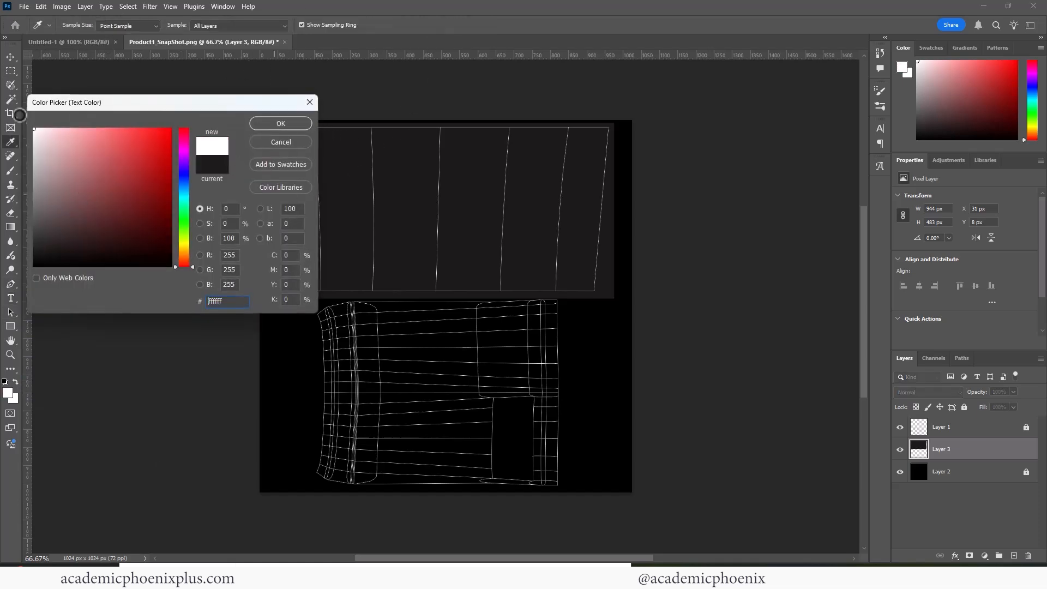
left_click(281, 124)
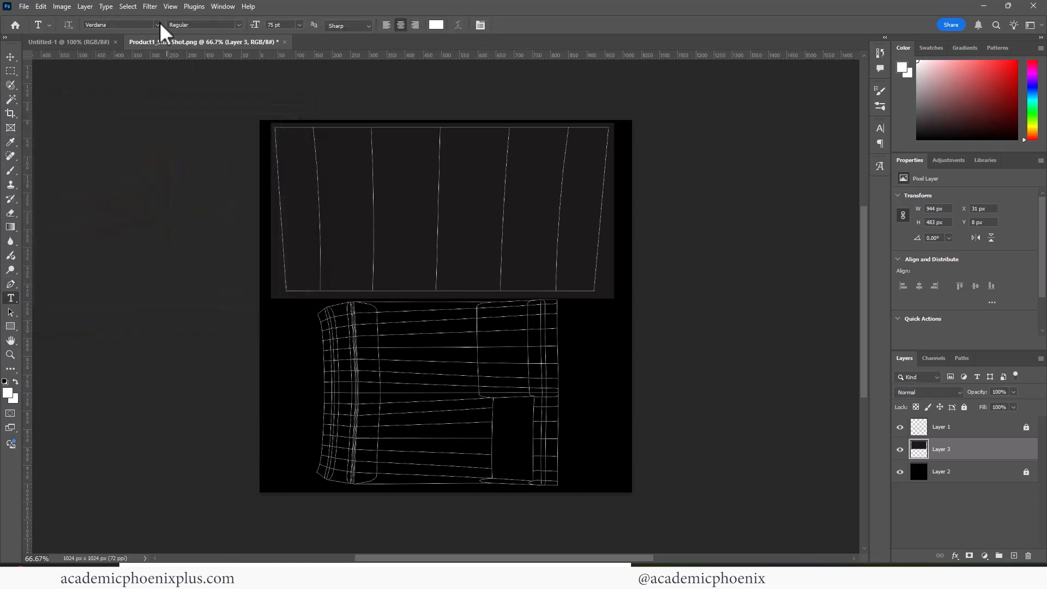
left_click(157, 24)
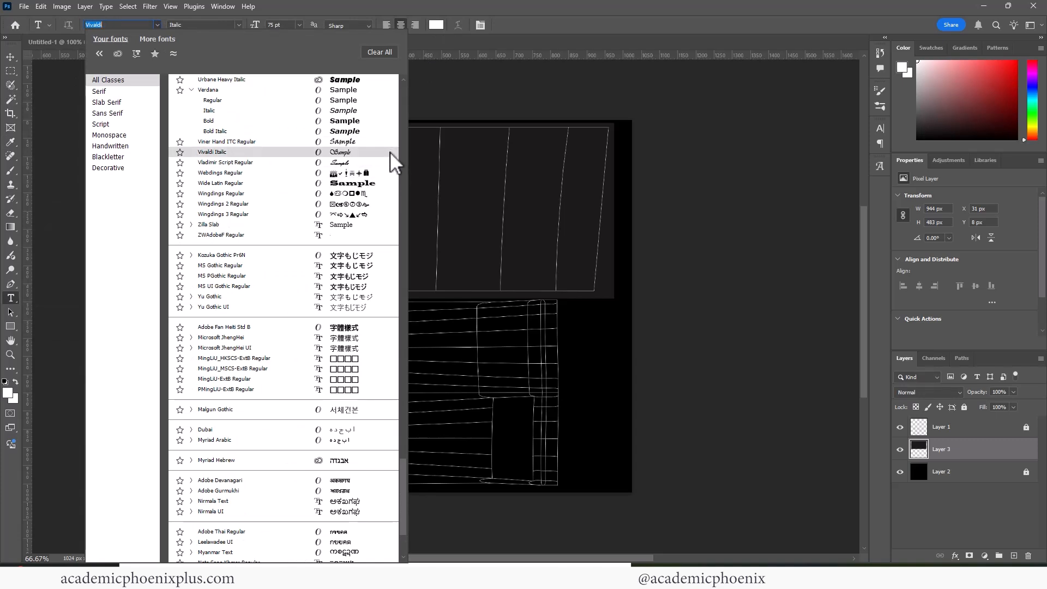
left_click_drag(401, 483, 404, 159)
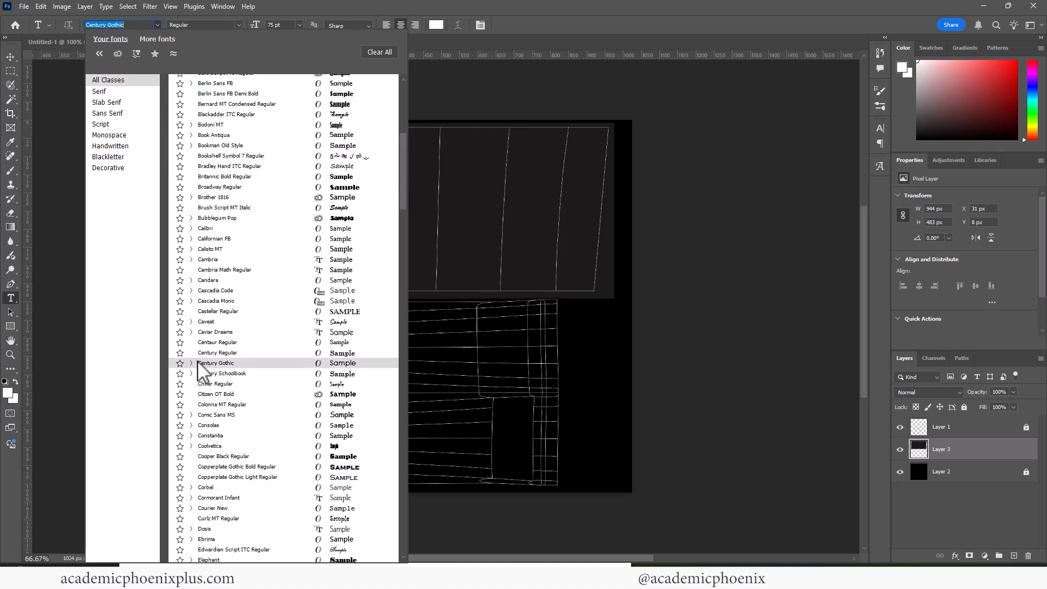
Add a Century Gothic PRODUCT text layer on the dark panel, moved right and slightly shrunk.
left_click(218, 364)
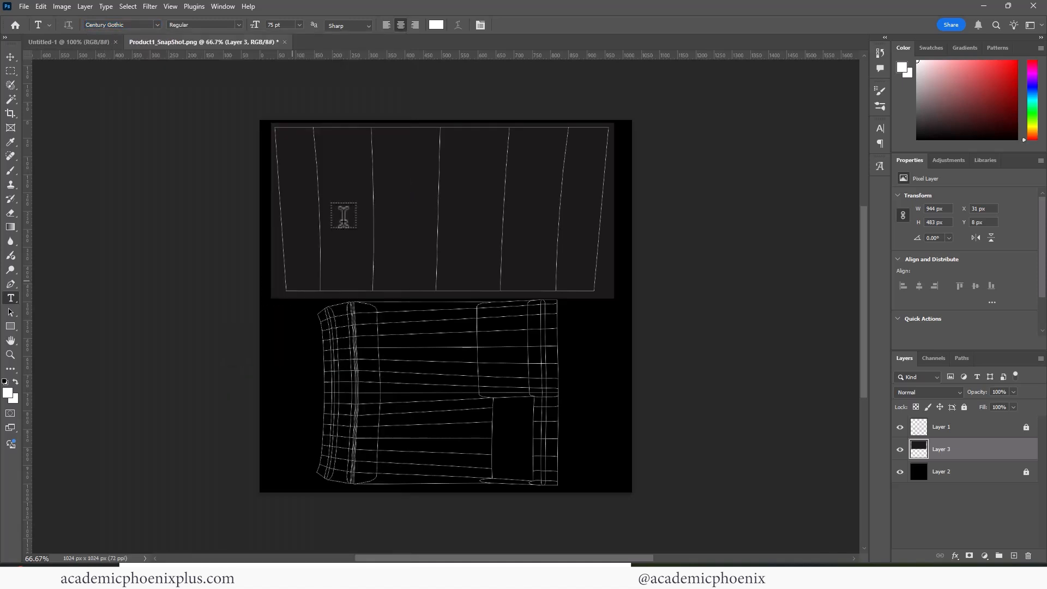
left_click(299, 154)
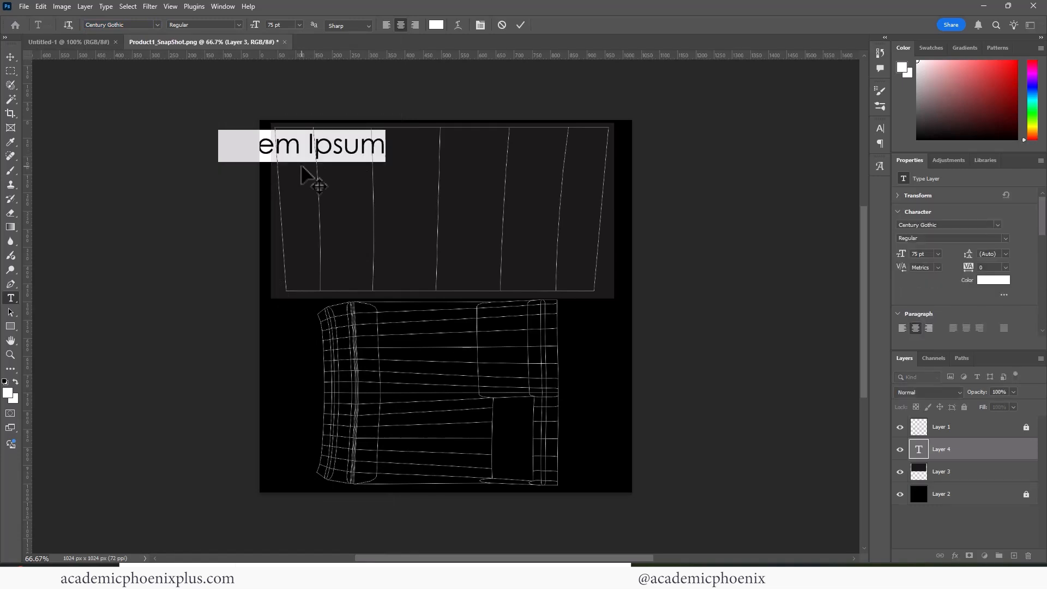
type("PRODUCT")
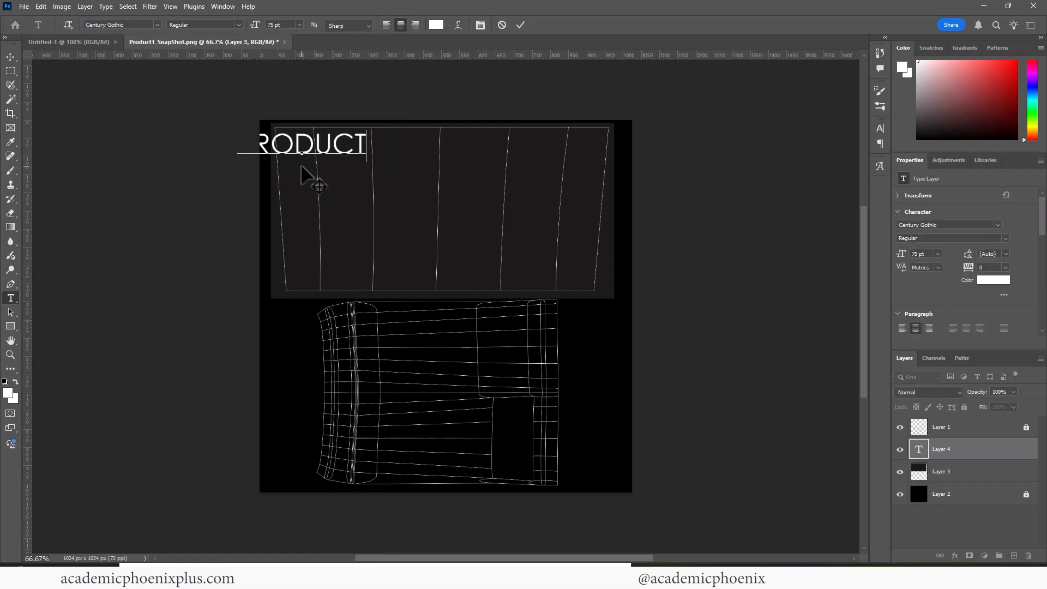
left_click(10, 56)
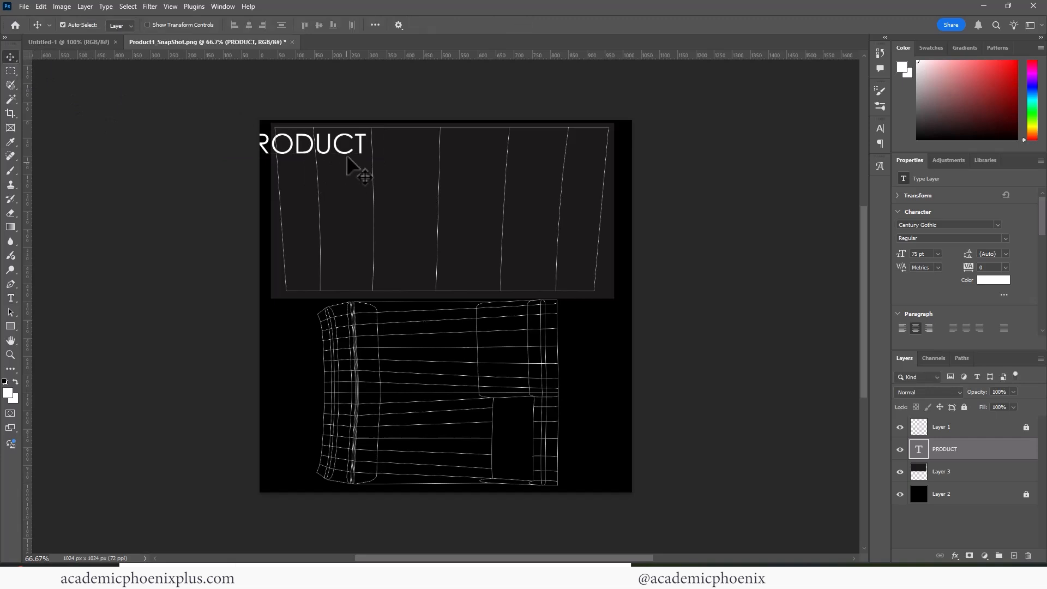
left_click_drag(349, 159, 391, 145)
key("ctrl+t")
key("Escape")
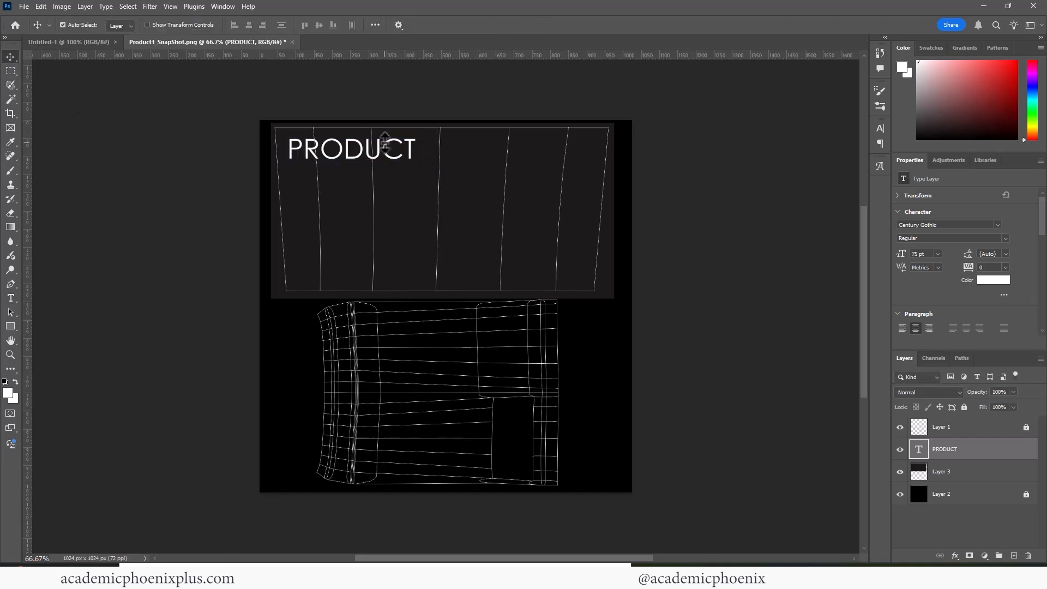
key("ctrl+t")
left_click_drag(415, 136, 368, 152)
key("Return")
key("t")
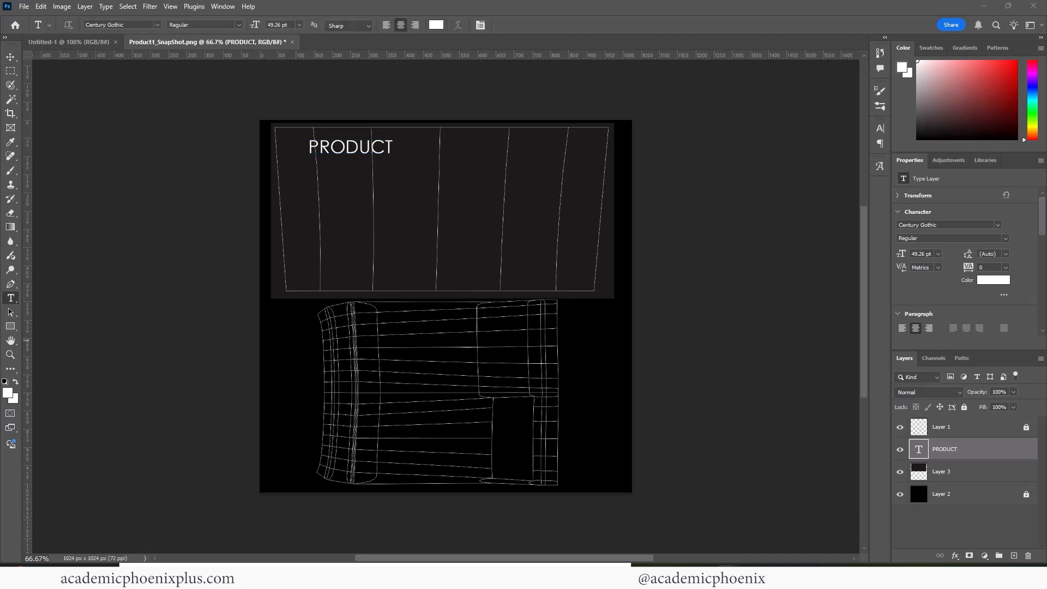
Replace PRODUCT with SKINCARE and set its font style to Bold.
left_click(347, 144)
left_click_drag(310, 146, 392, 146)
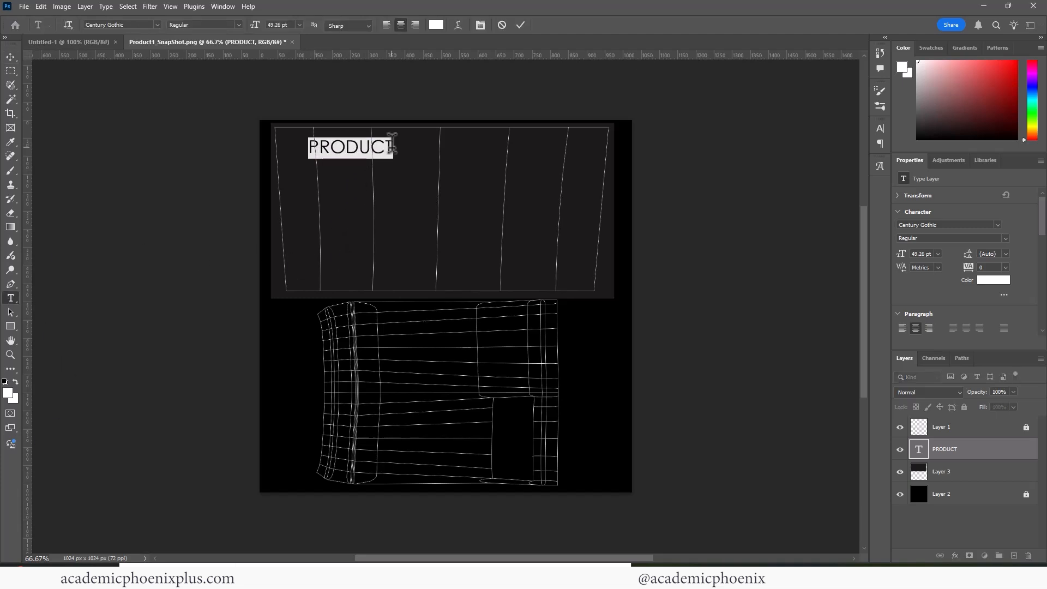
type("SKIN")
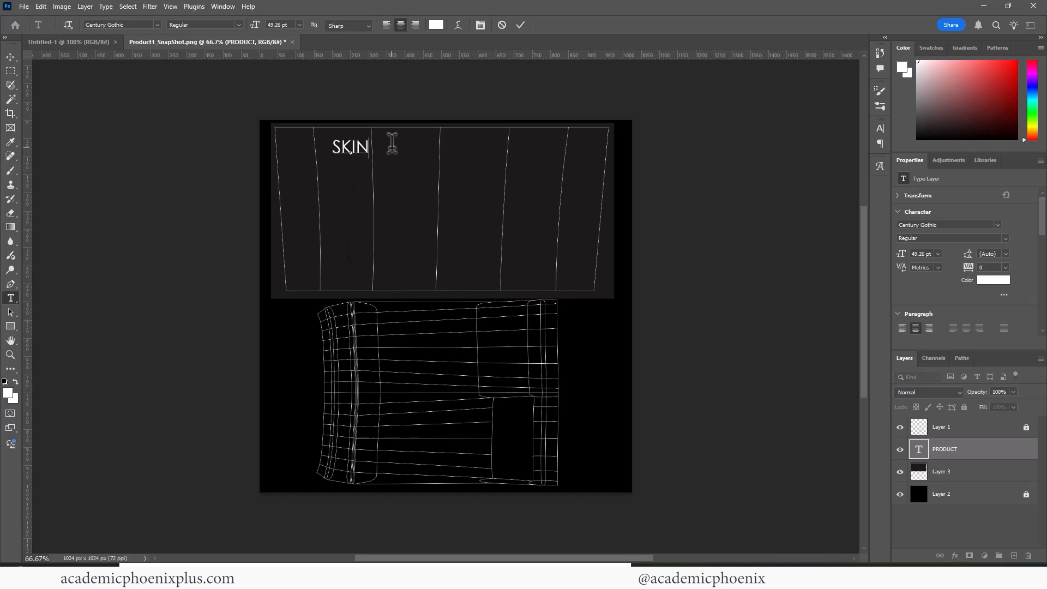
type("CAARE")
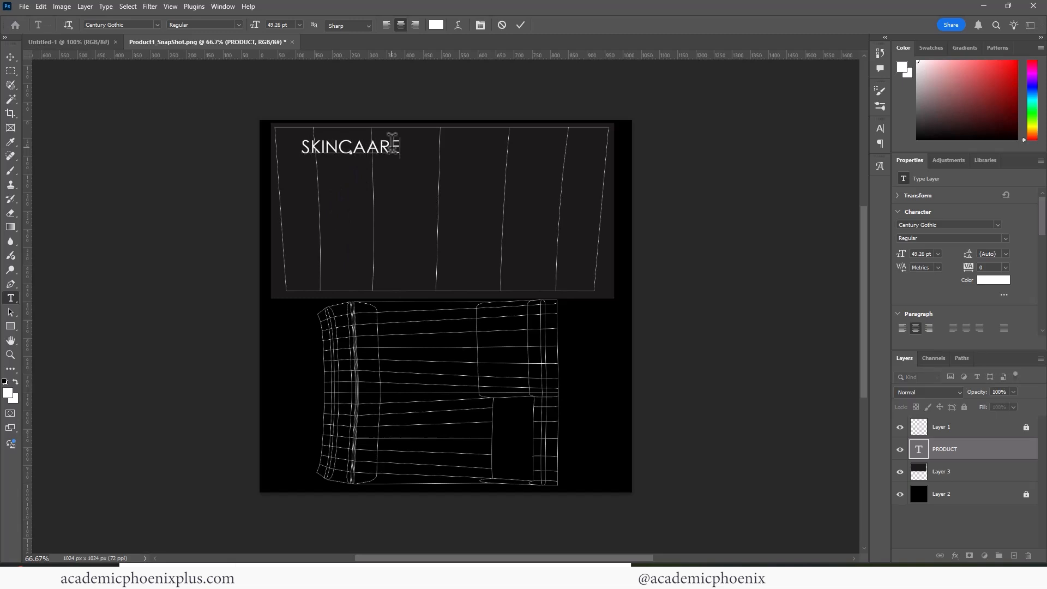
key("Left")
key("Left")
key("BackSpace")
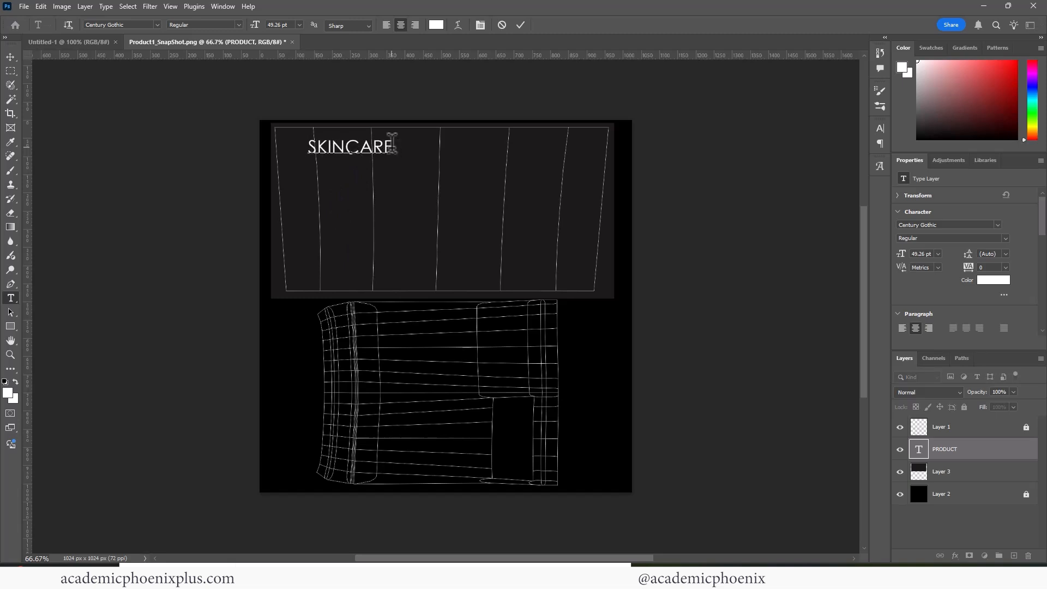
key("ctrl+a")
left_click(238, 24)
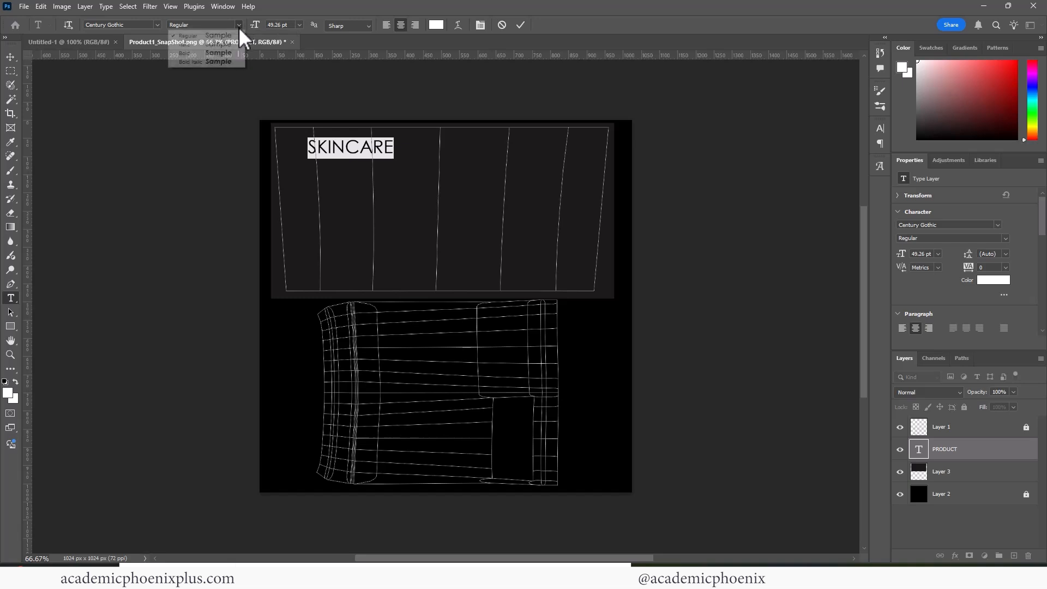
left_click(217, 61)
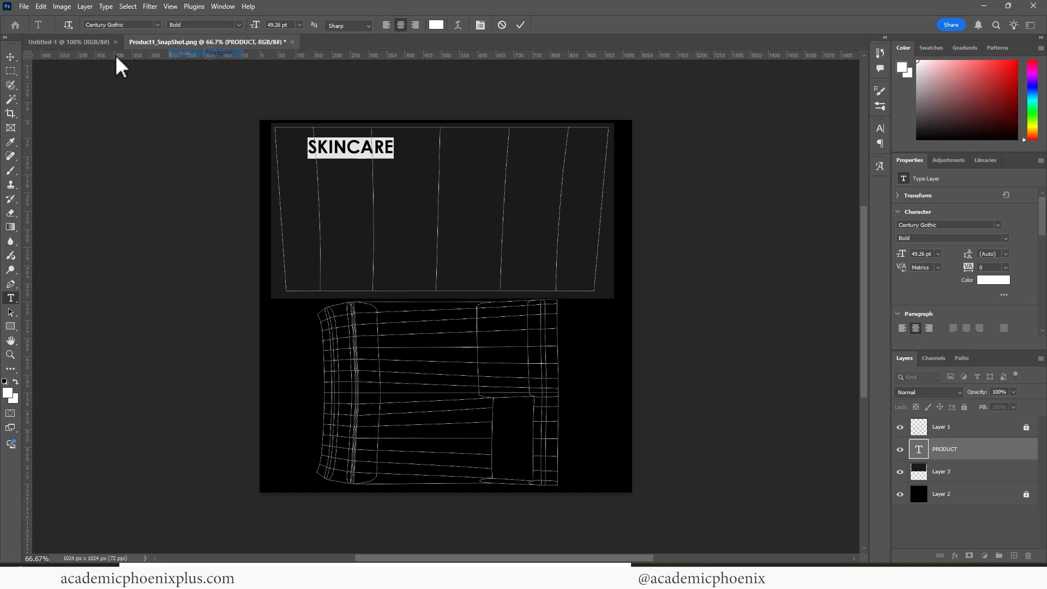
Move SKINCARE down about 28 px and enlarge it to 70.71 pt.
left_click(10, 58)
left_click_drag(360, 149, 398, 169)
key("ctrl+t")
key("Return")
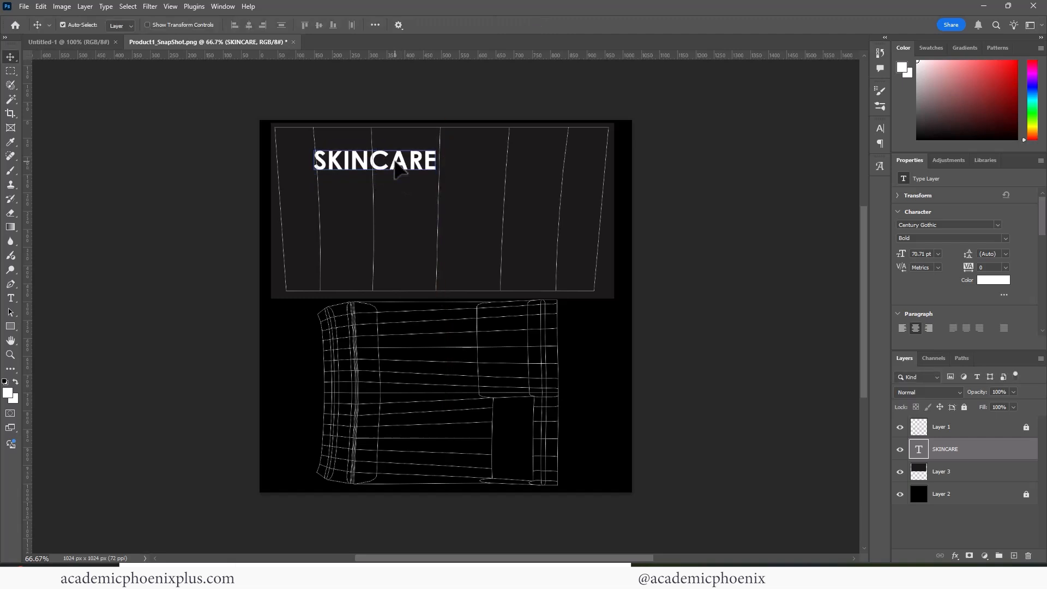
Add a new text layer reading 'Product Information' above 'Sunblock SPF 50' on the label panel.
left_click(11, 299)
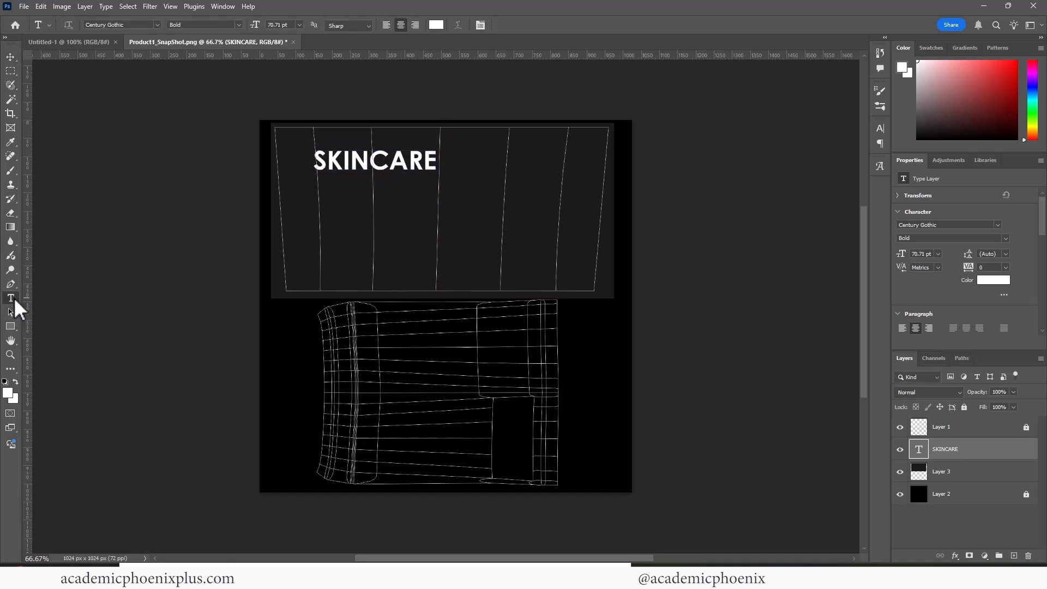
left_click(334, 222)
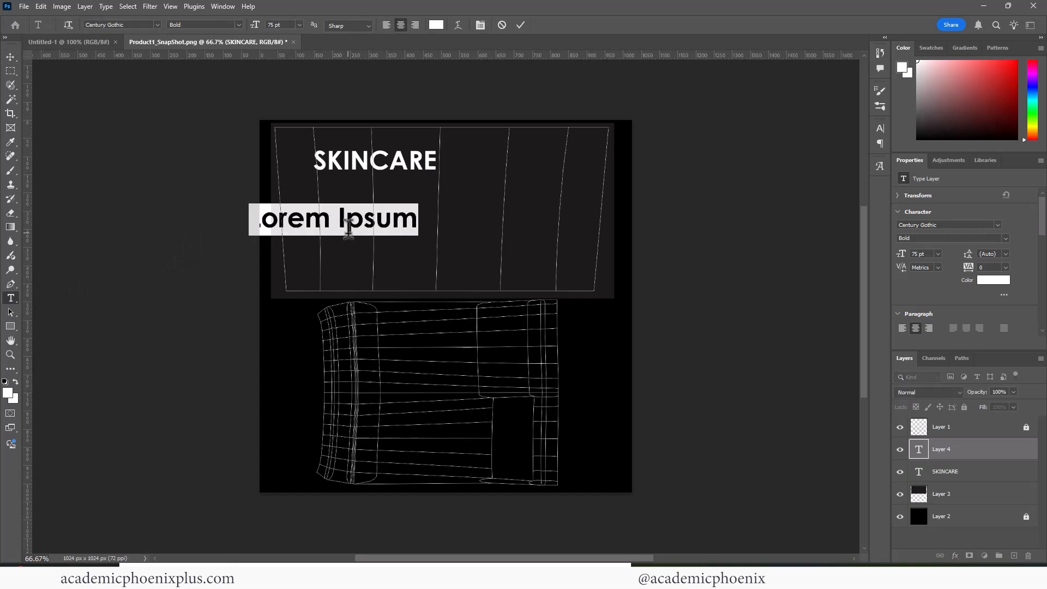
type("Sub")
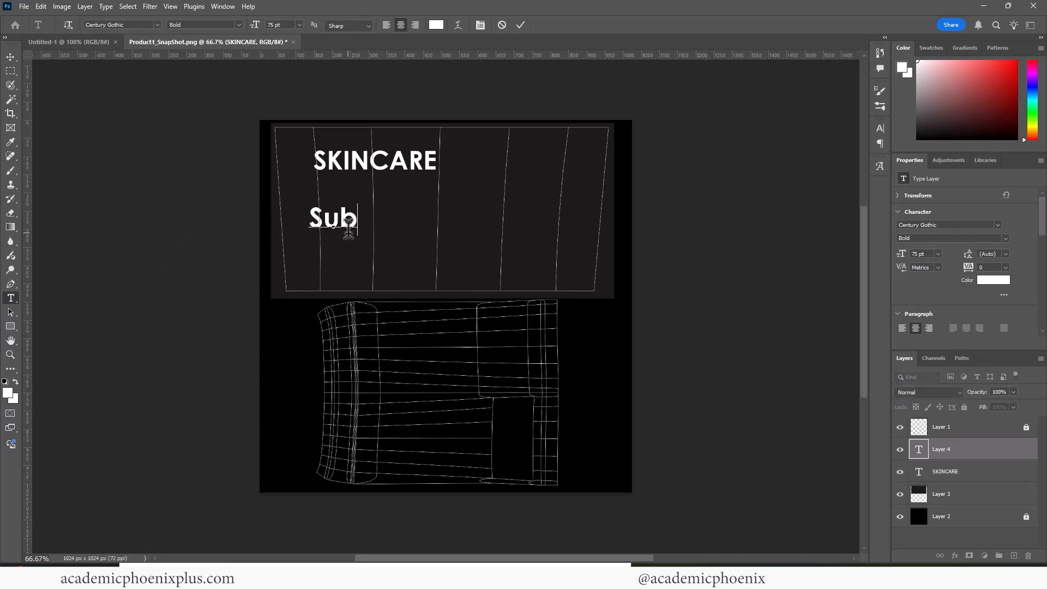
key("BackSpace")
type("nblock")
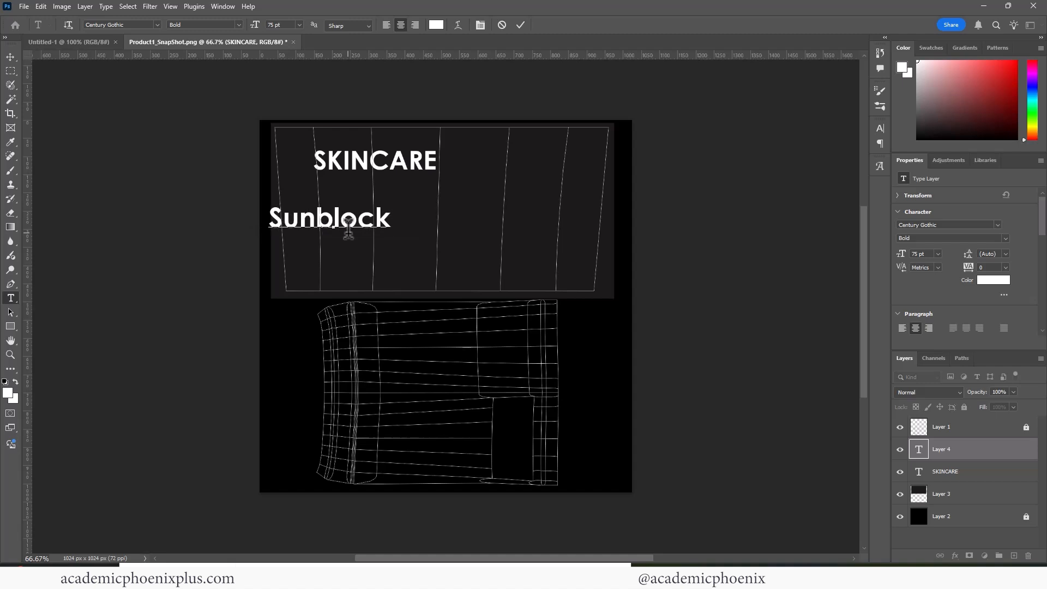
type(" SPF")
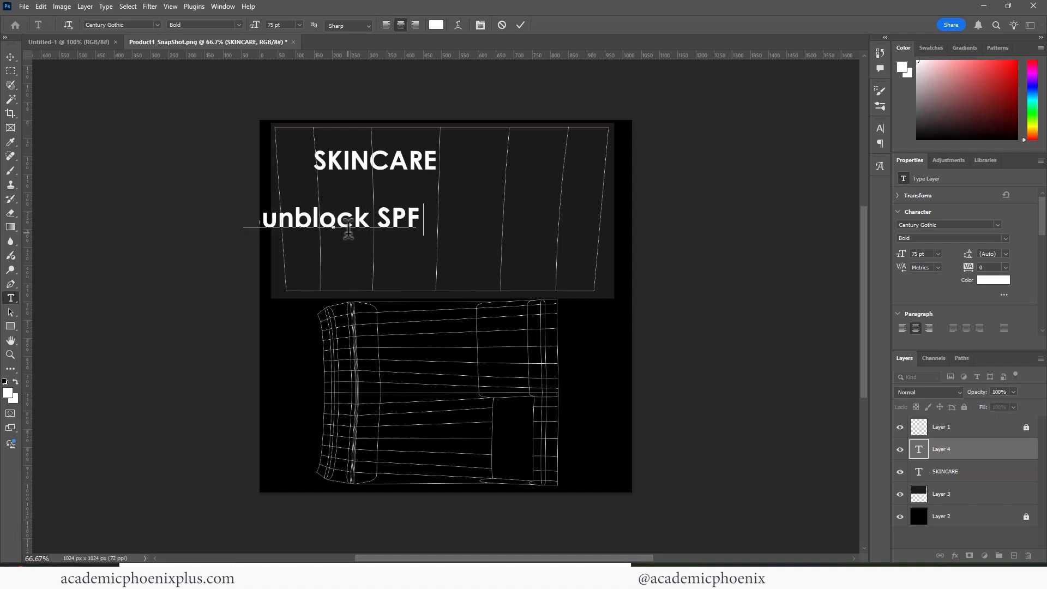
type(" 50")
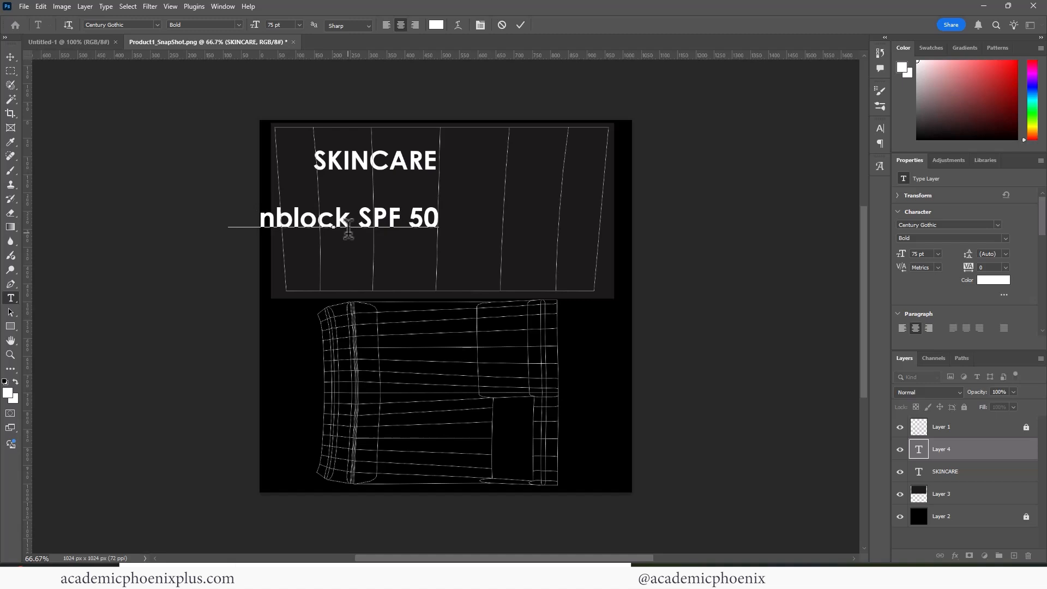
key("Return")
type("Product I")
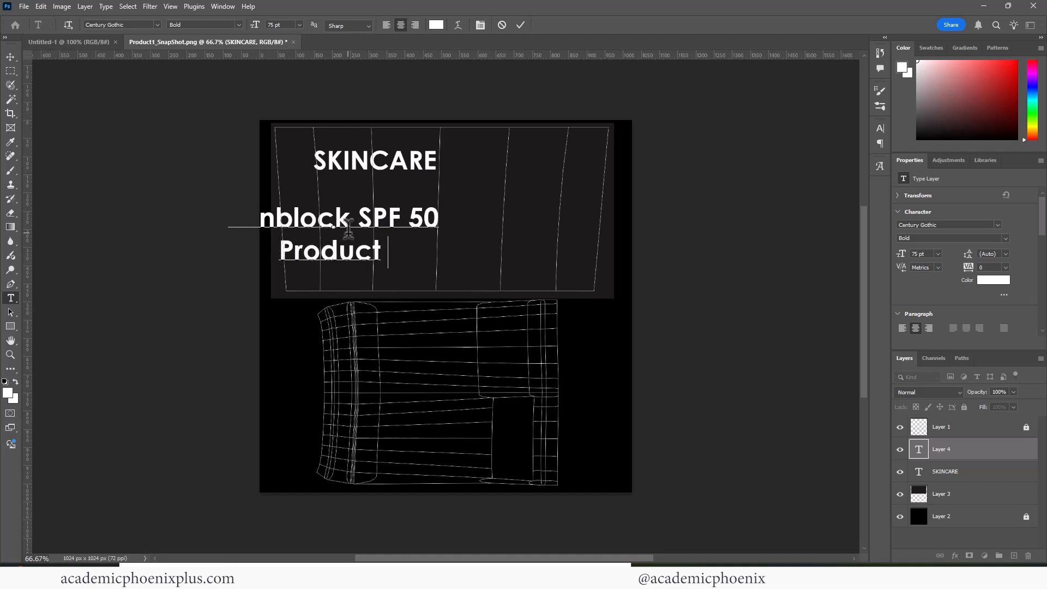
key("BackSpace")
key("BackSpace")
key("BackSpace")
key("BackSpace")
key("BackSpace")
key("BackSpace")
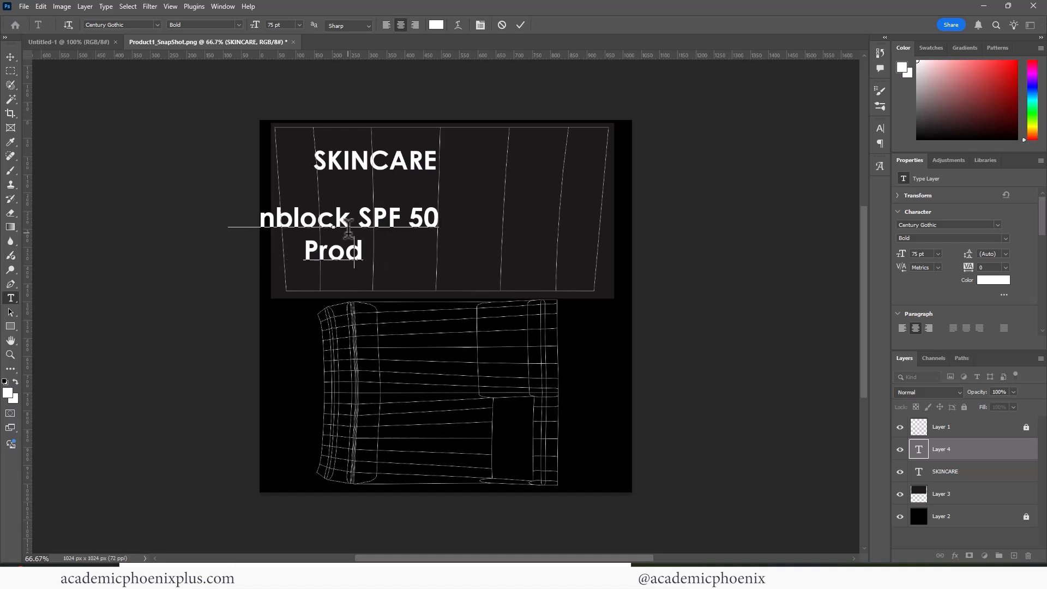
key("BackSpace")
key("BackSpace")
key("BackSpace")
key("BackSpace")
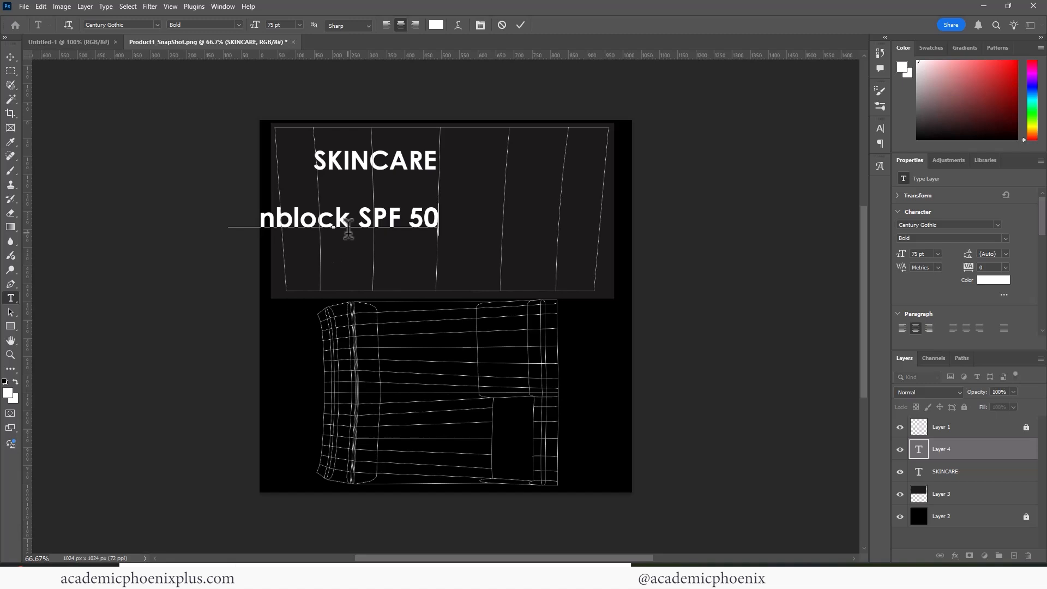
key("Return")
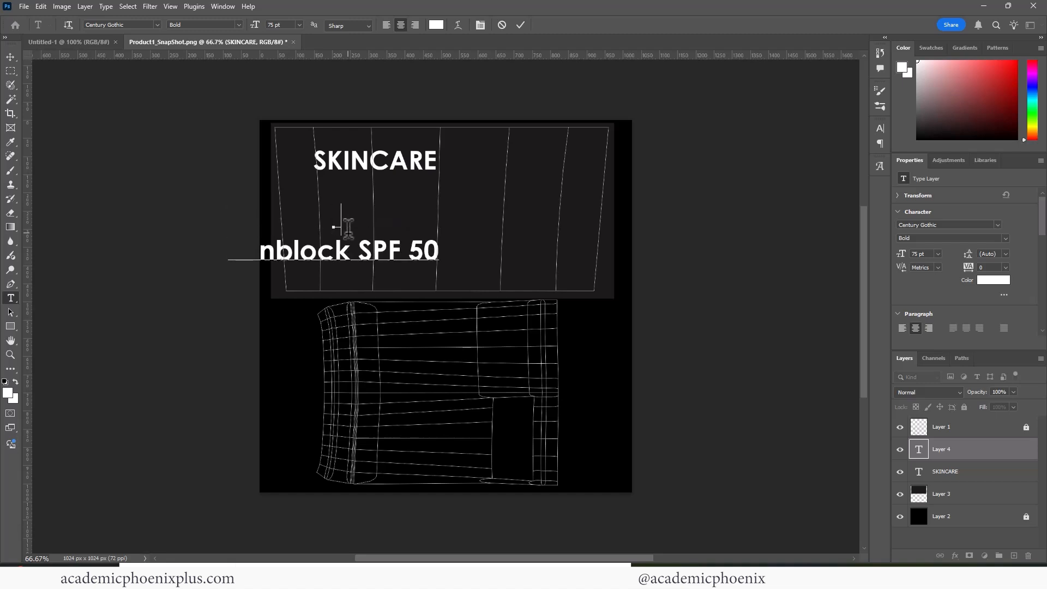
type("Product i")
key("BackSpace")
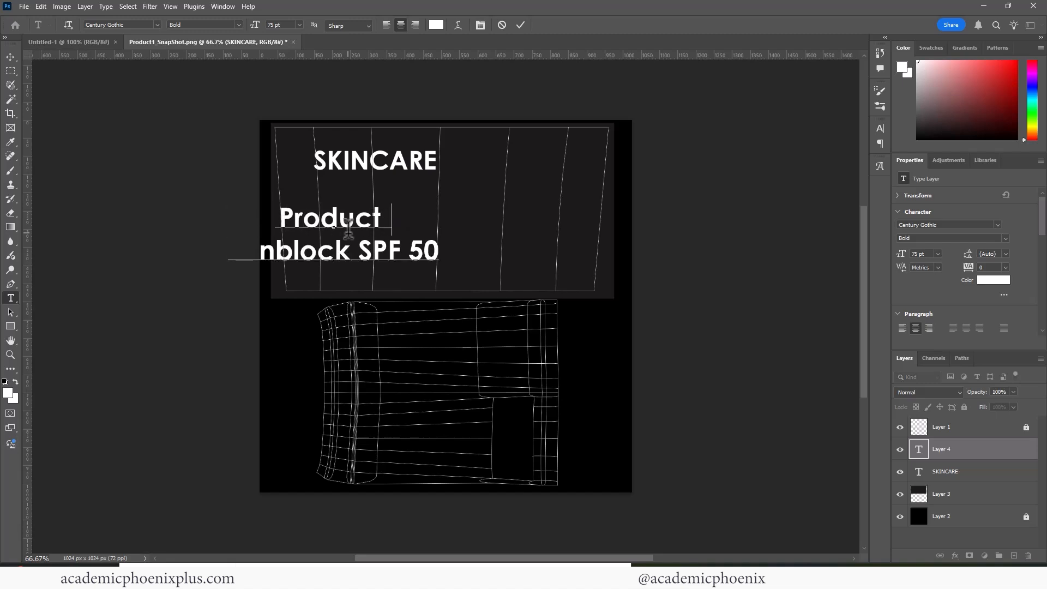
type("Information")
Left-align all the product info text and set its style to Regular.
key("ctrl+a")
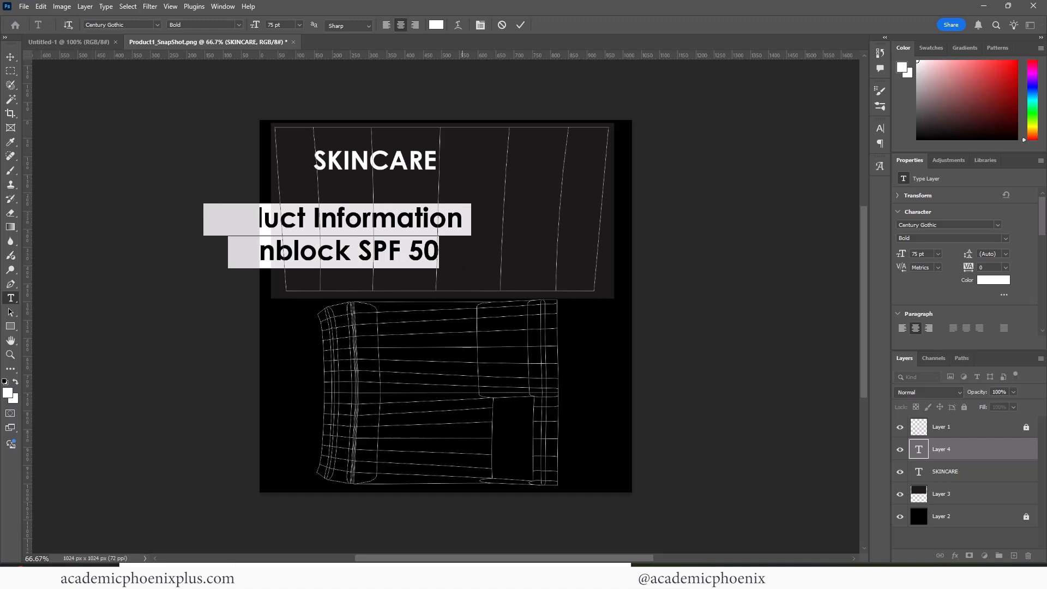
left_click(385, 25)
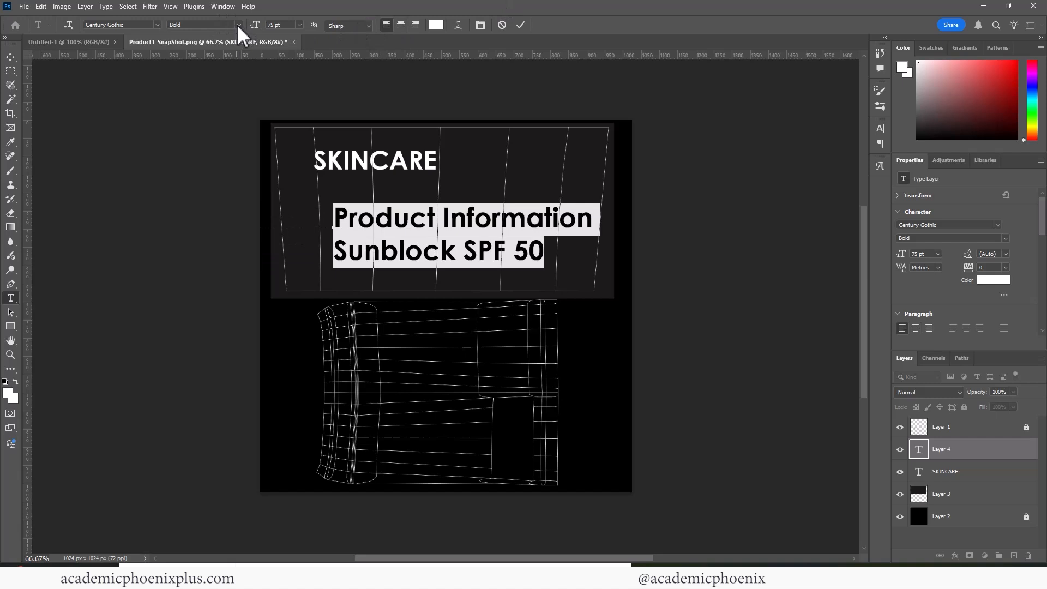
left_click(237, 24)
left_click(185, 34)
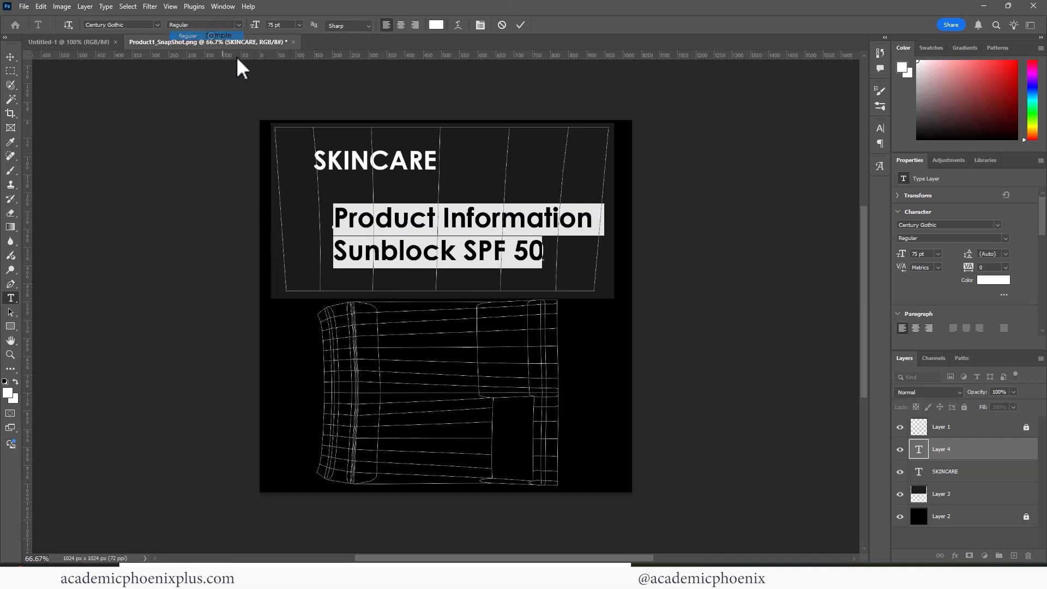
Scale the Product Information / Sunblock SPF 50 block to about 45% (21.85 pt) and reopen it for editing.
left_click(10, 57)
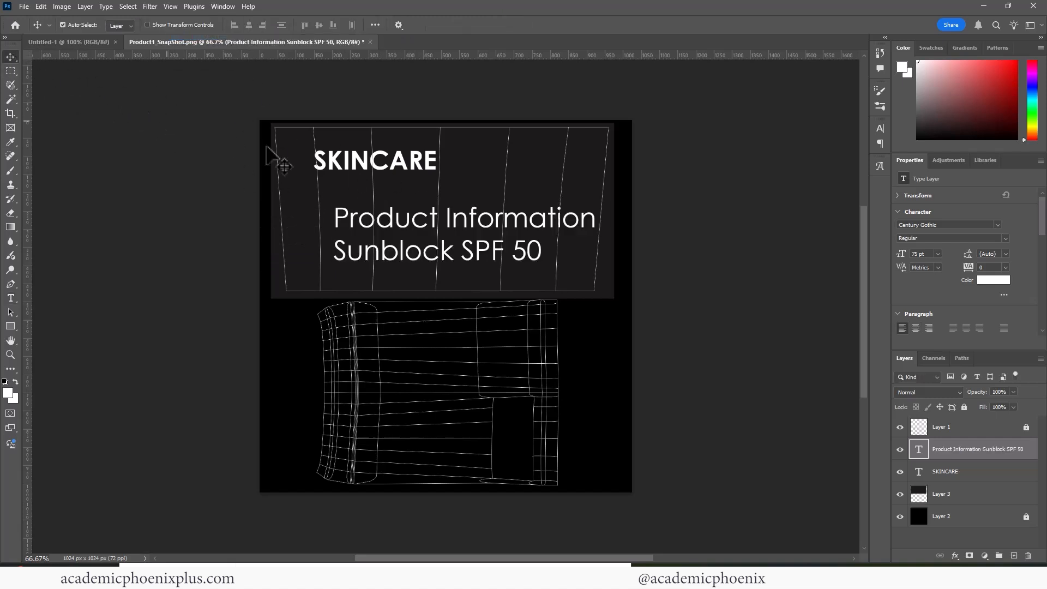
key("ctrl+t")
left_click_drag(600, 199, 368, 219)
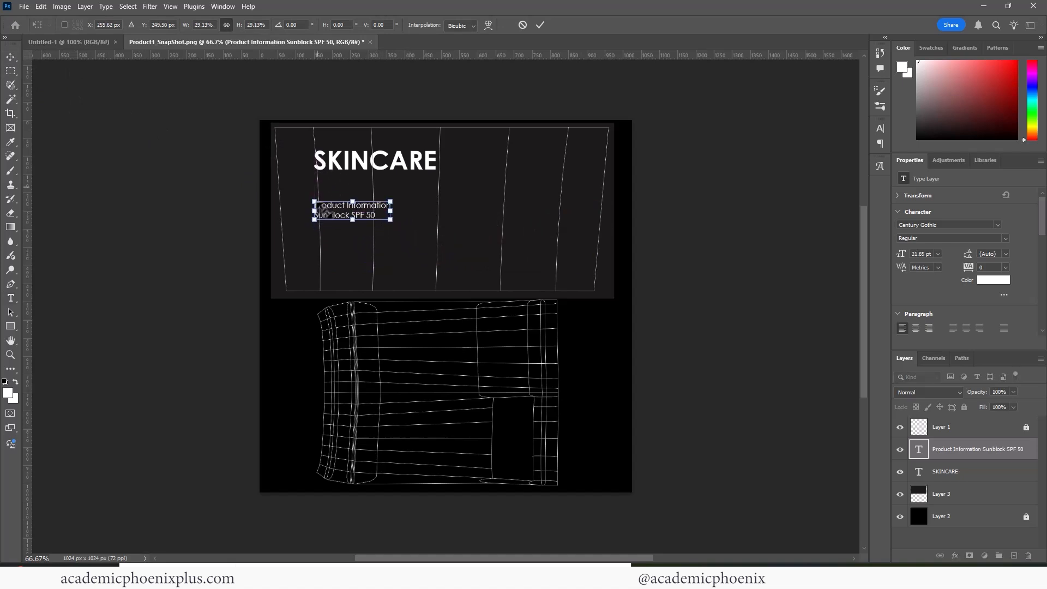
key("Return")
double_click(370, 212)
left_click(376, 215)
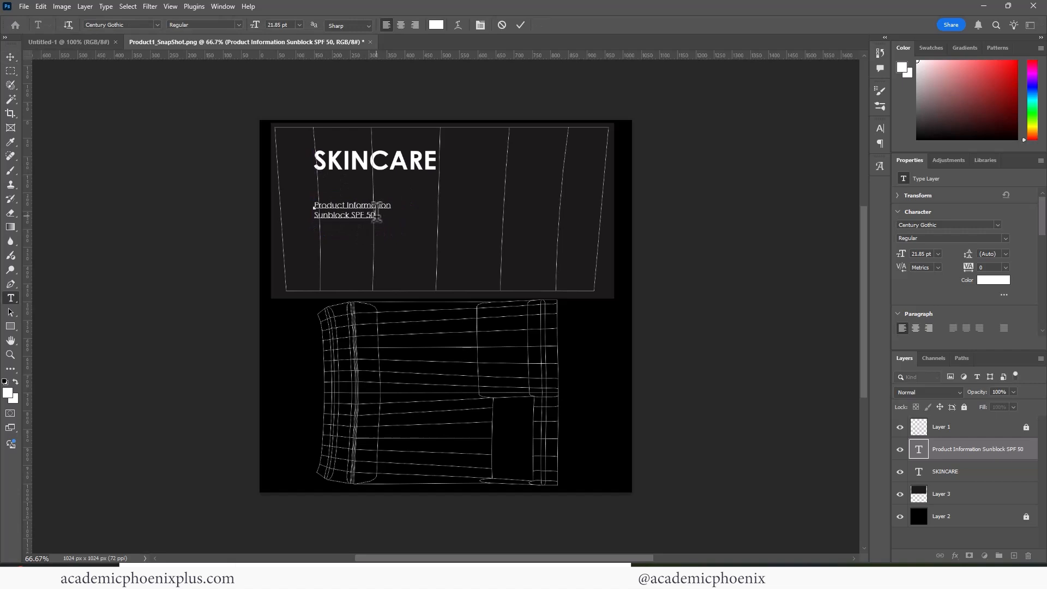
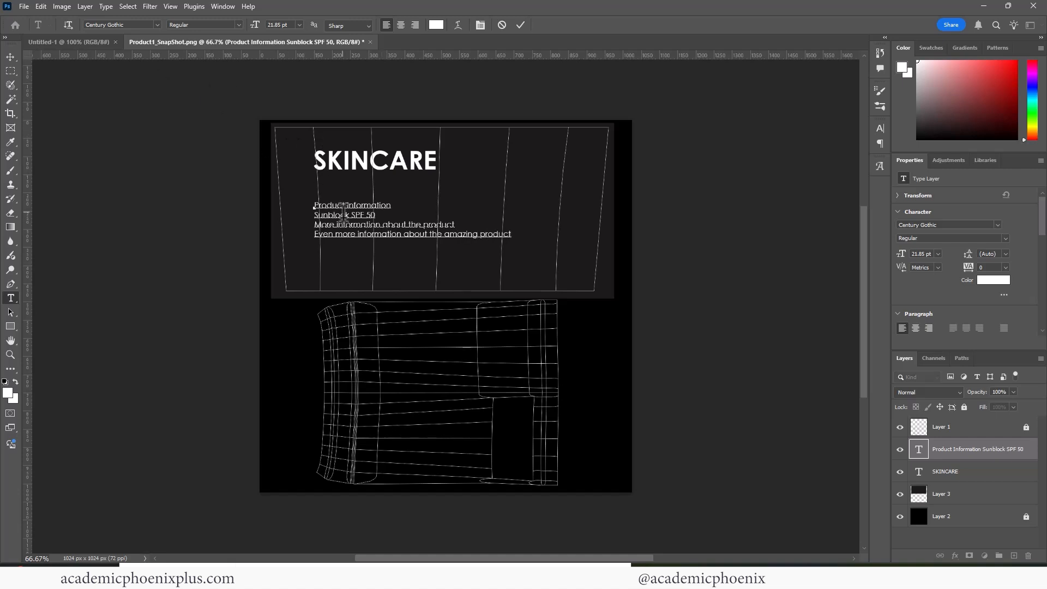
Make the 'Product Information' line Bold at 23 pt.
triple_click(392, 202)
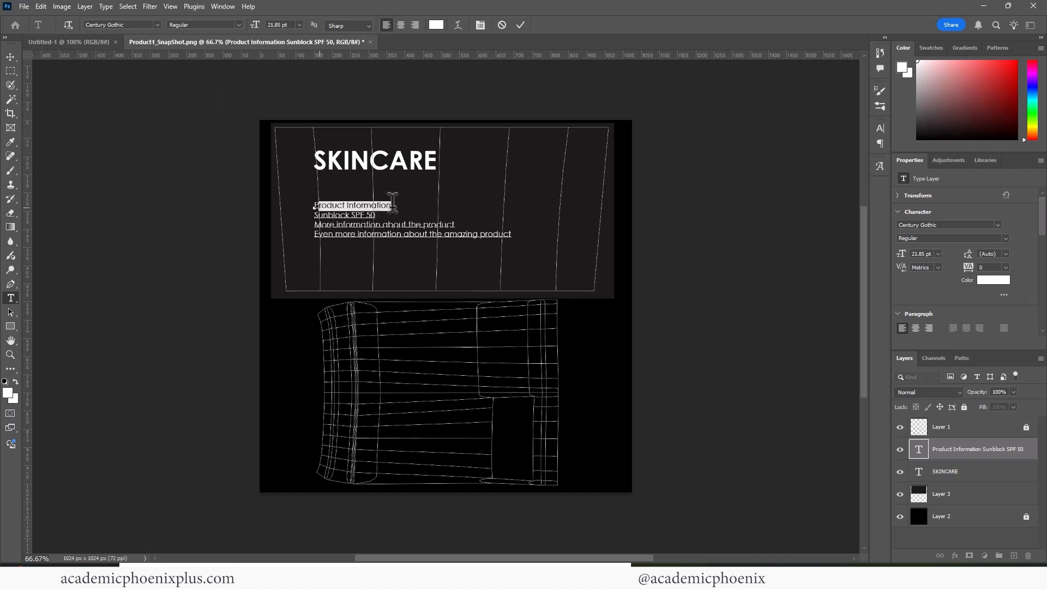
left_click(236, 24)
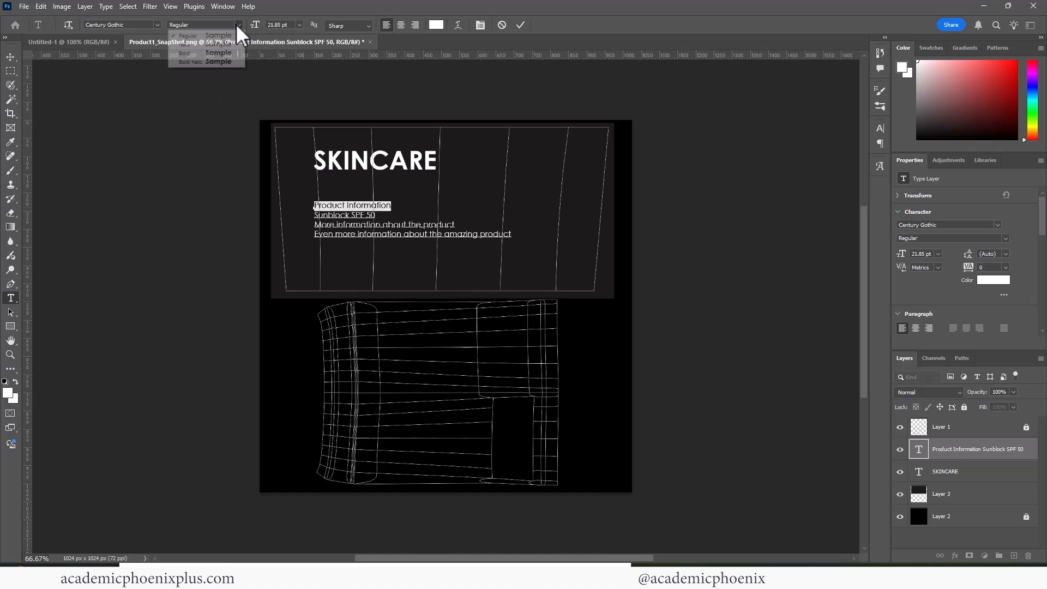
left_click(206, 53)
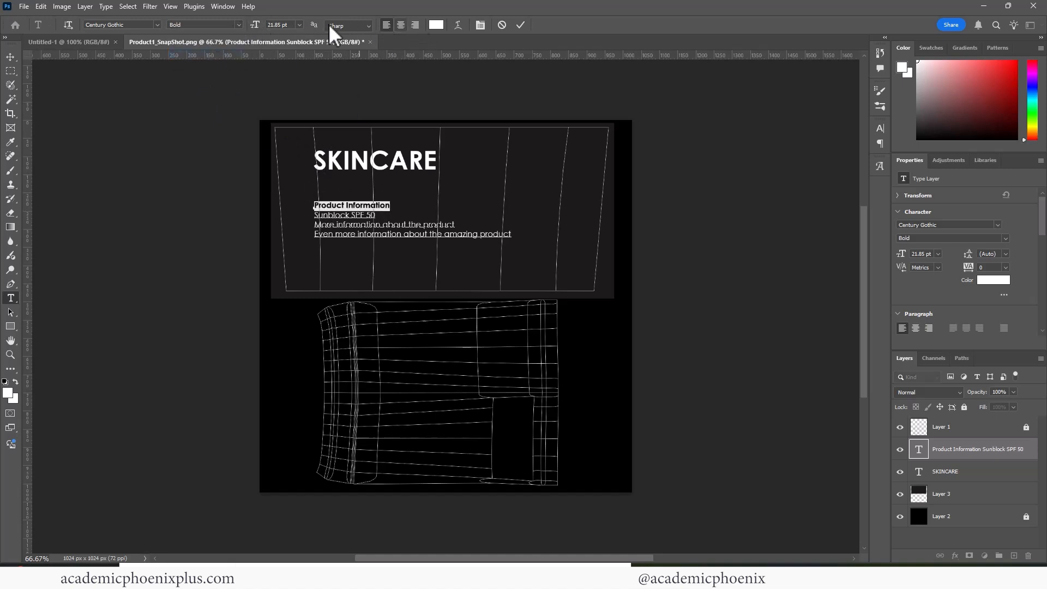
left_click(282, 25)
type("23")
key("Return")
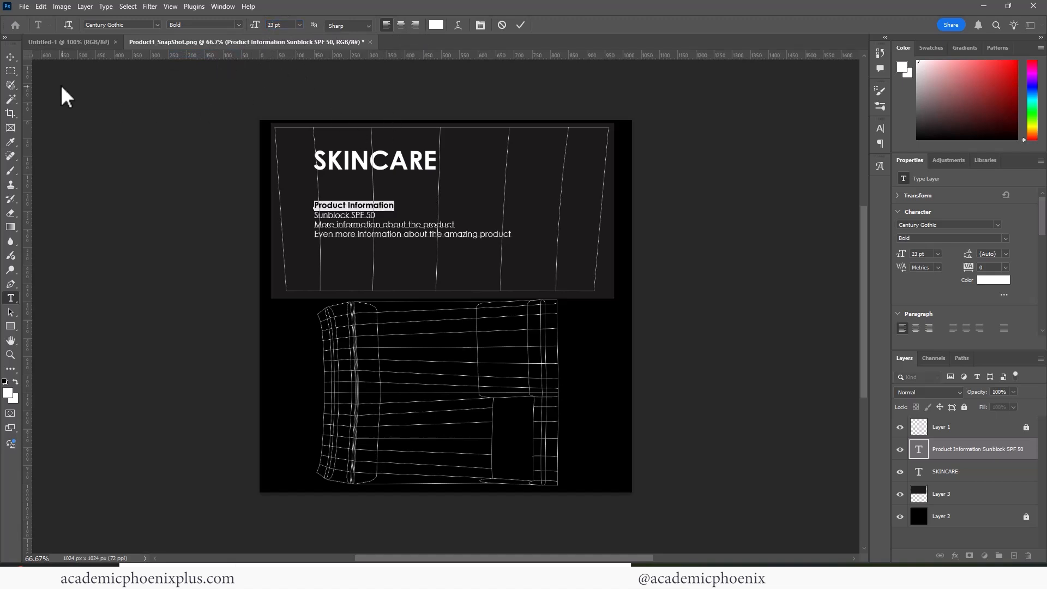
left_click(10, 56)
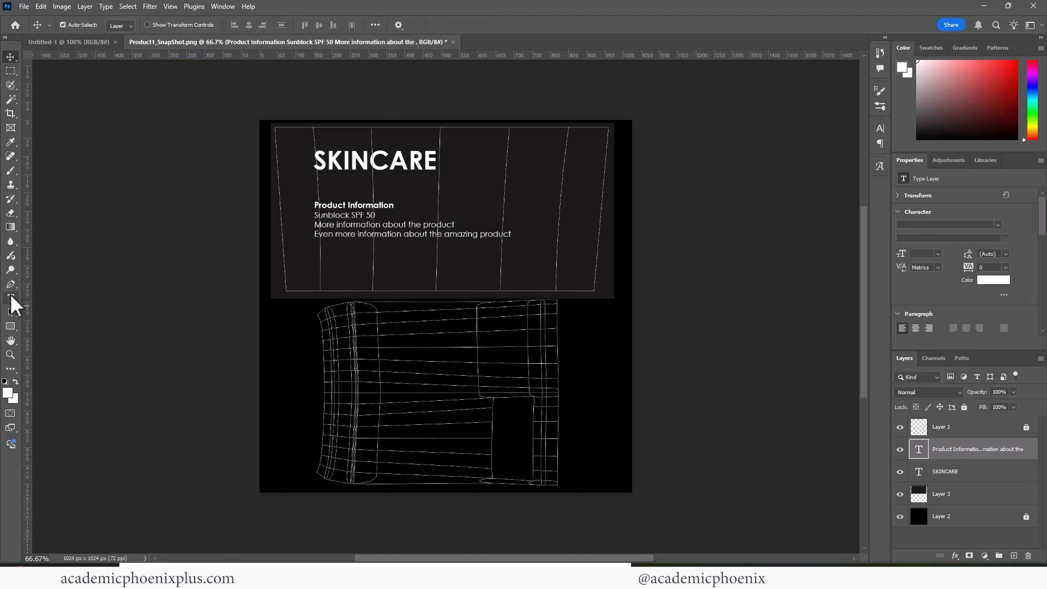
Add an '85 ml' text line, shrink it to about 43%, and align it under the paragraph.
left_click(11, 298)
left_click(317, 272)
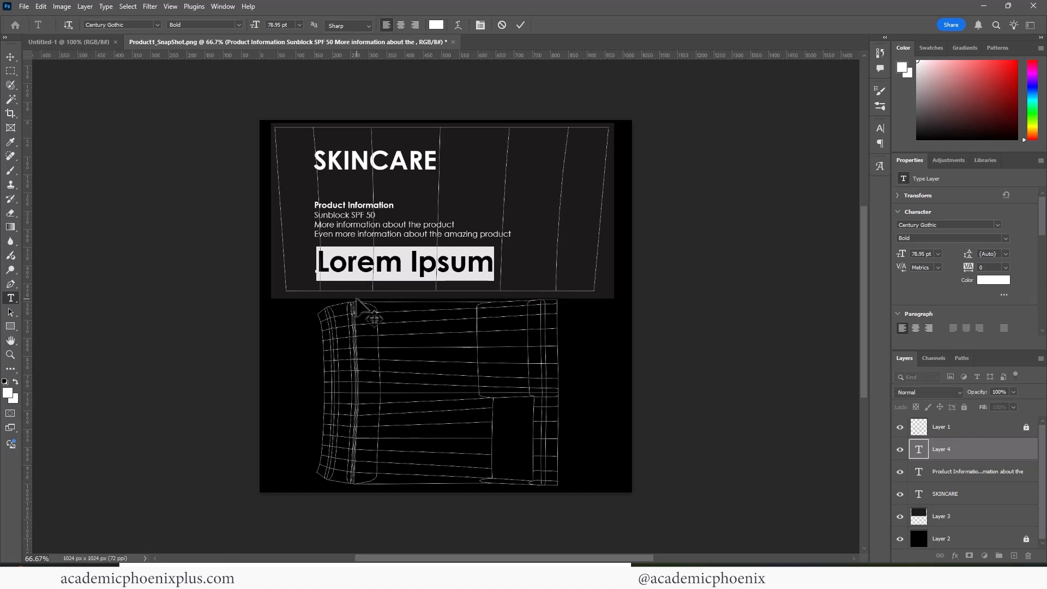
type("85")
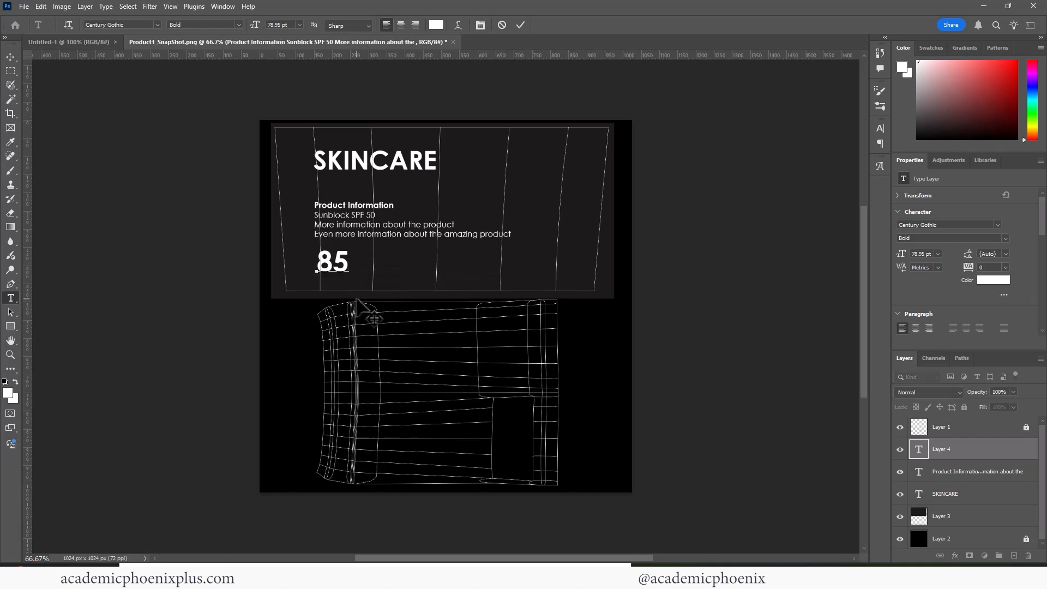
type(" mk")
key("BackSpace")
type("l")
left_click(11, 56)
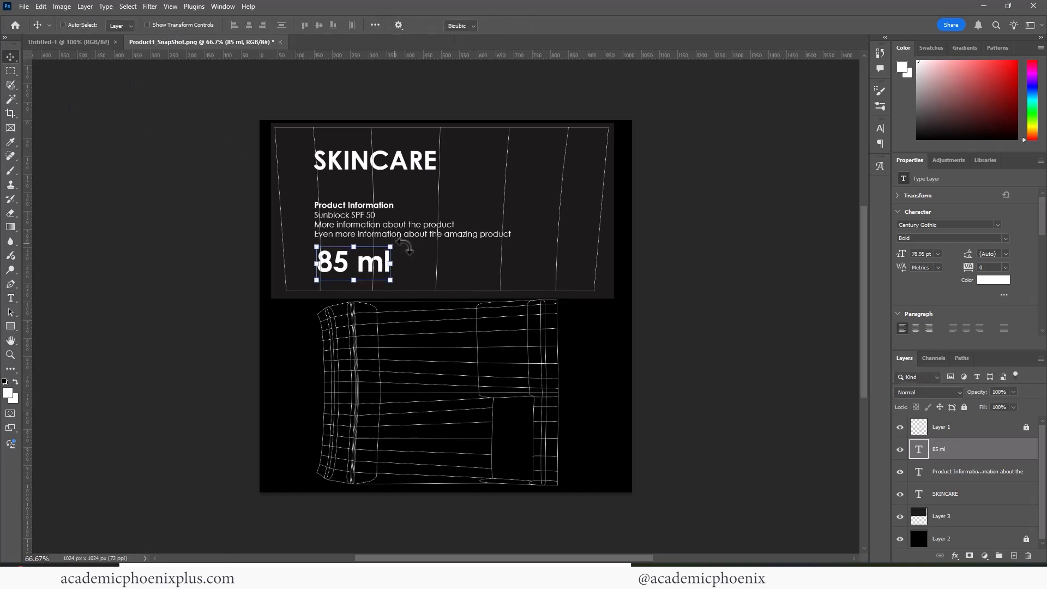
key("ctrl+t")
left_click_drag(392, 246, 351, 271)
key("Return")
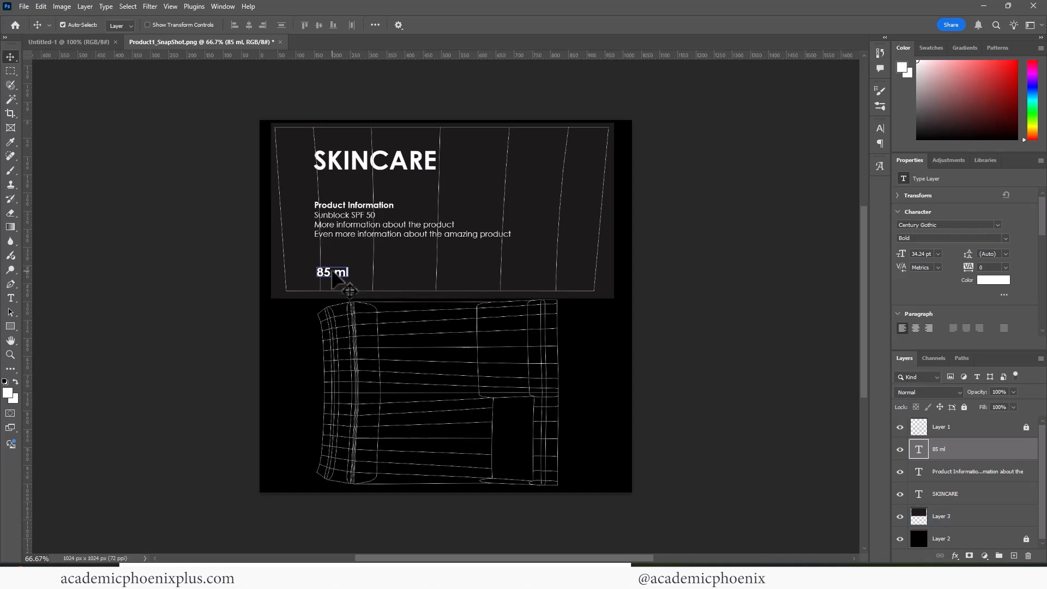
left_click_drag(333, 272, 335, 269)
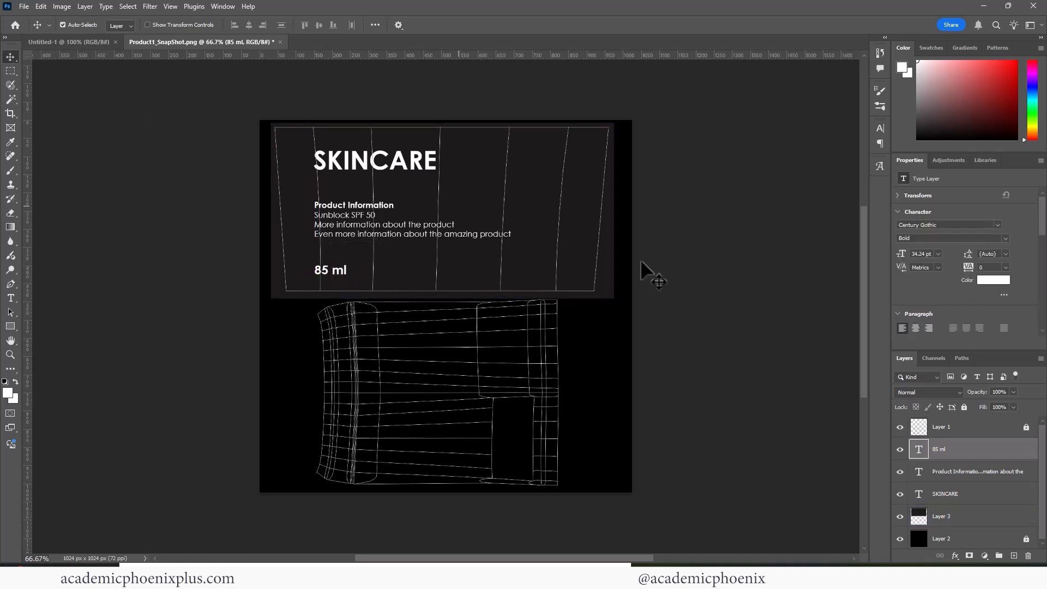
Hide the UV wireframe layer and create a new 'textures' folder under images in Save As.
left_click(899, 426)
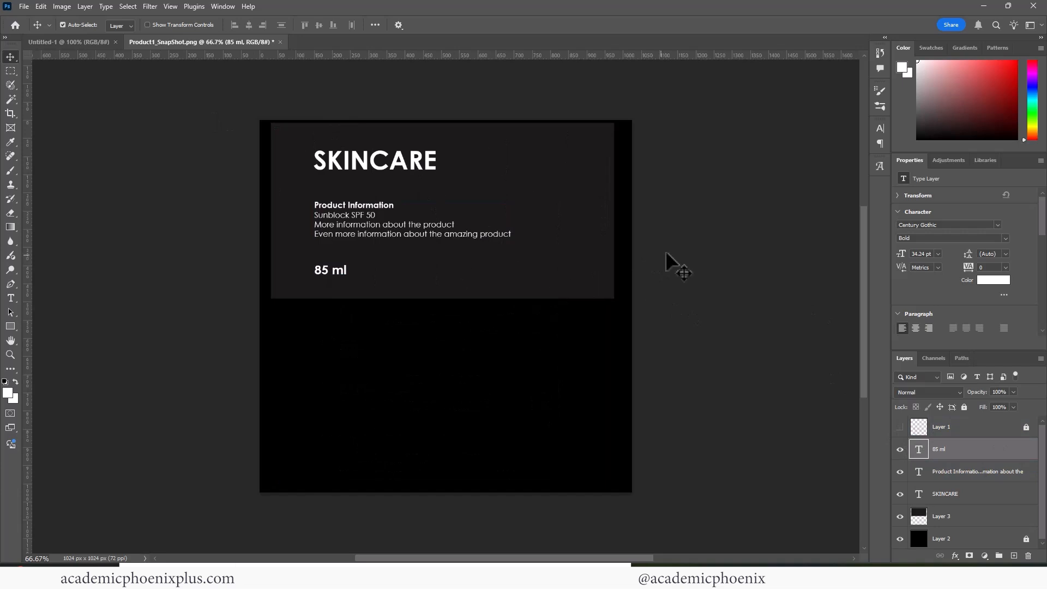
key("ctrl+shift+s")
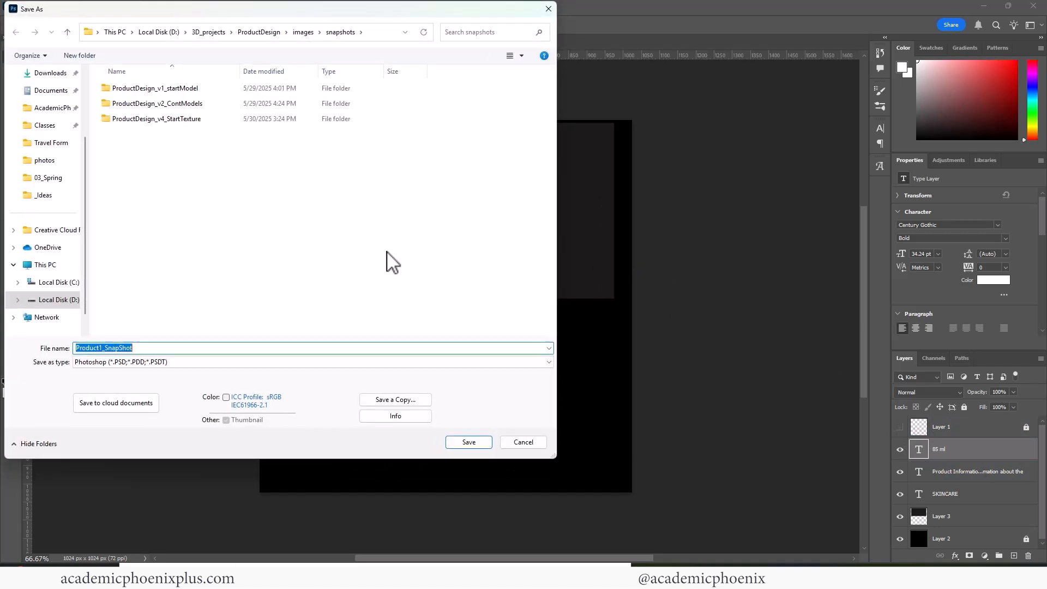
left_click(180, 175)
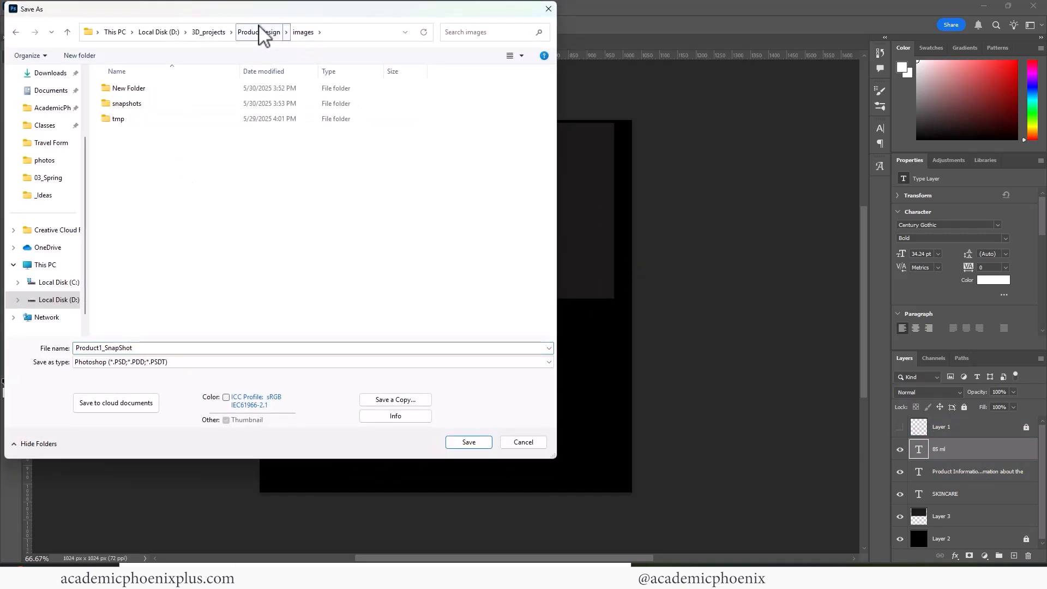
left_click(130, 88)
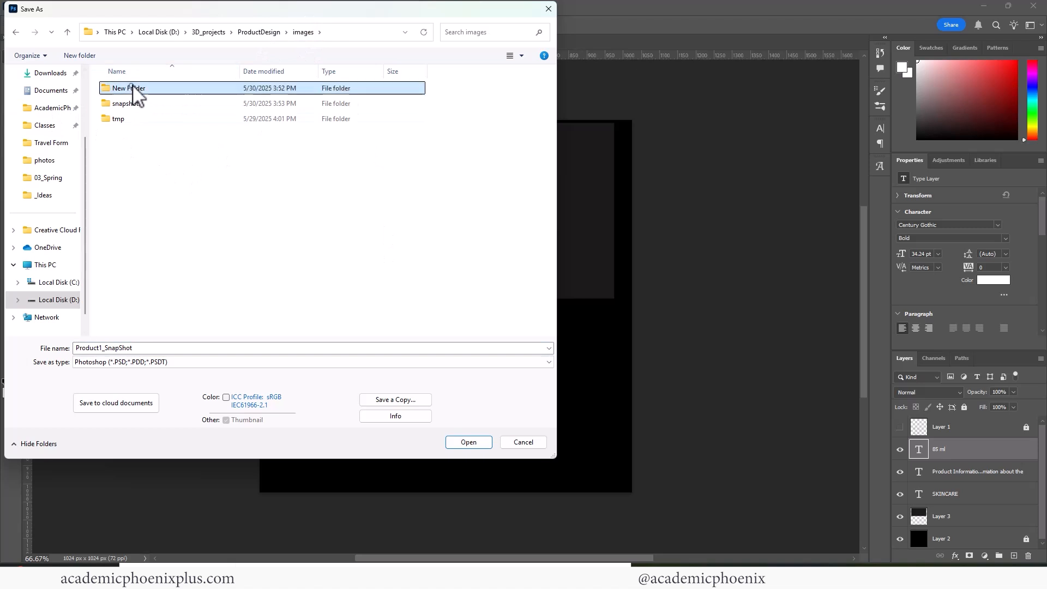
left_click(141, 87)
type("text")
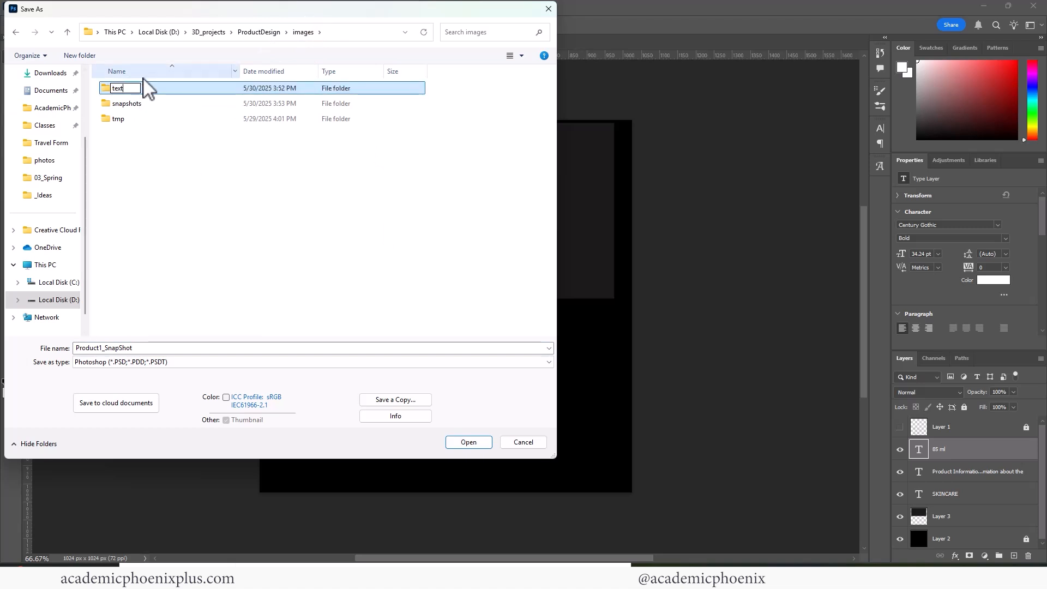
type("ures")
key("Return")
Rename the folder to WIPtextures and save the label inside as Product1_Diffuse_label.psd.
left_click(117, 105)
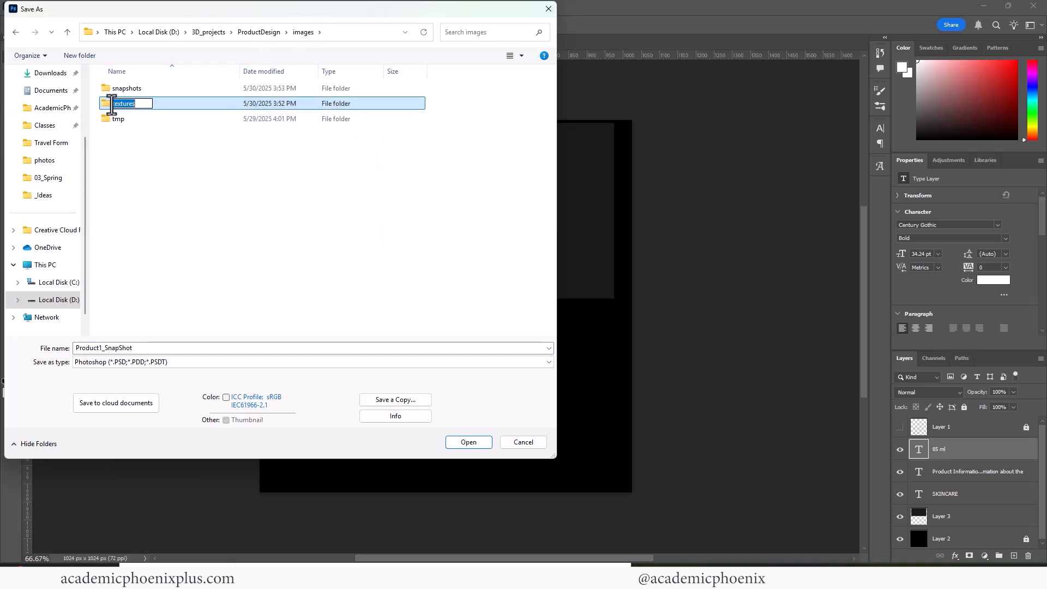
key("Left")
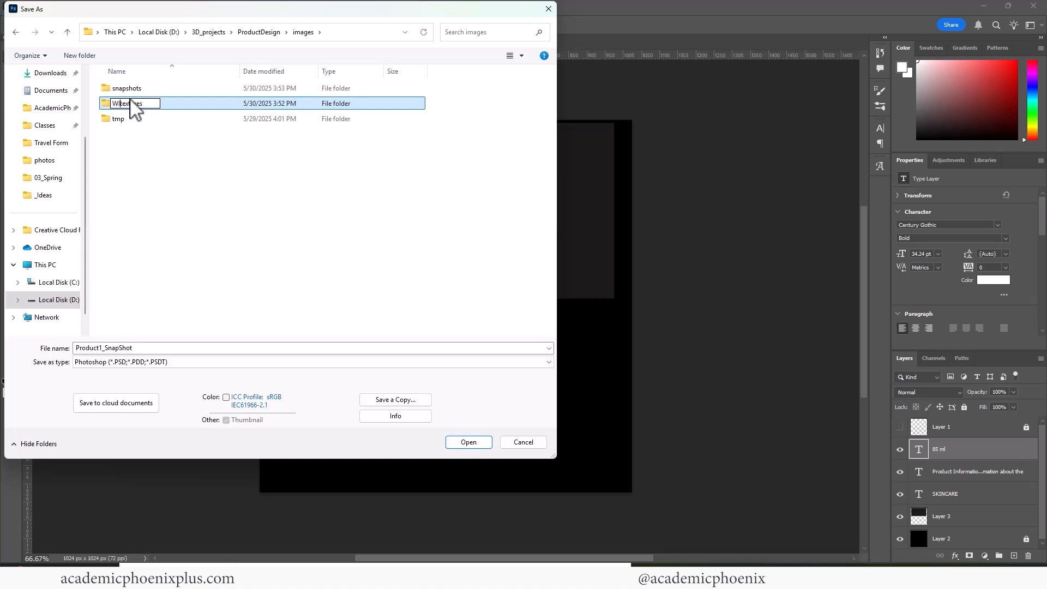
type("WIP")
key("Return")
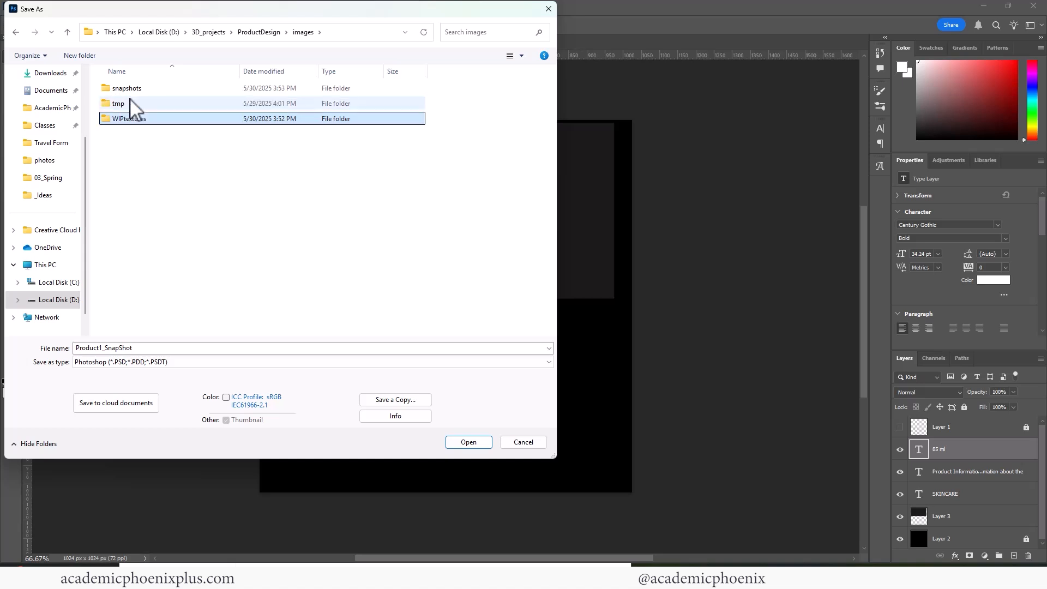
double_click(153, 120)
left_click(161, 347)
left_click(106, 348)
left_click_drag(107, 348, 165, 348)
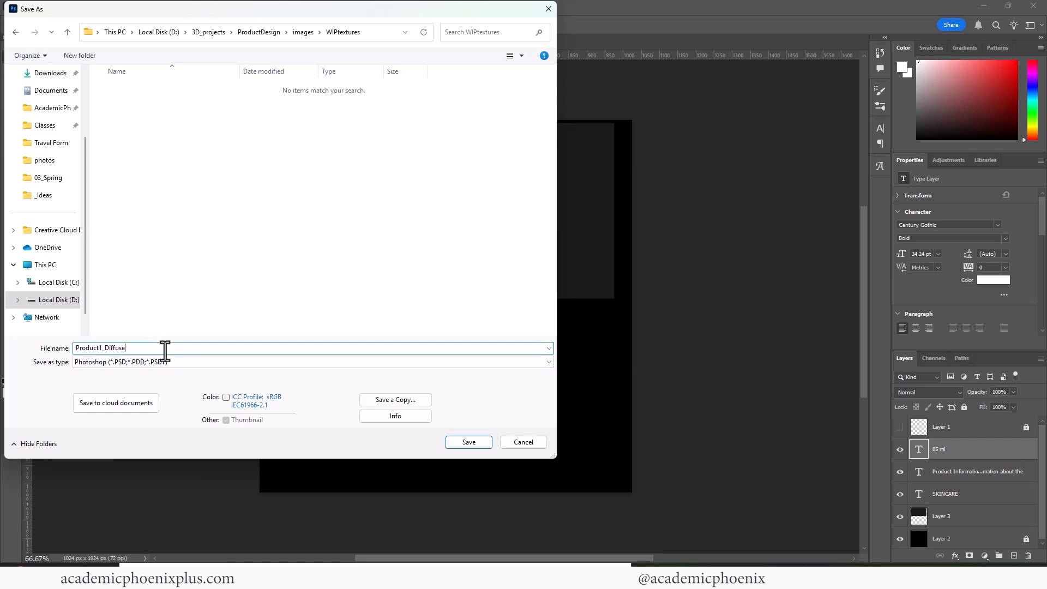
key("Return")
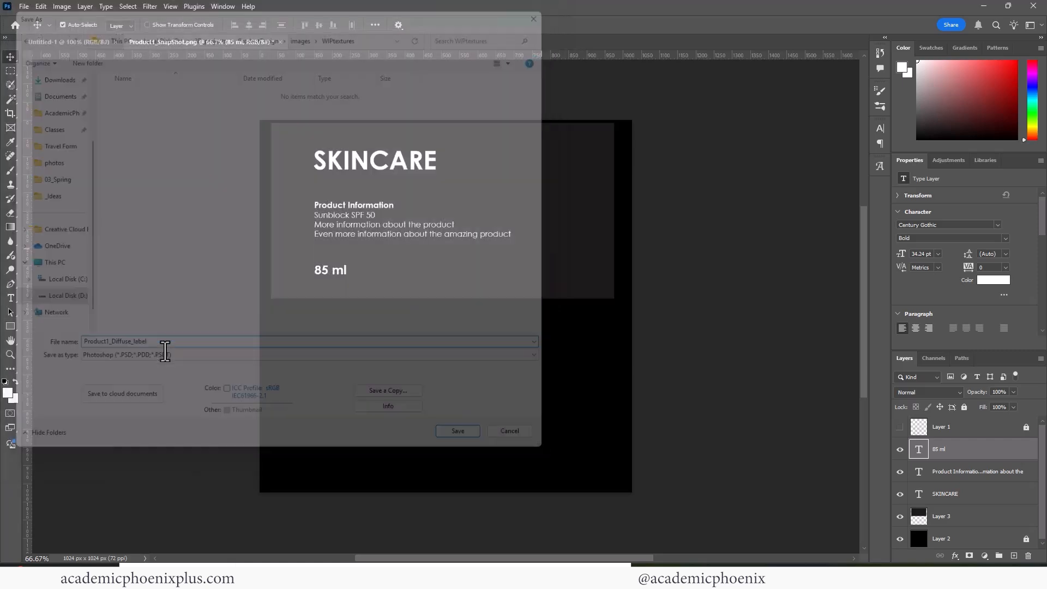
key("Return")
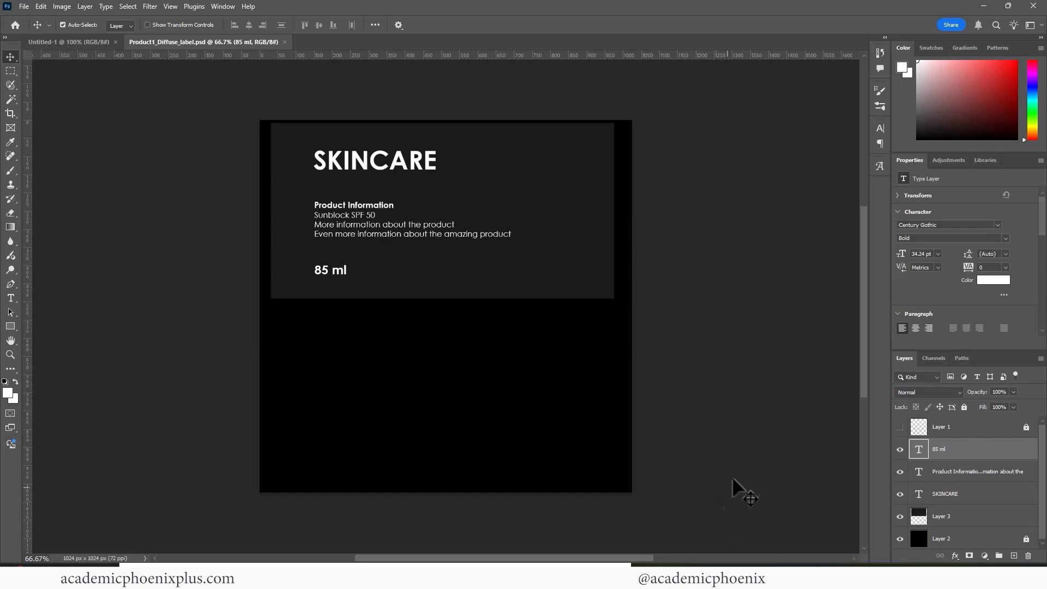
Assign a new aiStandardSurface material to the faces of the tube's upper UV shell.
left_click(645, 512)
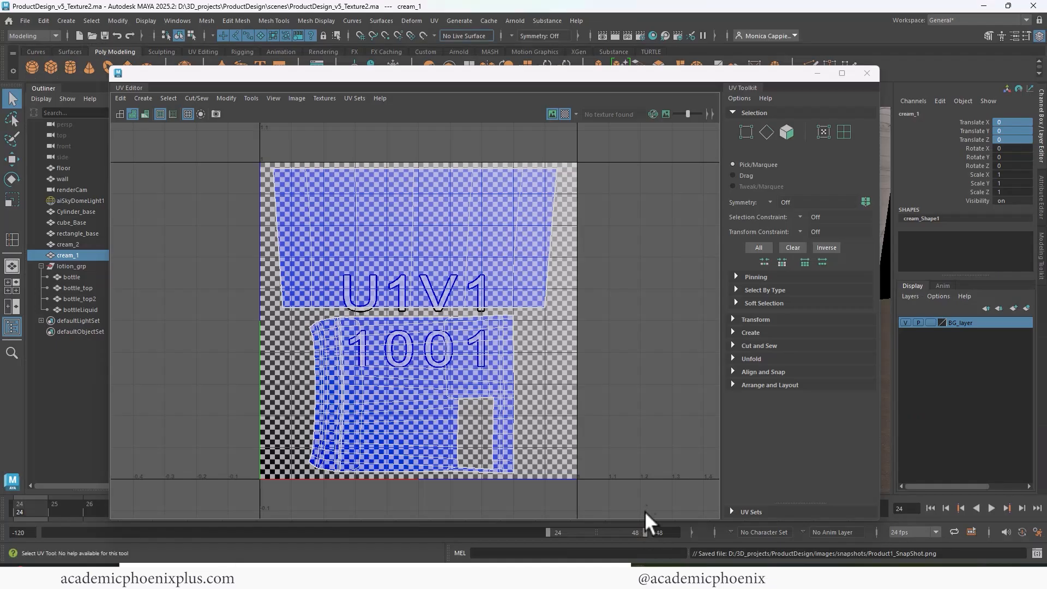
right_click_drag(506, 201, 503, 224)
left_click_drag(269, 214, 616, 239)
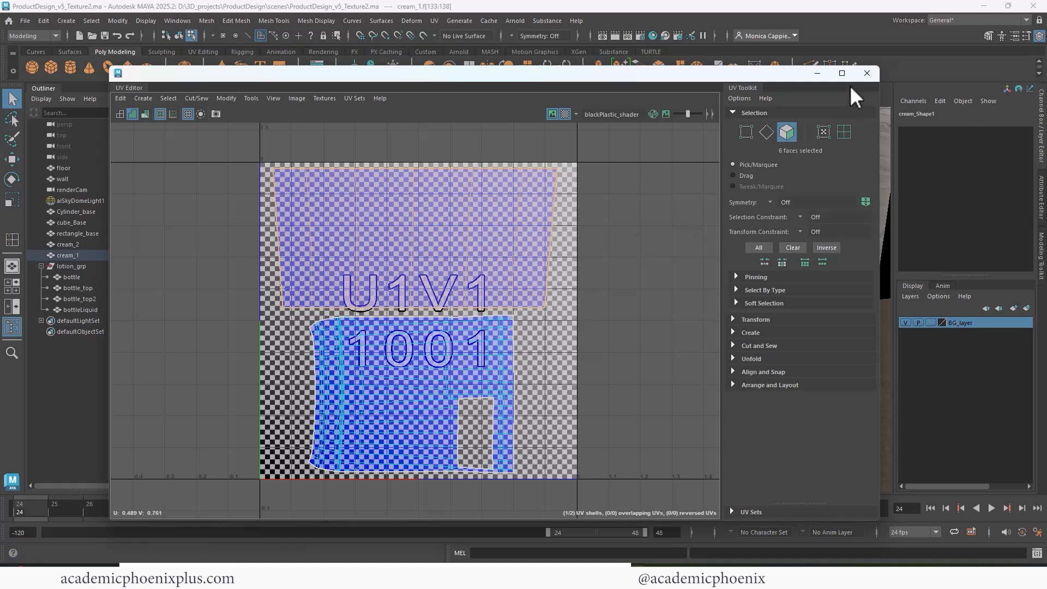
left_click(867, 73)
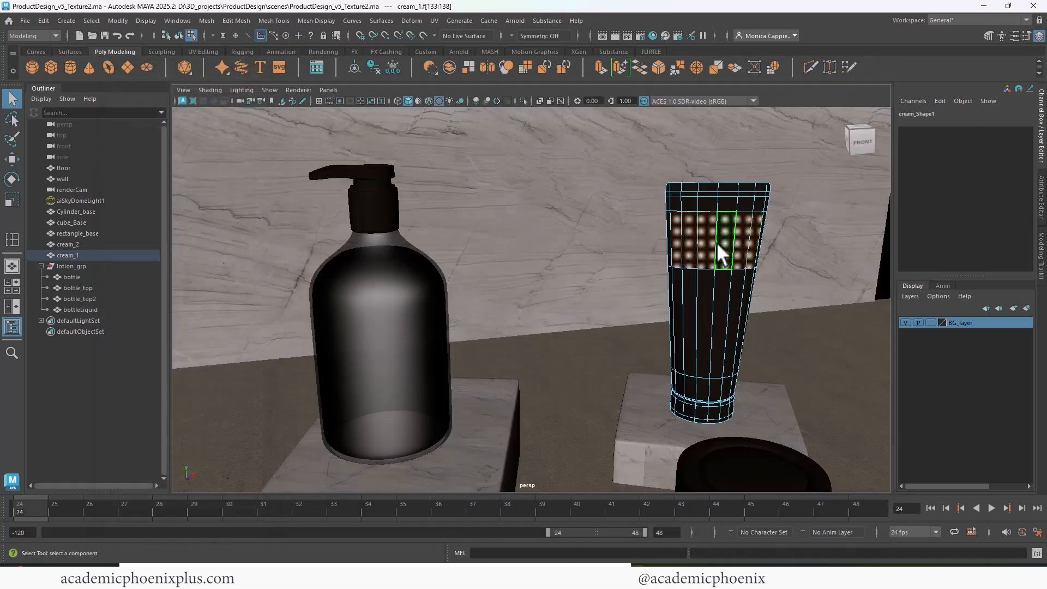
right_click_drag(719, 246, 816, 542)
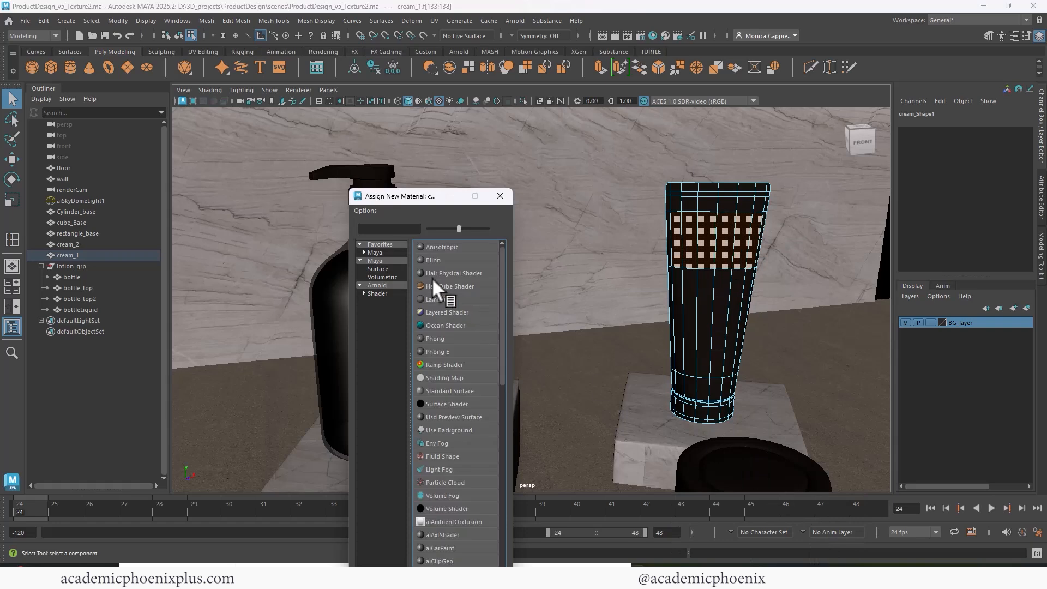
left_click(377, 285)
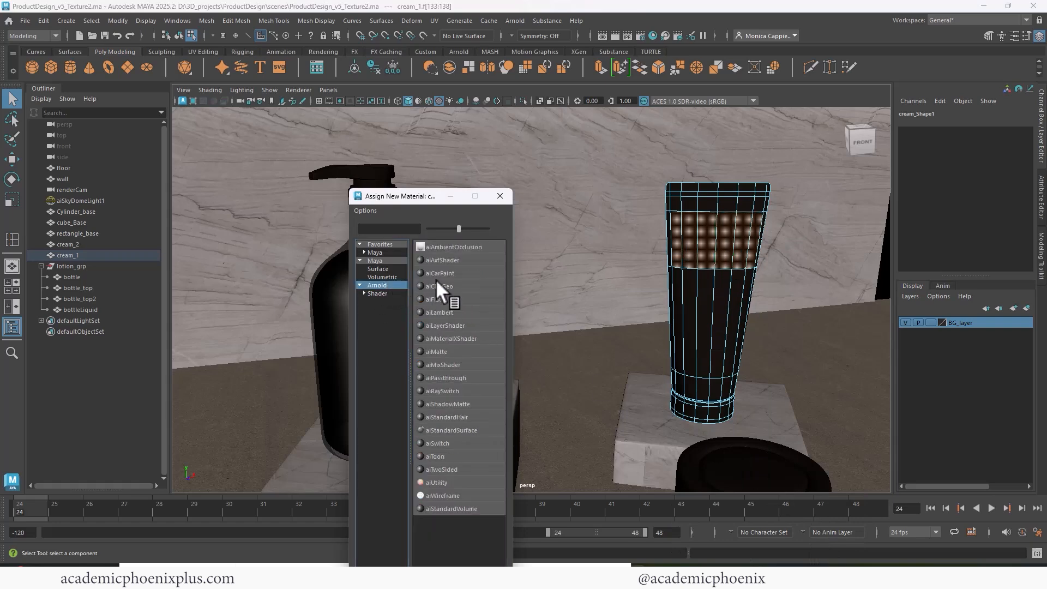
left_click(468, 430)
Drive the base color with a file texture loading images/WIPtextures/Product1_Diffuse_label.psd.
left_click(1012, 248)
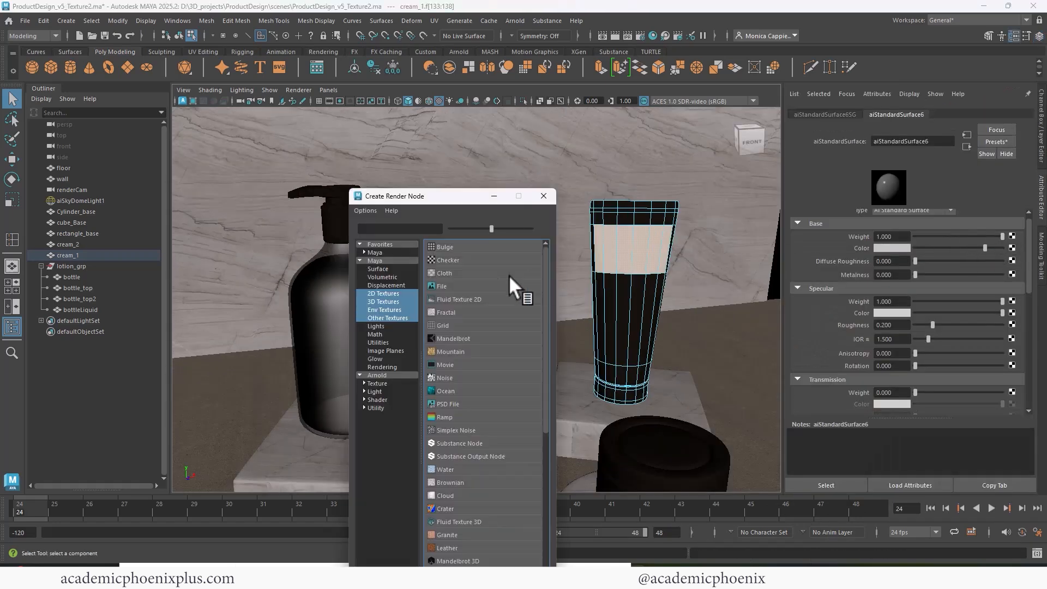
left_click(455, 283)
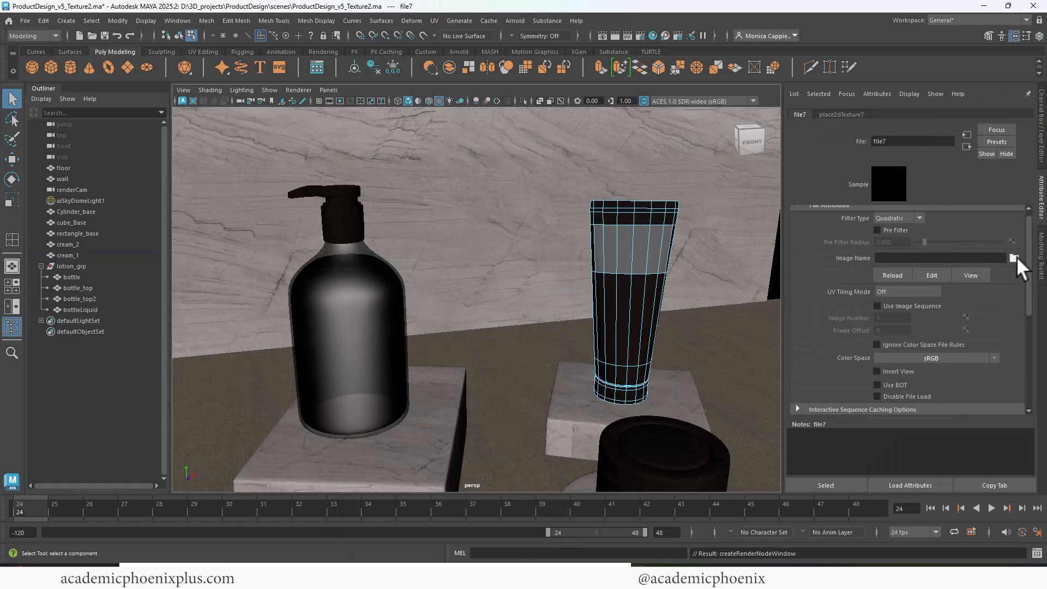
left_click(1015, 257)
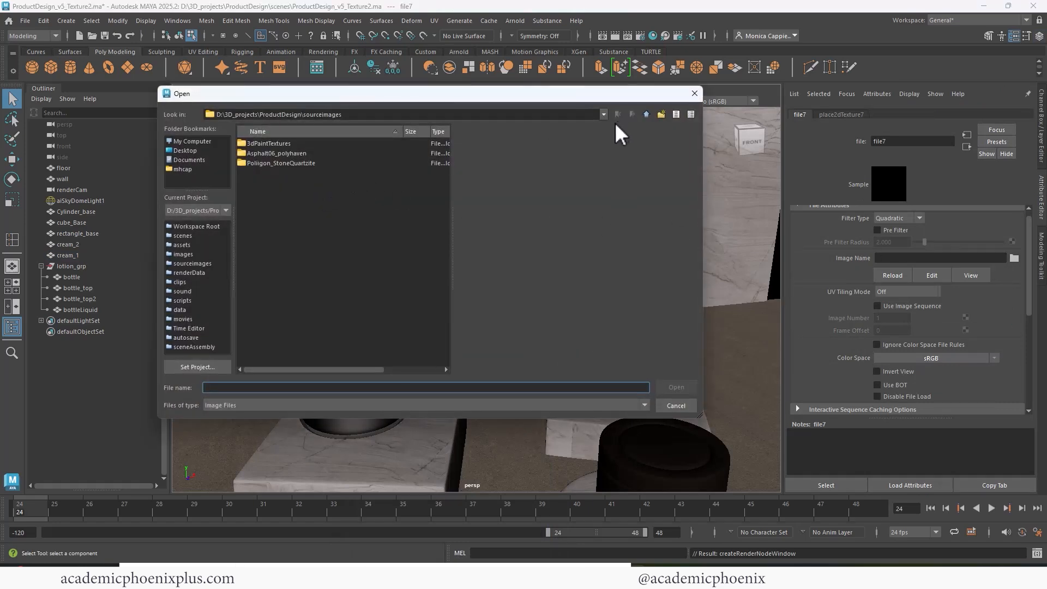
left_click(648, 113)
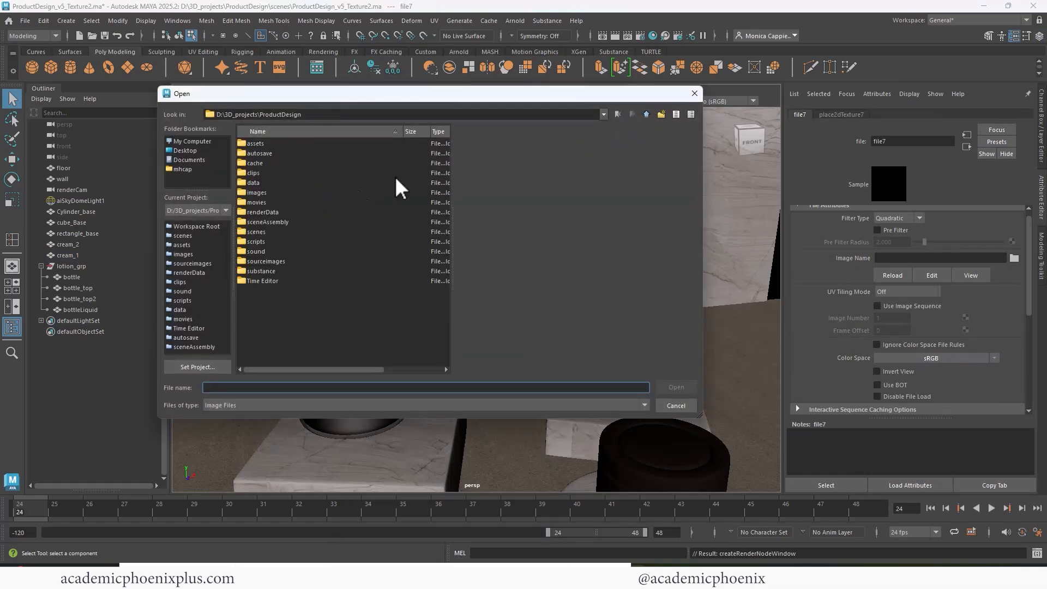
double_click(254, 193)
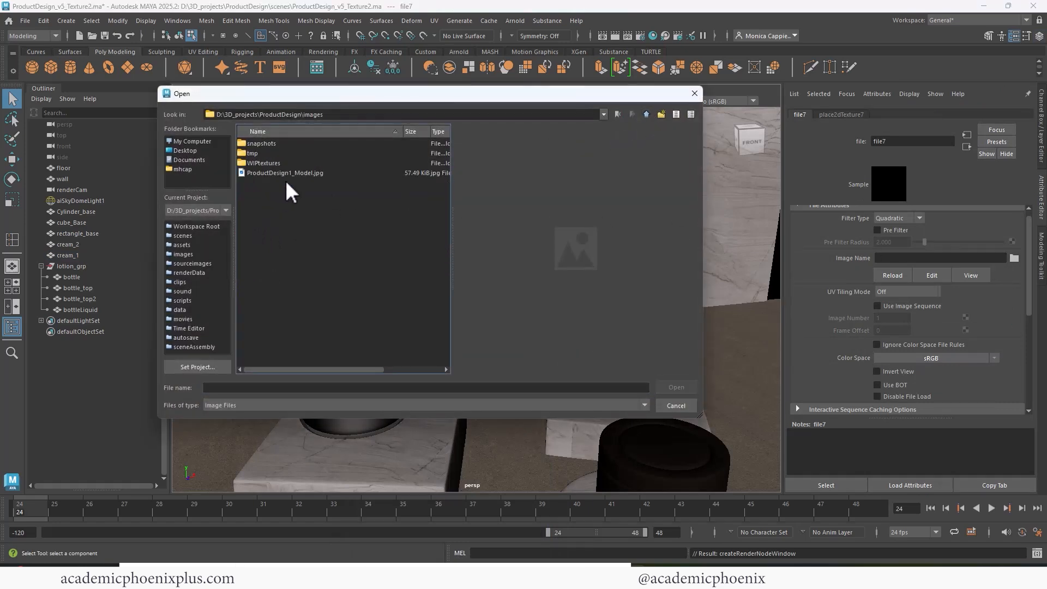
double_click(264, 163)
double_click(280, 143)
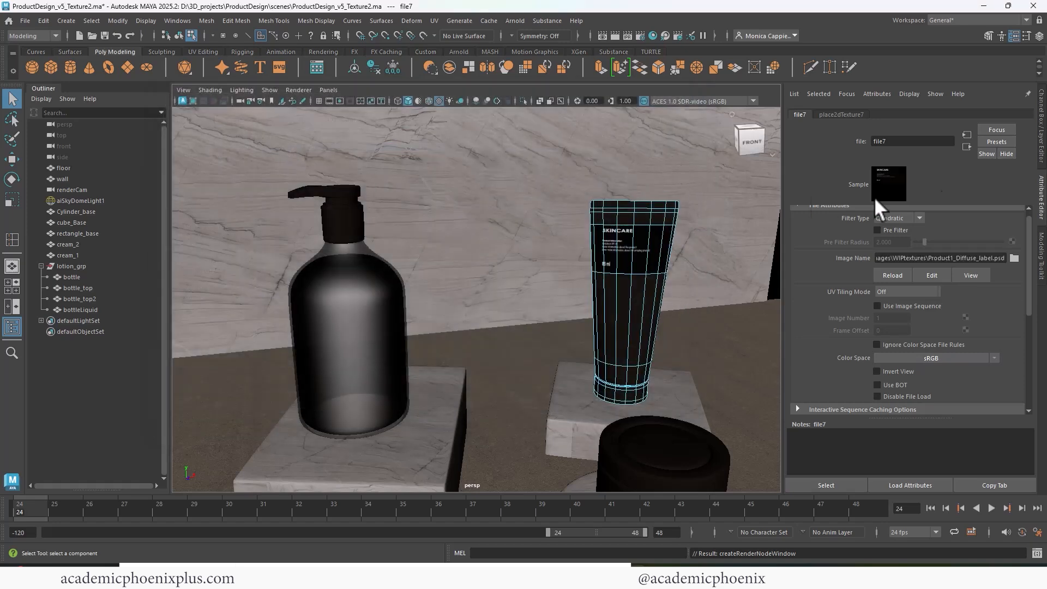
left_click(966, 146)
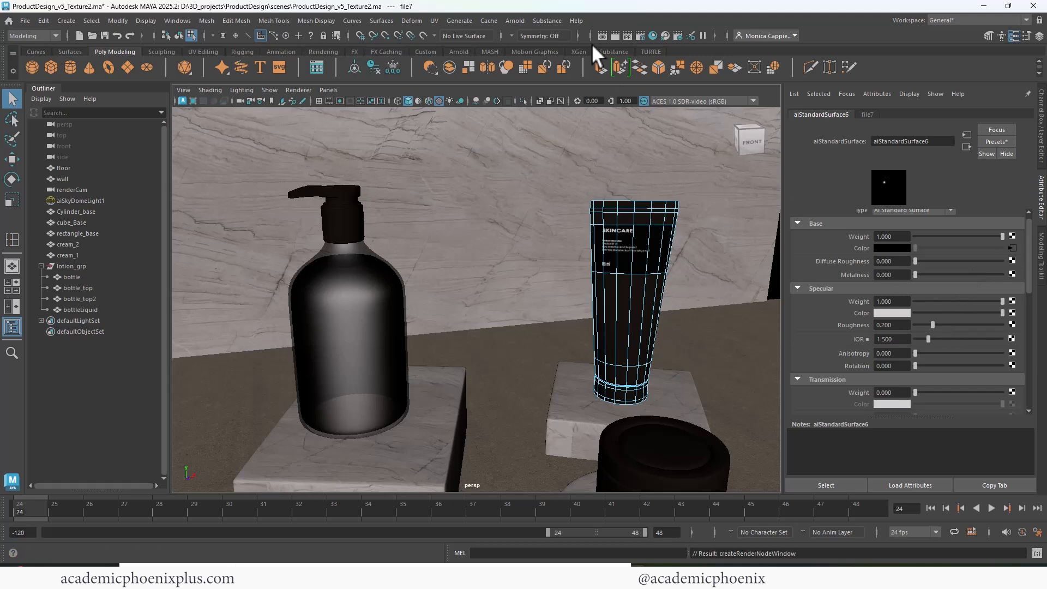
Render in Arnold, raise the label's specular roughness to about 0.3, and rotate the tube slightly.
left_click(613, 34)
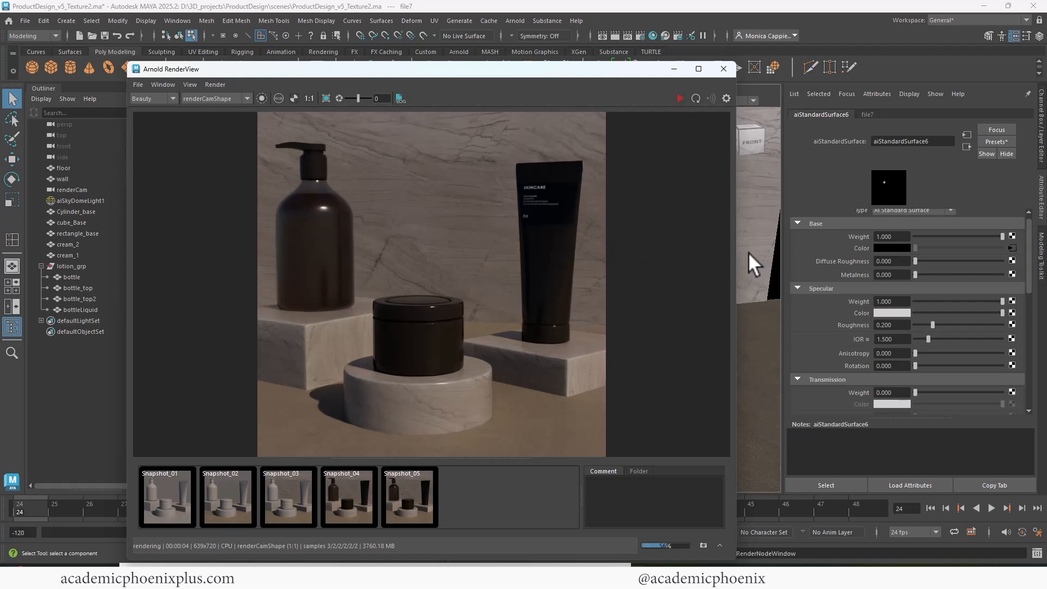
left_click_drag(932, 326, 941, 324)
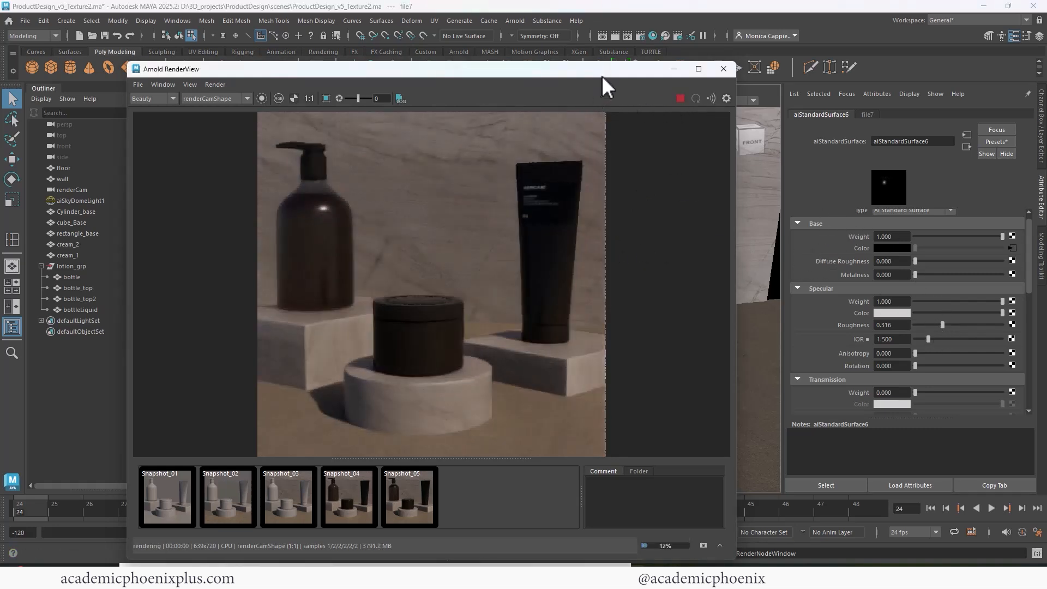
left_click_drag(610, 69, 493, 85)
left_click(636, 299)
right_click_drag(648, 250, 689, 230)
mouse_move(659, 308)
left_mouse_down()
mouse_move(636, 309)
mouse_move(649, 305)
left_mouse_up()
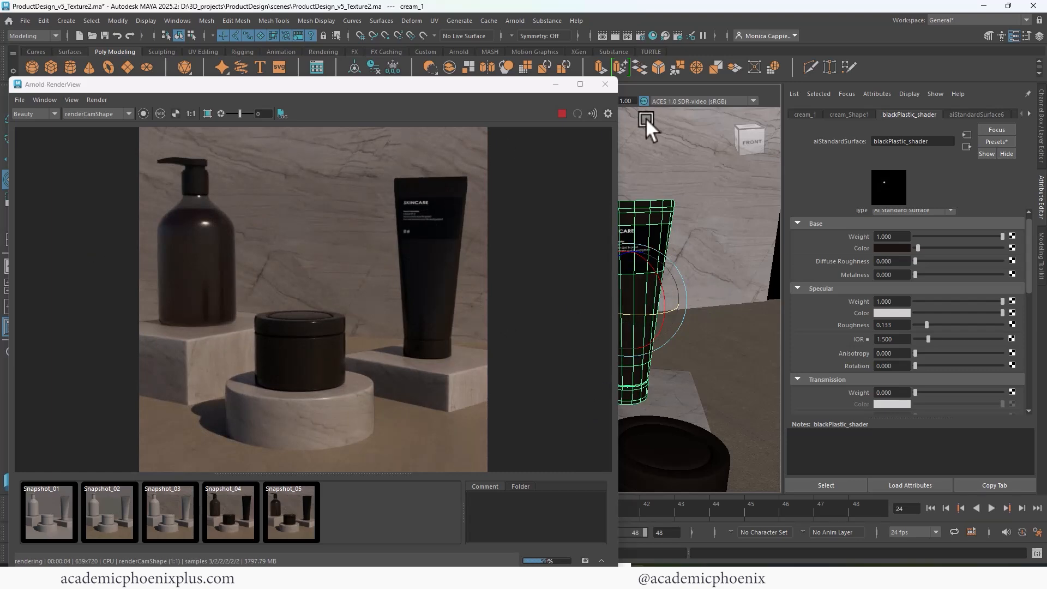
Maximize the render view, store the render as Snapshot_06, and close it.
left_click(580, 84)
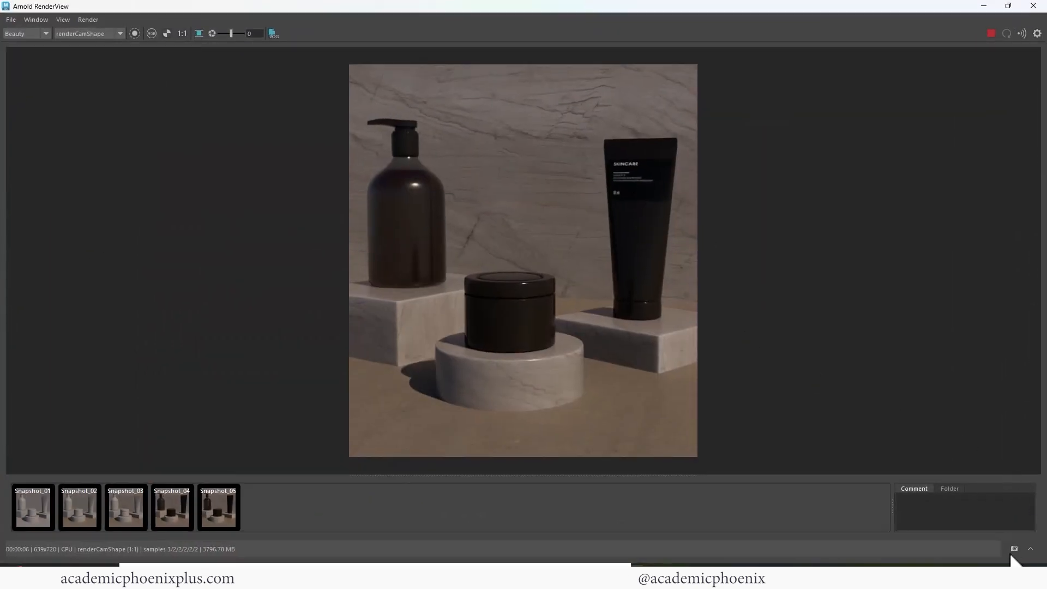
left_click(1014, 548)
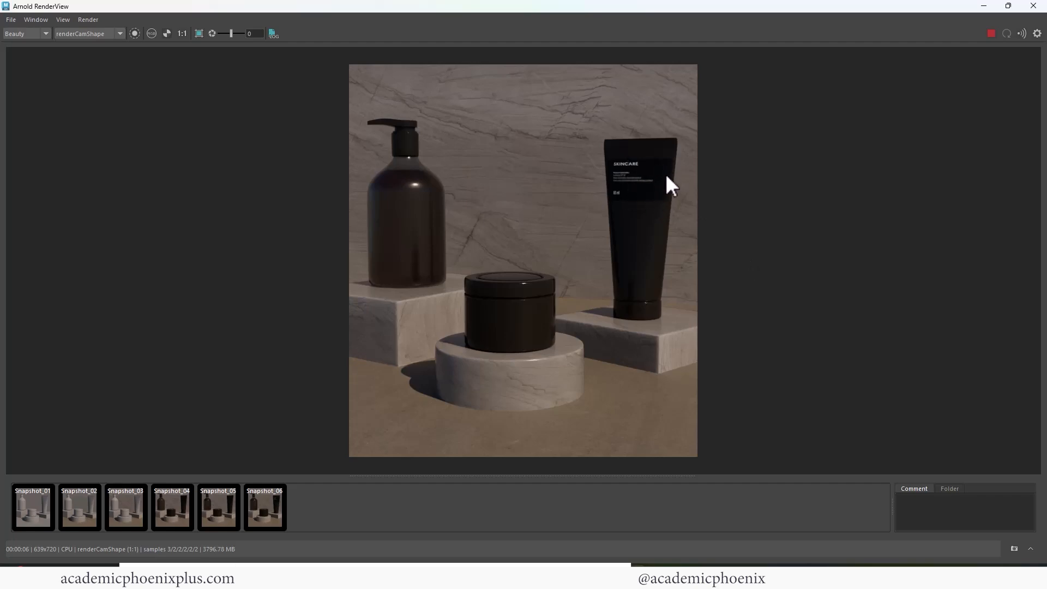
left_click(1033, 6)
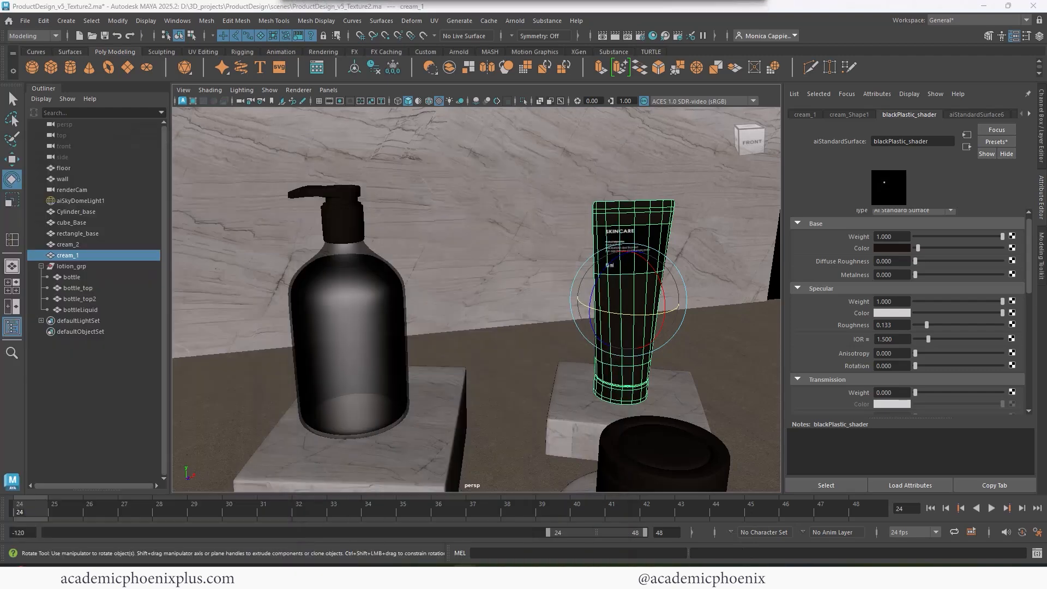
Give Layer 3, the label's background panel, a dark grey (#2f3030) Color Overlay.
left_click(649, 577)
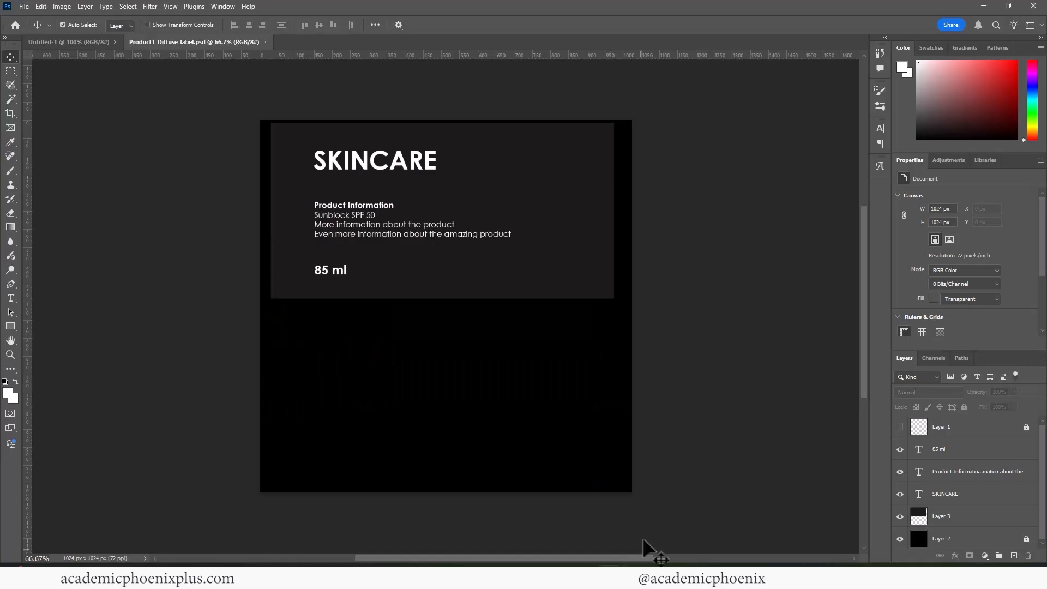
left_click(980, 517)
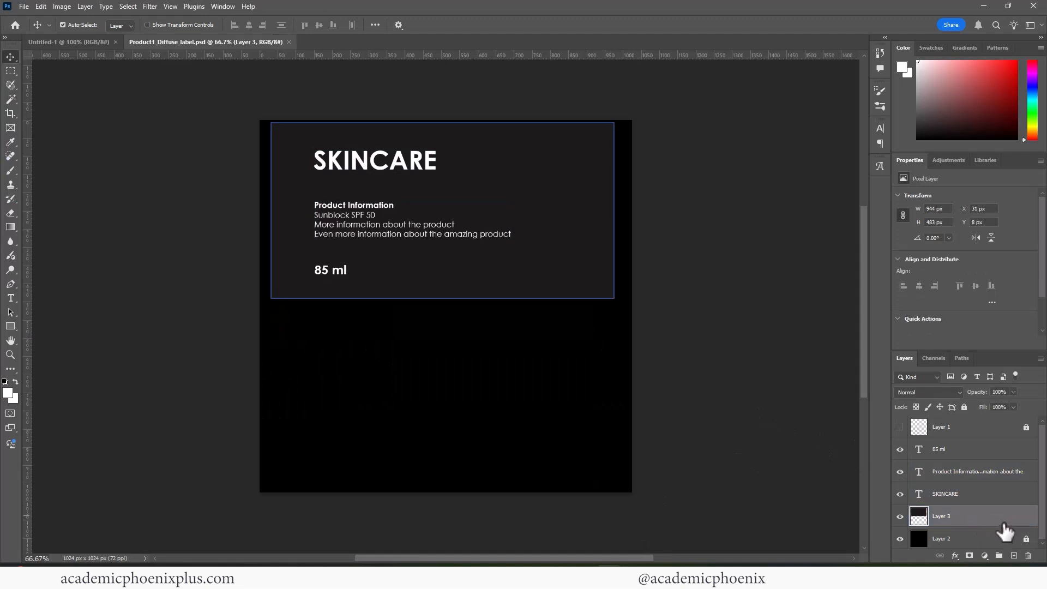
double_click(1010, 518)
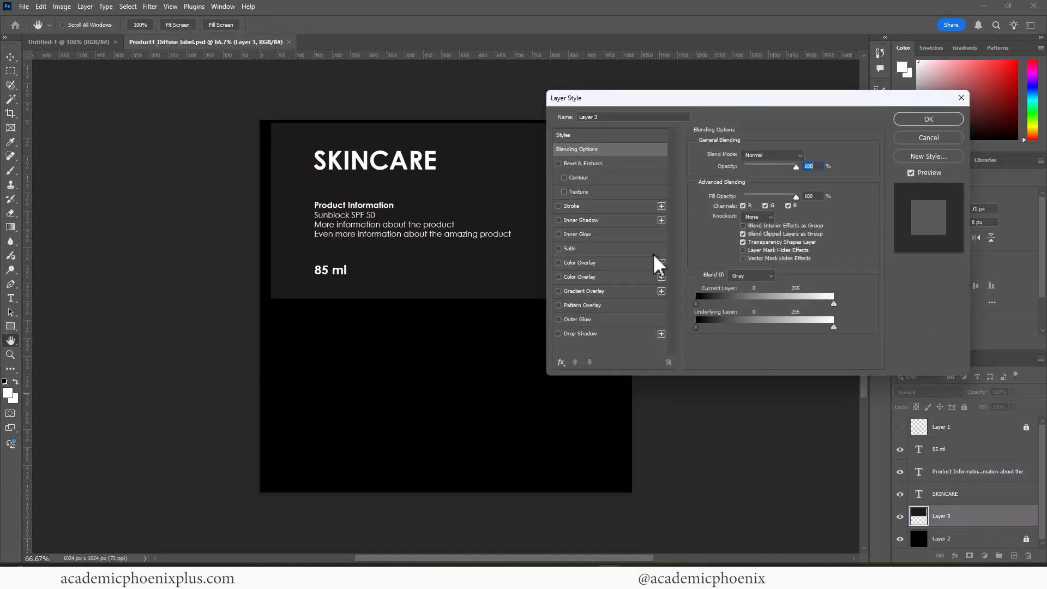
left_click(576, 277)
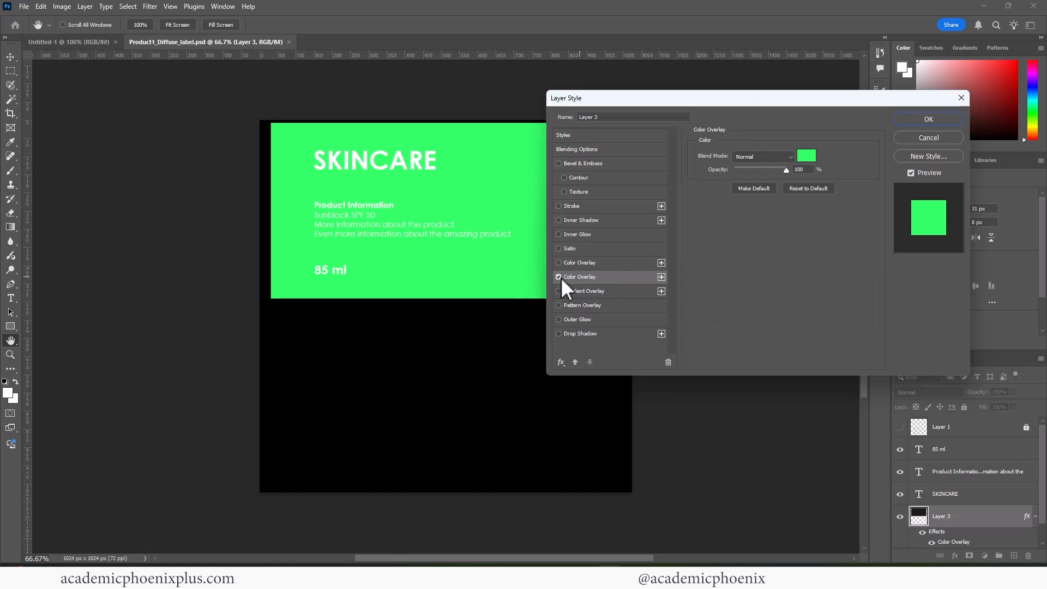
left_click(809, 154)
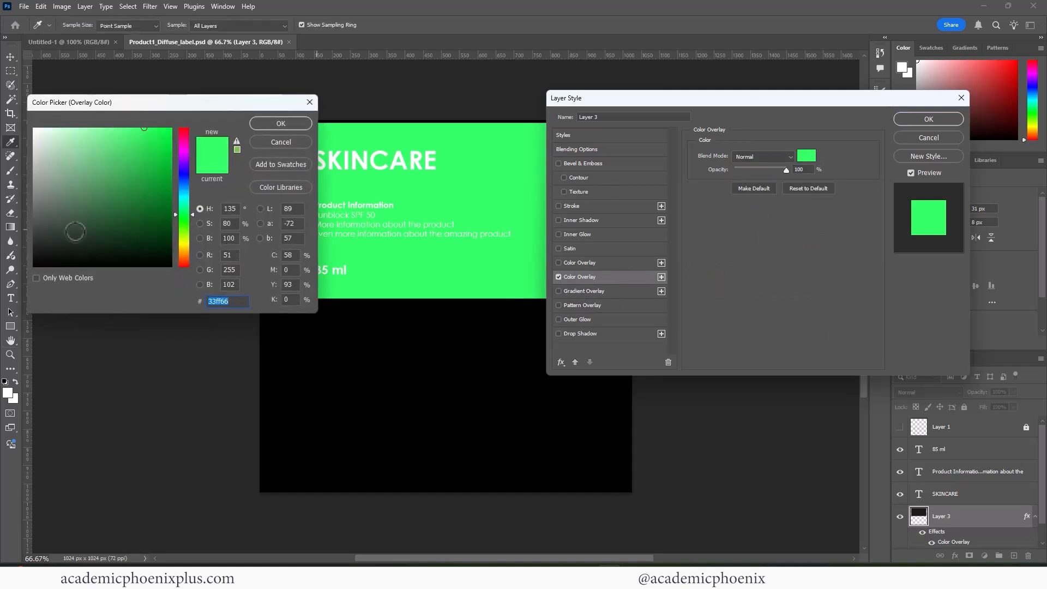
left_click(33, 211)
left_click_drag(33, 212, 34, 240)
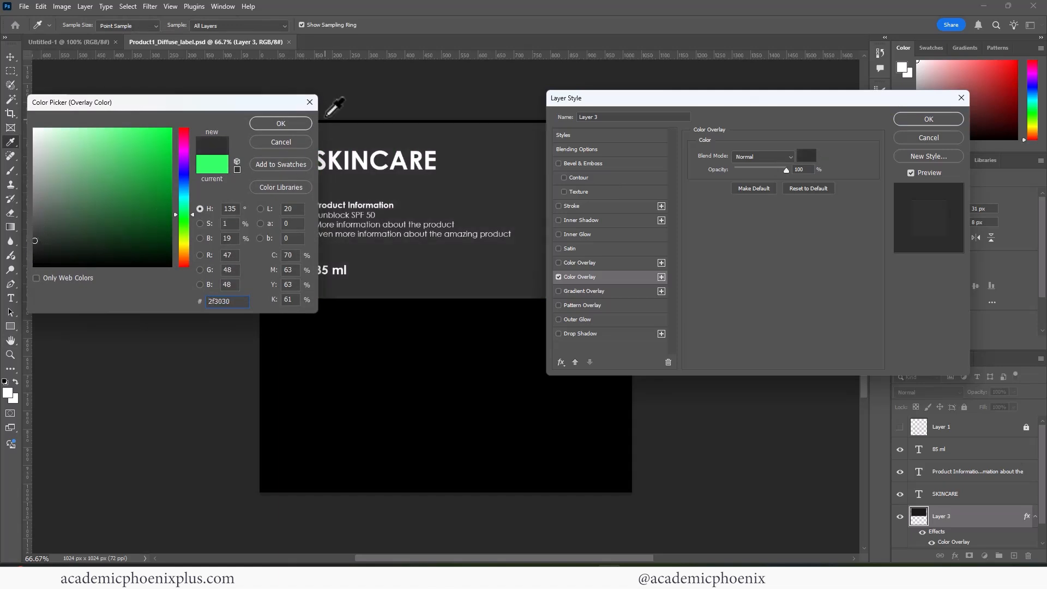
left_click(277, 122)
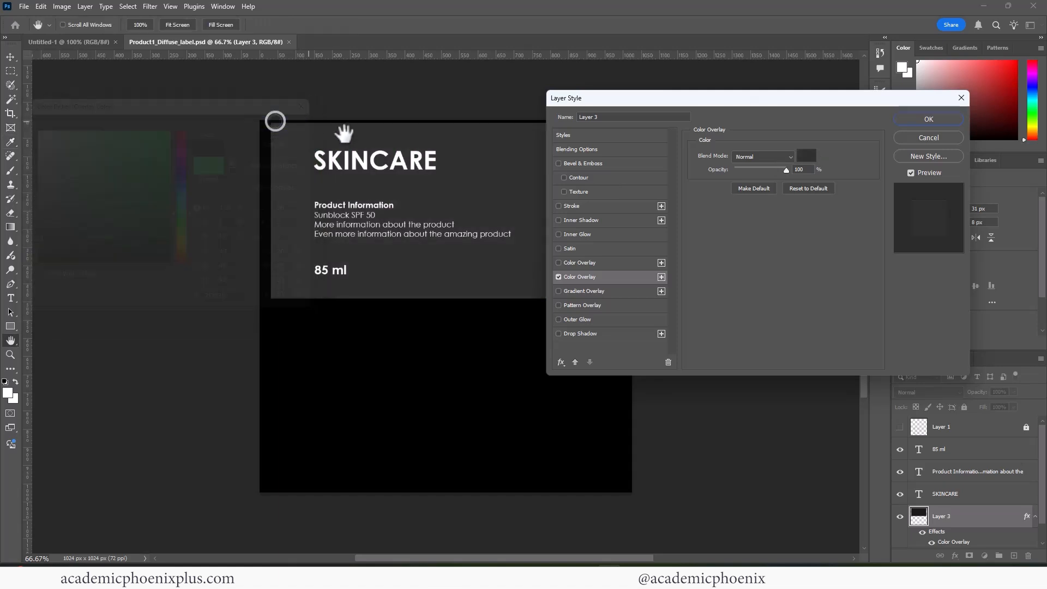
left_click(914, 120)
Scale the three text layers up together to about 128%.
left_click(951, 493)
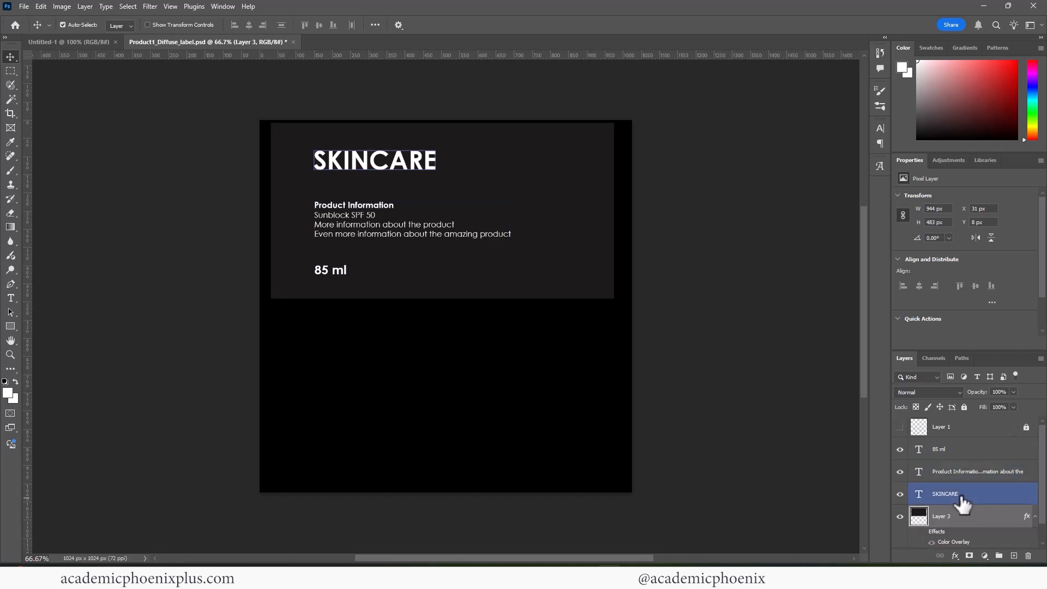
left_click(957, 451, "shift")
key("ctrl+t")
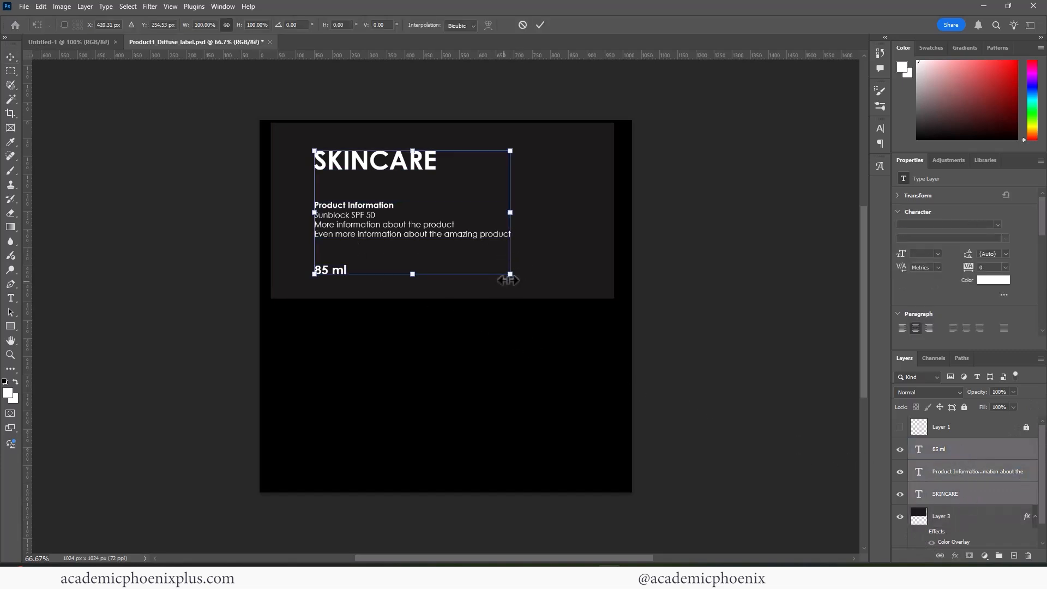
left_click_drag(510, 273, 535, 289)
left_click_drag(536, 148, 565, 132)
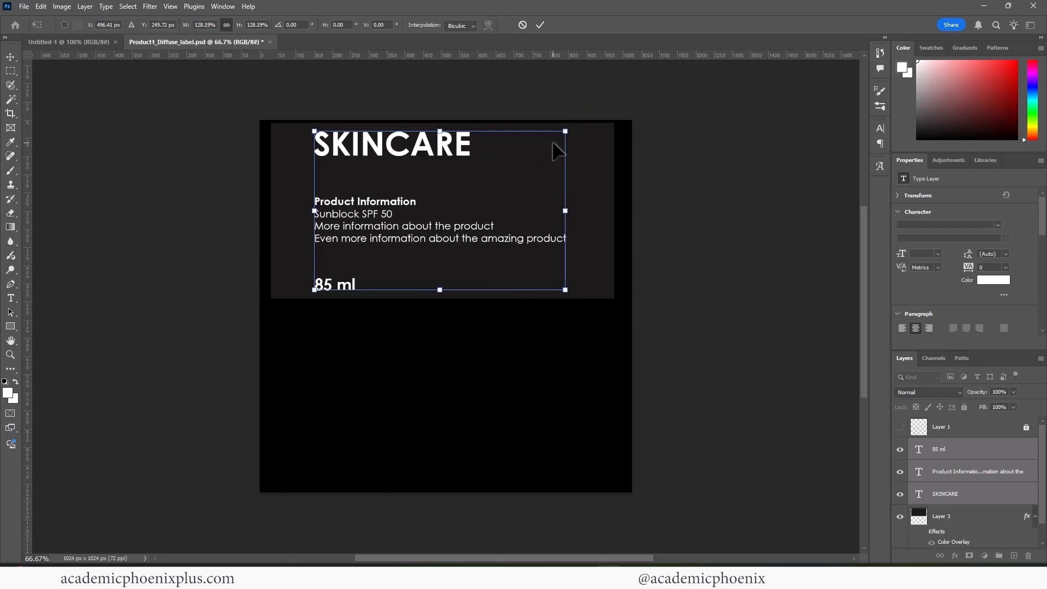
key("Return")
key("alt+Tab")
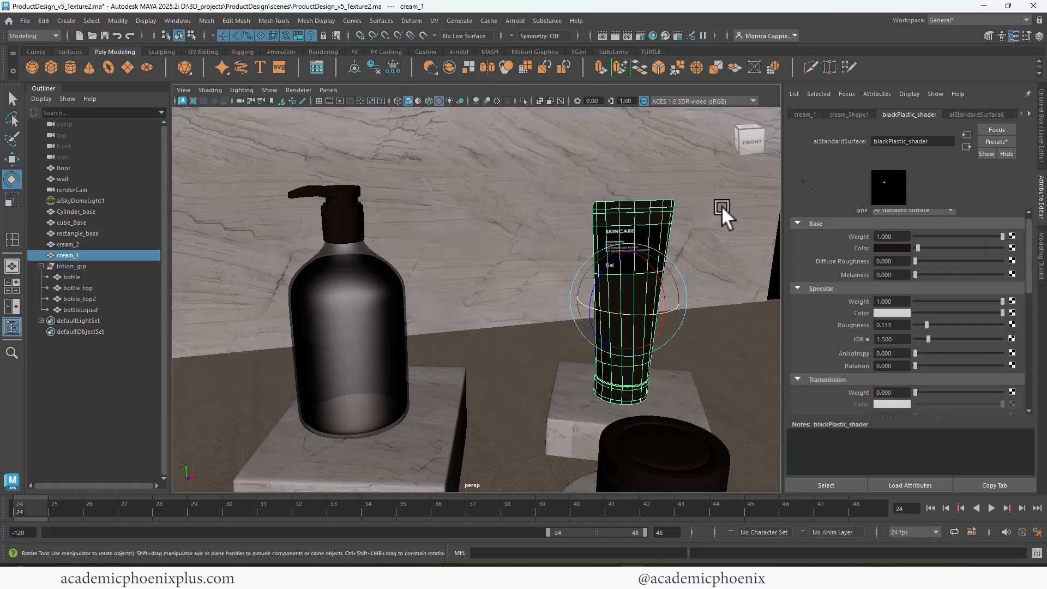
Rename the label material to product1_label_shader and save the Maya scene.
left_click(973, 114)
double_click(904, 141)
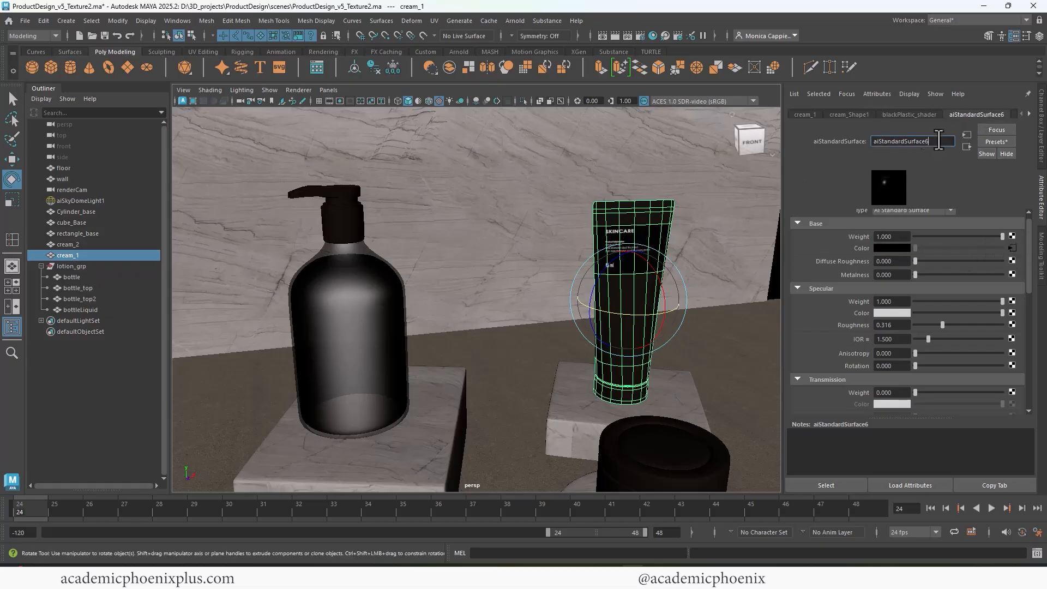
type("product1 label sahd")
key("BackSpace")
key("BackSpace")
key("BackSpace")
key("BackSpace")
type("shader")
key("Return")
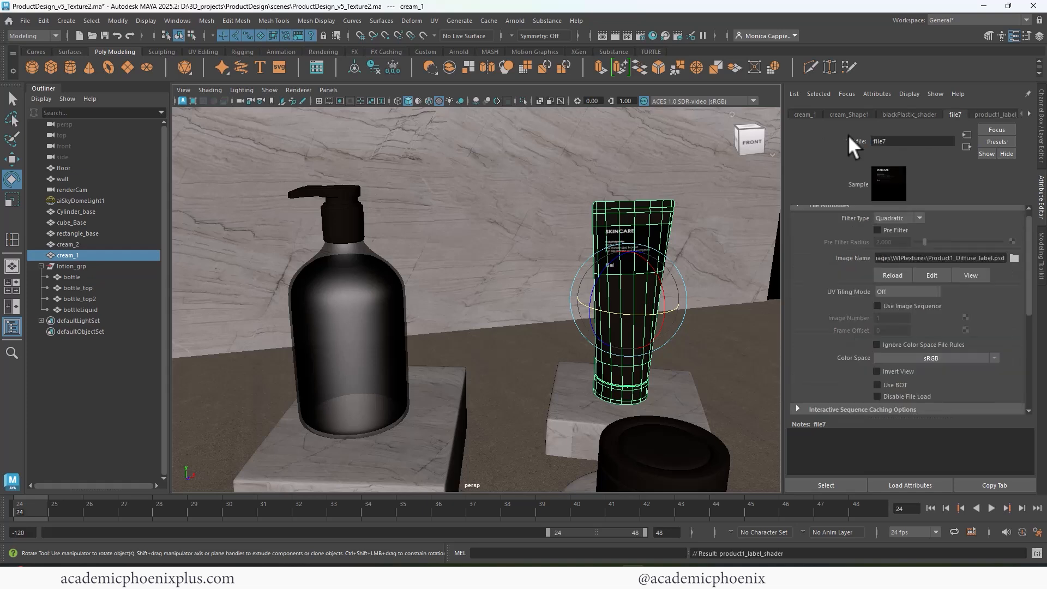
key("ctrl+s")
Reload the edited label texture and check it with an Arnold render.
left_click(892, 274)
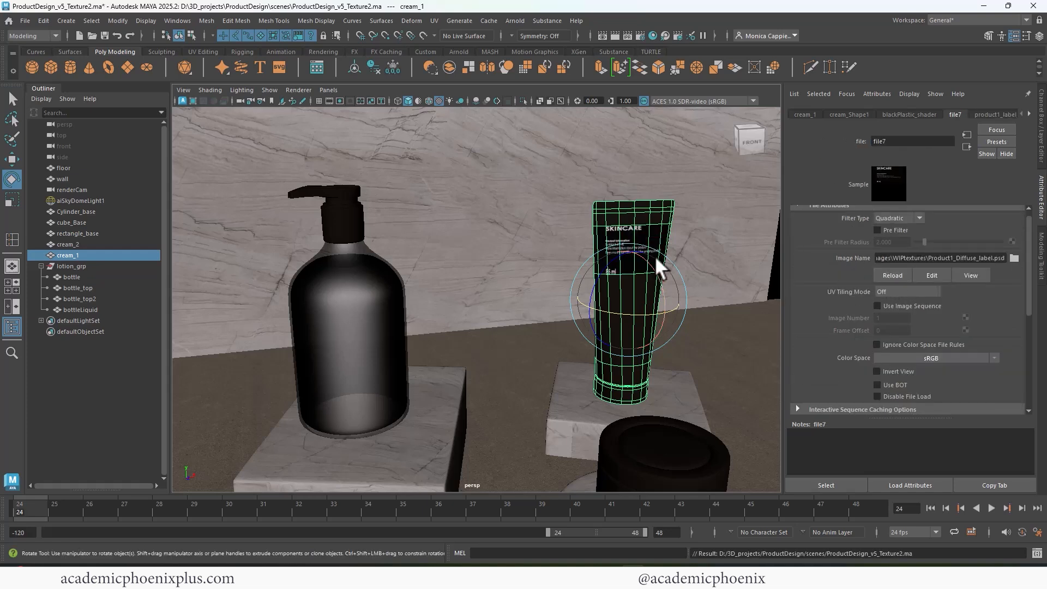
left_click(613, 36)
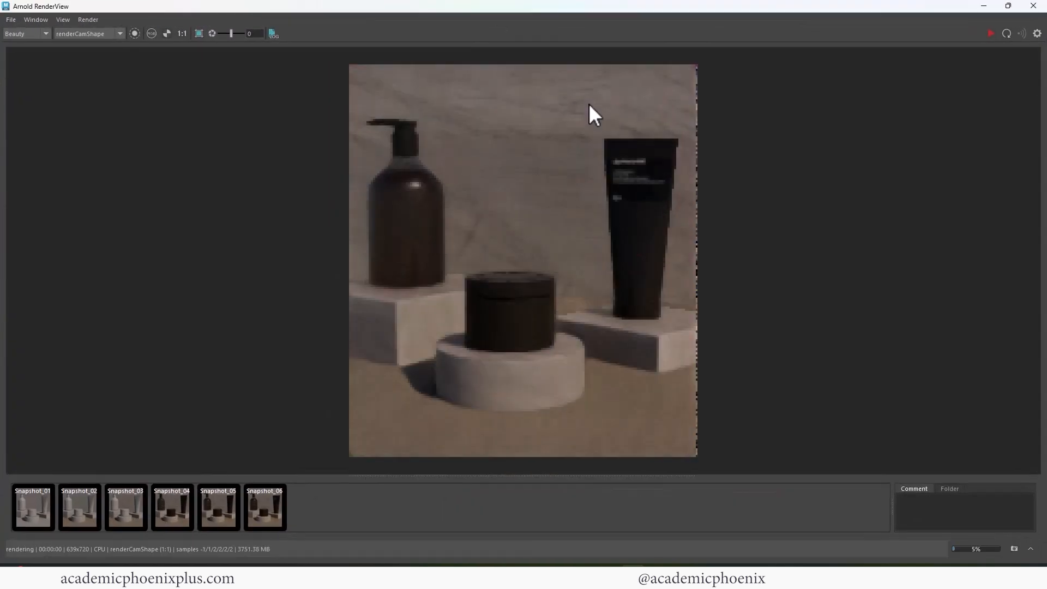
scroll(902, 254, "up", 4)
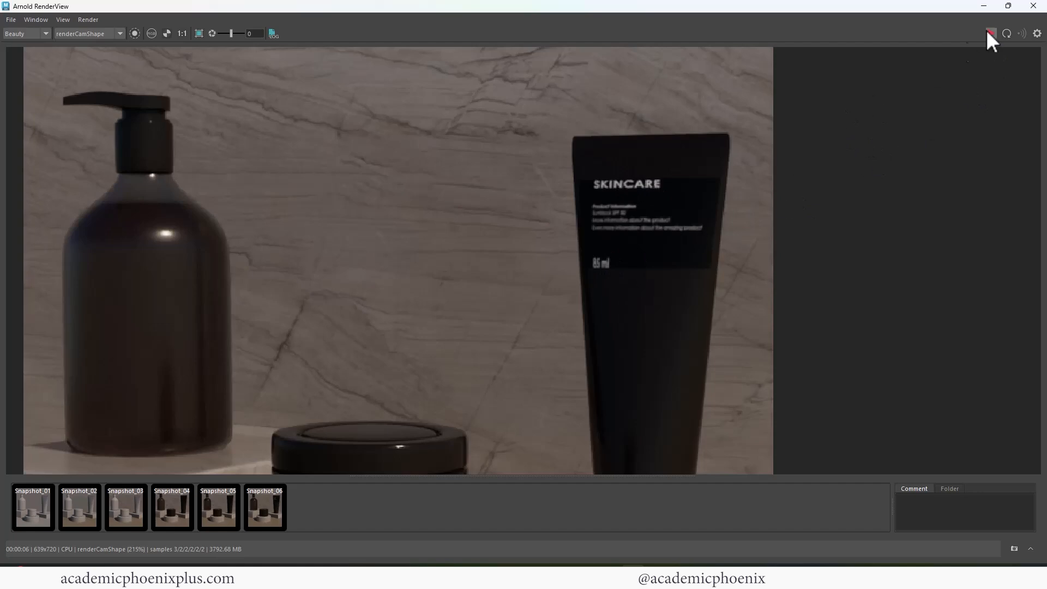
left_click(1033, 5)
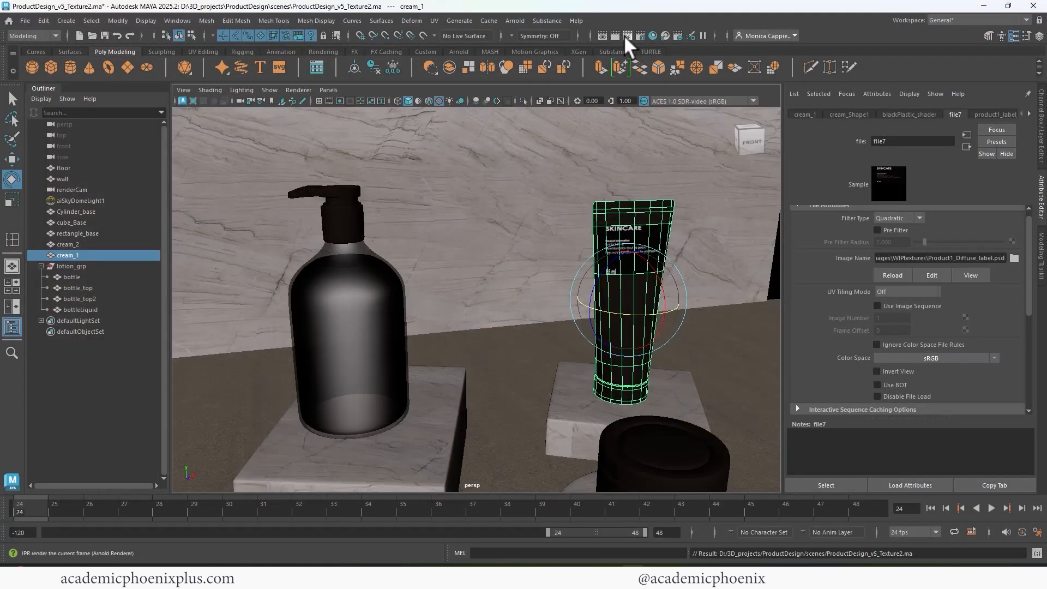
Open the tube's UV Editor with the label texture shown and select the label UV shell's faces.
left_click(435, 20)
left_click(443, 34)
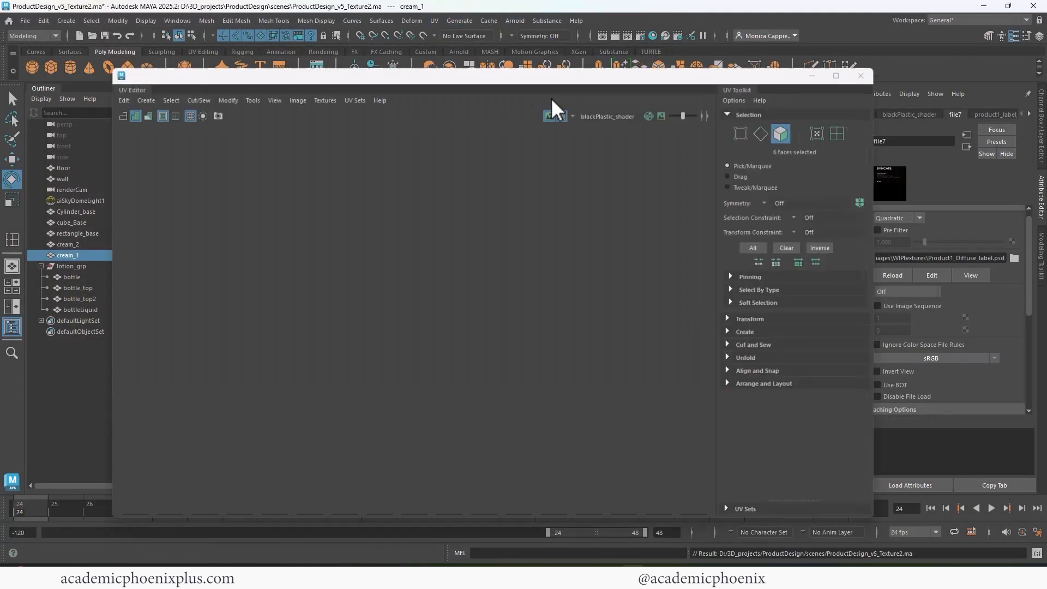
left_click(564, 112)
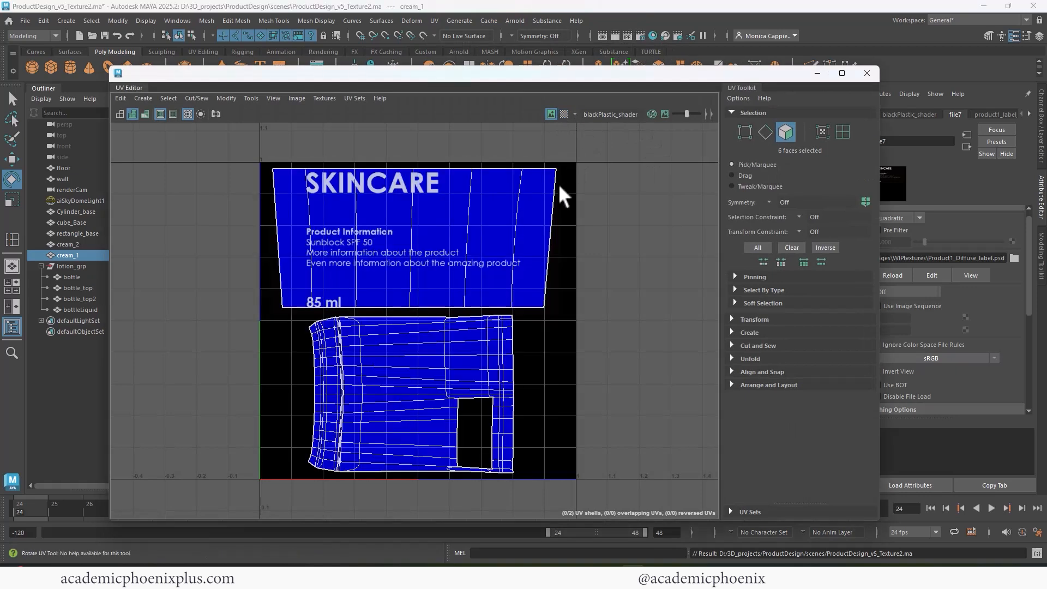
scroll(393, 214, "up", 2)
right_click_drag(384, 224, 382, 257)
left_click_drag(288, 232, 579, 269)
Stretch the label UV shell vertically and rotate it level, then close the UV Editor.
key("r")
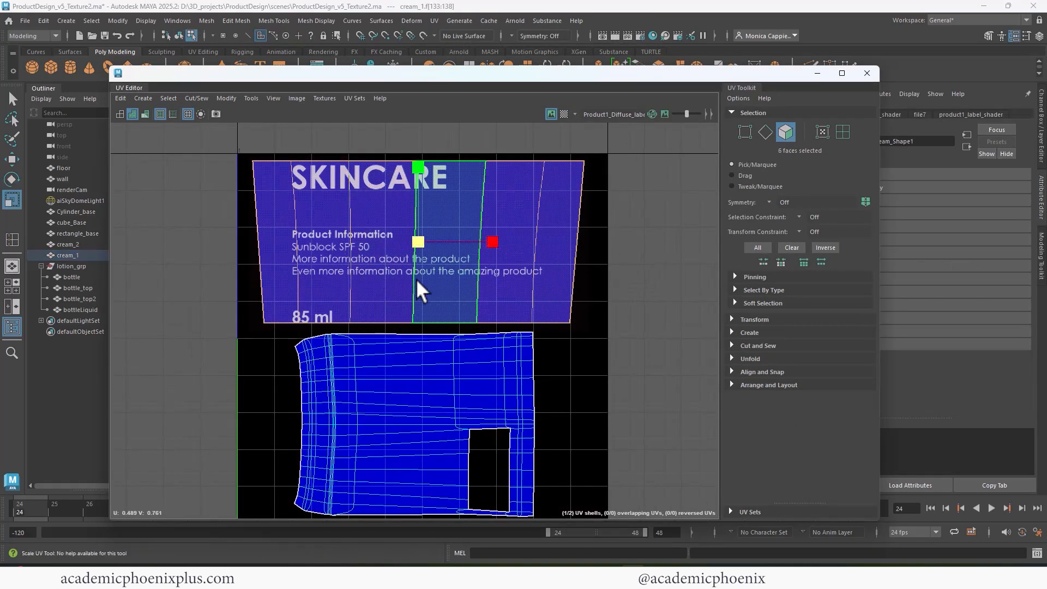
left_click_drag(415, 165, 415, 162)
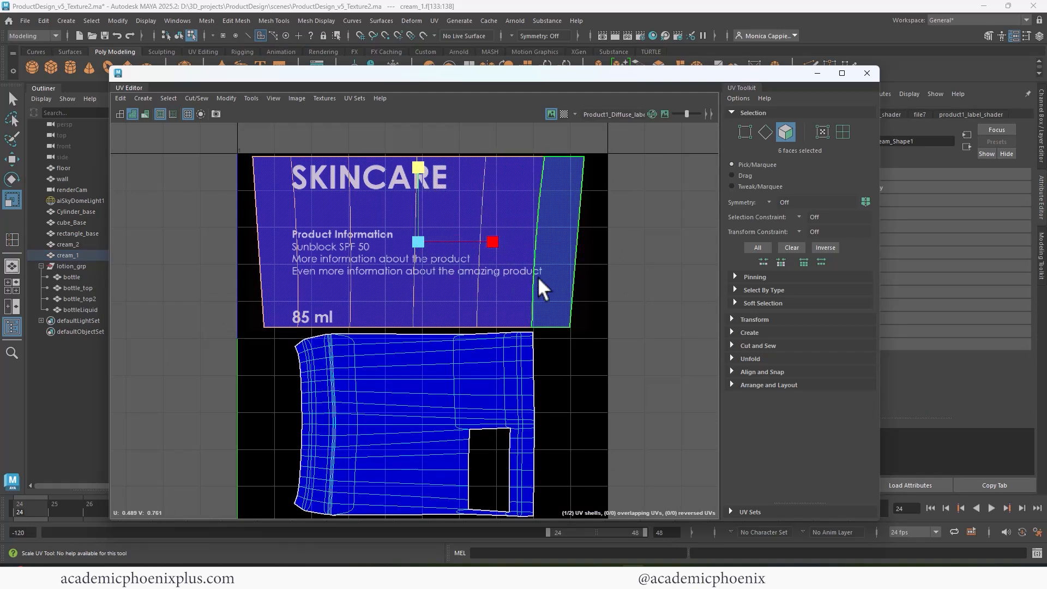
right_click_drag(538, 220, 467, 213, "shift")
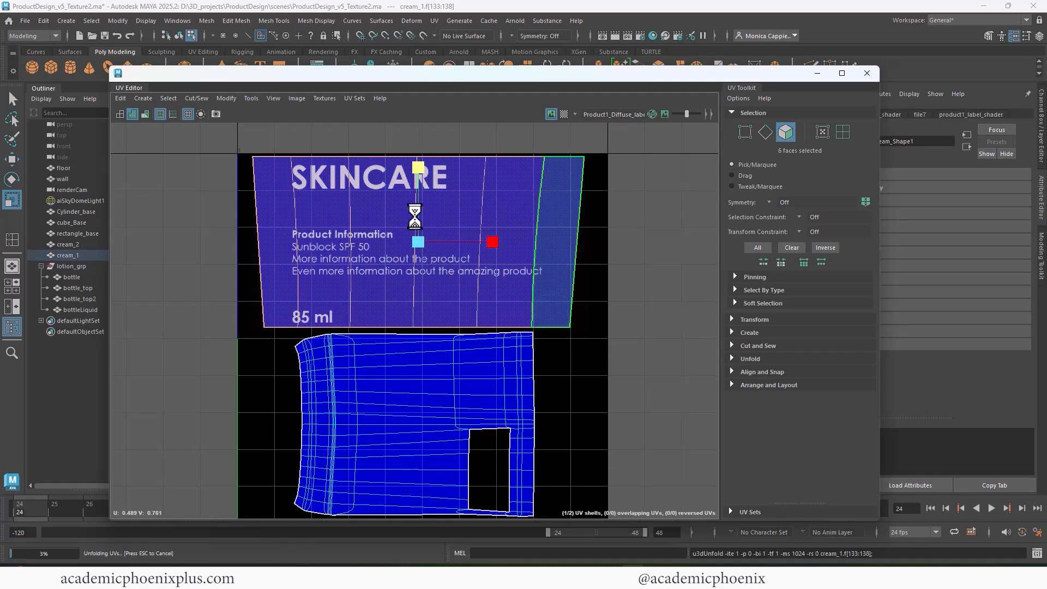
left_click_drag(415, 161, 414, 157)
key("e")
left_click_drag(491, 181, 475, 200)
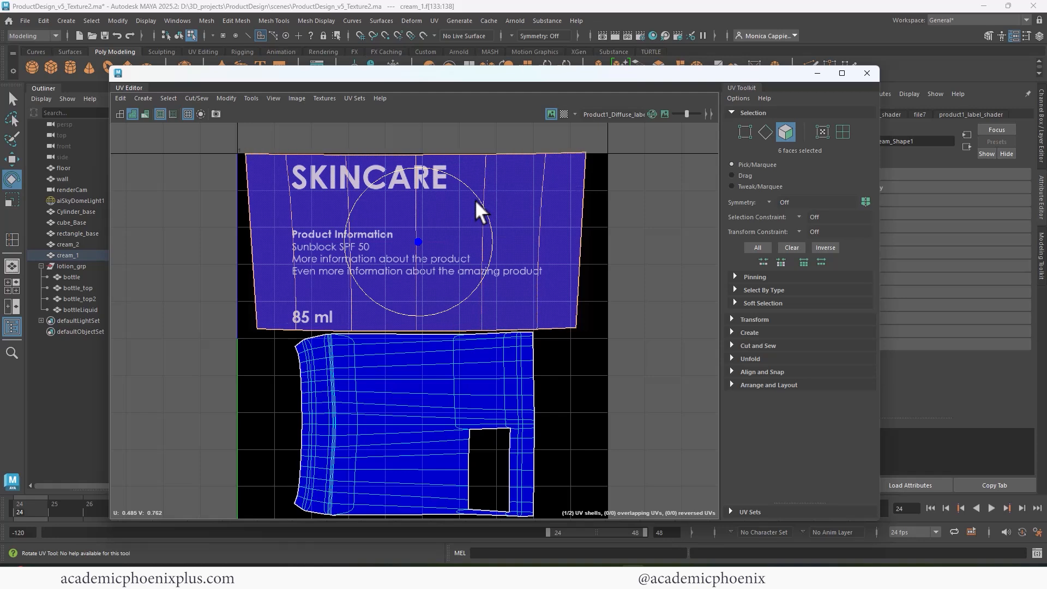
left_click(867, 73)
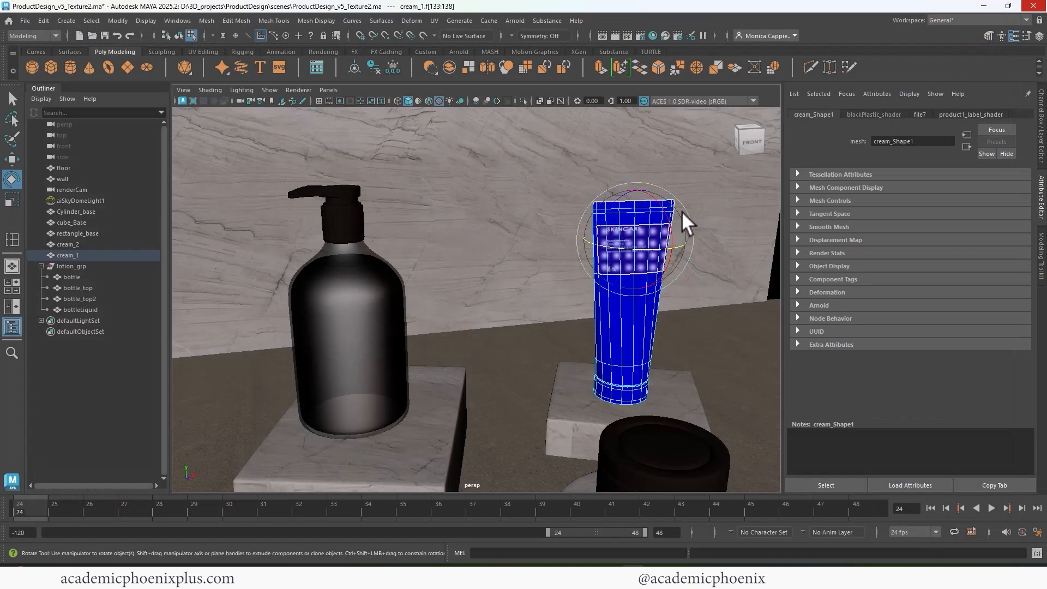
Select the jar (cream_2) as a whole object.
mouse_move(681, 211)
left_mouse_down("alt")
mouse_move(578, 203)
mouse_move(699, 207)
mouse_move(676, 217)
left_mouse_up("alt")
right_click_drag(676, 217, 563, 205, "alt")
middle_click_drag(564, 204, 534, 179, "alt")
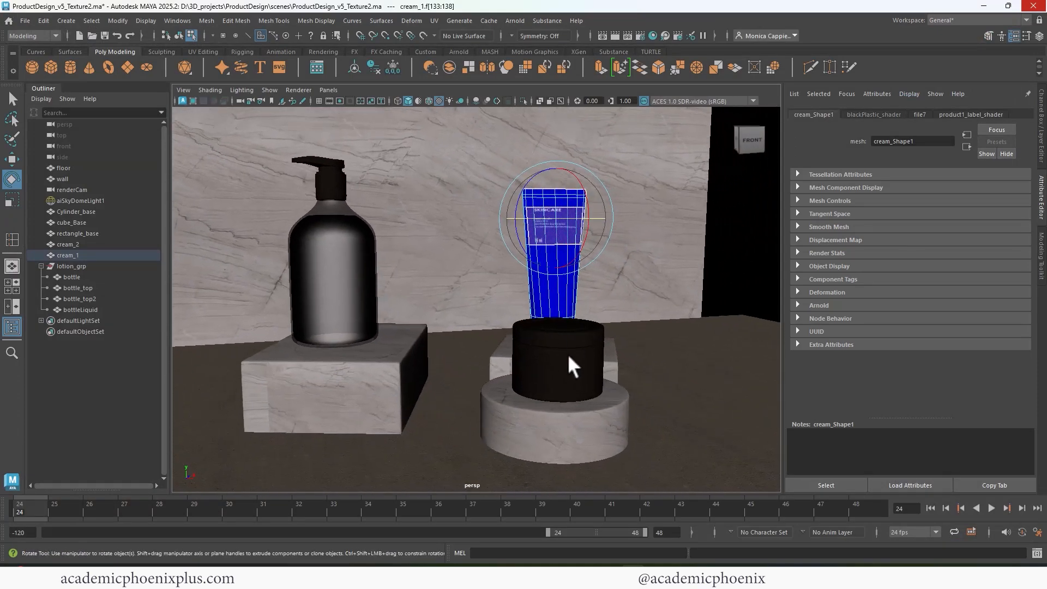
left_click(567, 358)
right_click(571, 341)
left_click(626, 234)
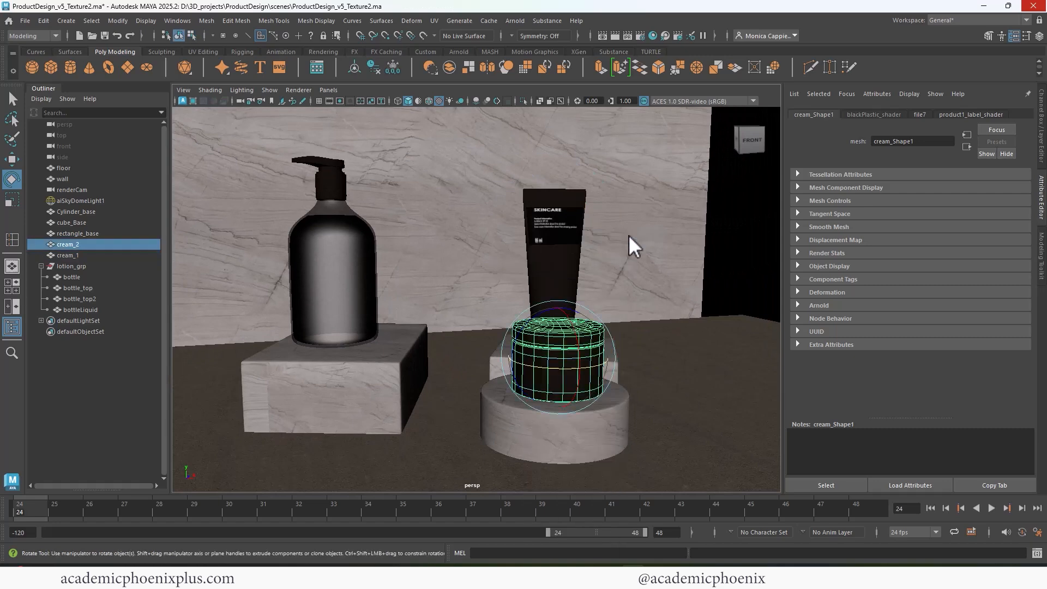
Export the jar's UV layout as a 1024 × 1024 UV snapshot named Product2_SnapShot.png.
left_click(434, 20)
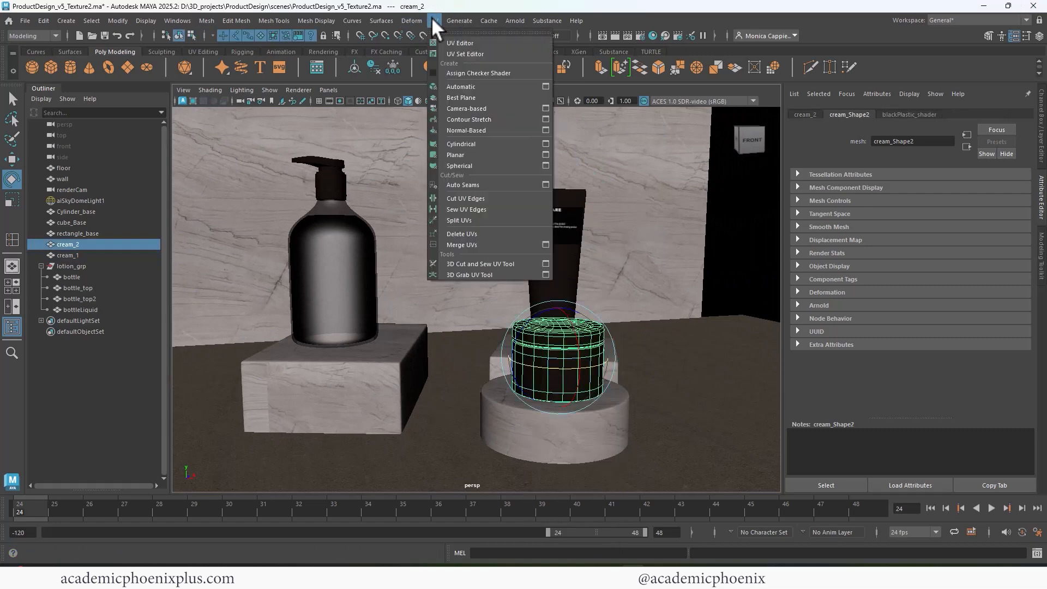
left_click(456, 44)
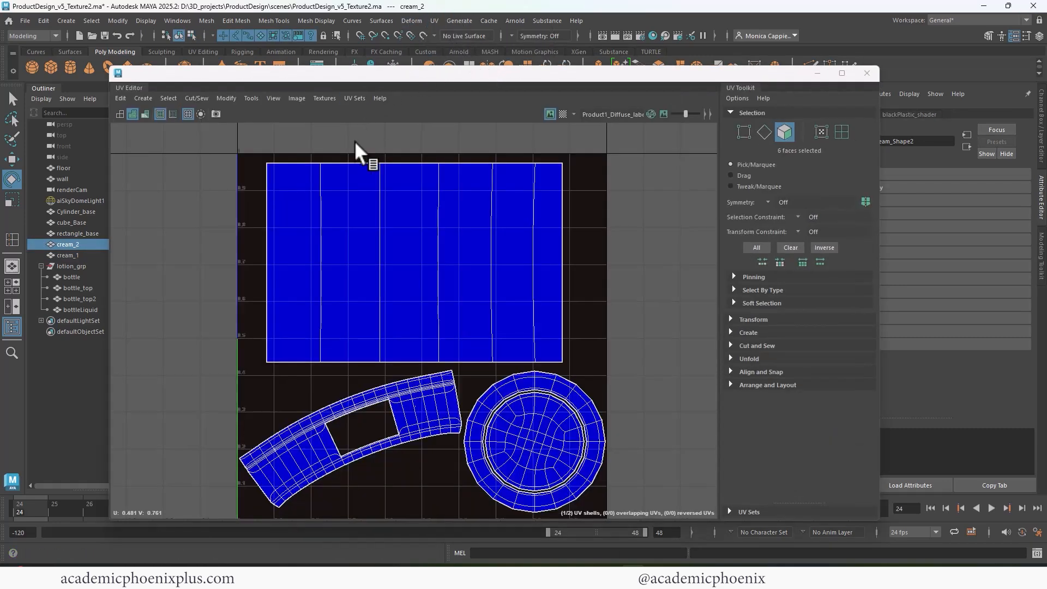
left_click(298, 99)
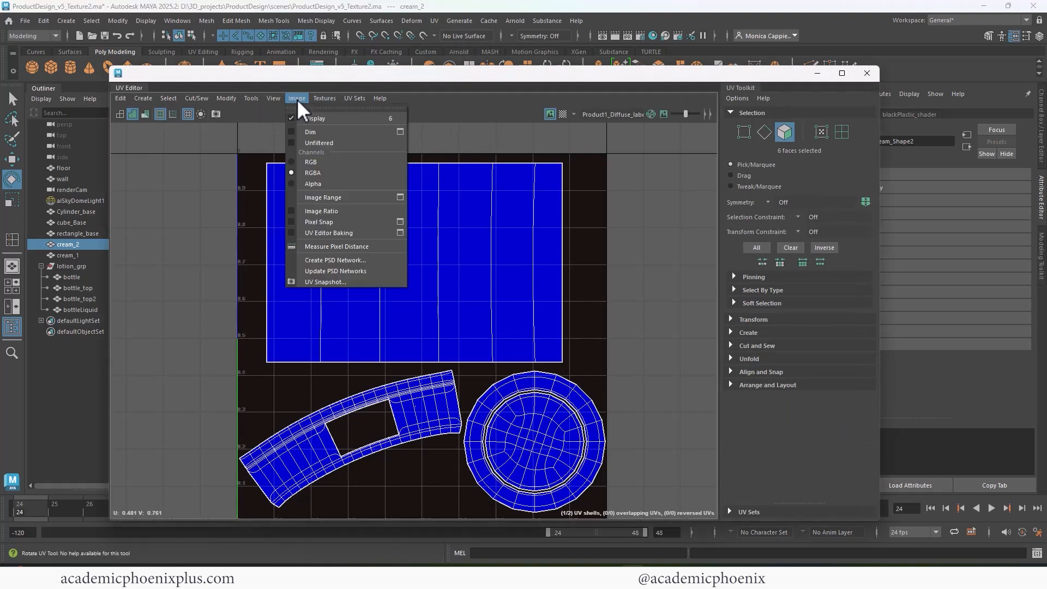
left_click(314, 282)
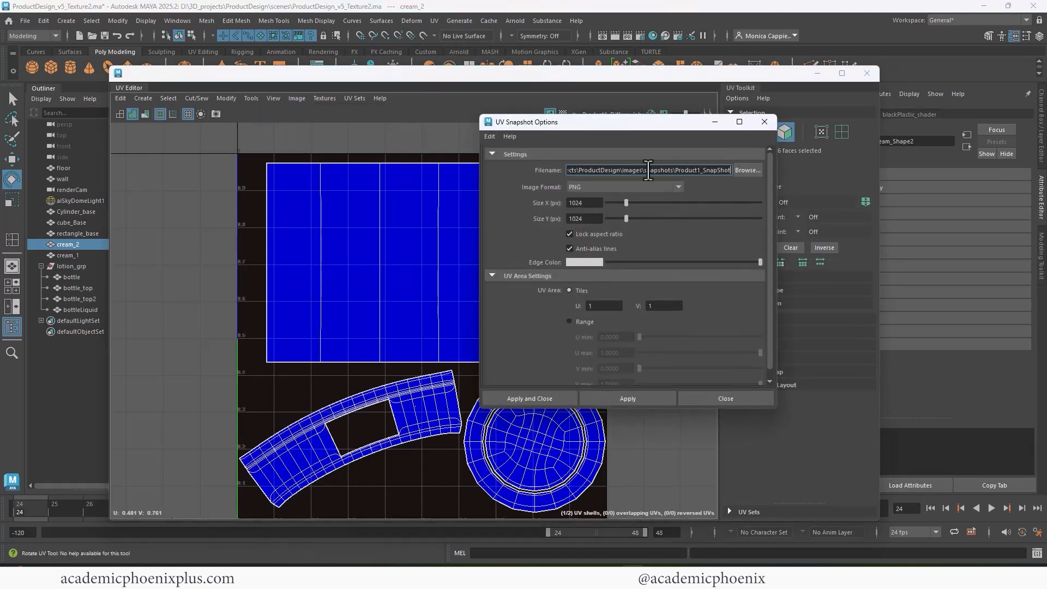
key("BackSpace")
left_click(552, 397)
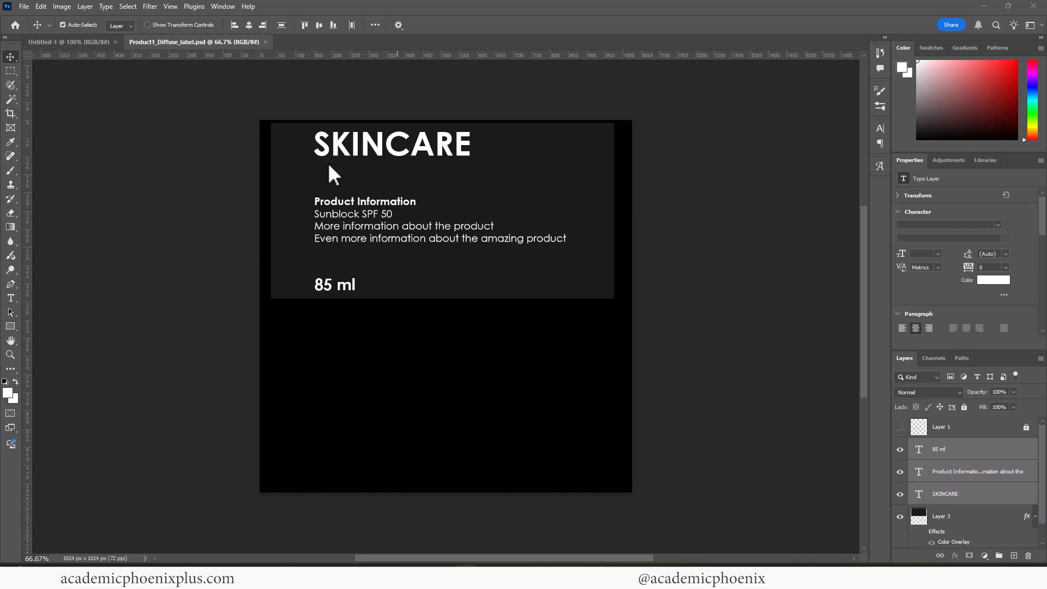
Open Product2_SnapShot.png in Photoshop alongside the label document.
left_click_drag(328, 165, 385, 46)
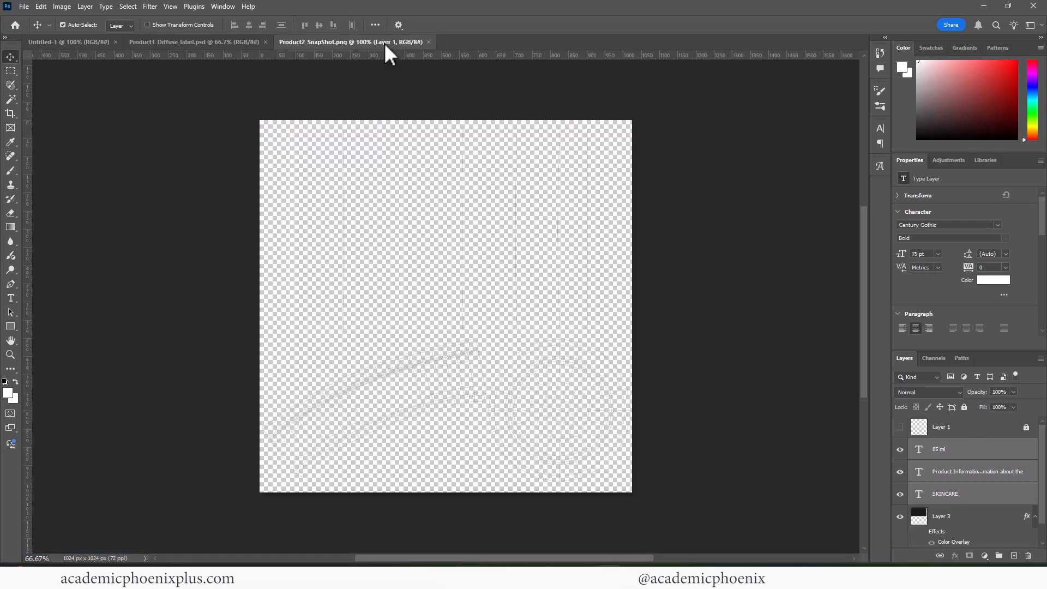
left_click(218, 42)
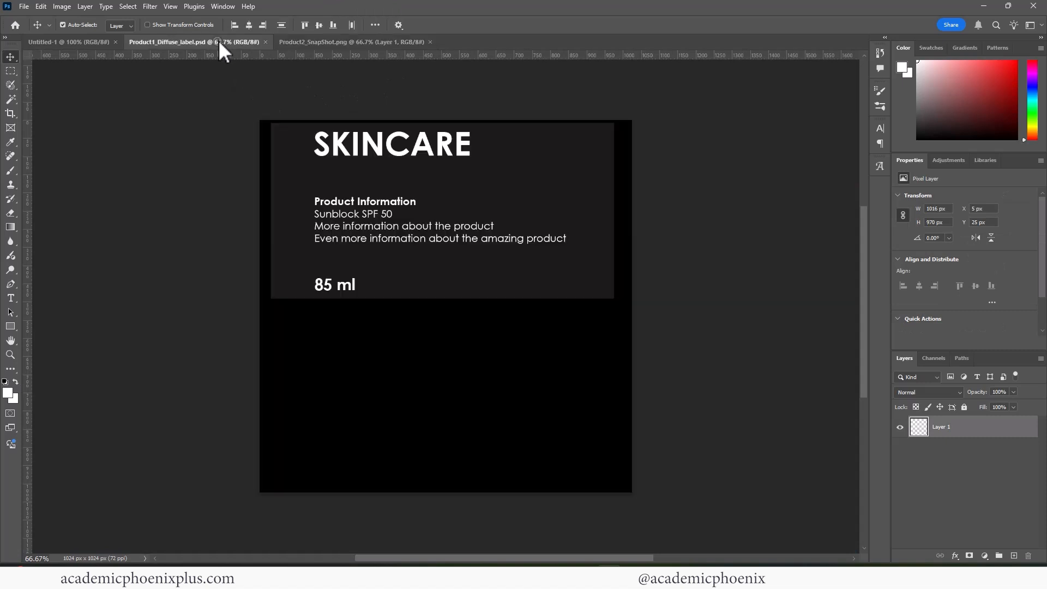
left_click(316, 42)
Add a black-filled layer under the wireframe, lock both layers, and add a new empty layer.
left_click(1012, 555, "ctrl")
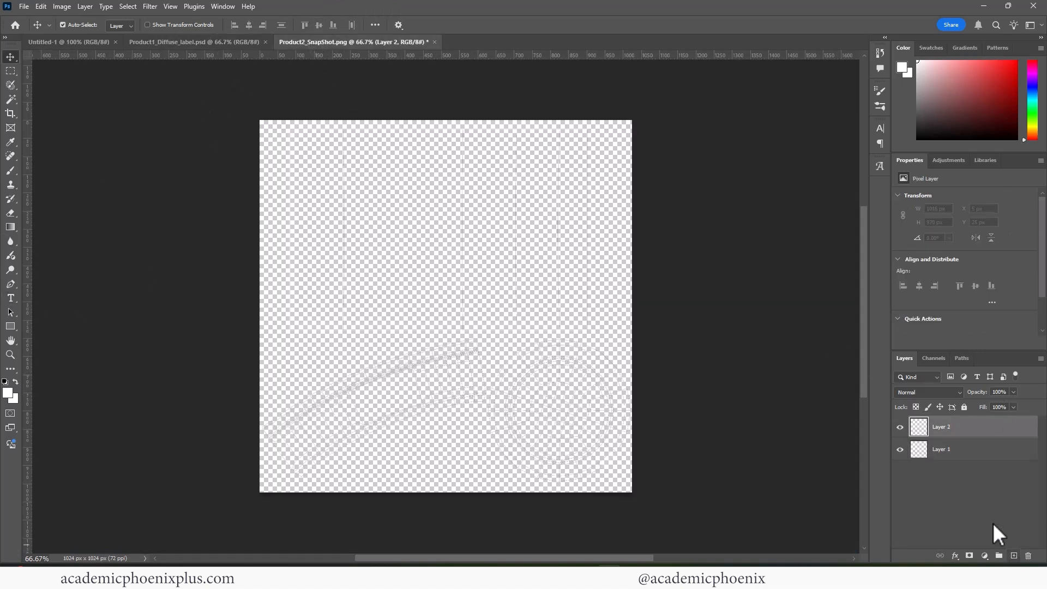
key("d")
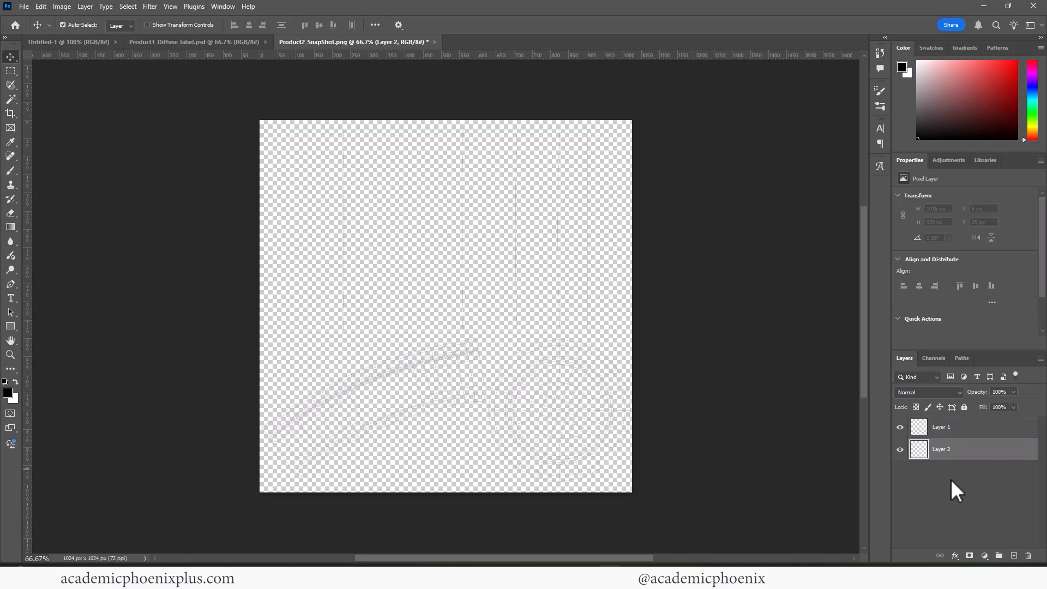
key("shift+F5")
key("Return")
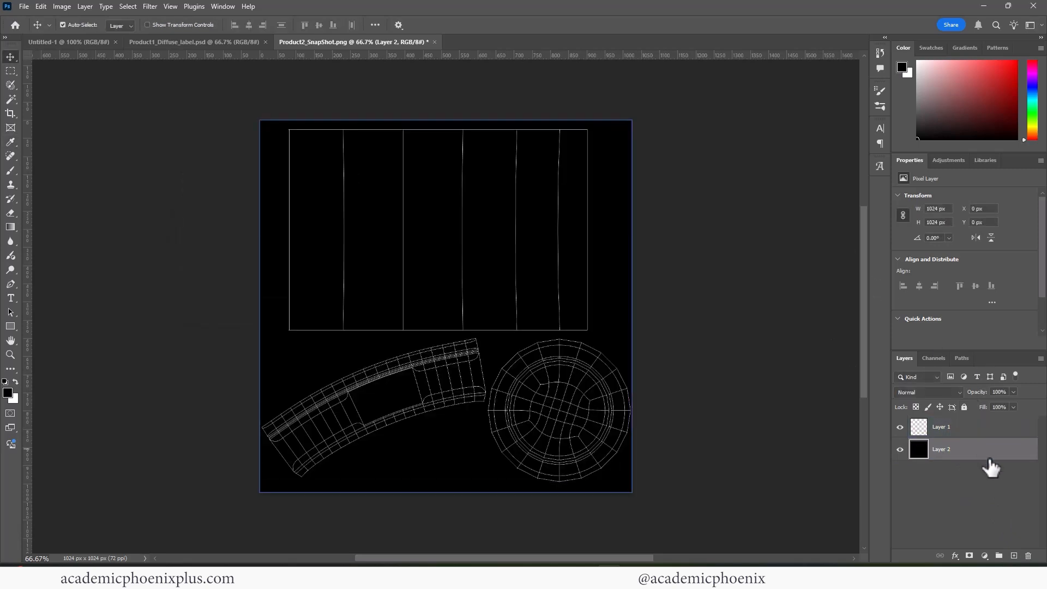
left_click(986, 429, "shift")
left_click(964, 407)
left_click(984, 455)
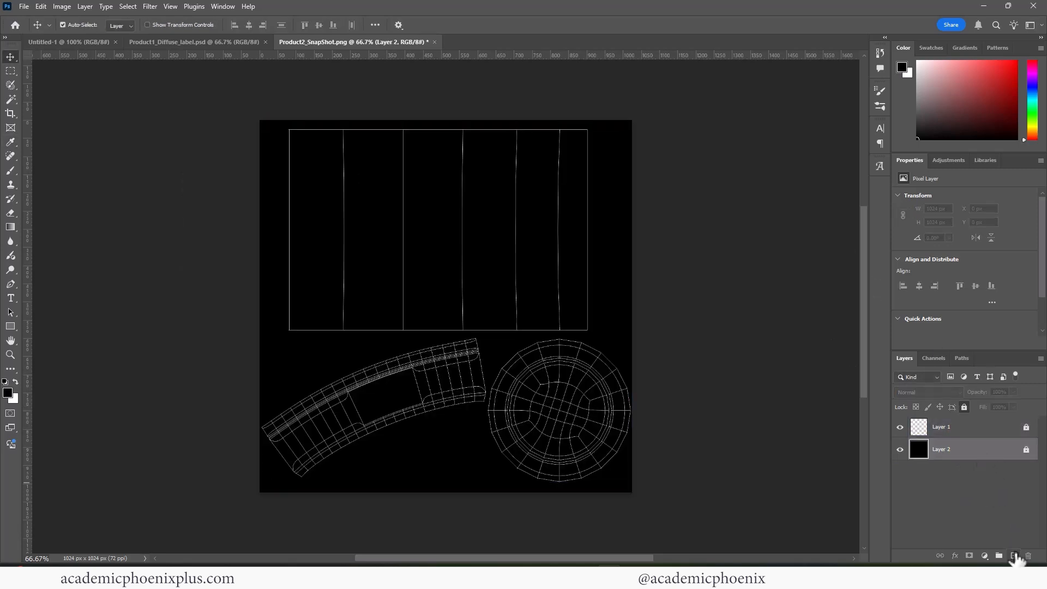
left_click(1014, 555)
Copy the three text layers and the dark panel from the label document into the snapshot.
left_click(215, 44)
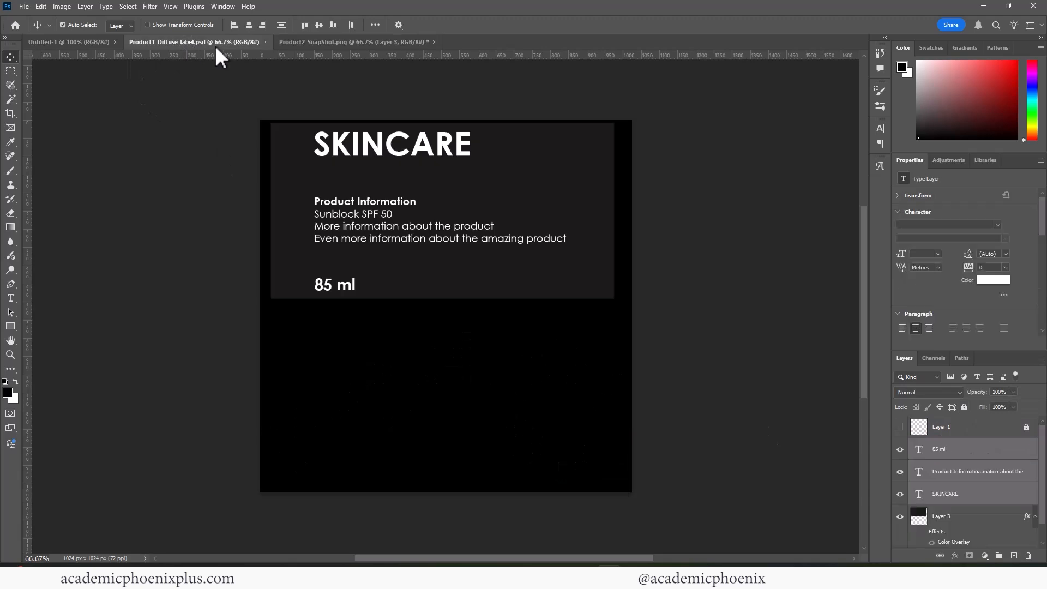
left_click_drag(218, 42, 169, 127)
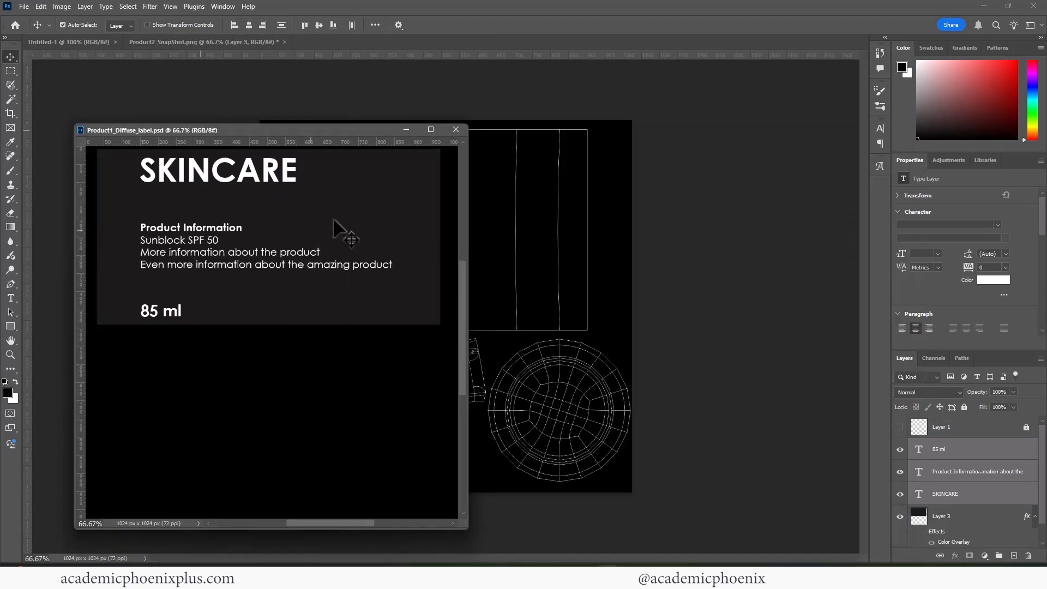
left_click_drag(989, 518, 959, 490)
left_click_drag(245, 238, 546, 265)
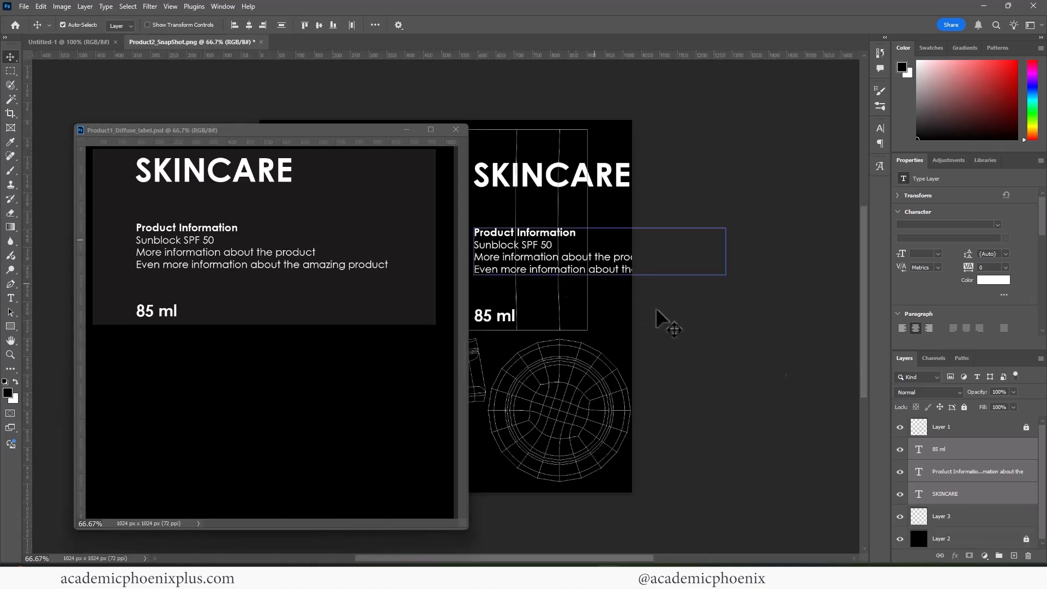
left_click(278, 441)
left_click_drag(951, 518, 560, 285)
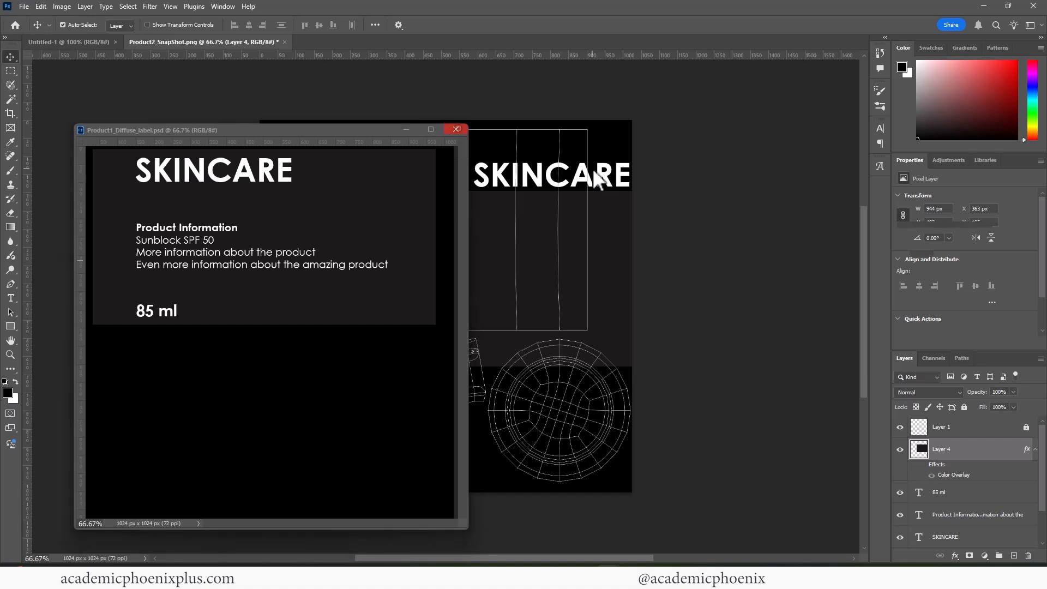
left_click(456, 130)
Move and resize the dark panel to cover the jar's rectangular UV shell.
left_click_drag(970, 429, 978, 489)
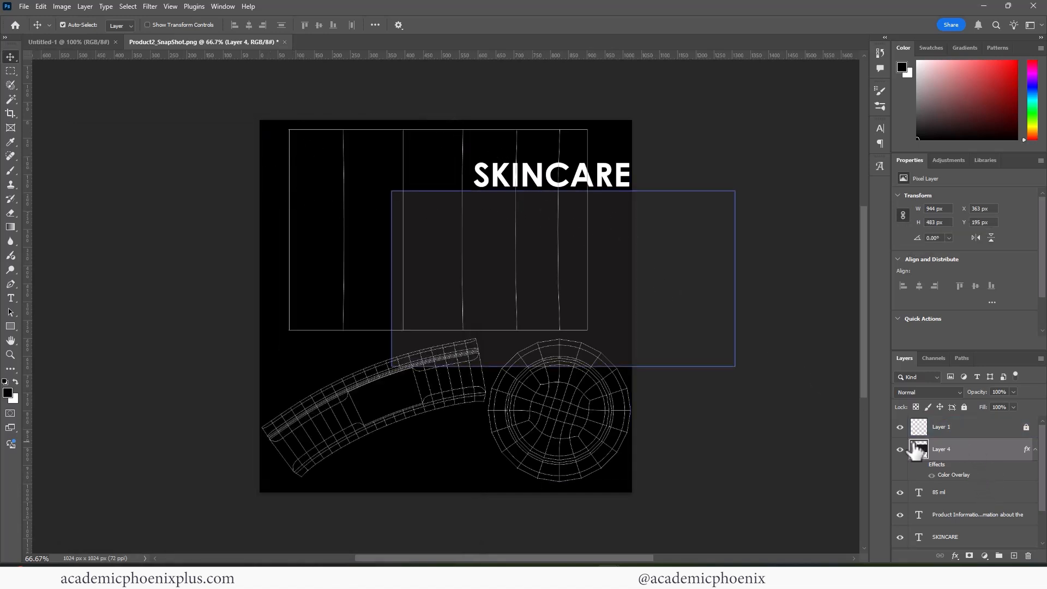
left_click_drag(612, 313, 498, 237)
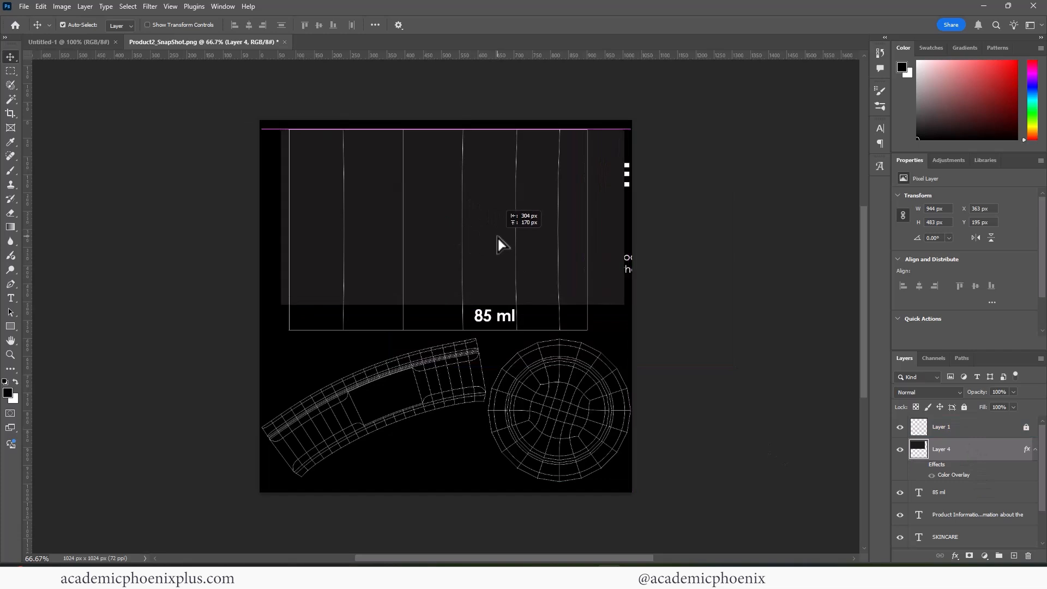
key("Up")
key("Up")
key("Up")
key("Up")
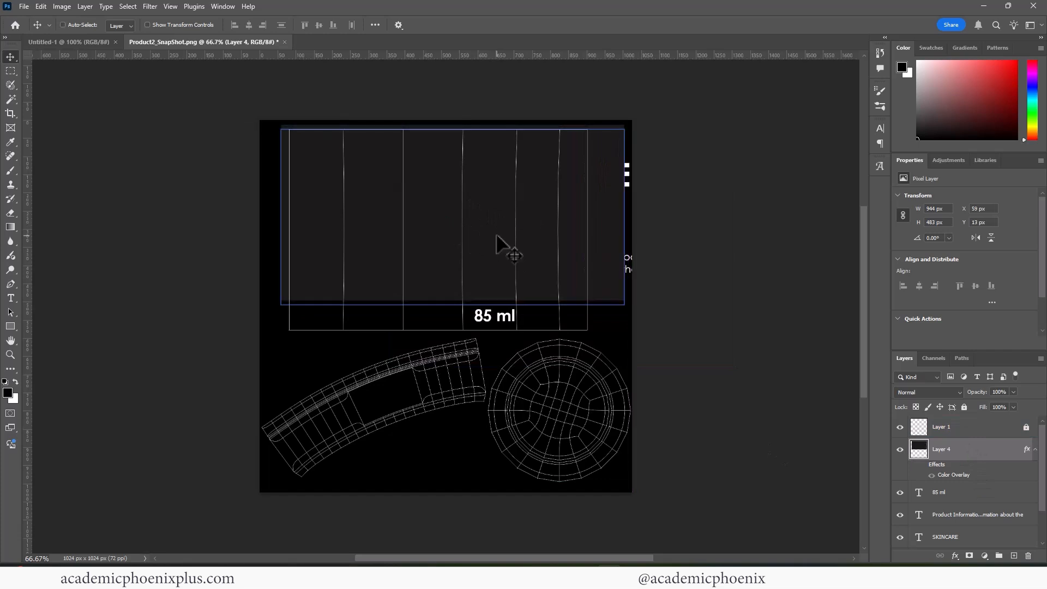
key("ctrl+t")
left_click_drag(623, 299, 599, 334)
key("Return")
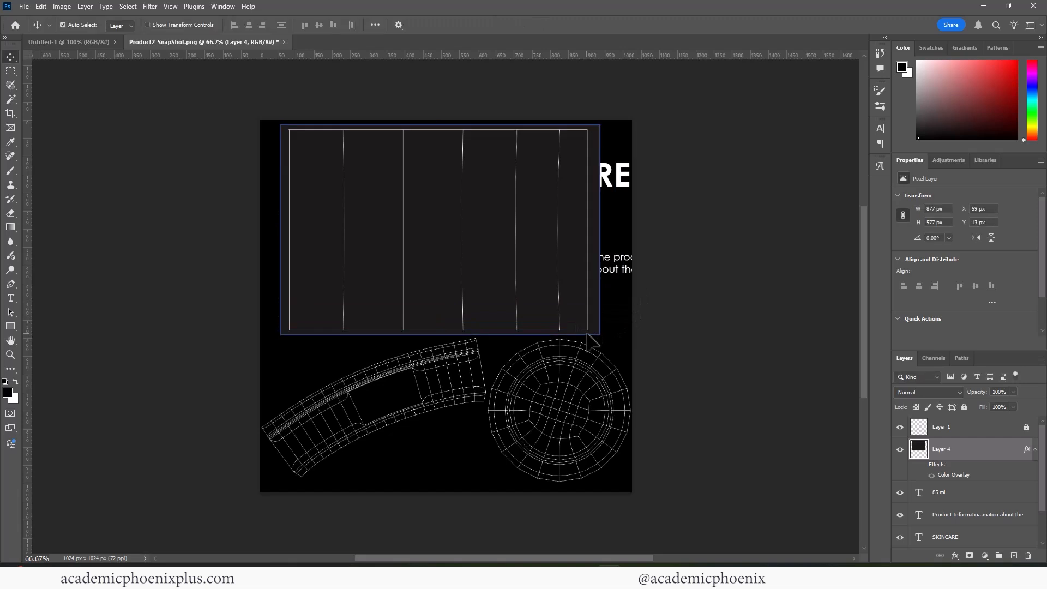
Move the text layers above the dark panel in the layer stack.
left_click(965, 496)
left_click(959, 536, "shift")
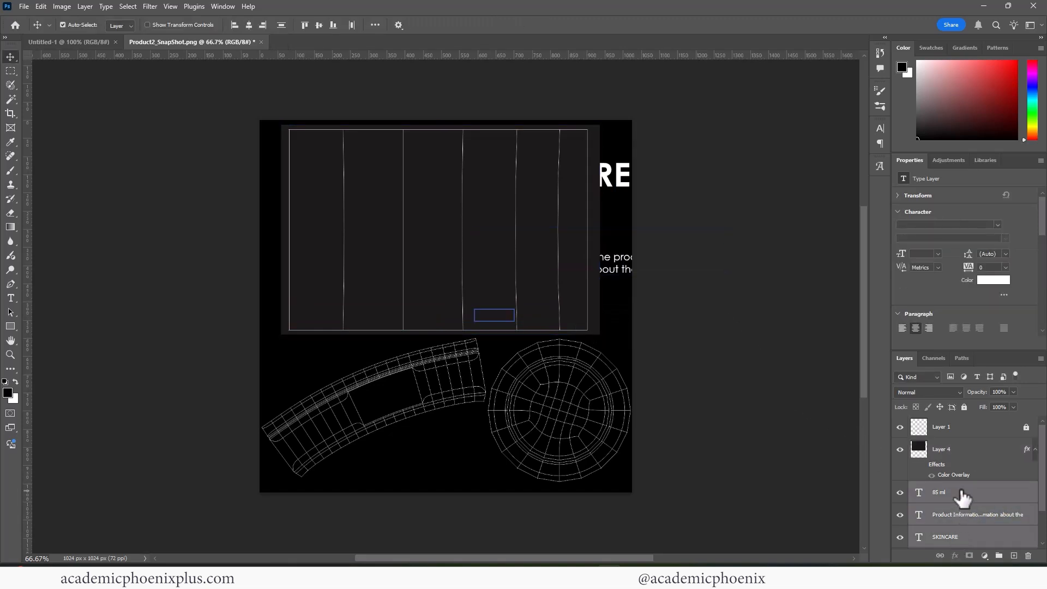
left_click_drag(959, 536, 968, 440)
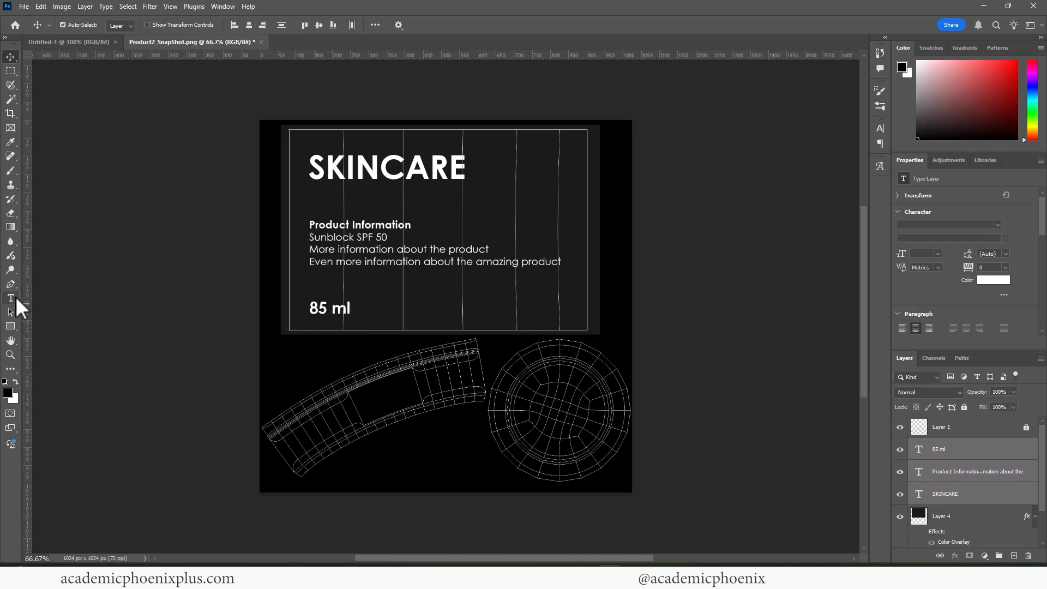
Change the label's volume text from 85 ml to 200 ml and hide the UV wireframe layer.
left_click(10, 297)
left_click_drag(328, 309, 309, 308)
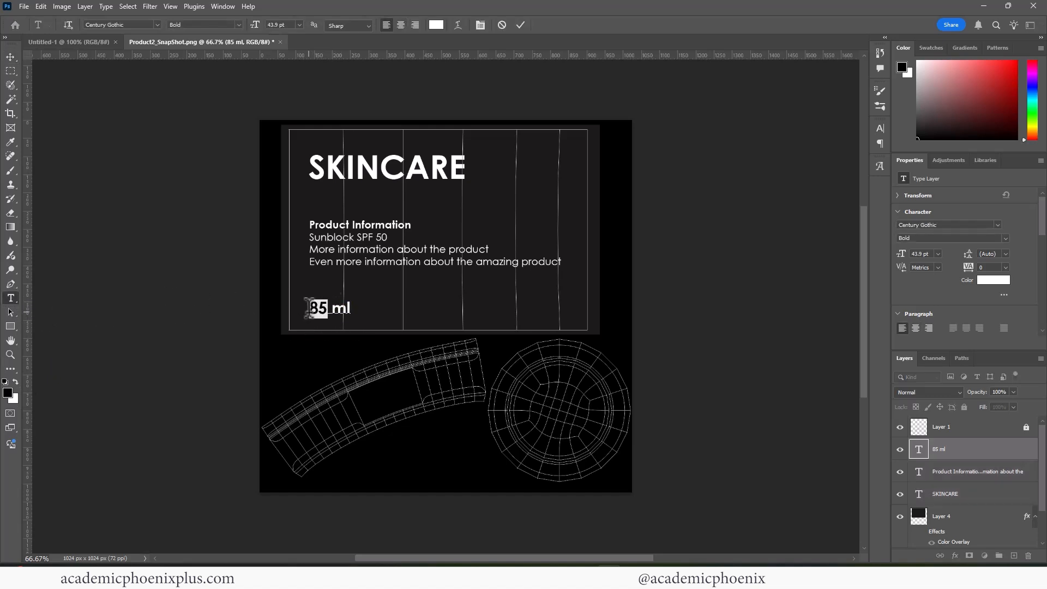
type("200")
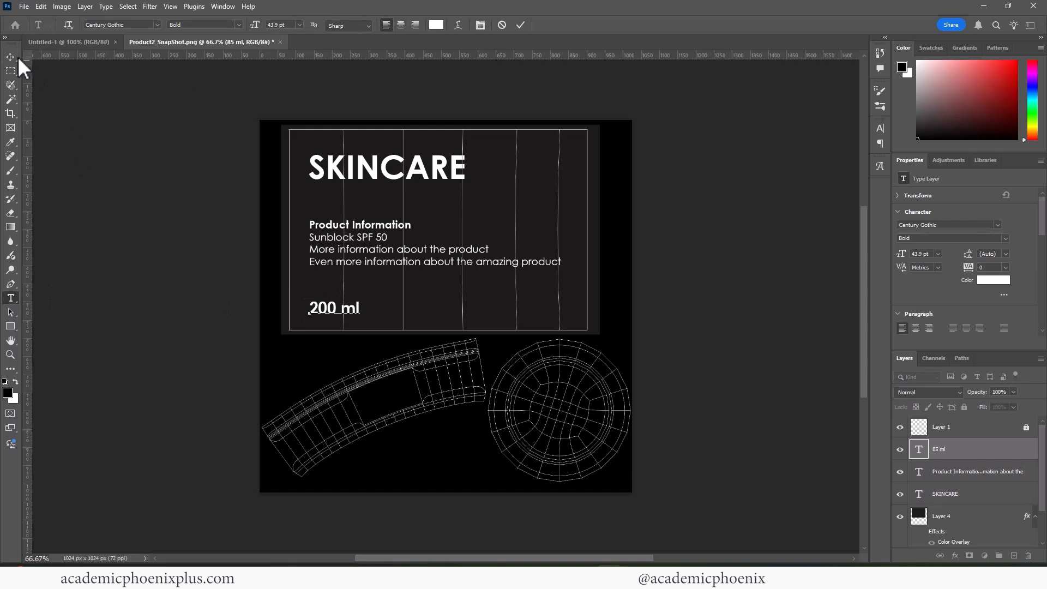
left_click(12, 55)
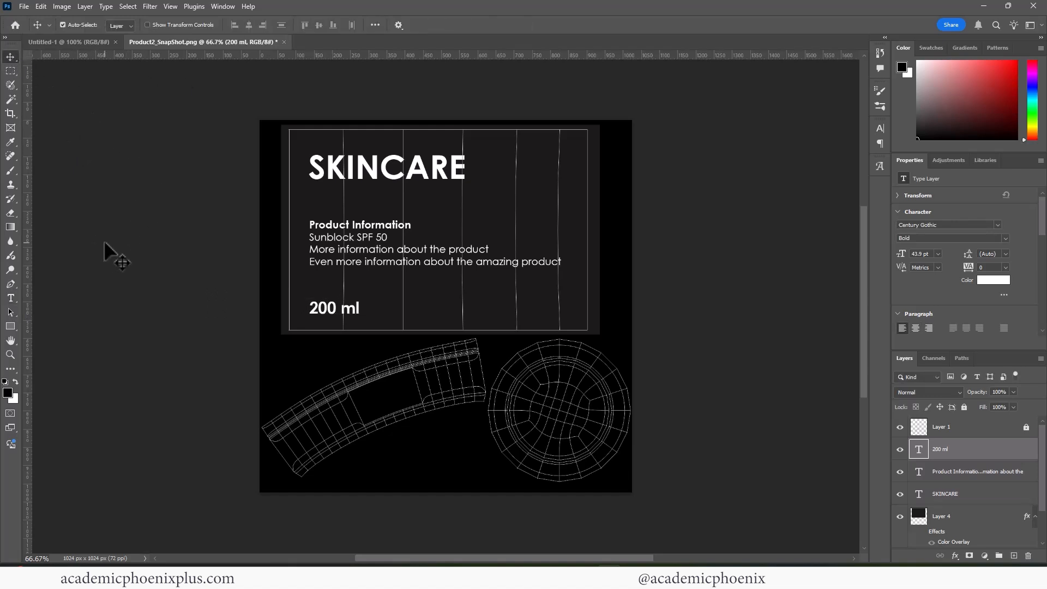
left_click(900, 426)
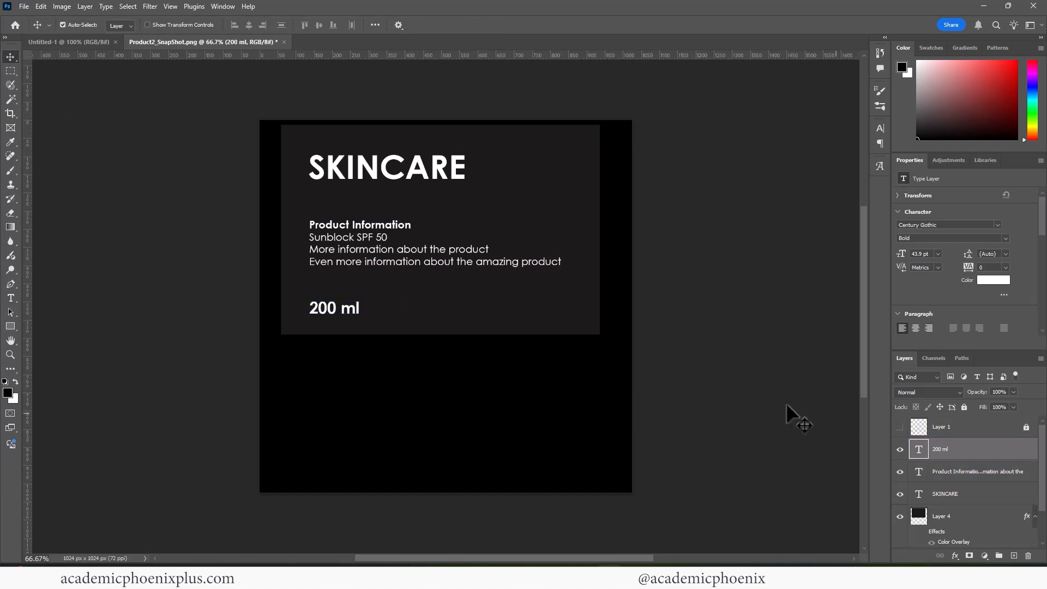
Save the jar label as Product2_Diffuse_label.psd in the WIPtextures folder.
key("ctrl")
key("ctrl+shift+s")
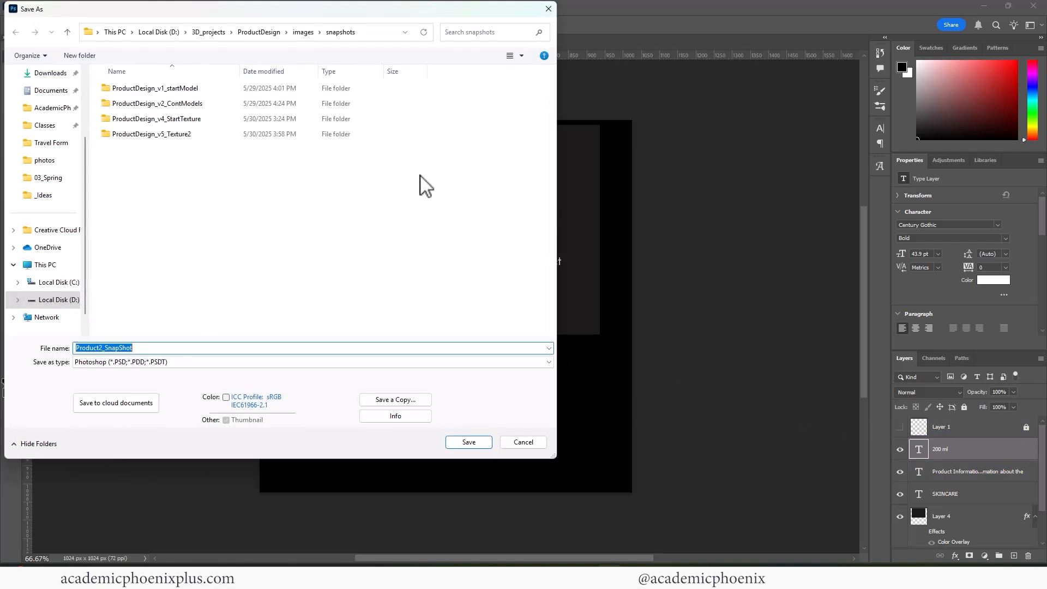
left_click(303, 32)
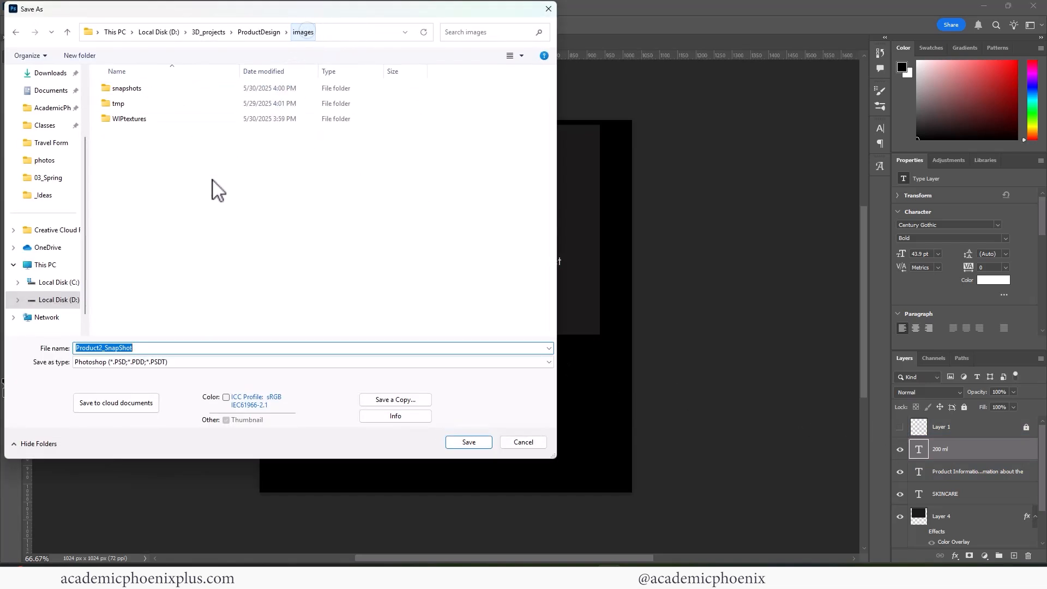
double_click(148, 120)
left_click(194, 117)
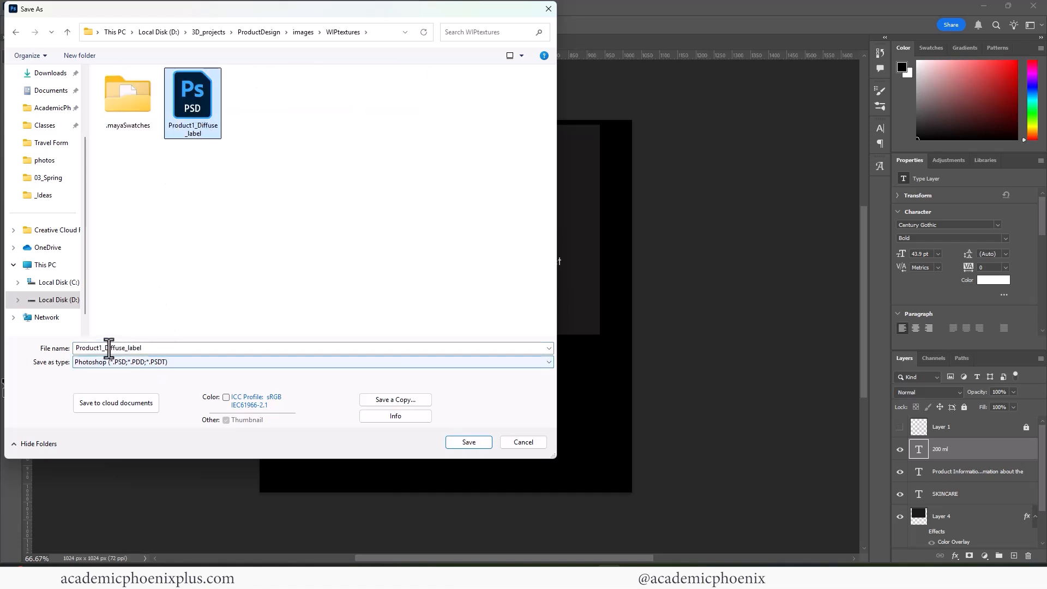
left_click(104, 349)
left_click(99, 350)
key("Delete")
type("2")
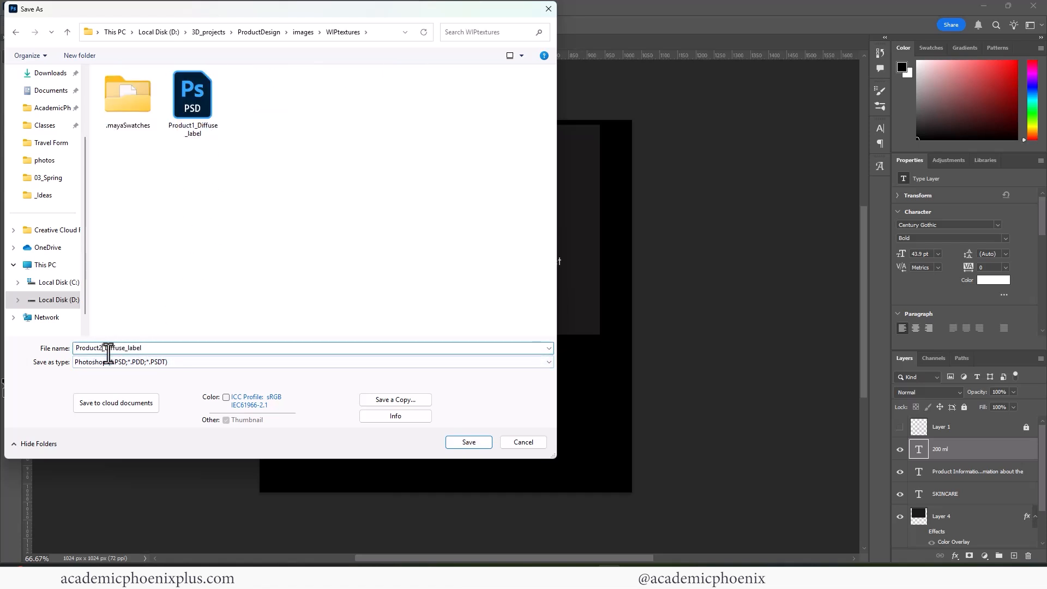
left_click(470, 442)
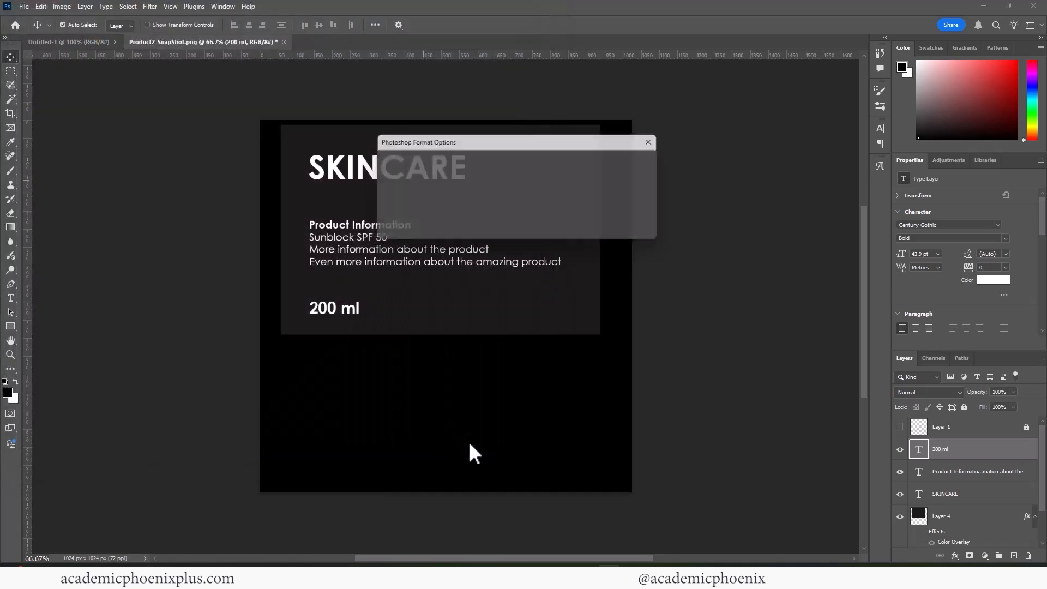
left_click(642, 162)
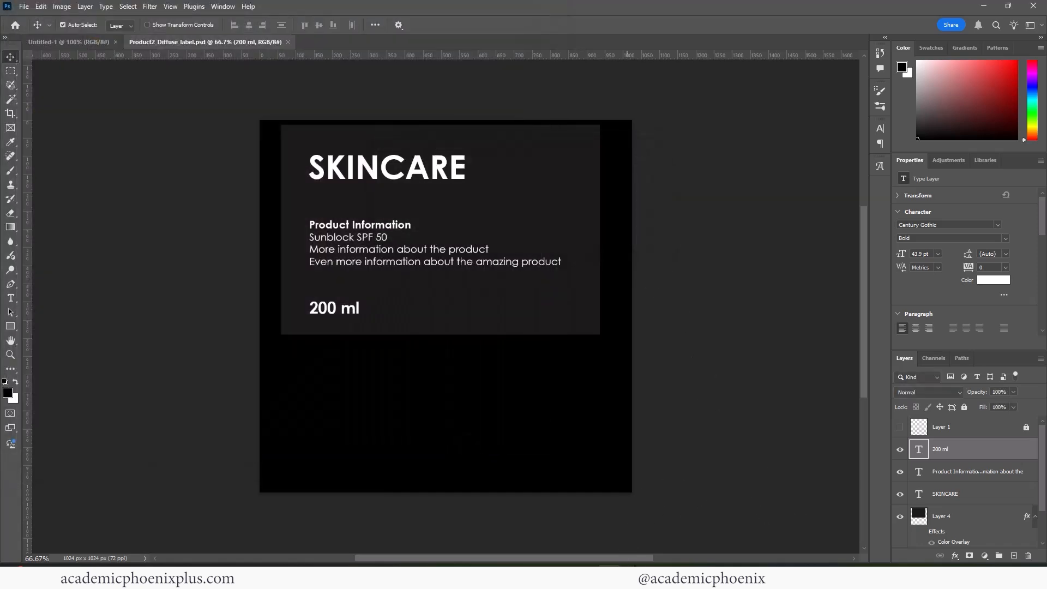
Assign the jar's rectangular label faces a new aiStandardSurface named product2Label_shader.
left_click(621, 537)
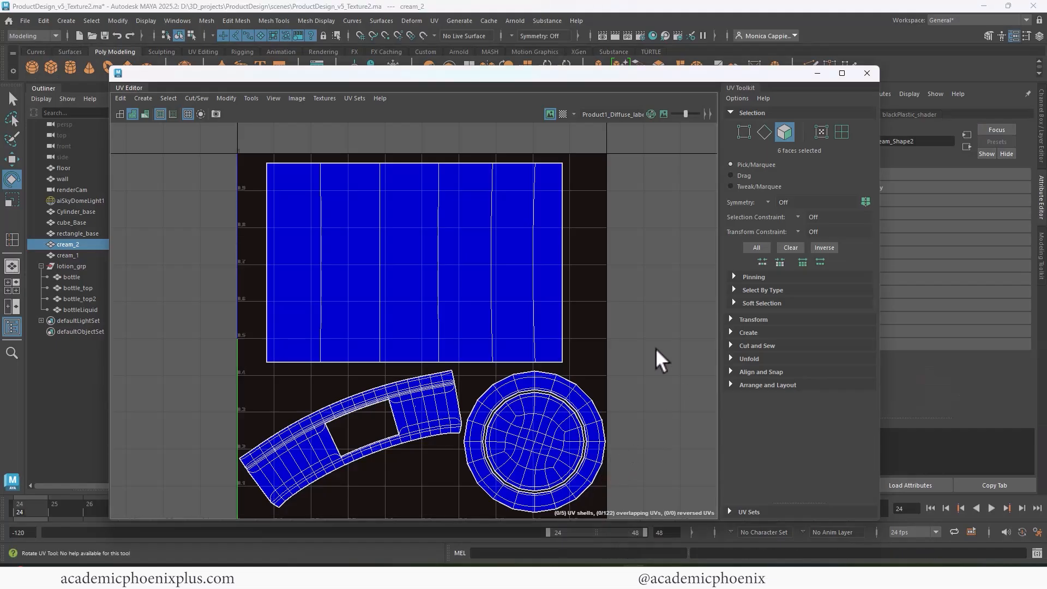
right_click_drag(412, 245, 413, 276)
left_click_drag(254, 184, 611, 253)
left_click(867, 74)
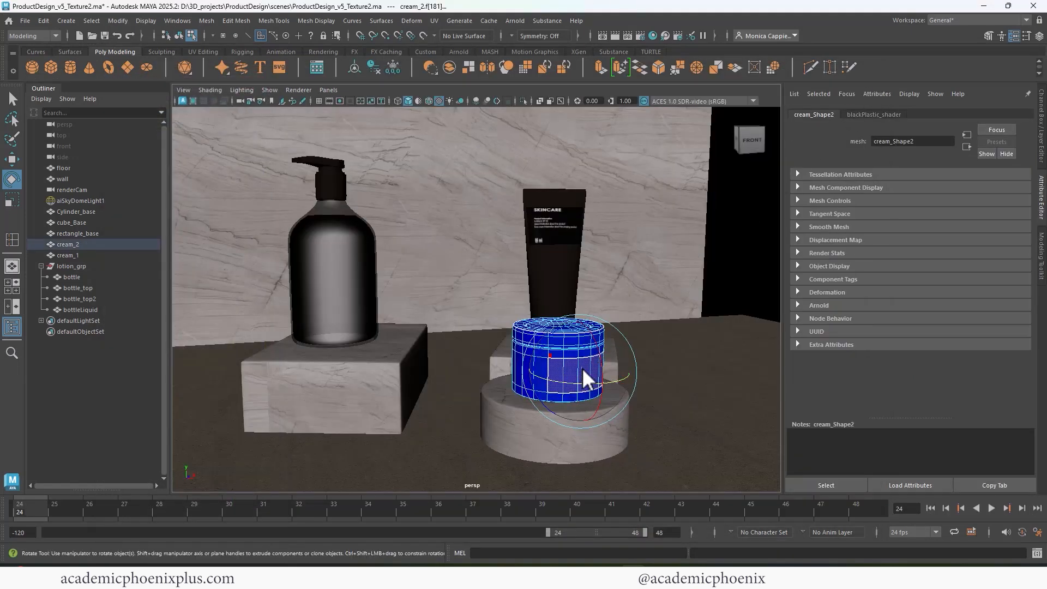
right_click_drag(582, 368, 656, 548)
left_click(384, 285)
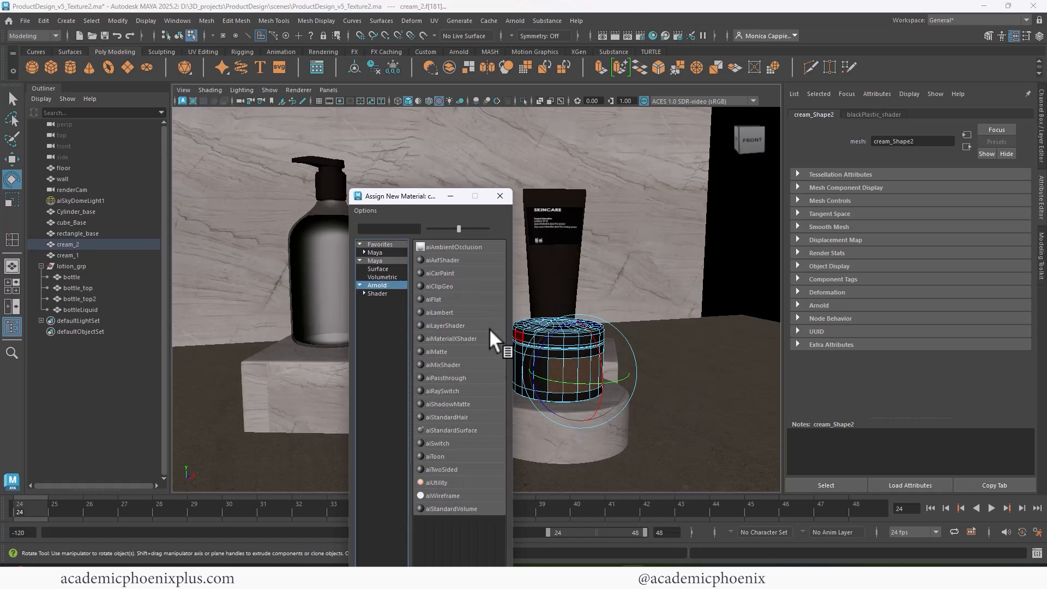
left_click(473, 429)
left_click_drag(943, 143, 816, 140)
type("product2Label_shader")
key("Return")
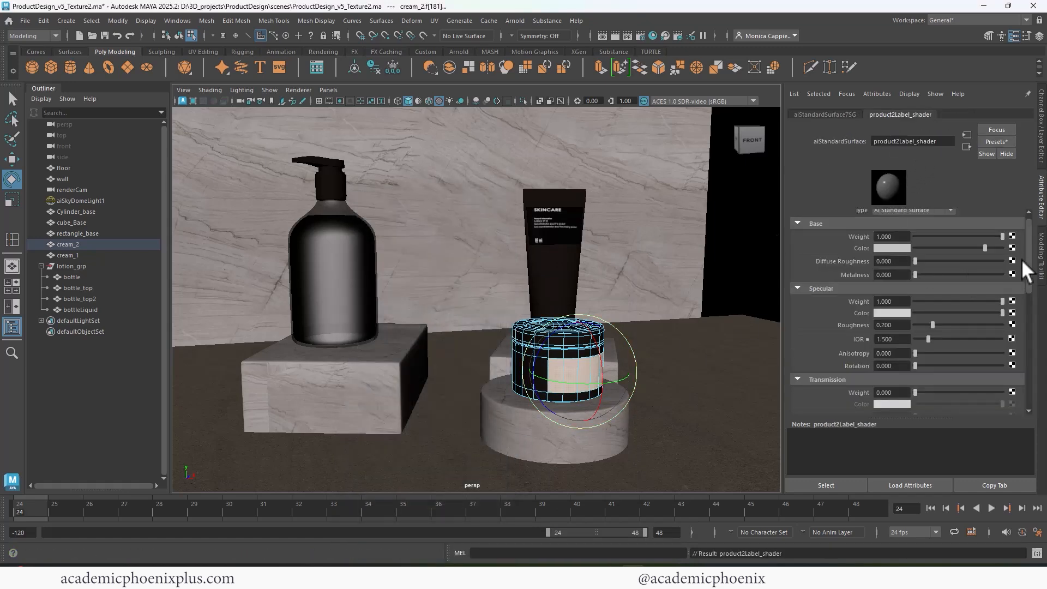
Connect a File node with the WIPtextures label image to Base Color and render in Arnold.
left_click(1012, 248)
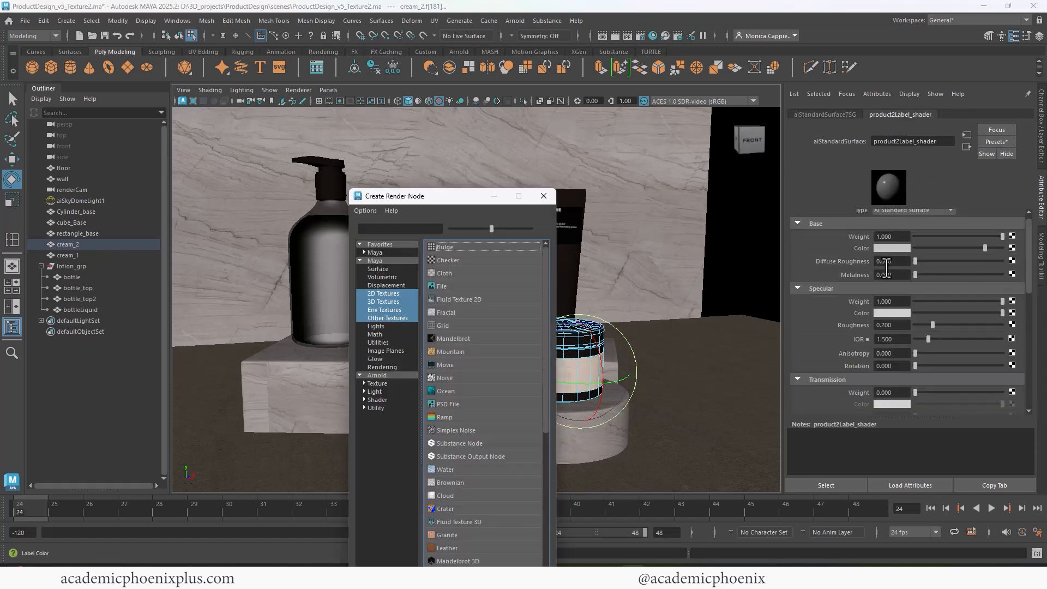
left_click(437, 287)
left_click(1013, 257)
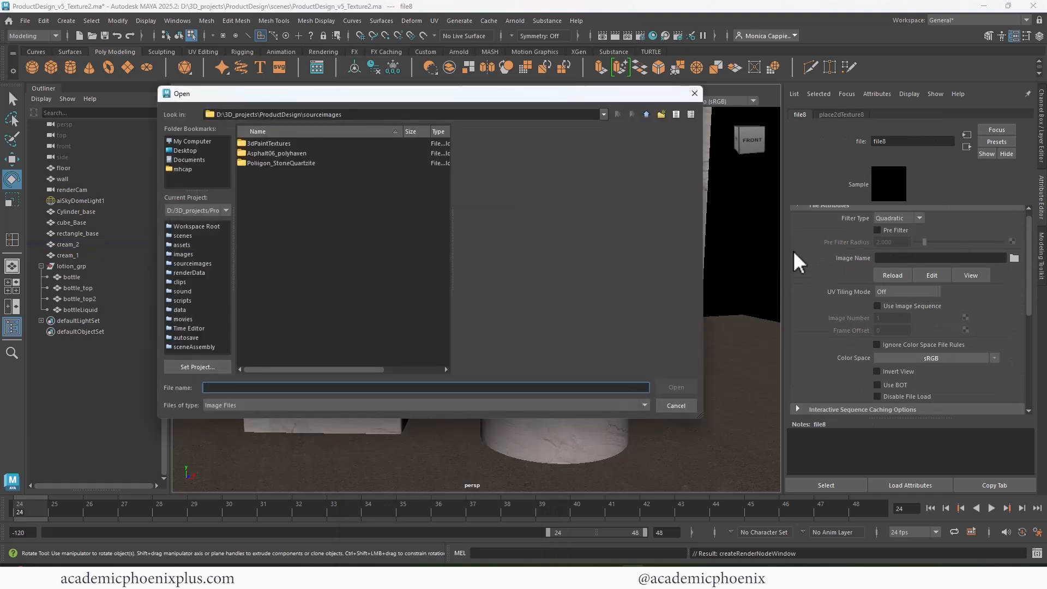
left_click(646, 114)
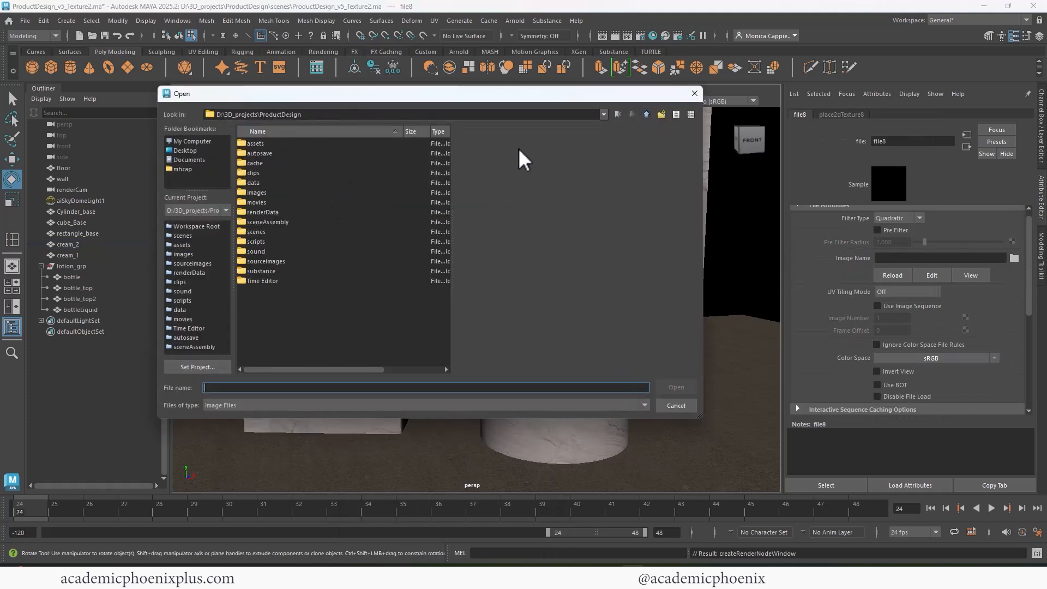
double_click(256, 192)
double_click(263, 162)
left_click(345, 163)
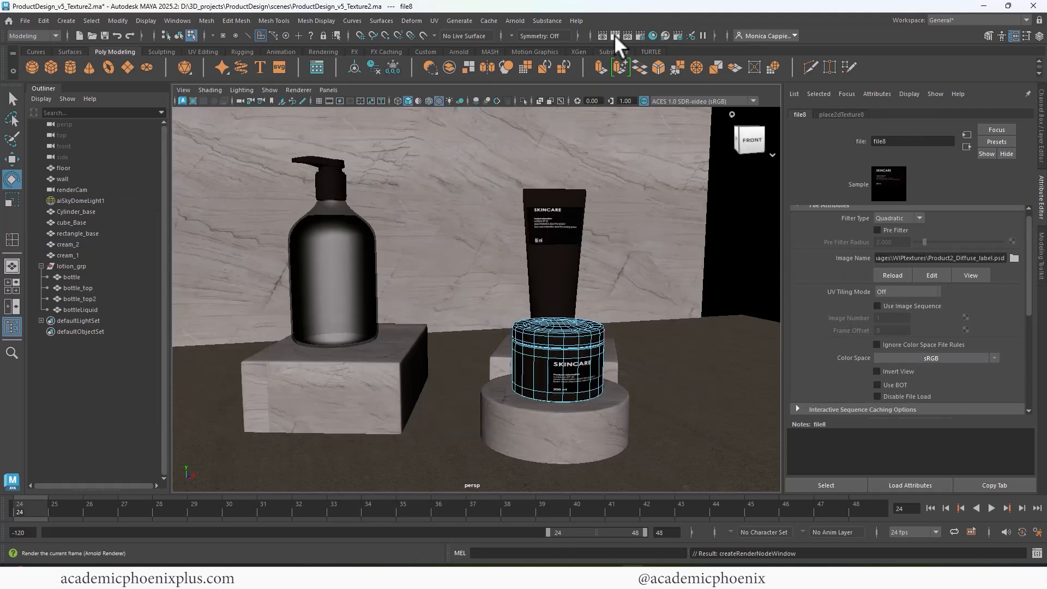
left_click(614, 35)
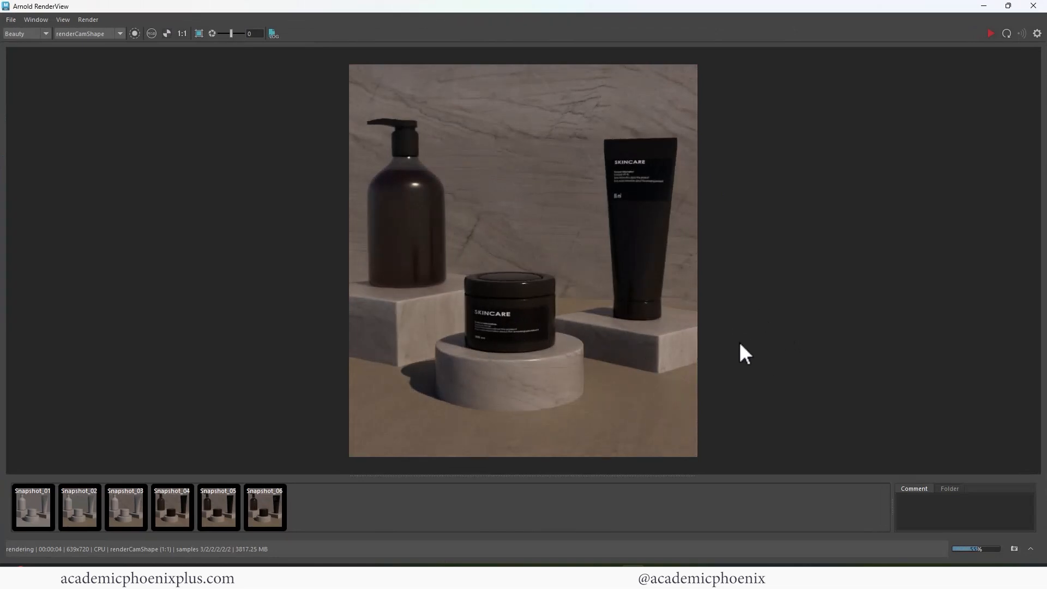
Store the labelled-jar render as Snapshot_07 and compare it against Snapshot_06 and Snapshot_05.
left_click(1013, 549)
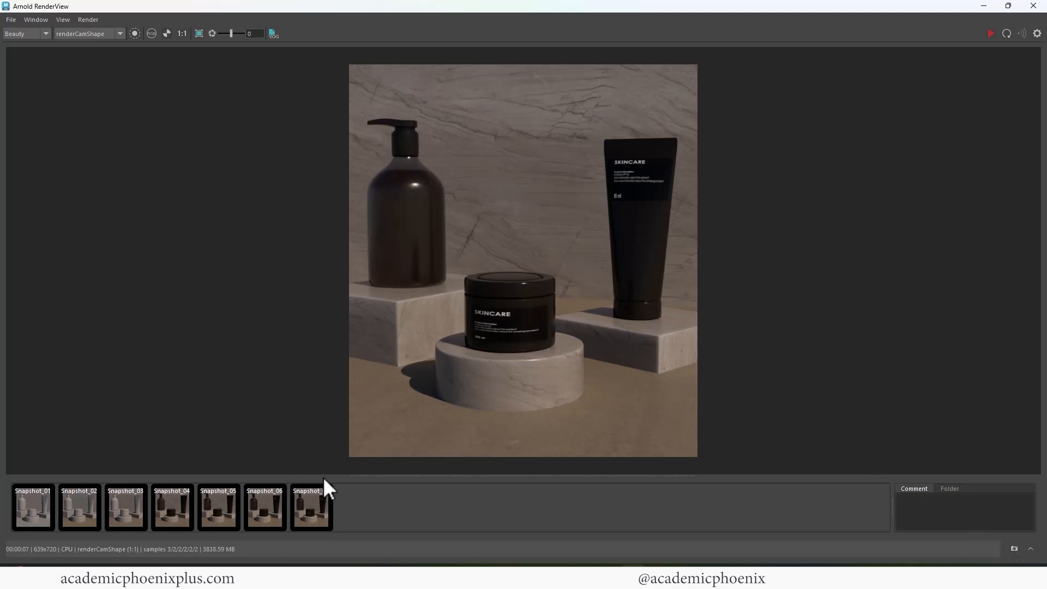
left_click(303, 520)
left_click(267, 515)
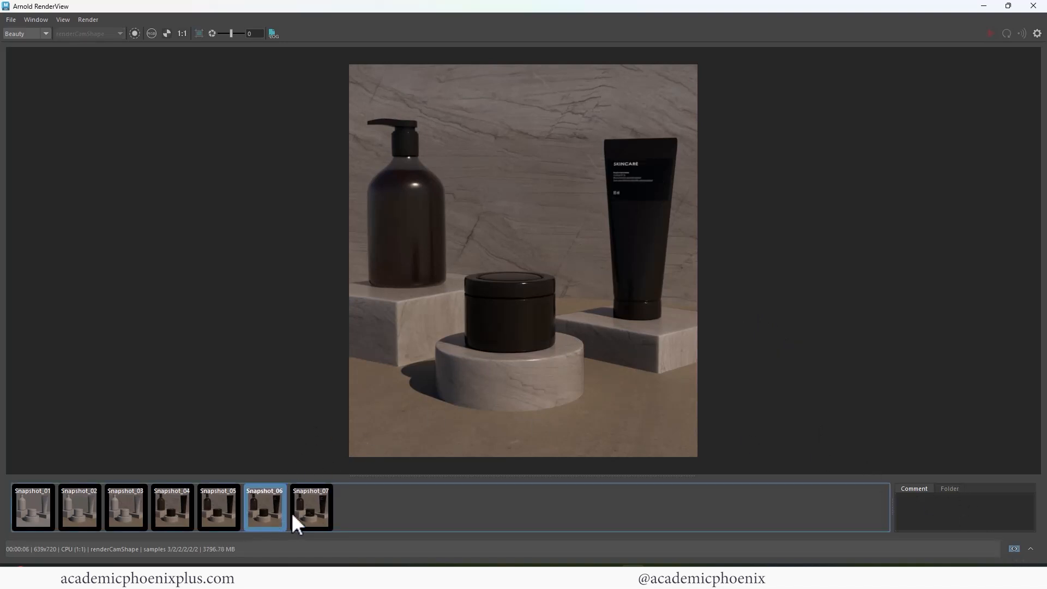
left_click(298, 516)
left_click(216, 516)
left_click(320, 513)
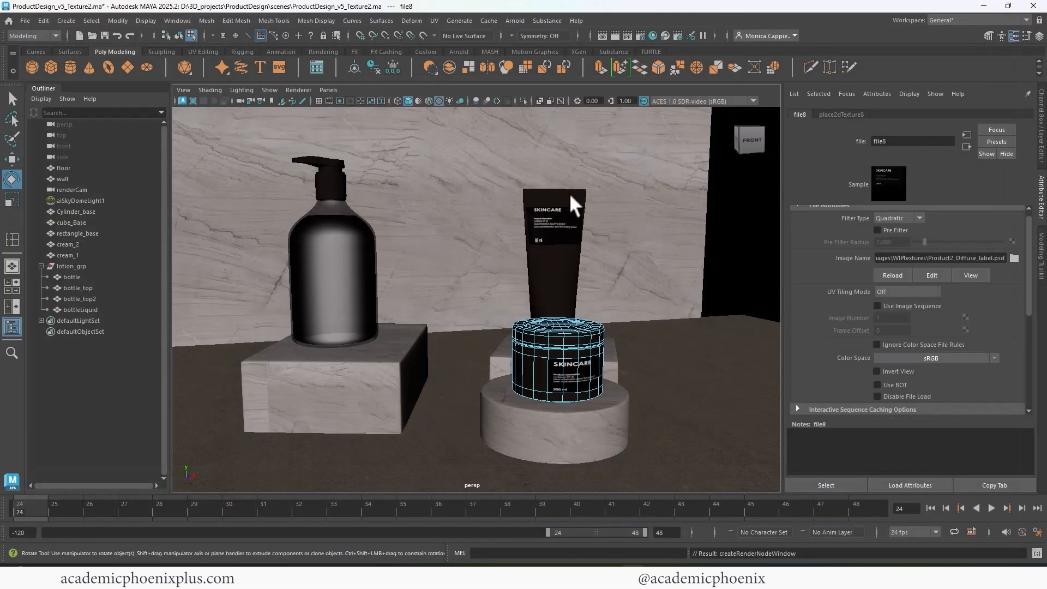
left_click(568, 191)
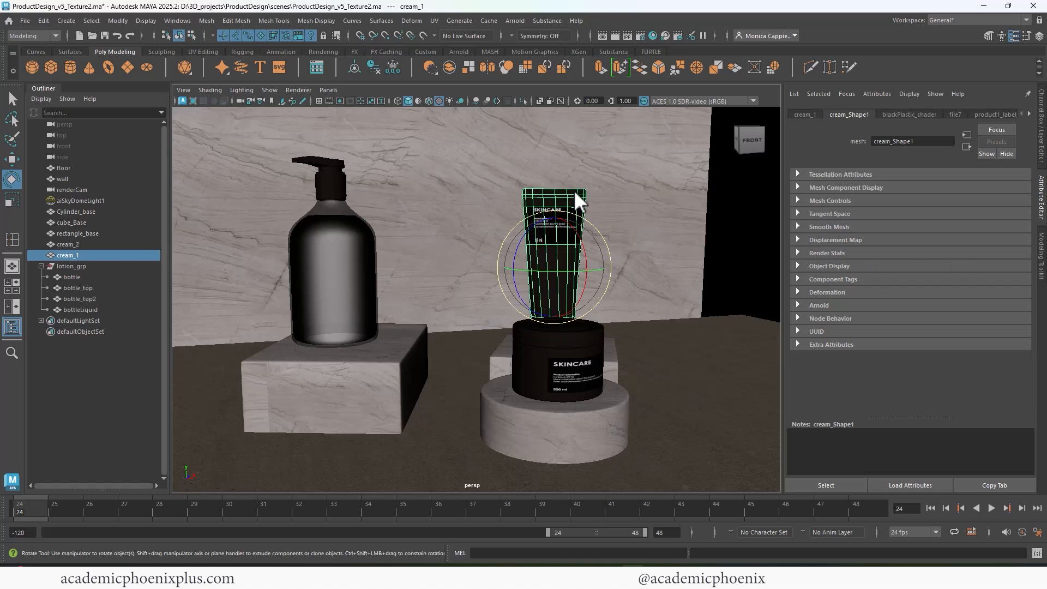
Drop blackPlastic_shader's base colour value to 0 for pure black and re-render in Arnold.
left_click(909, 116)
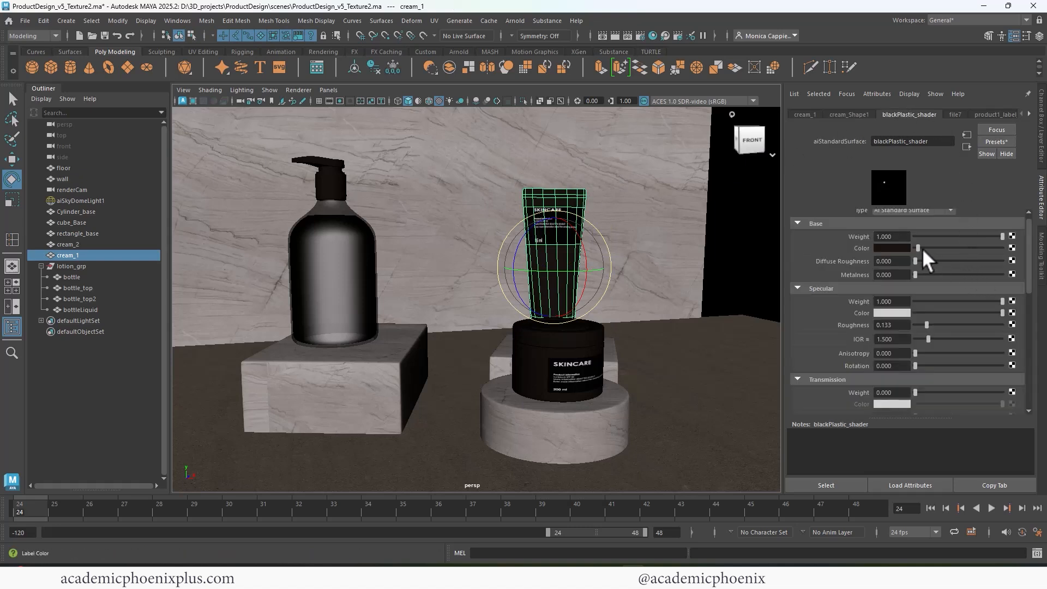
left_click(888, 248)
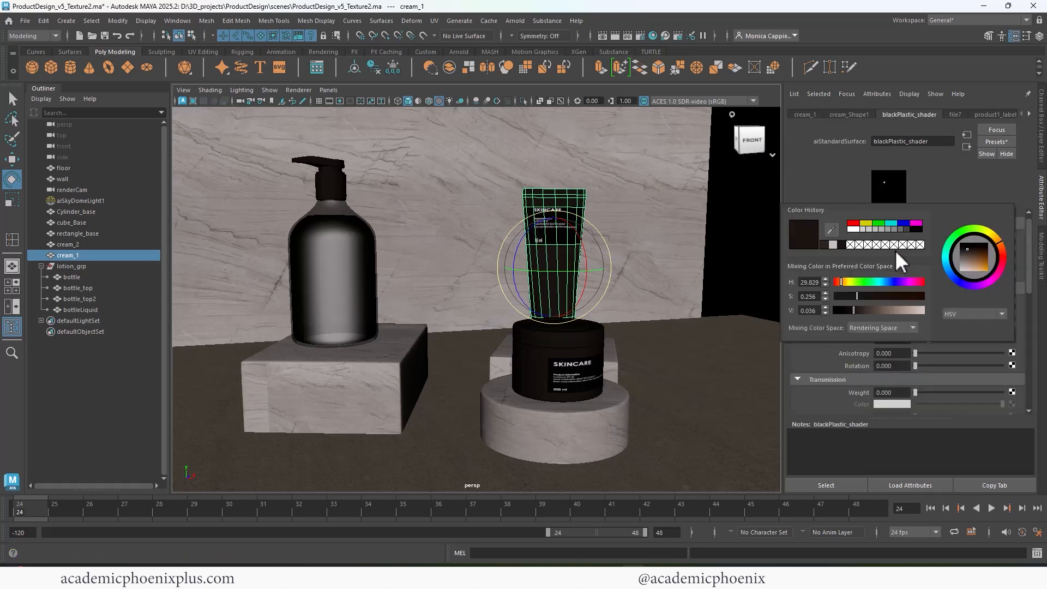
left_click_drag(852, 308, 833, 309)
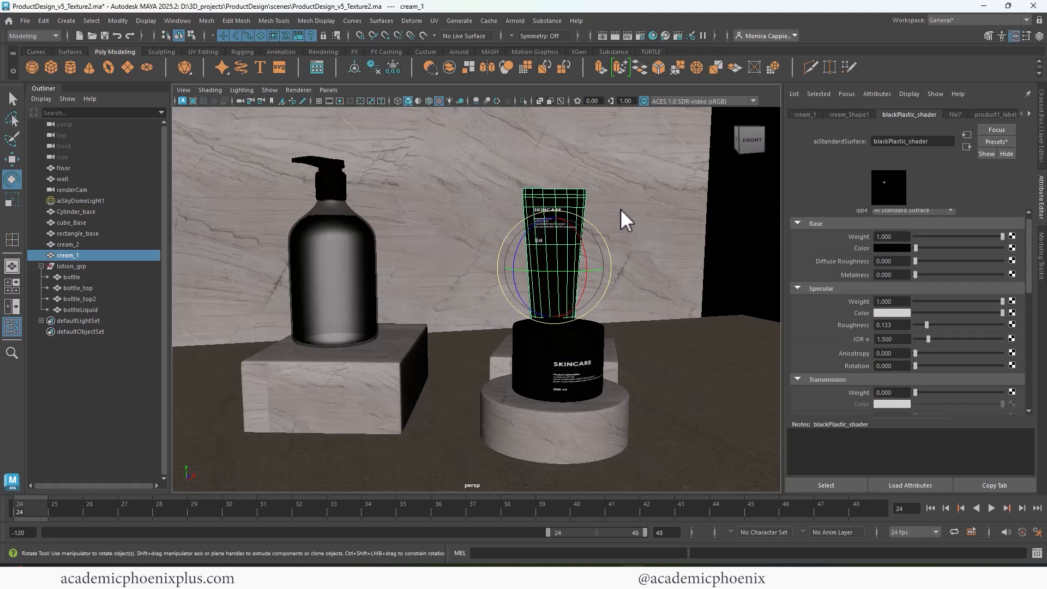
left_click(615, 34)
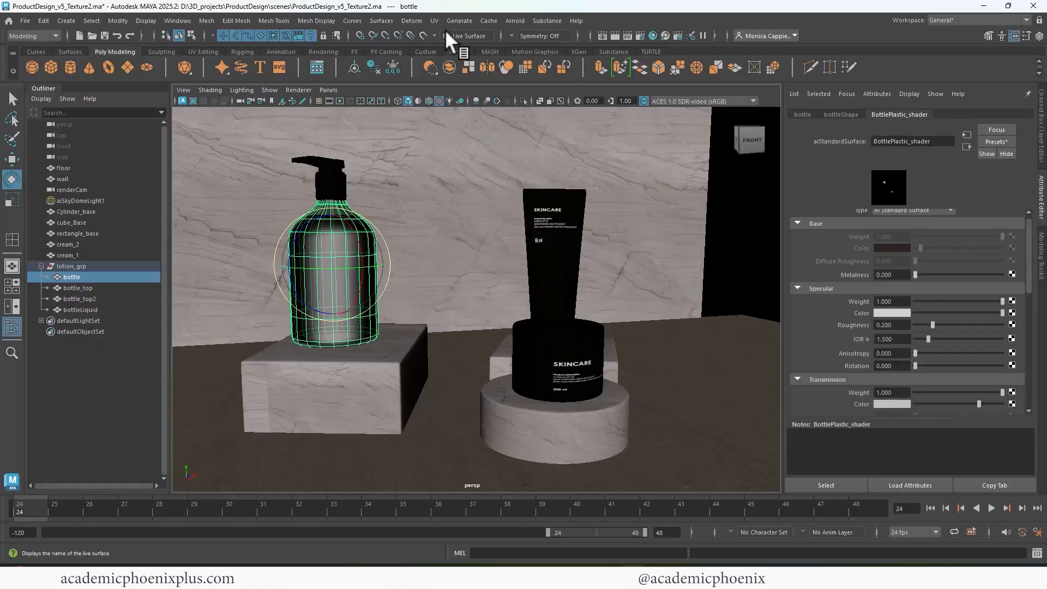
Export the bottle's UV layout as a 1024 × 1024 PNG named Product3_SnapShot.
left_click(434, 21)
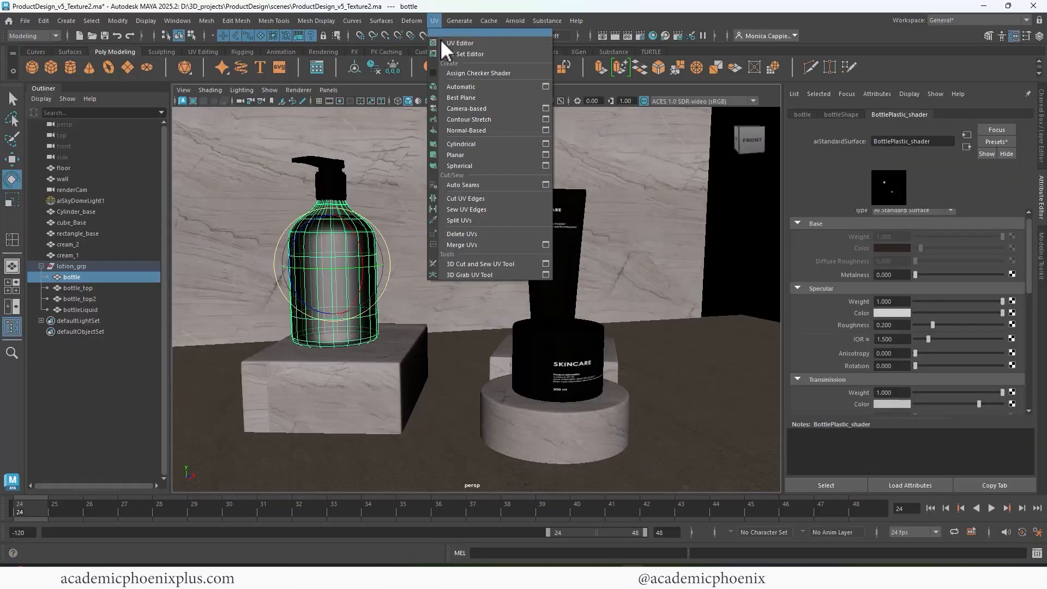
left_click(458, 43)
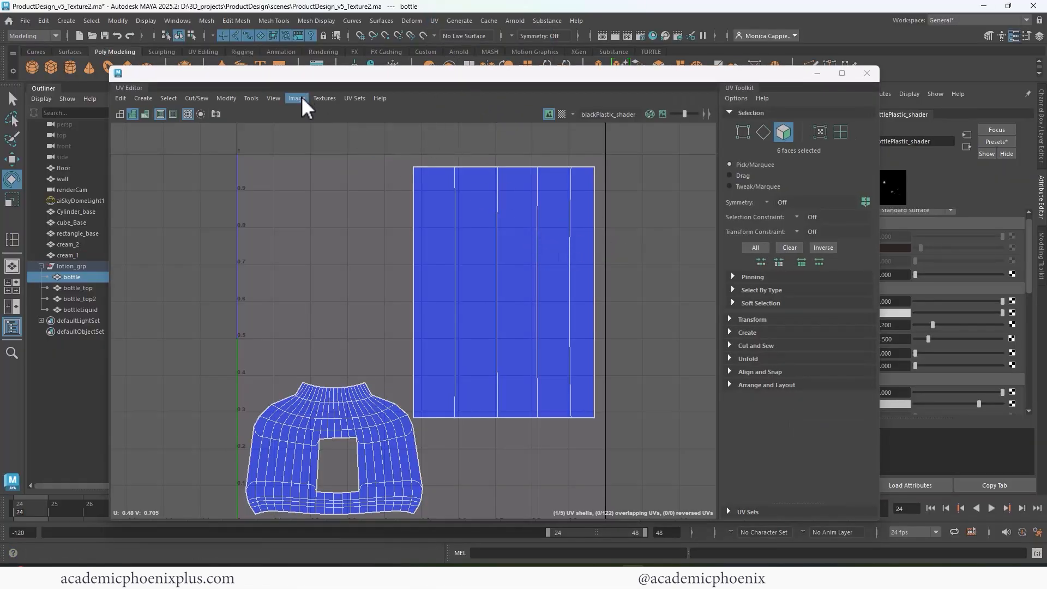
left_click(294, 98)
left_click(309, 279)
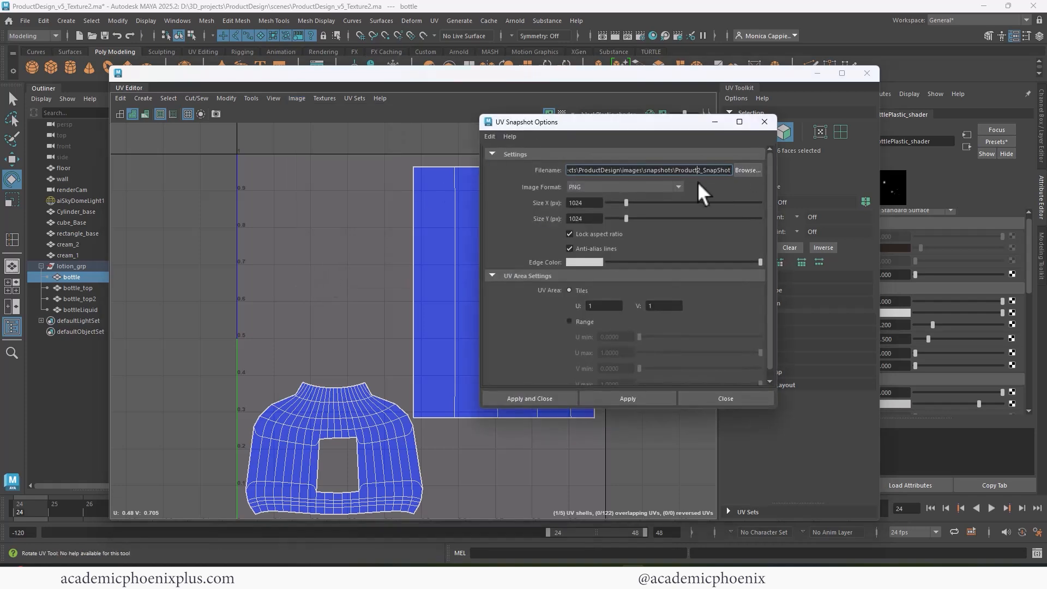
key("Delete")
type("3")
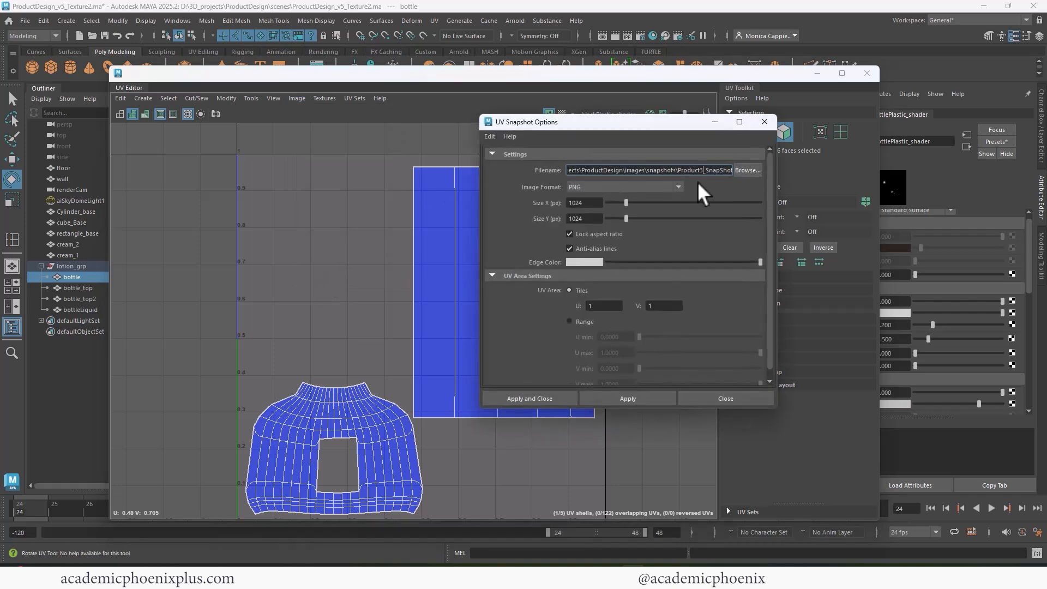
left_click(539, 398)
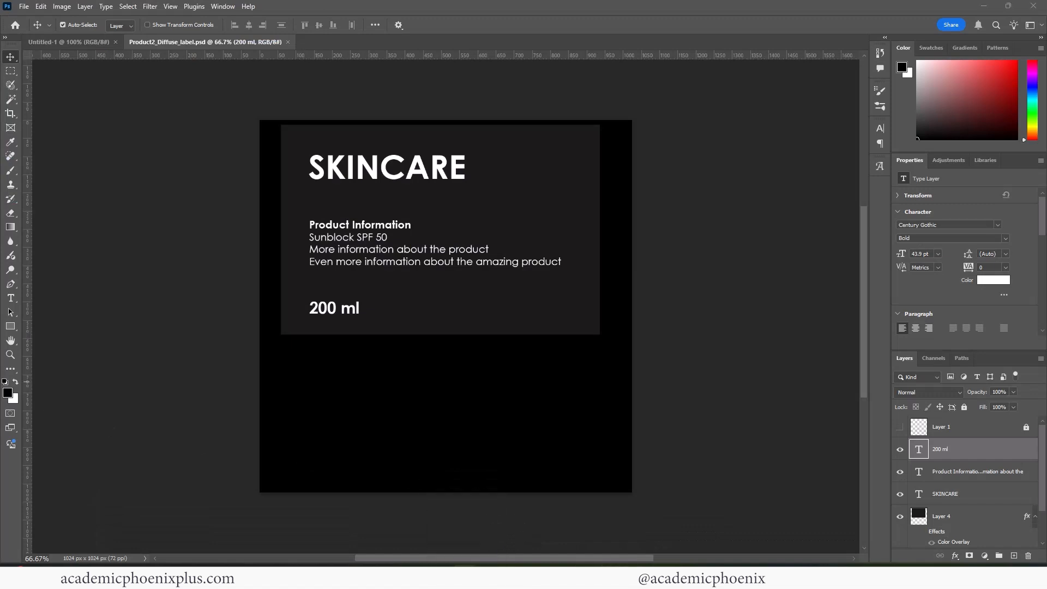
Open Product3_SnapShot.png, fill a new Layer 1 with black, and lock the snapshot layers.
left_click_drag(327, 165, 431, 41)
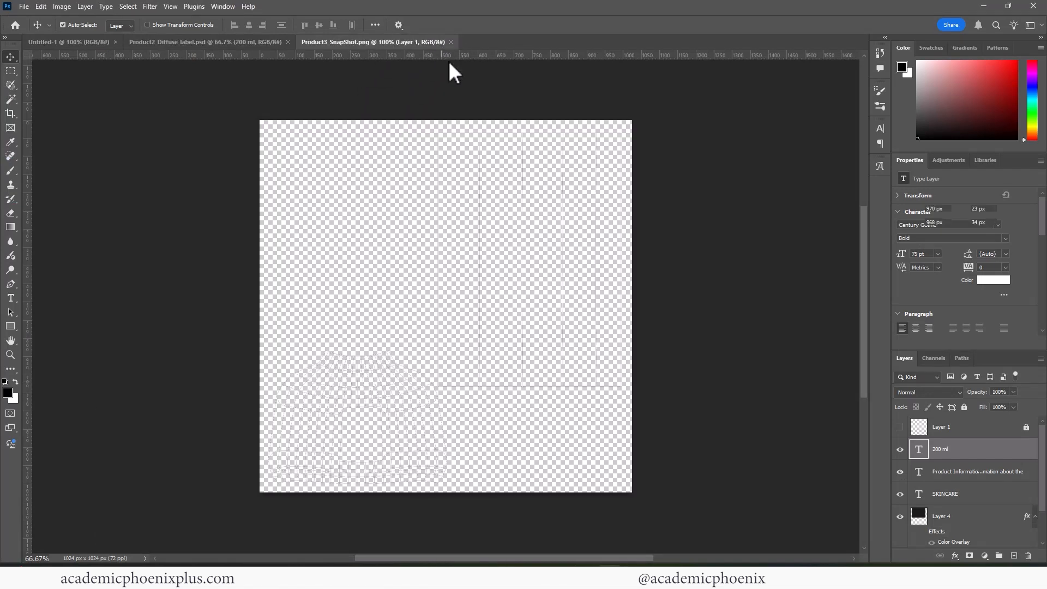
left_click(1012, 555)
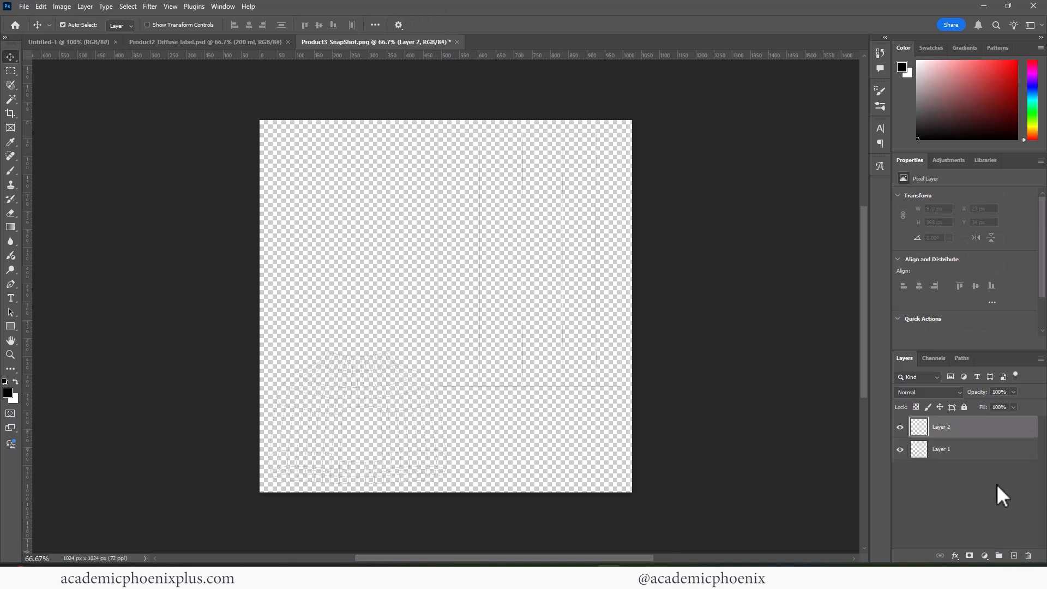
left_click(977, 450)
key("shift+F5")
key("Return")
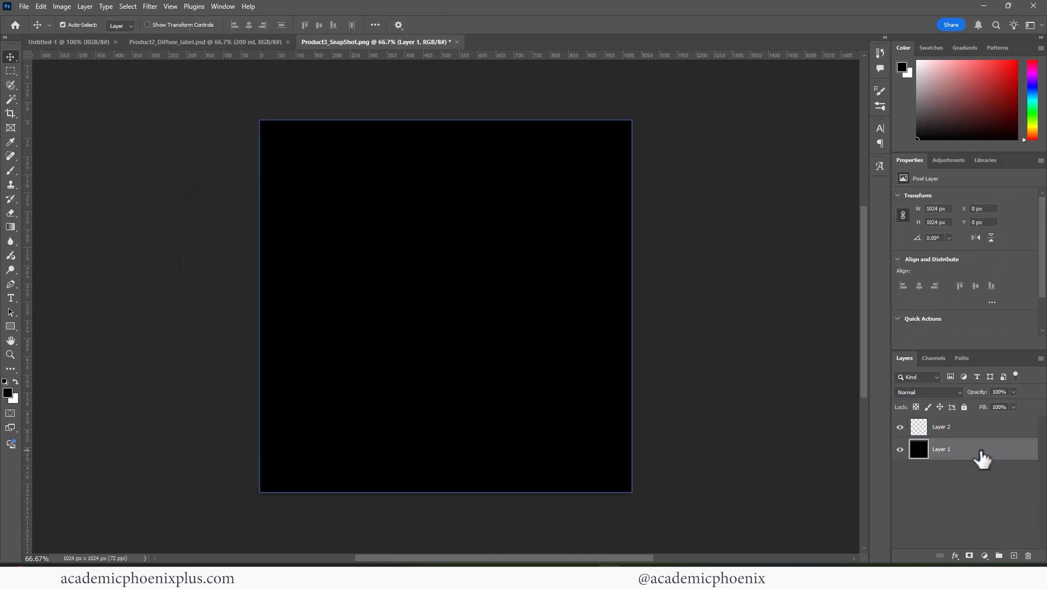
left_click(974, 485)
left_click(977, 429, "shift")
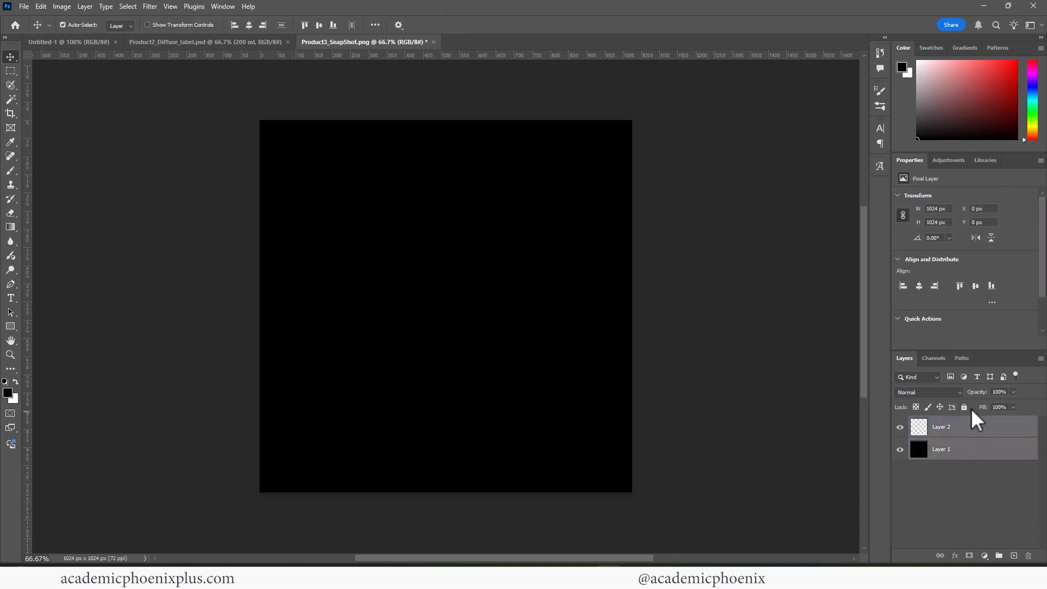
left_click(964, 408)
left_click(961, 487)
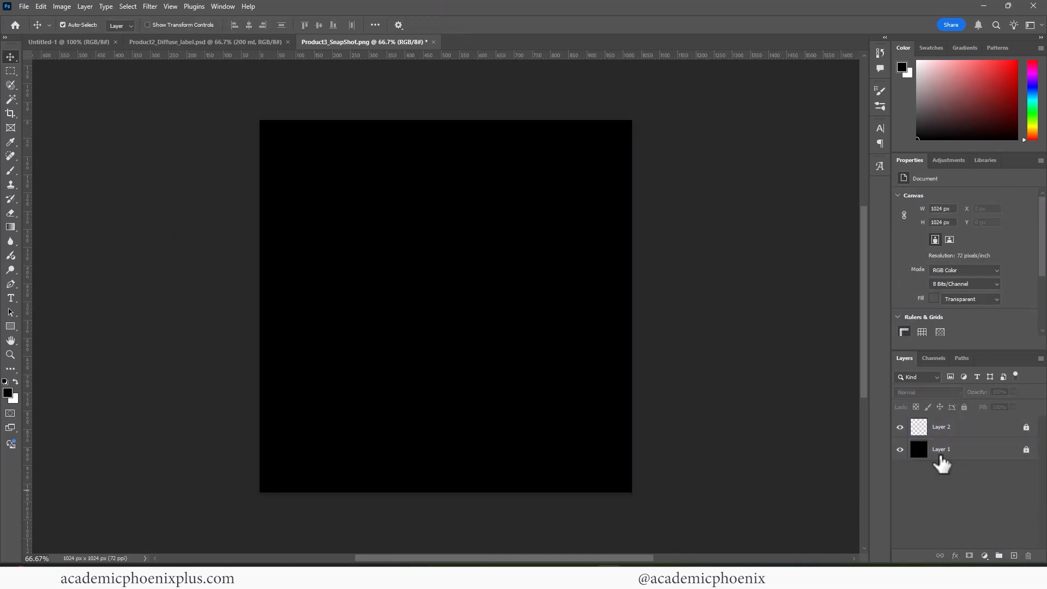
Place the bottle's UV snapshot into the floating label document.
left_click(215, 43)
left_click_drag(214, 43, 89, 82)
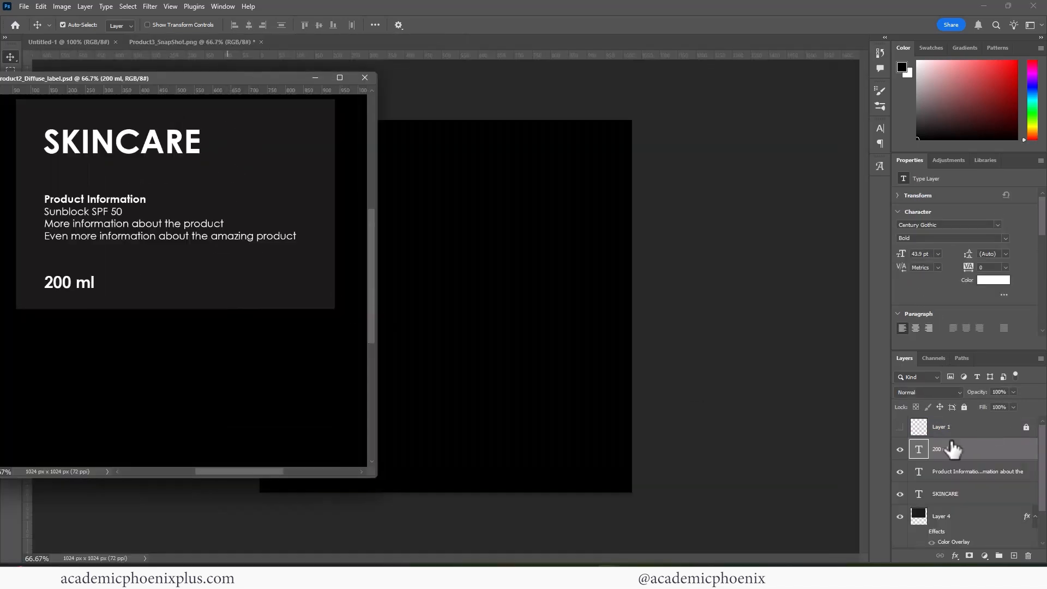
left_click(975, 471, "shift")
left_click(976, 515, "shift")
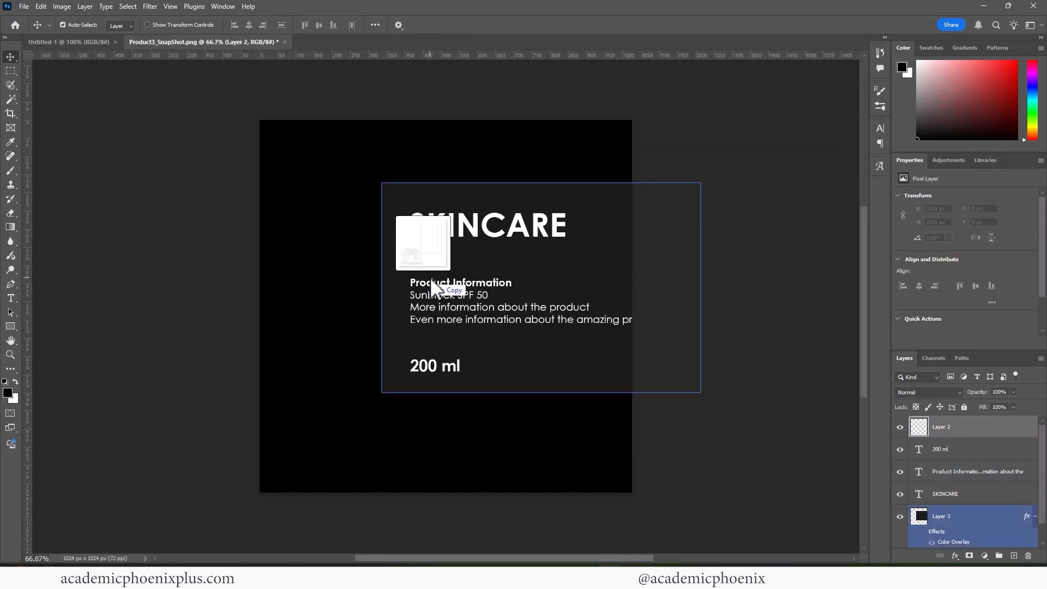
left_click_drag(430, 278, 318, 208)
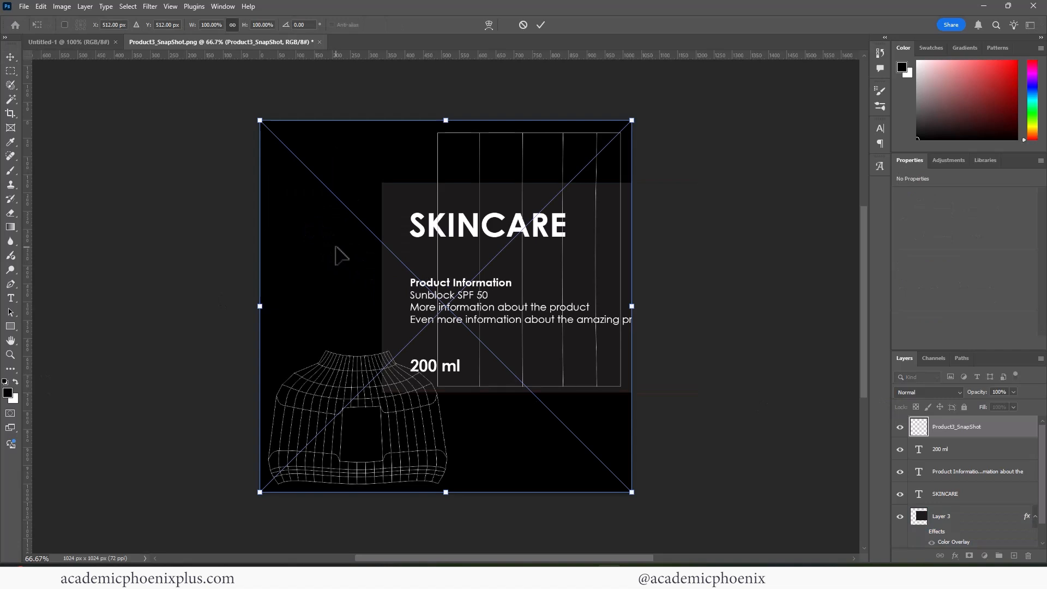
key("Return")
Resize the dark grey card layer to fit the bottle's striped UV rectangle.
left_click(961, 521)
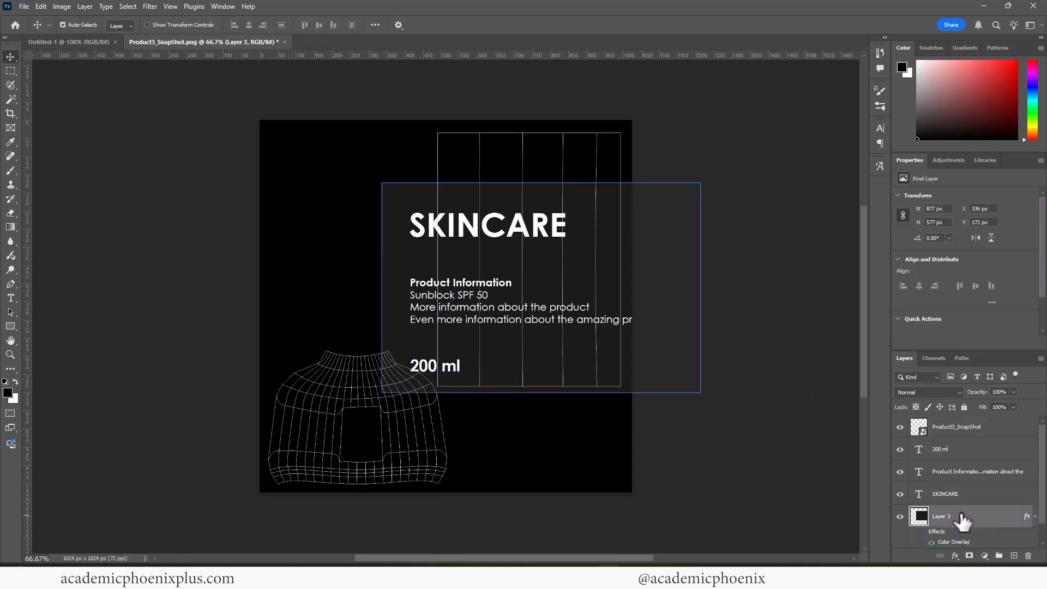
key("ctrl+t")
left_click_drag(382, 288, 422, 288)
left_click_drag(566, 192, 562, 133)
left_click_drag(563, 377, 563, 392)
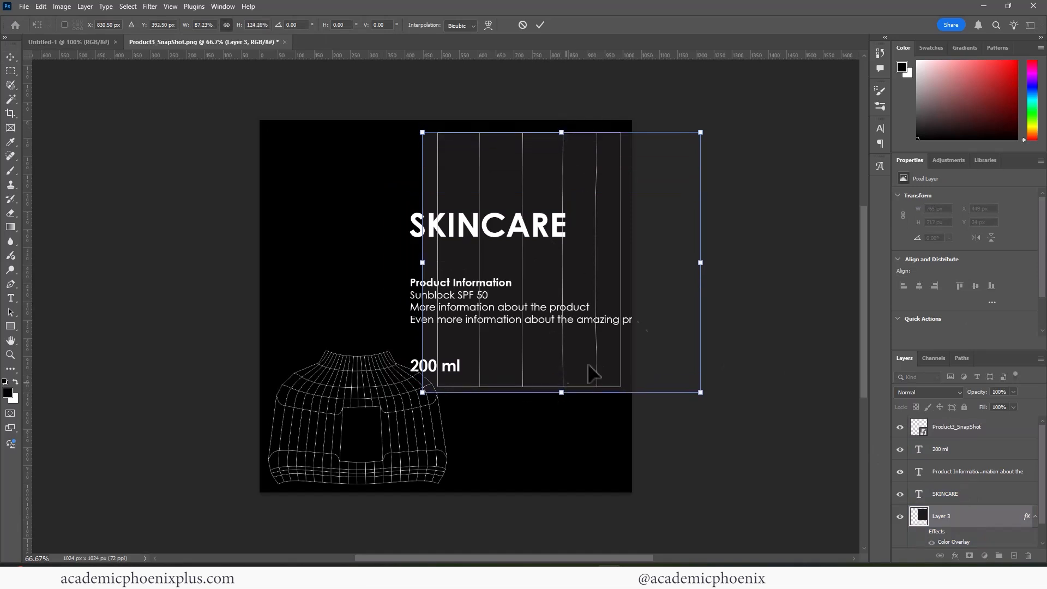
left_click_drag(700, 266, 630, 270)
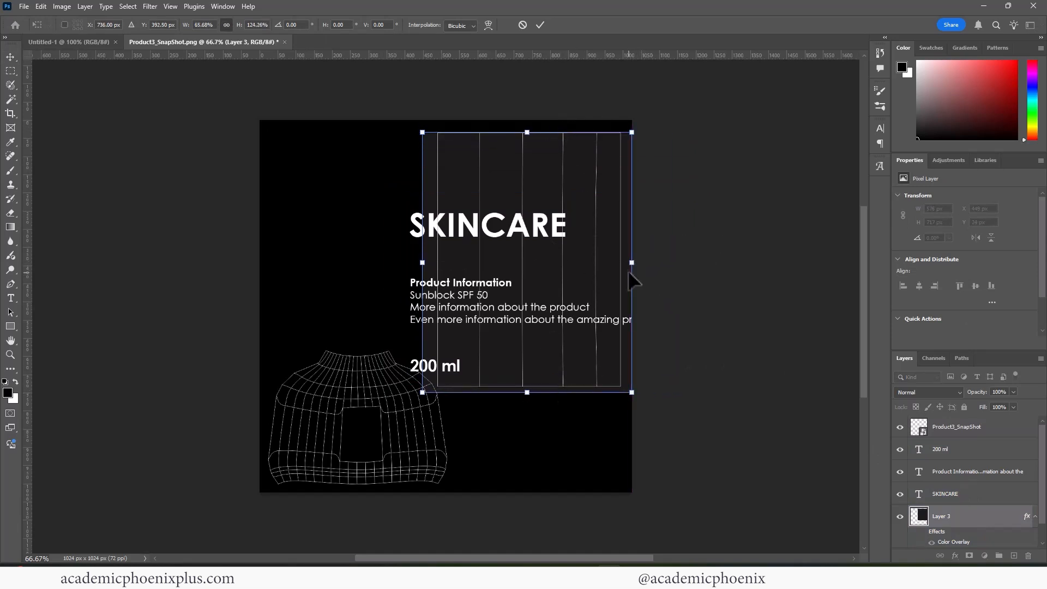
key("Return")
left_click(954, 449)
left_click(954, 494, "shift")
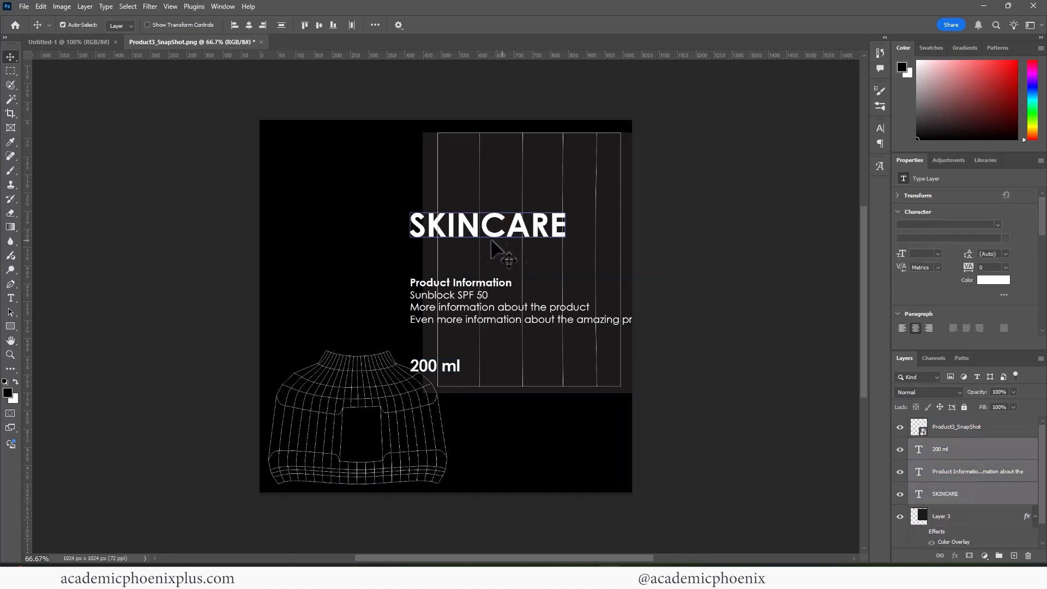
Move the SKINCARE text block into the card and change 200 ml to 250 ml.
left_click_drag(472, 229, 508, 176)
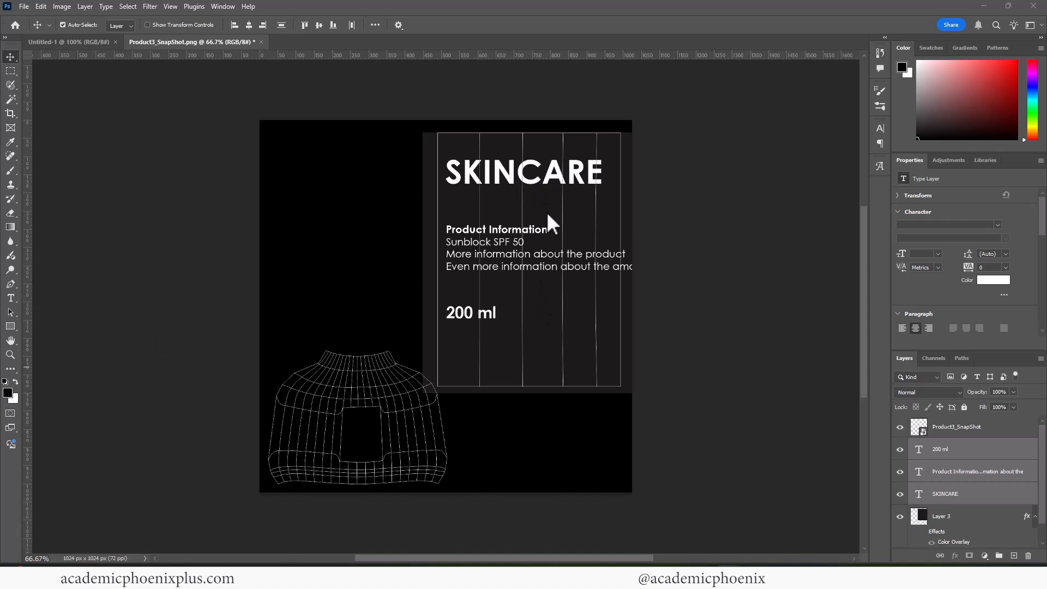
left_click_drag(507, 180, 515, 231)
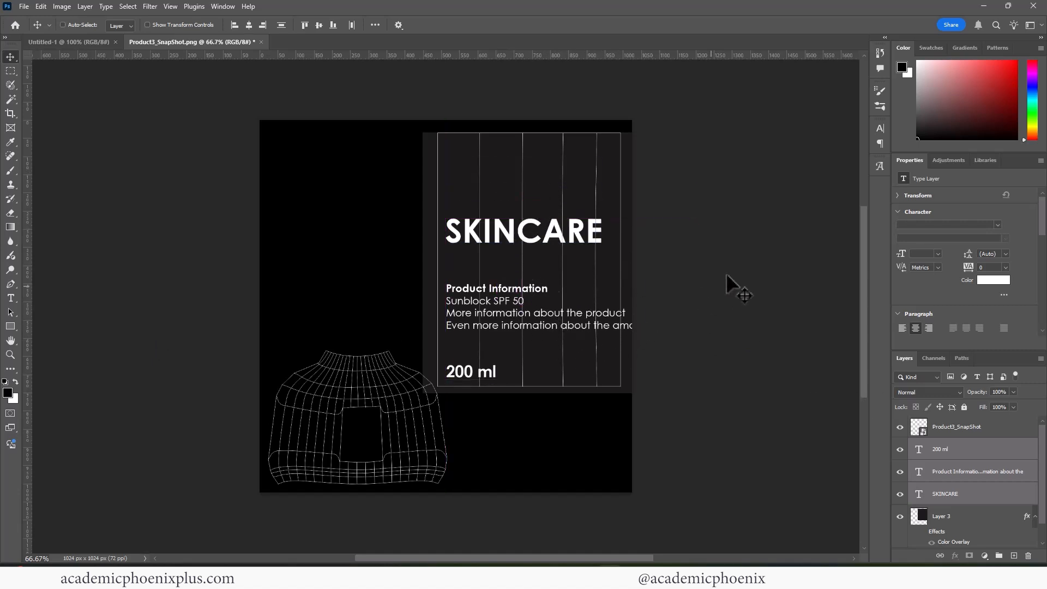
key("t")
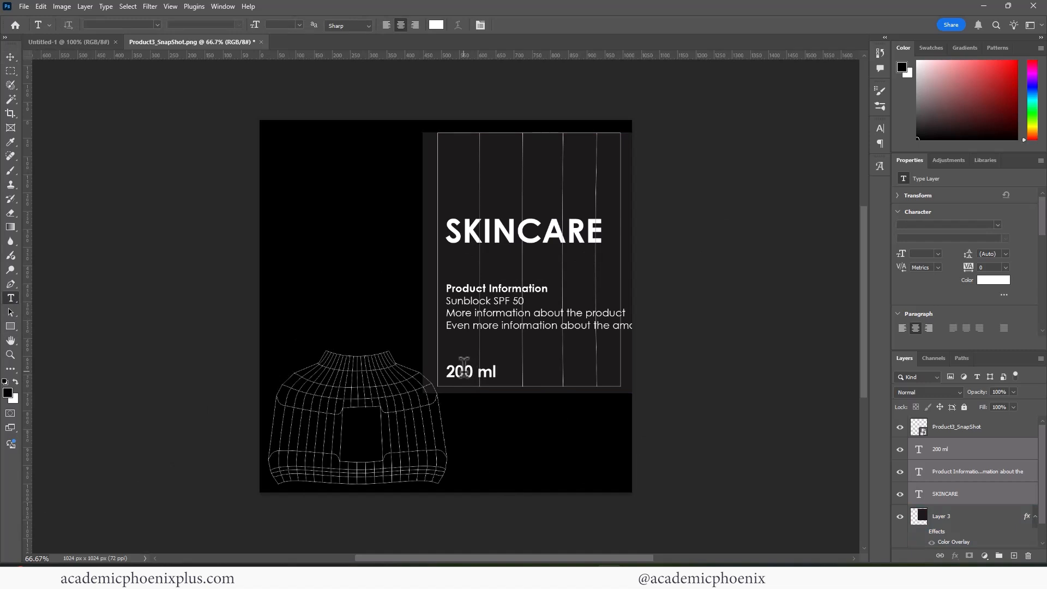
left_click_drag(452, 371, 469, 372)
left_click(467, 372)
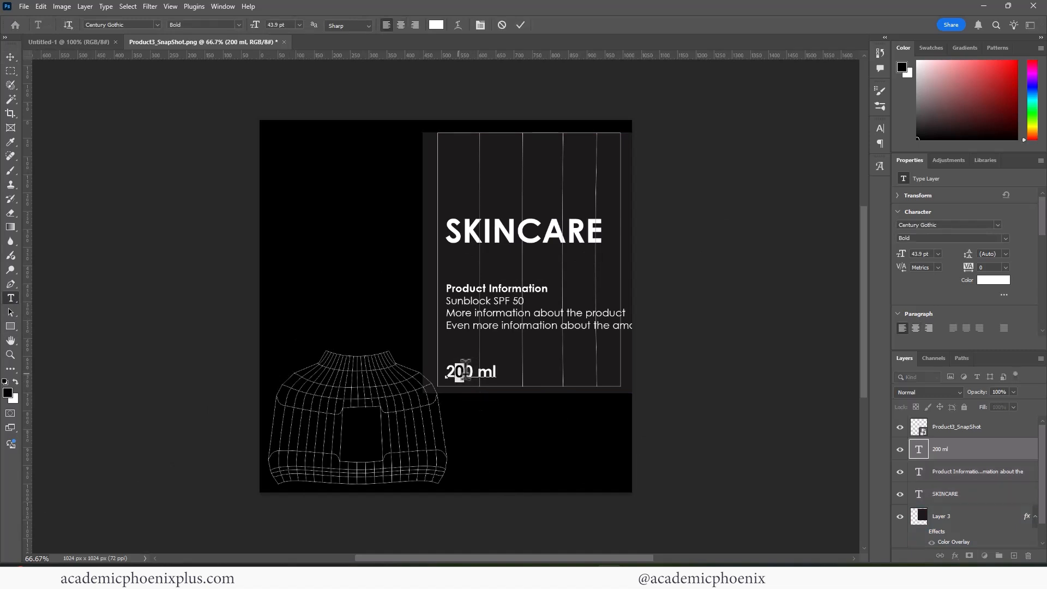
type("5")
key("Escape")
key("v")
left_click(967, 496)
Scale the text block down to about 69% and hide the UV snapshot layer.
key("ctrl+t")
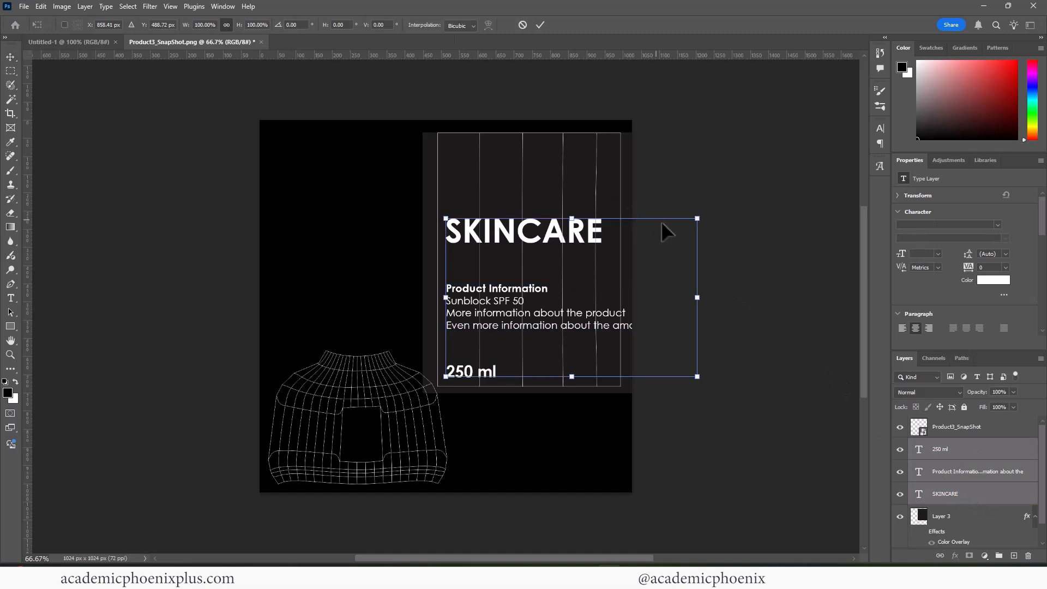
left_click_drag(697, 218, 600, 248)
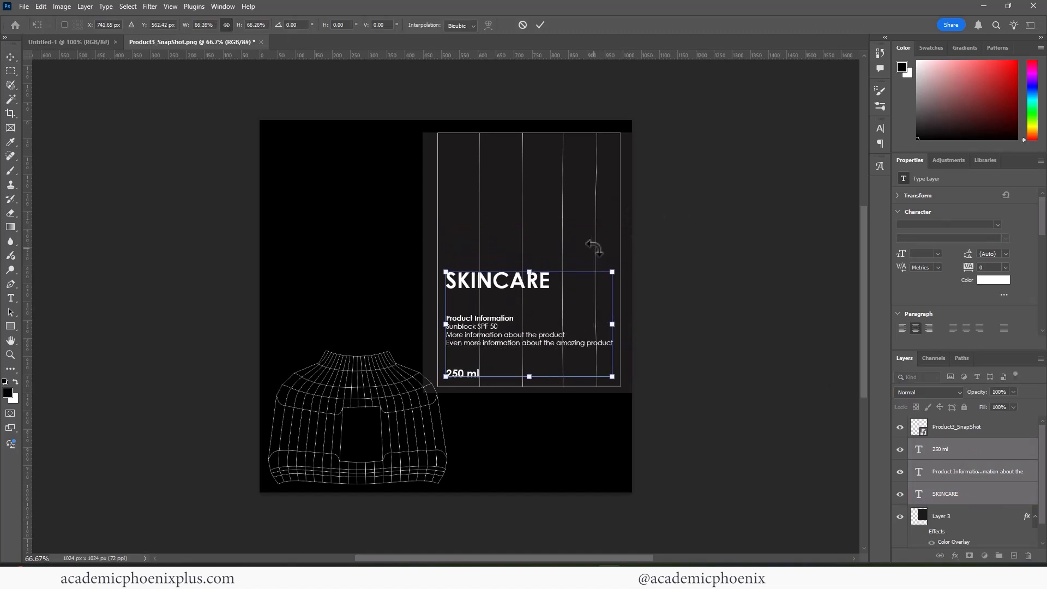
key("Return")
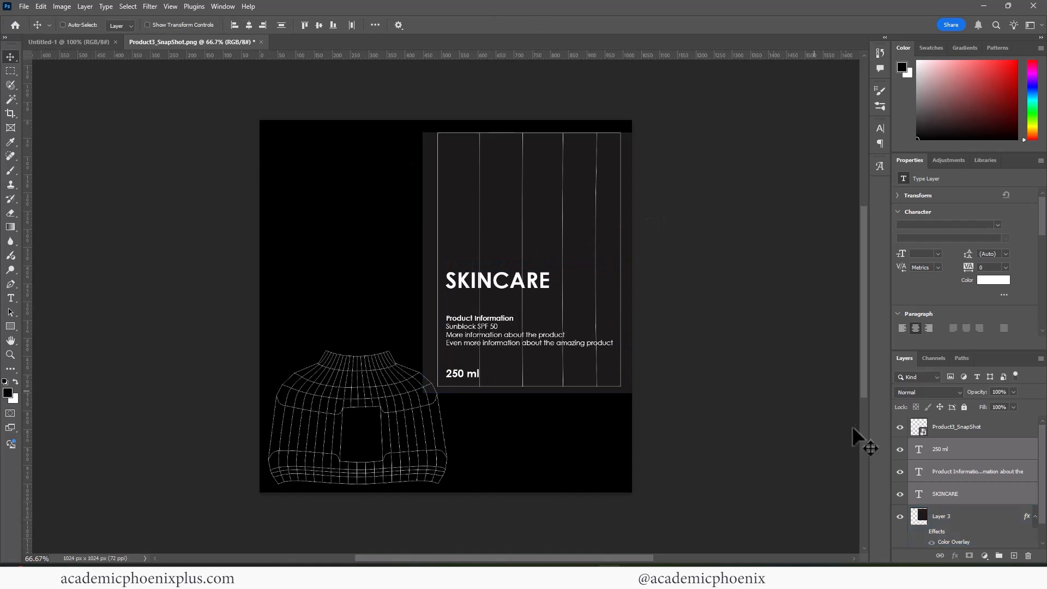
left_click(900, 427)
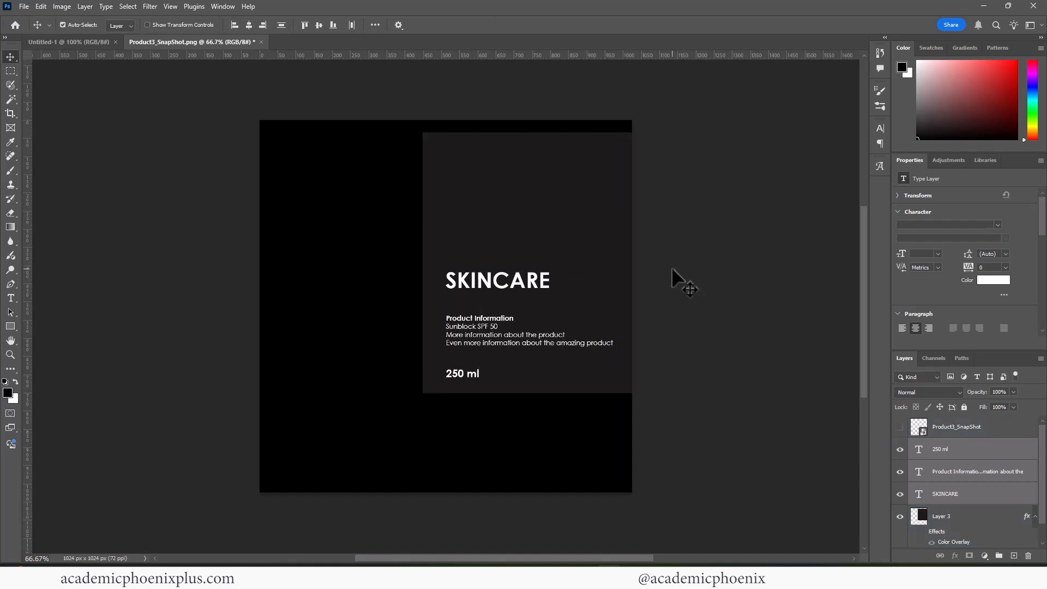
key("ctrl+shift+s")
Save the bottle label as Product3_Label.psd in images/WIPtextures with Maximize Compatibility.
left_click(303, 33)
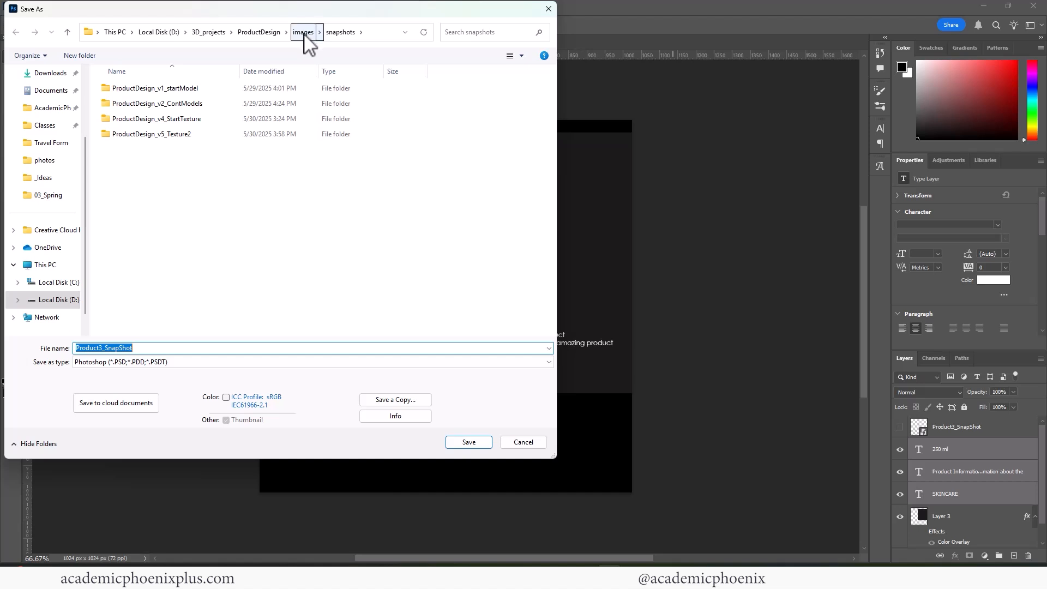
right_click(304, 34)
left_click(302, 34)
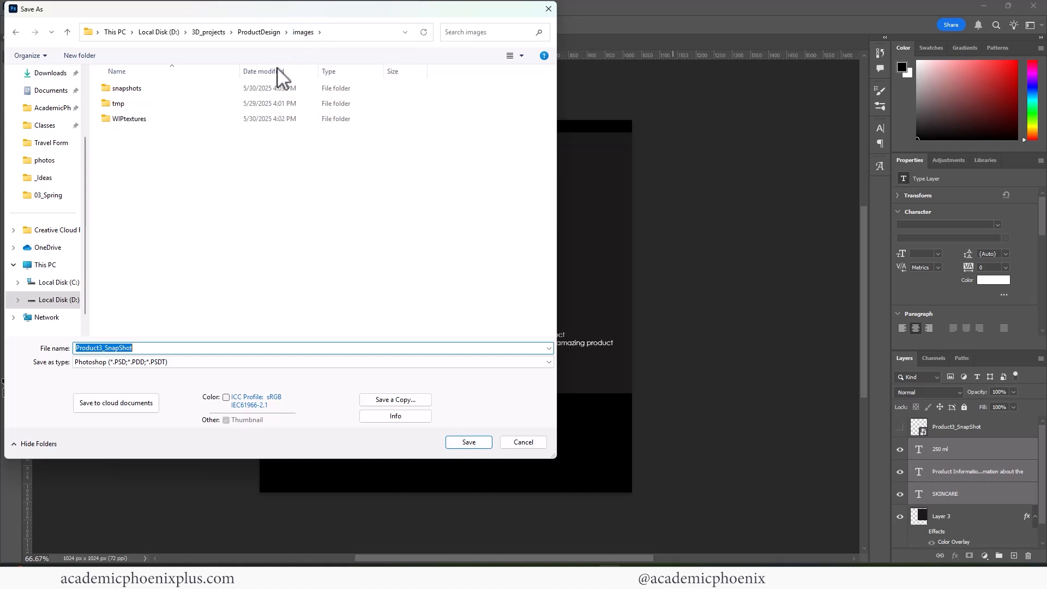
double_click(142, 119)
left_click(156, 347)
left_click(157, 347)
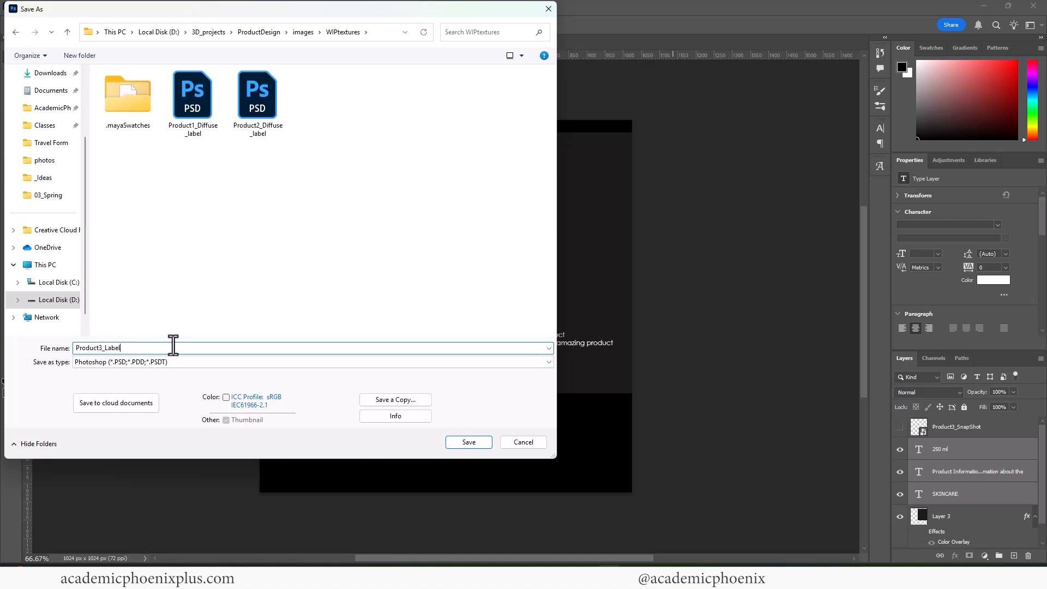
left_click(465, 441)
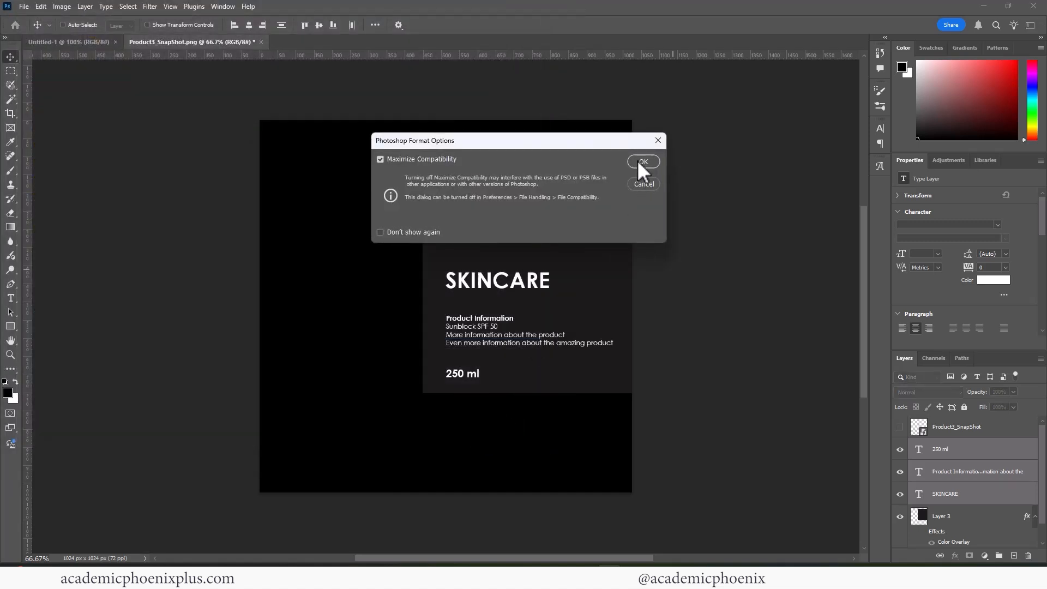
left_click(641, 162)
Give the bottle's label faces a new aiStandardSurface material.
mouse_move(691, 559)
left_click(649, 515)
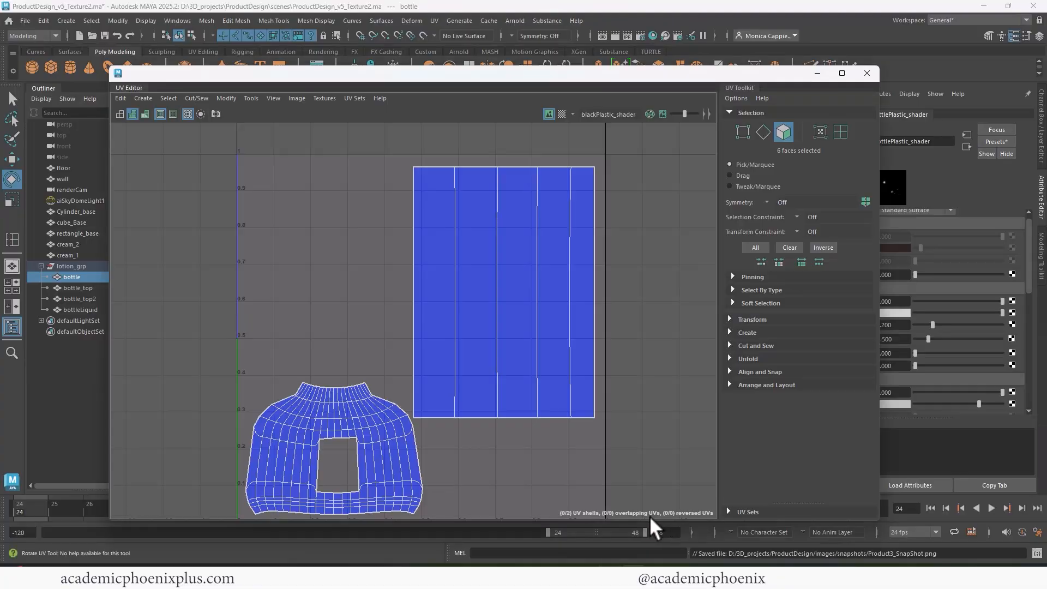
right_click_drag(538, 194, 537, 222)
left_click_drag(383, 172, 599, 204)
left_click(870, 77)
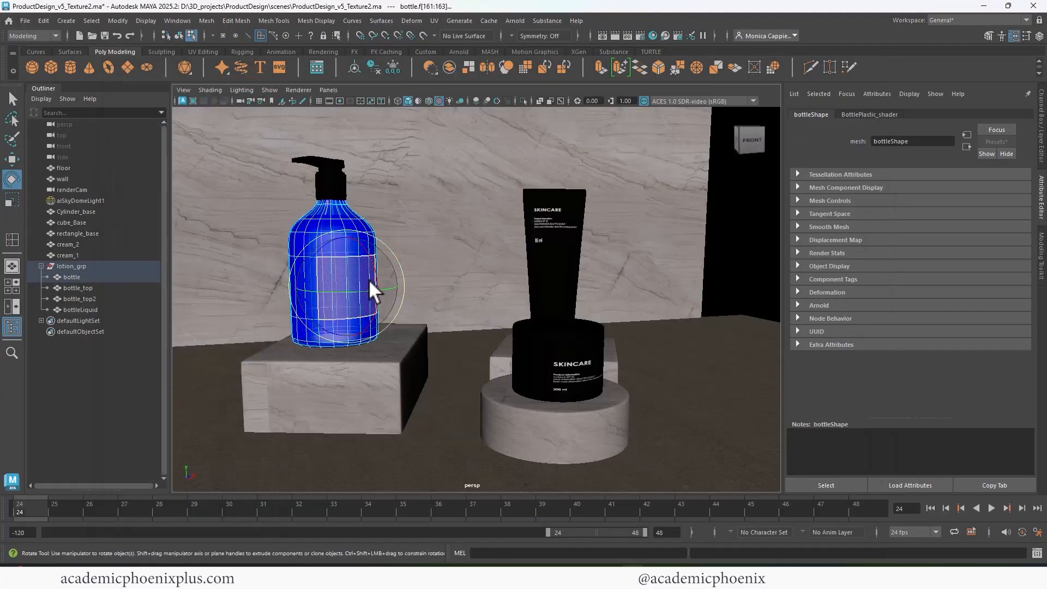
right_click_drag(359, 252, 390, 531)
right_click_drag(461, 553, 460, 553)
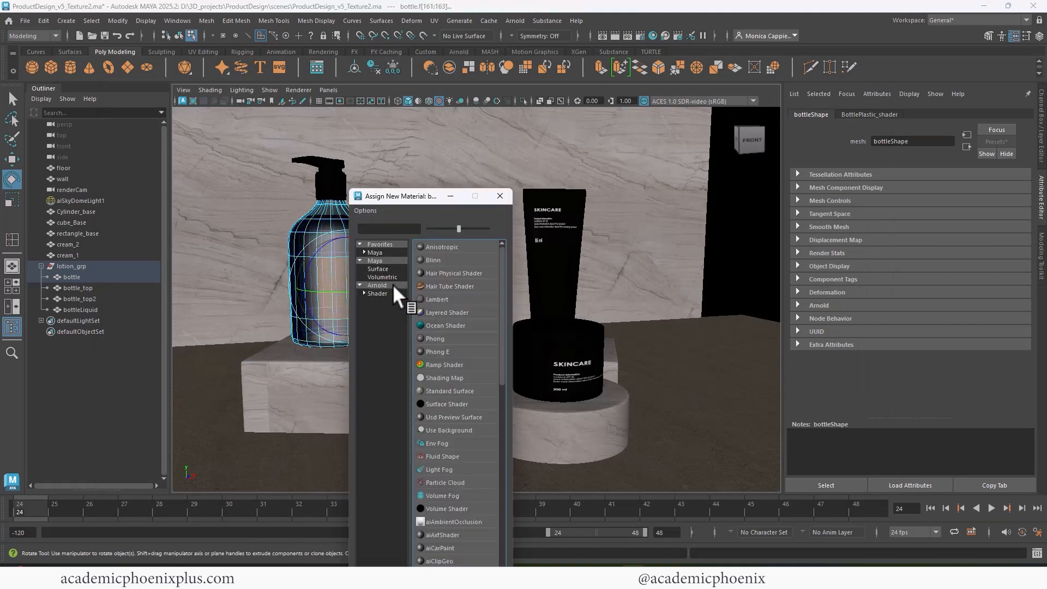
left_click(450, 430)
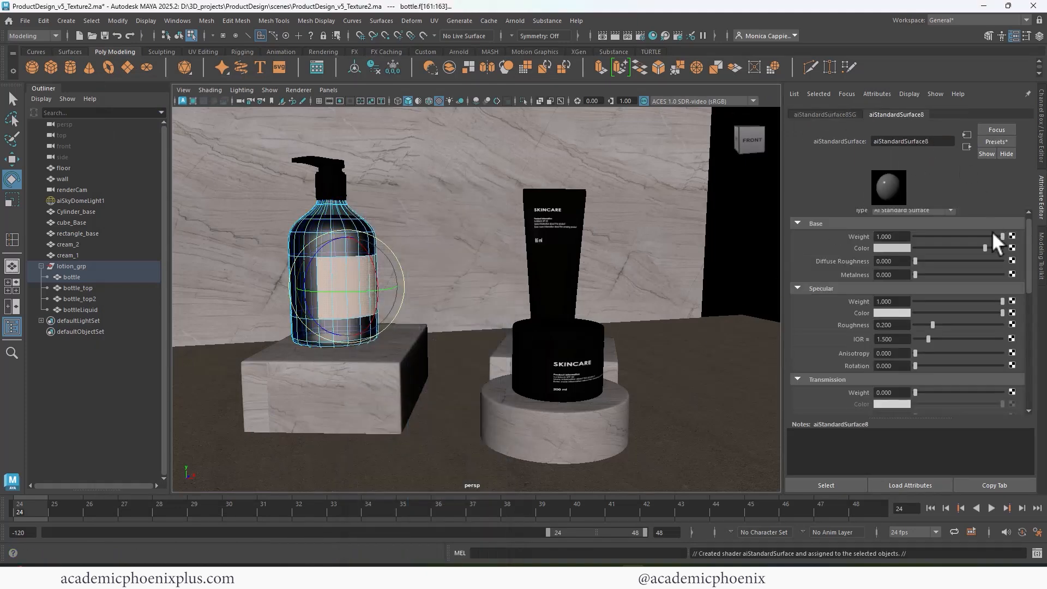
Map Product3_Label.psd to Base Color through a File node and check it in an Arnold render.
left_click(1012, 247)
left_click(439, 286)
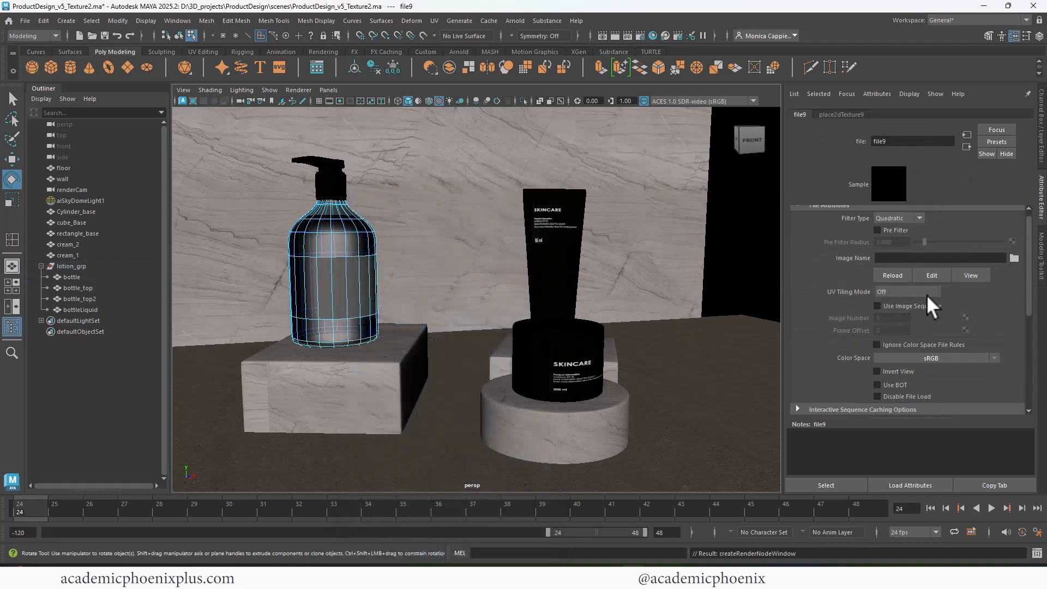
left_click(1013, 257)
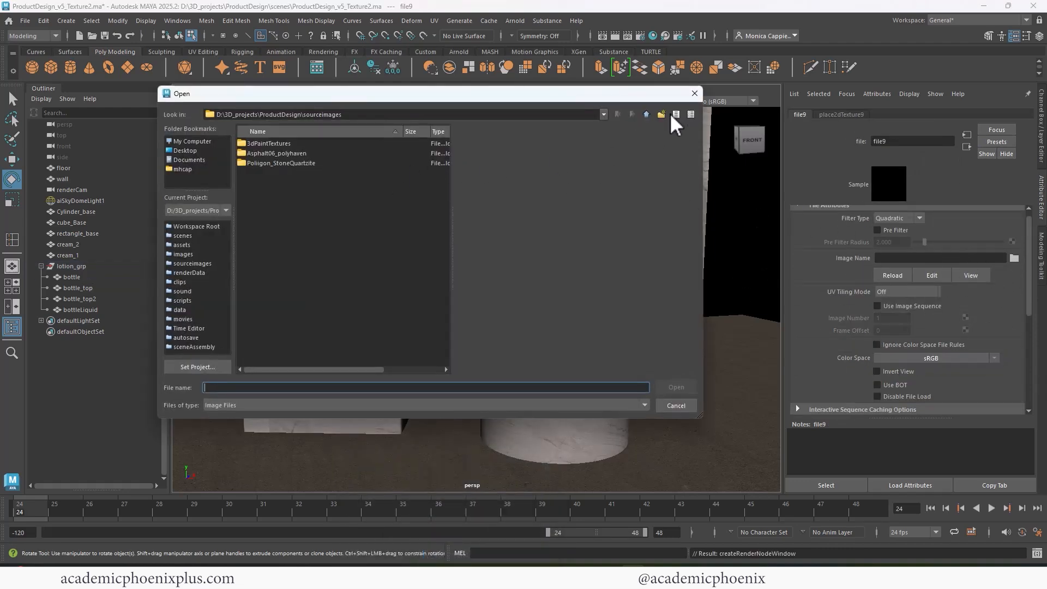
left_click(647, 113)
double_click(256, 192)
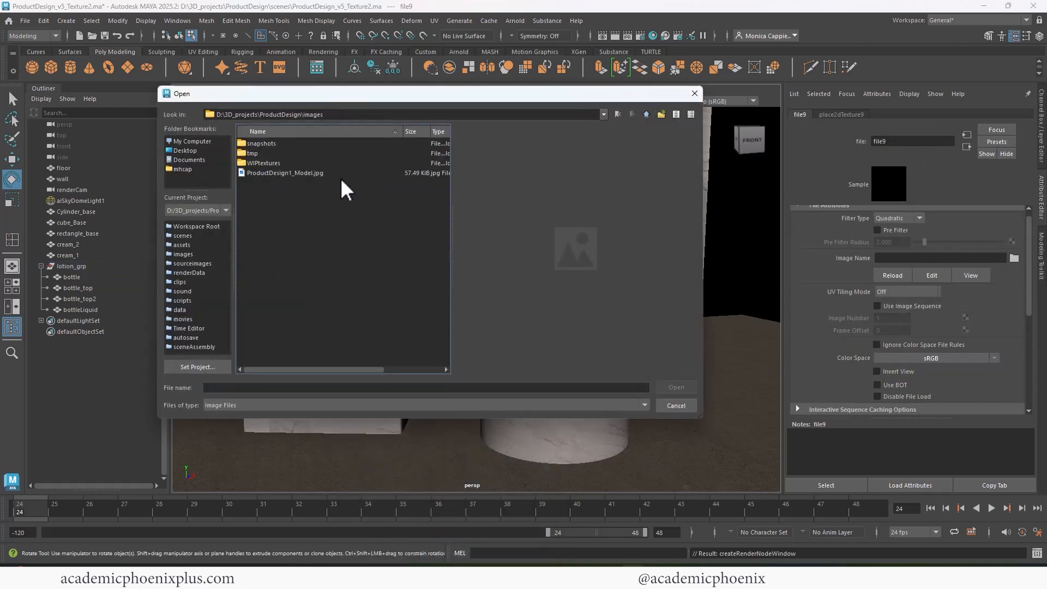
double_click(261, 163)
left_click(365, 162)
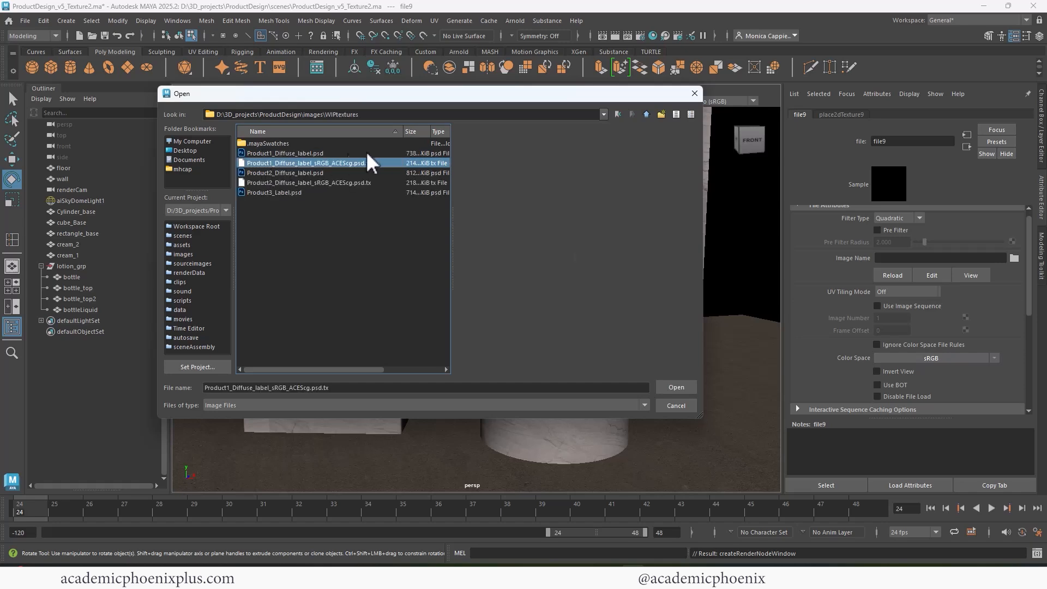
double_click(280, 191)
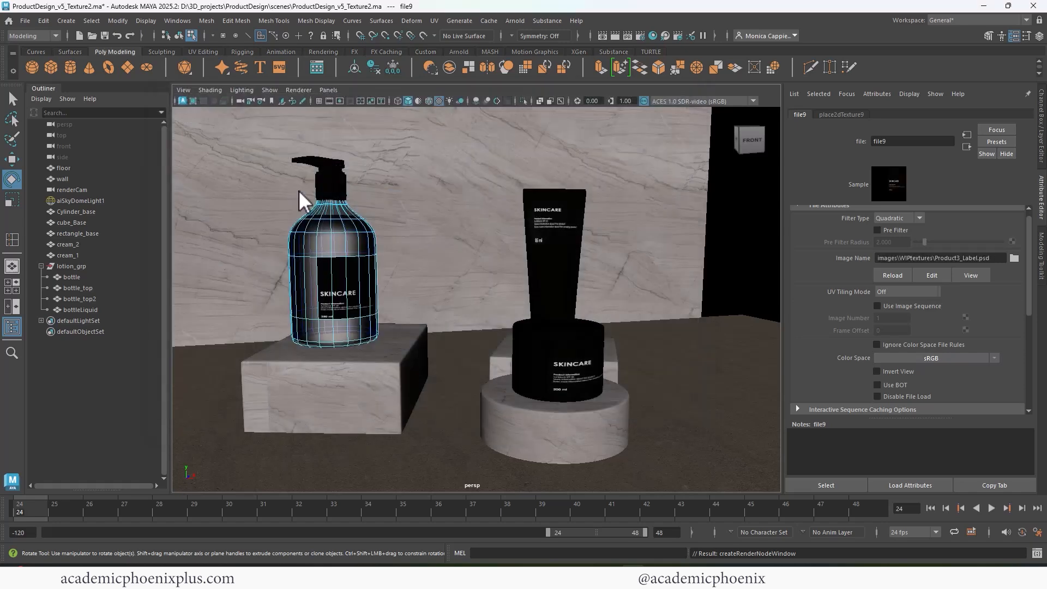
left_click(614, 34)
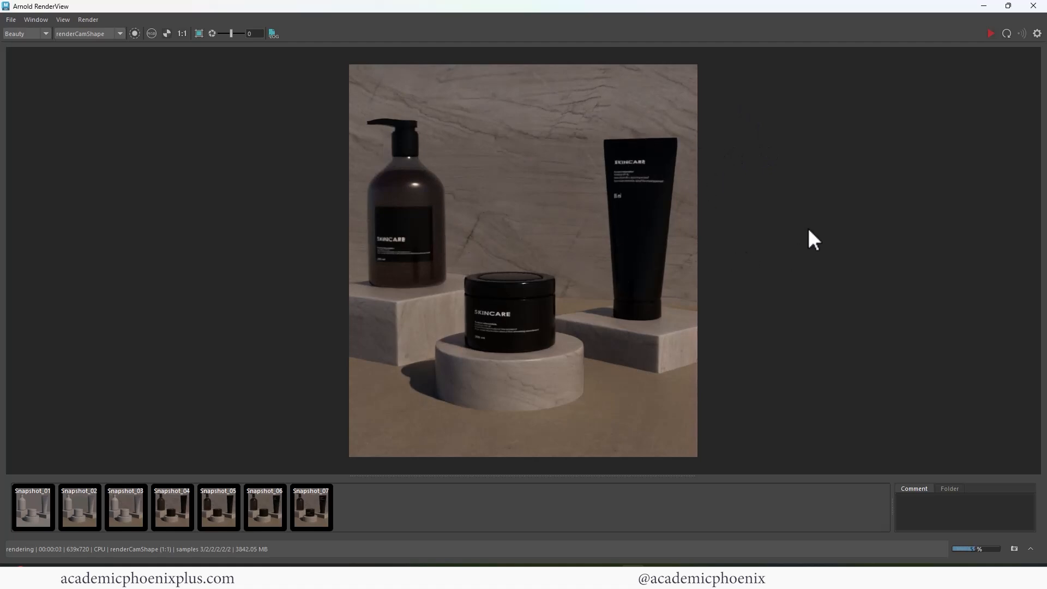
left_click(1033, 6)
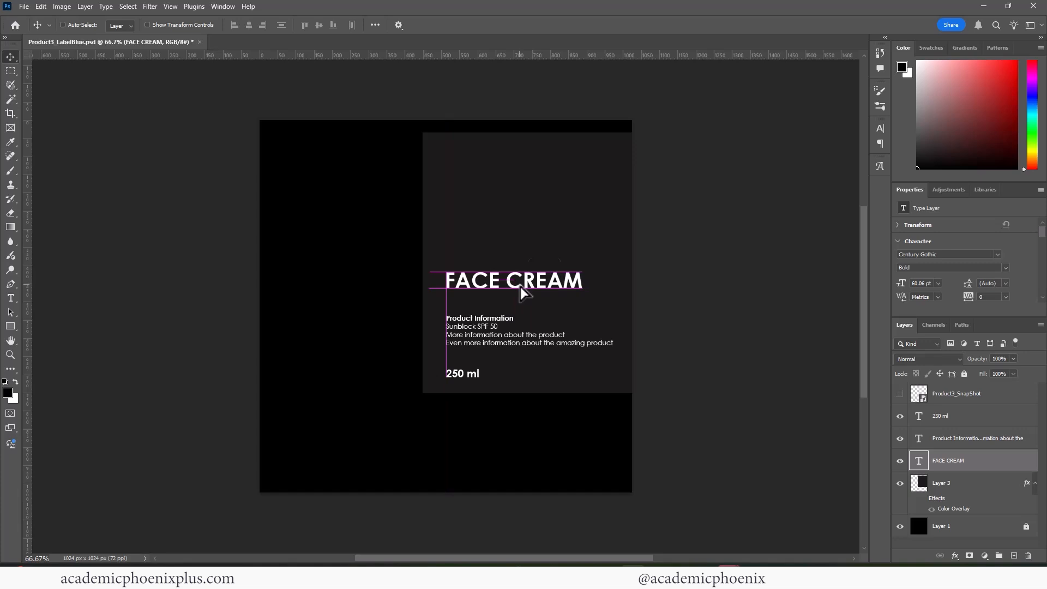
Change the card's Color Overlay to teal (hue 193) and save the label as Product3_LabelBlue.psd.
left_click(945, 502)
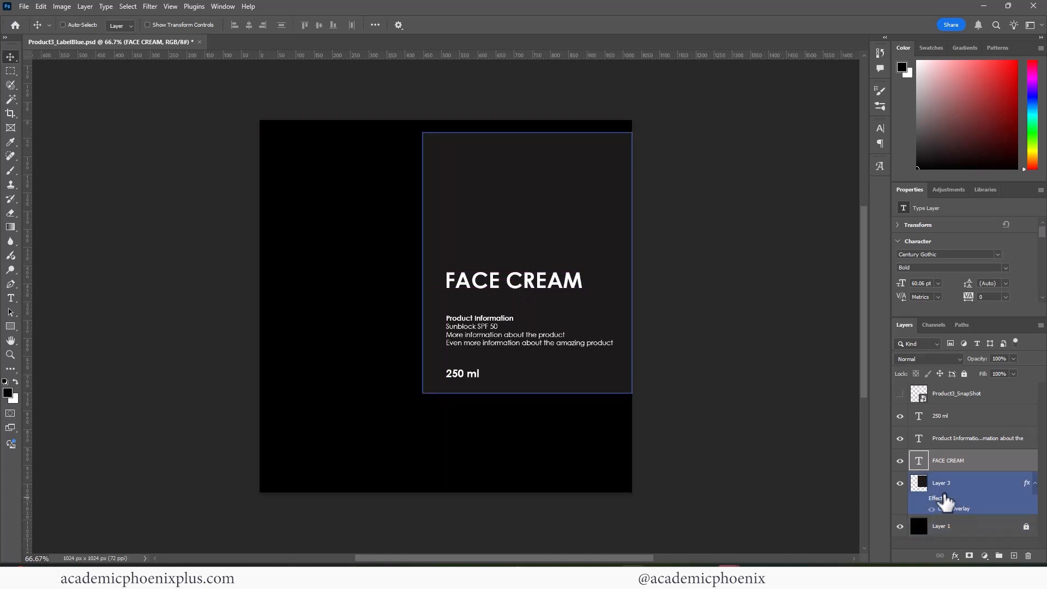
double_click(953, 510)
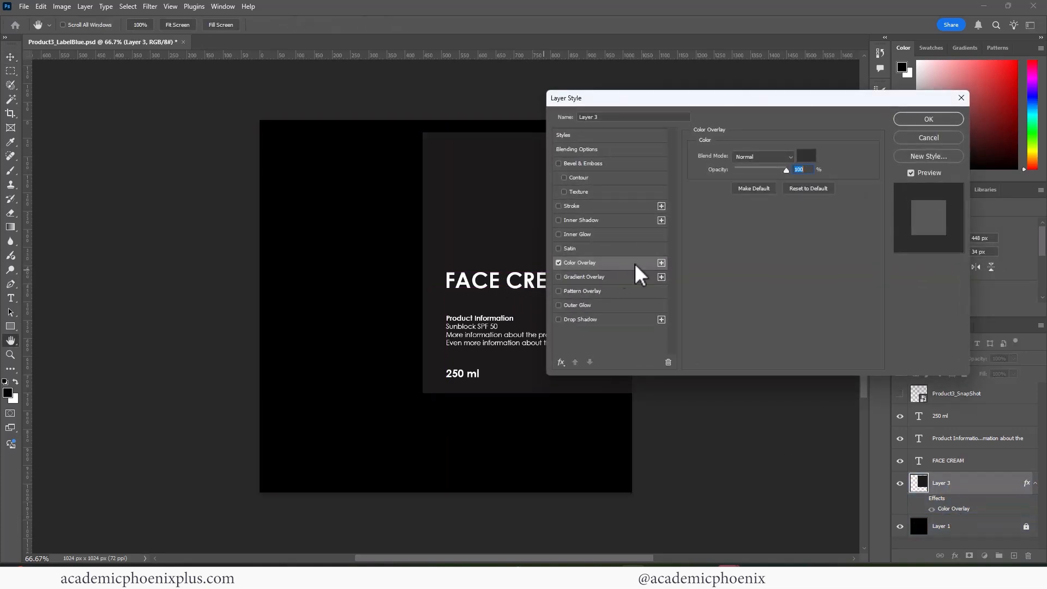
left_click(806, 157)
left_click(438, 205)
left_click(561, 178)
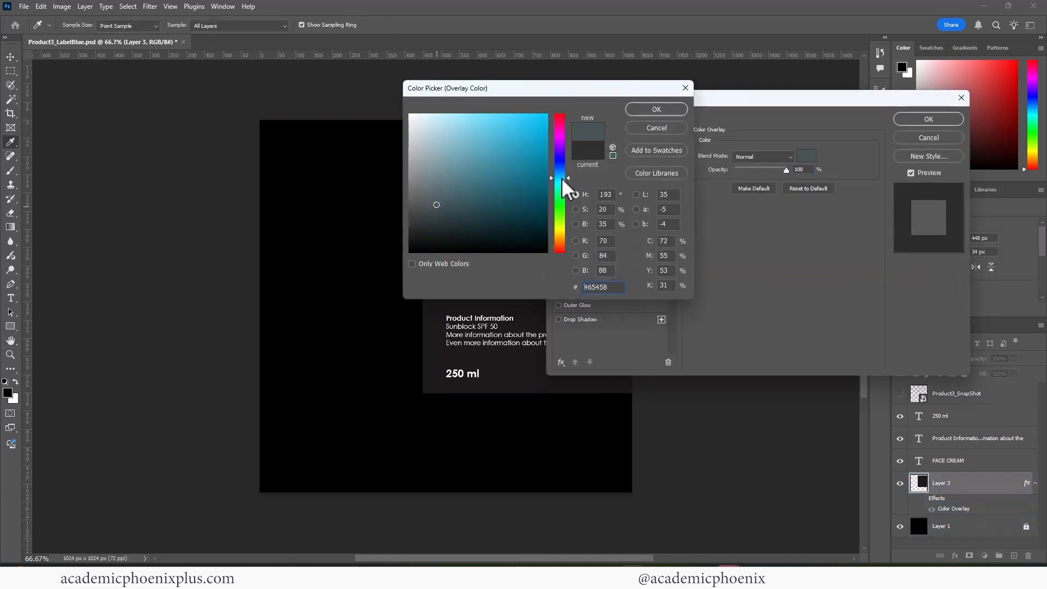
mouse_move(515, 187)
left_mouse_down()
mouse_move(546, 213)
mouse_move(532, 187)
left_mouse_up()
left_click(656, 109)
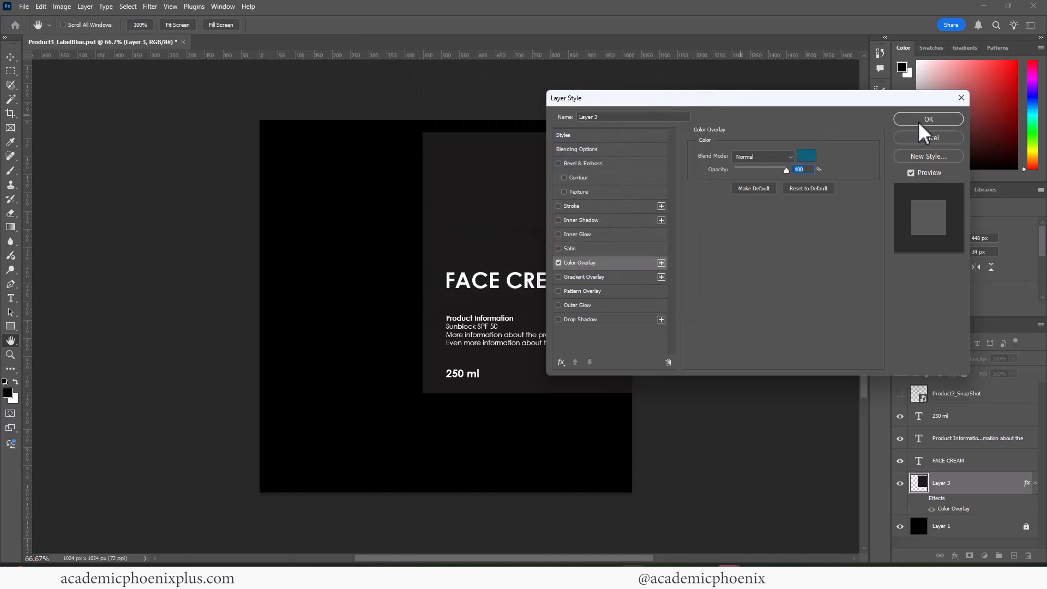
left_click(928, 119)
left_click(921, 498)
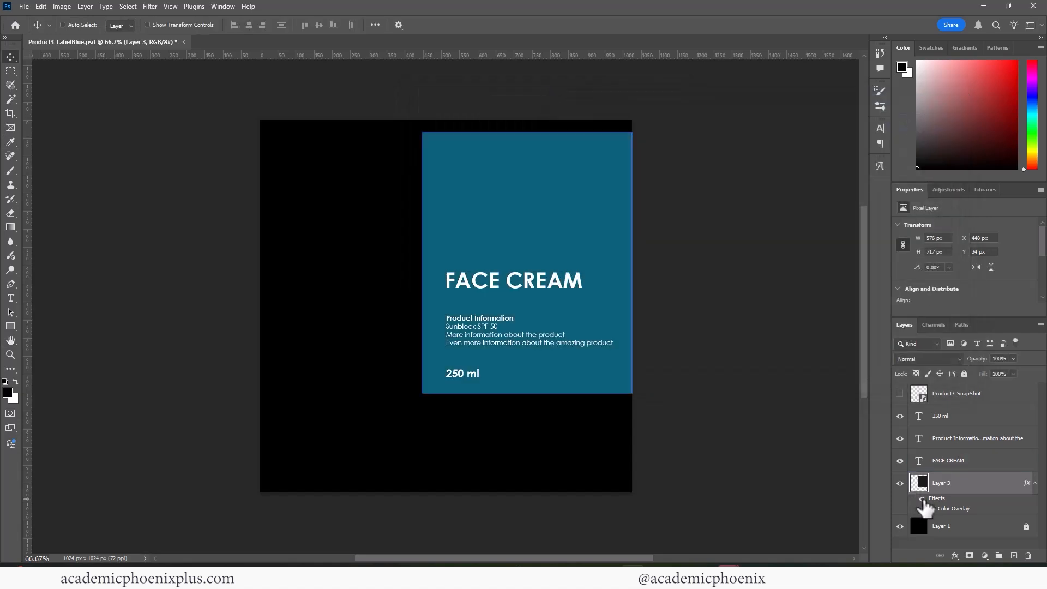
key("ctrl+s")
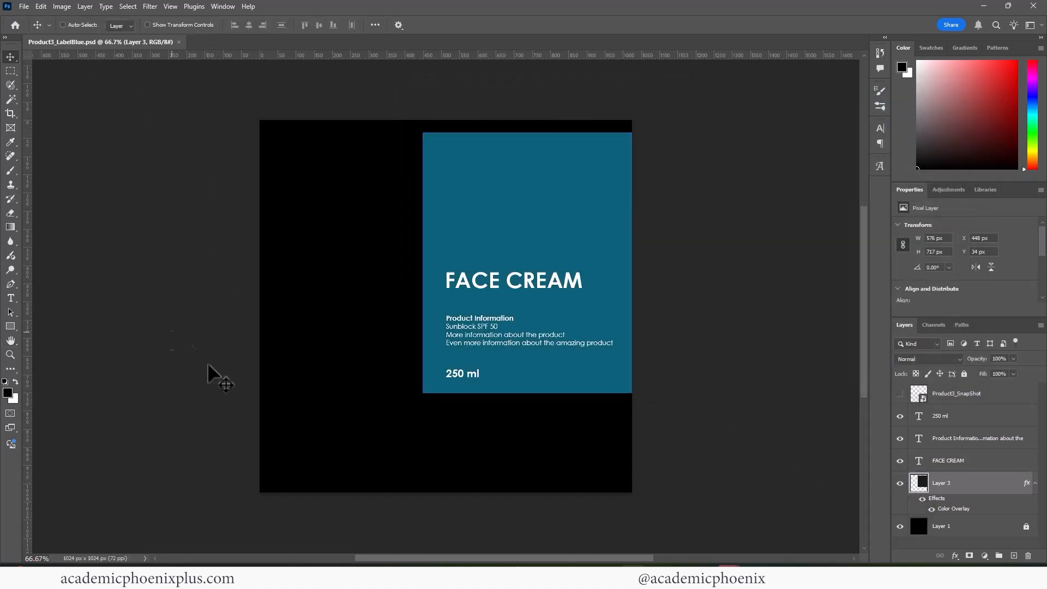
left_click(658, 574)
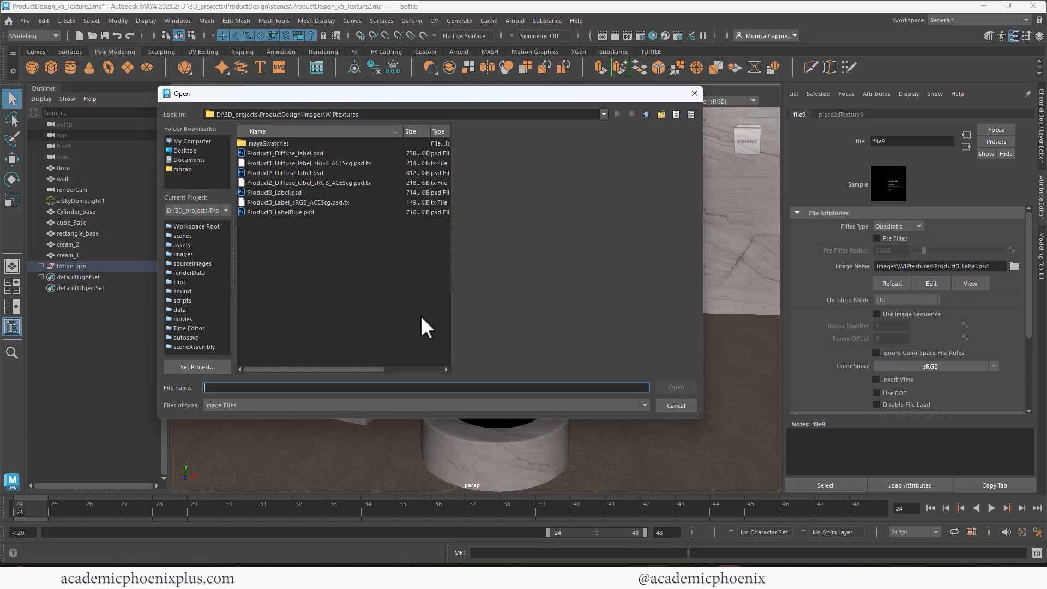
Load Product3_LabelBlue.psd as the bottle label, tint BottlePlastic_shader transmission pale blue, and render in Arnold.
double_click(290, 212)
left_click(366, 233)
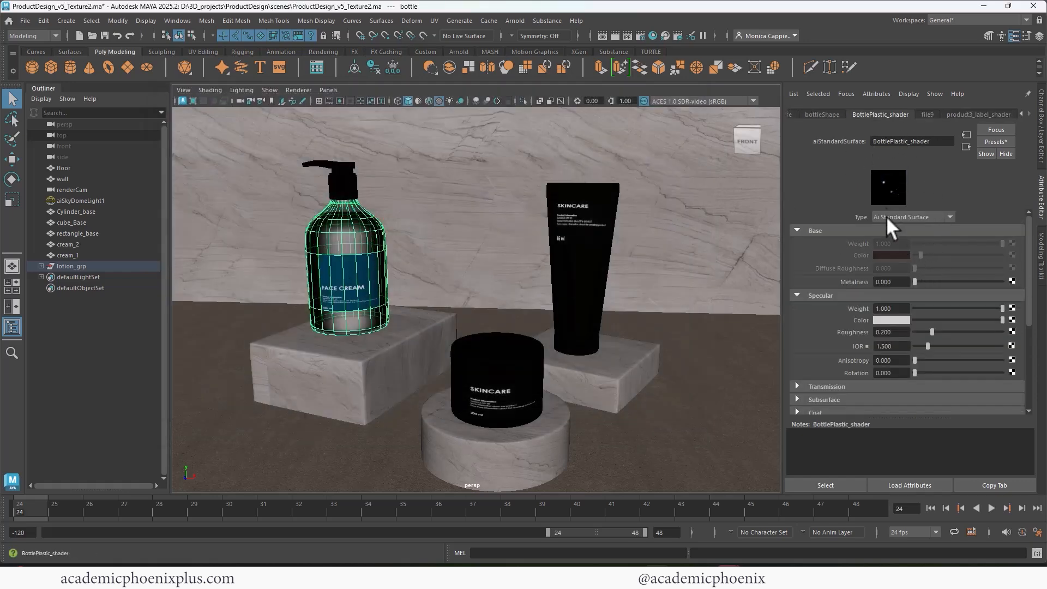
left_click_drag(1026, 274, 1026, 303)
left_click(872, 333)
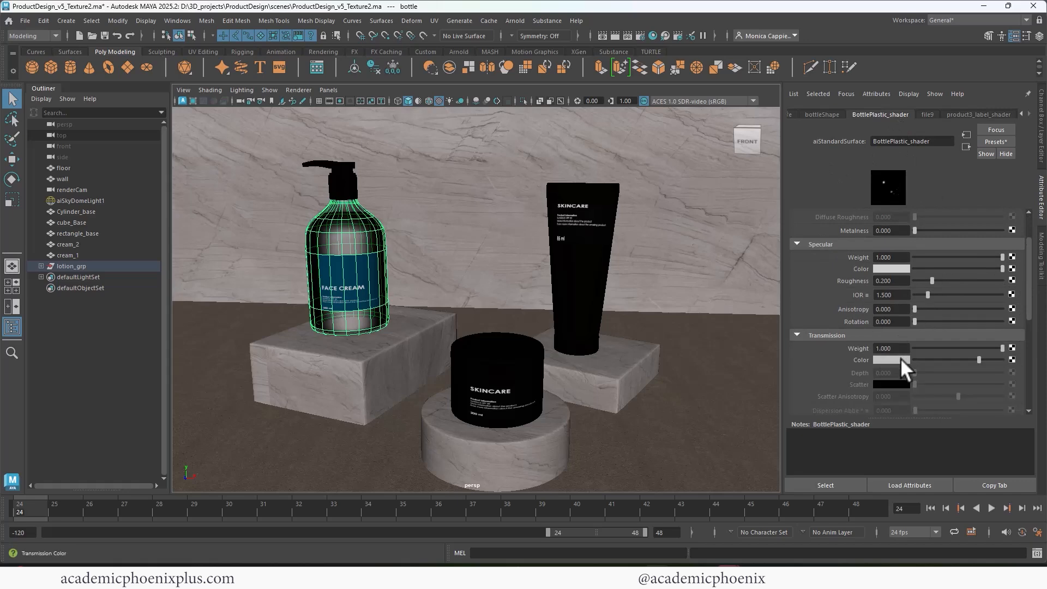
left_click(900, 359)
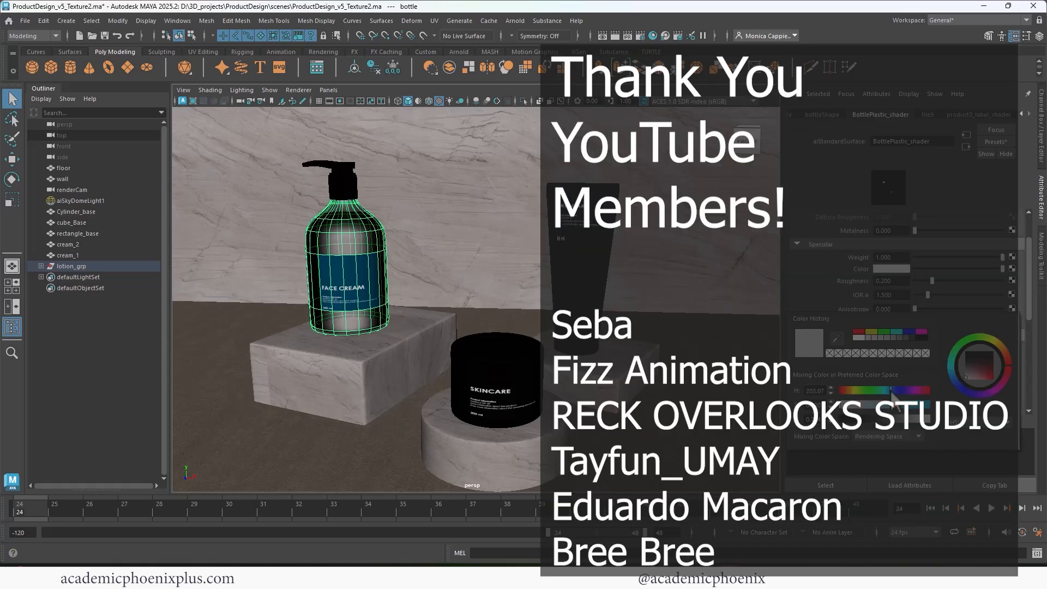
left_click(863, 405)
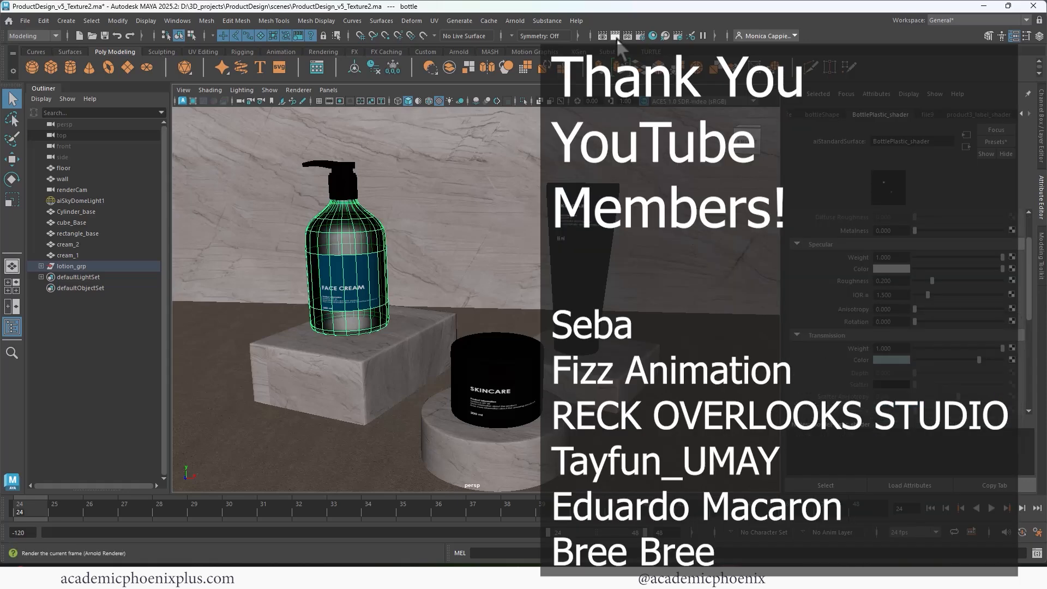
left_click(615, 35)
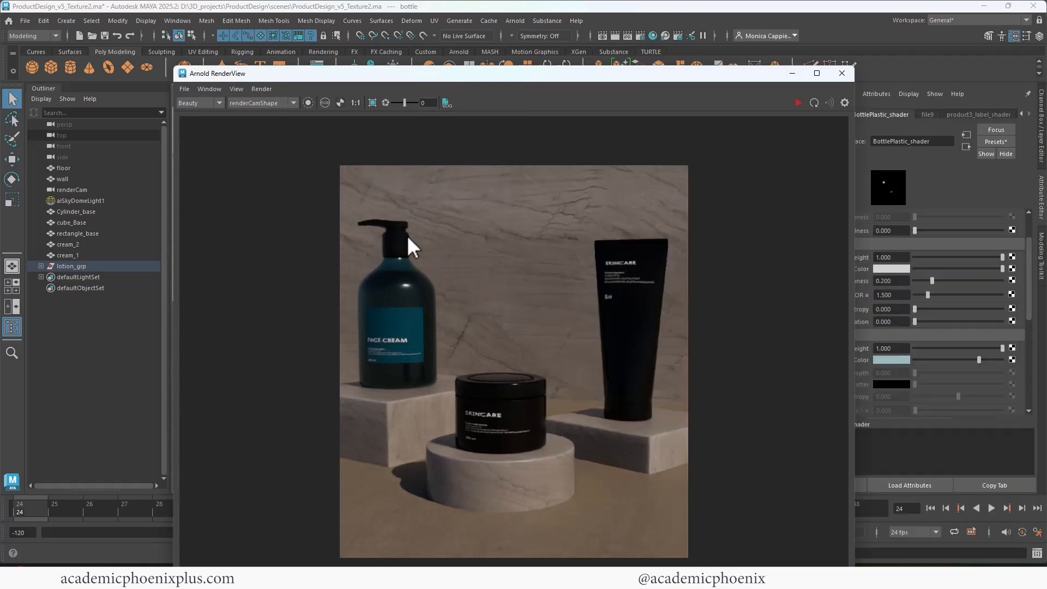
Pick the bottle cap in the render and give blackPlastic_shader a dark blue-grey base colour.
left_click(404, 233)
left_click_drag(758, 75, 652, 92)
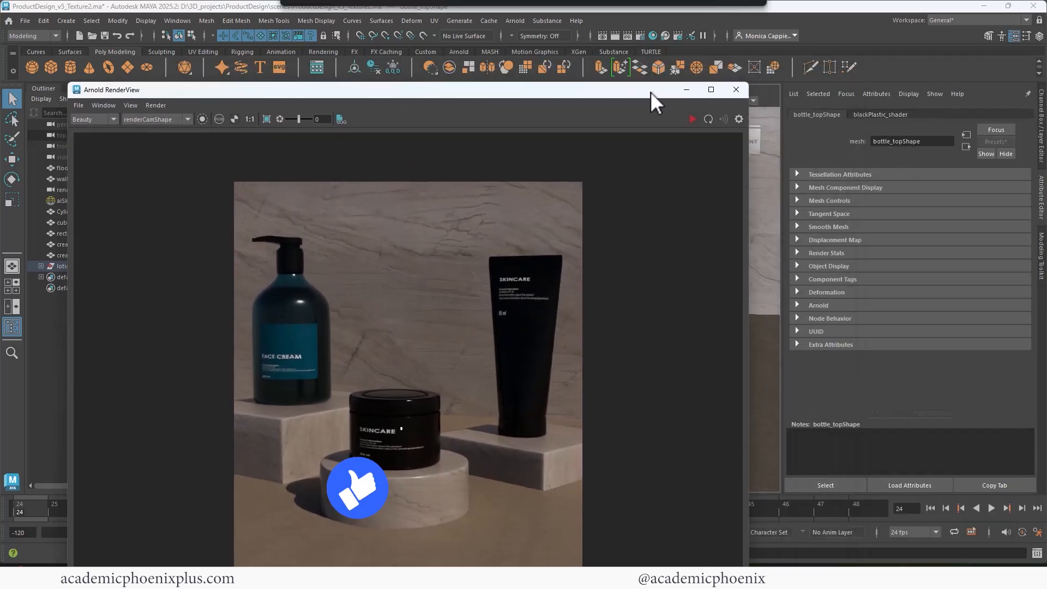
left_click(880, 114)
scroll(1029, 245, "up", 3)
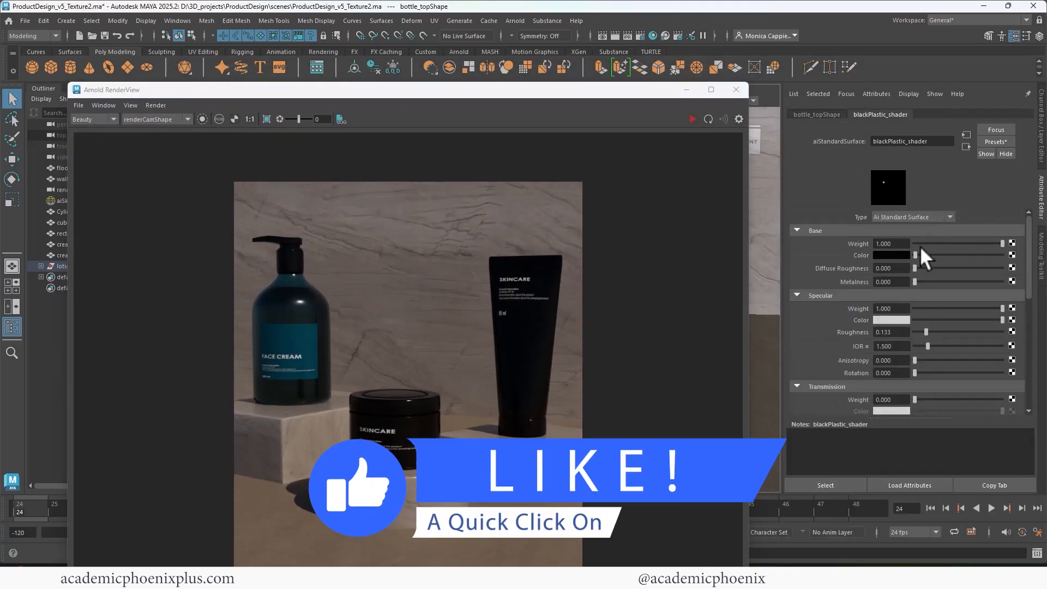
left_click(891, 254)
left_click(822, 248)
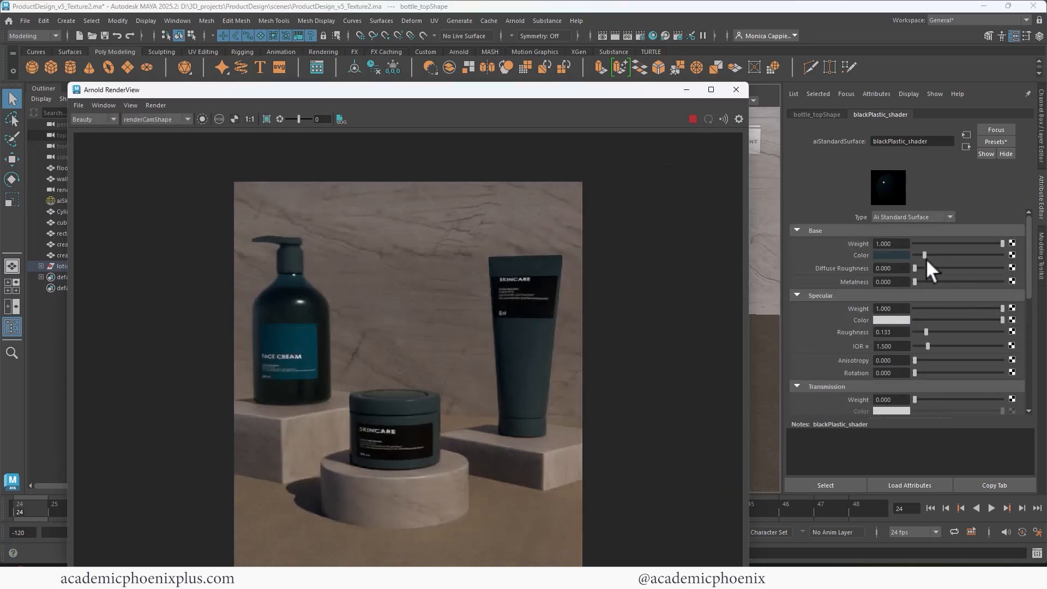
left_click_drag(931, 254, 974, 254)
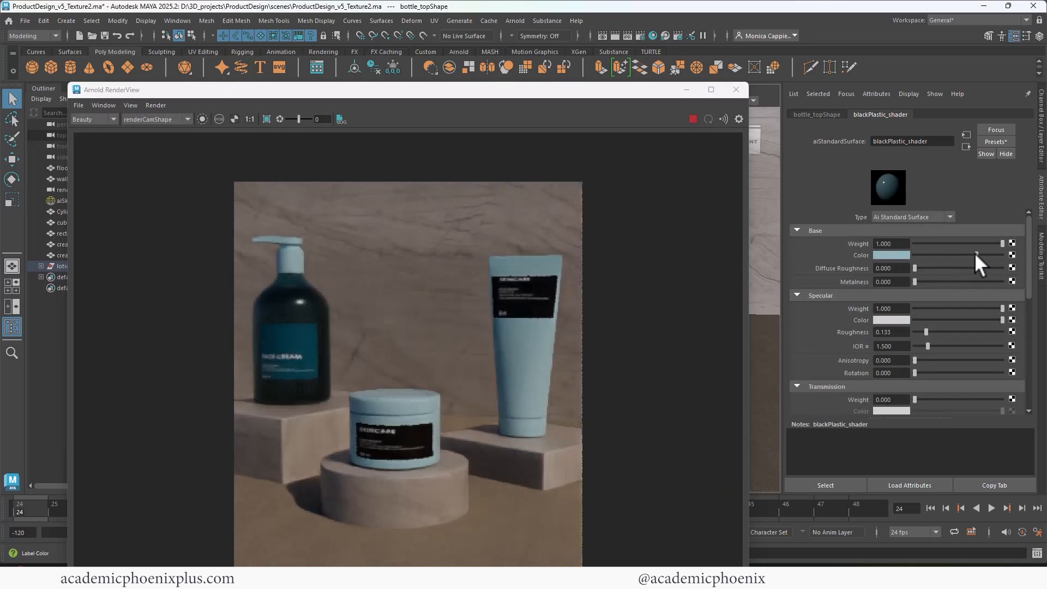
Eyedrop the teal bottle colour into the cap shader's base colour and slightly adjust its roughness.
left_click(894, 255)
left_click(825, 231)
left_click(304, 336)
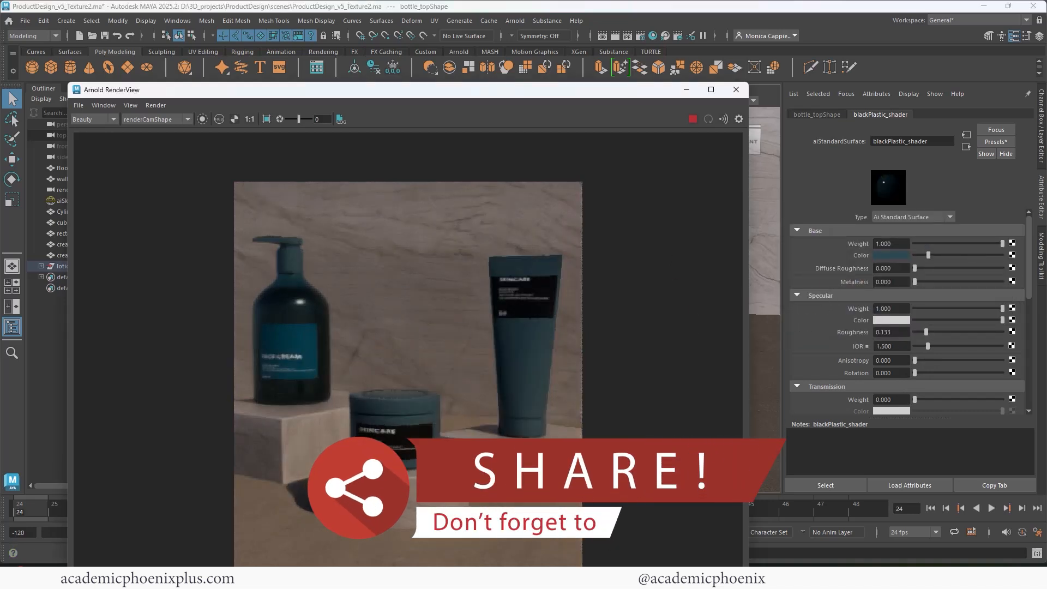
left_click(891, 255)
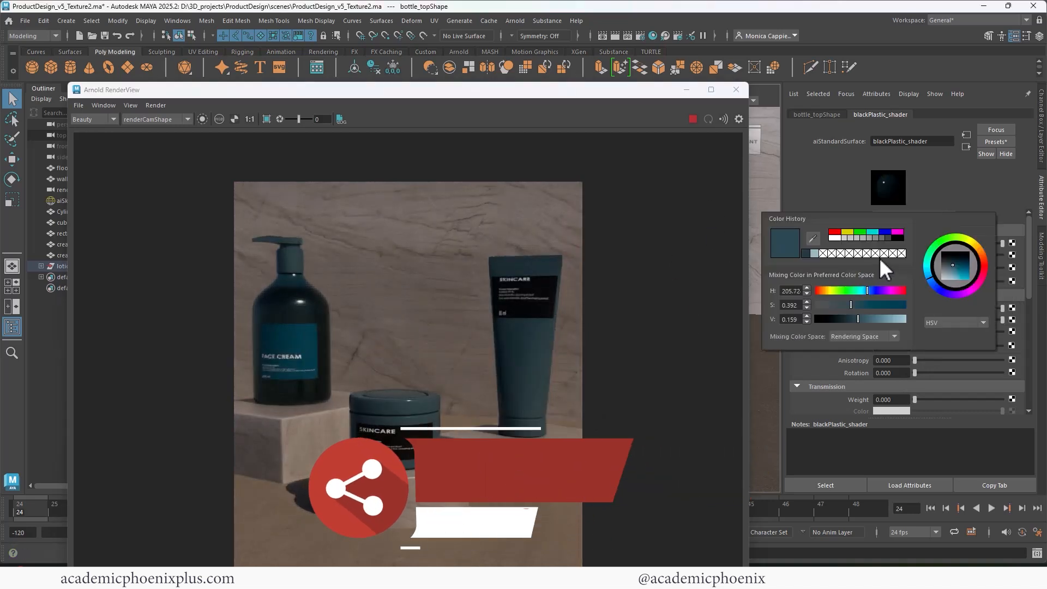
left_click(802, 233)
left_click(272, 344)
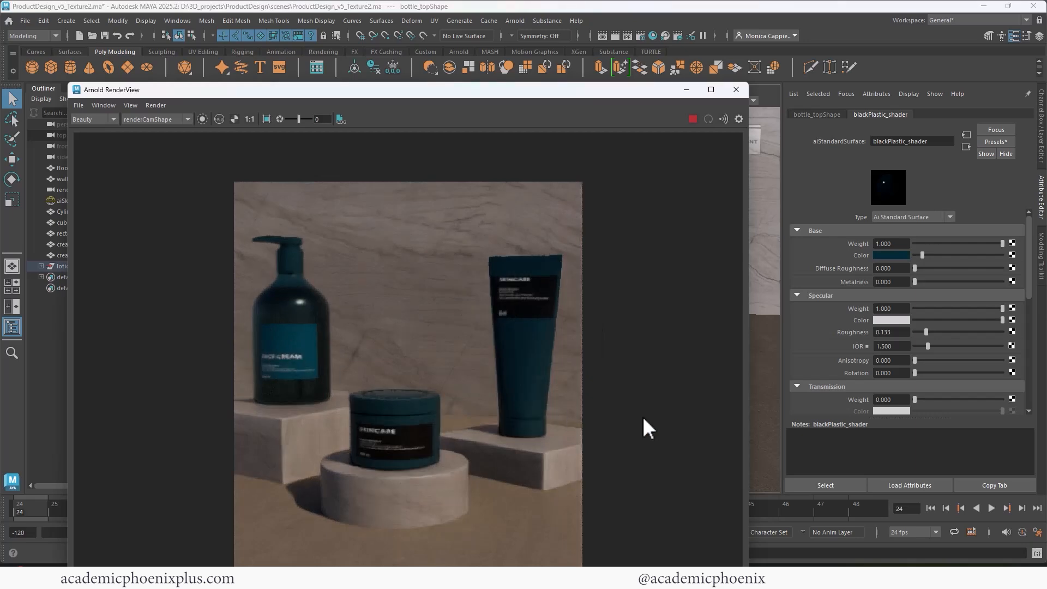
mouse_move(925, 328)
left_mouse_down()
mouse_move(941, 328)
mouse_move(917, 328)
left_mouse_up()
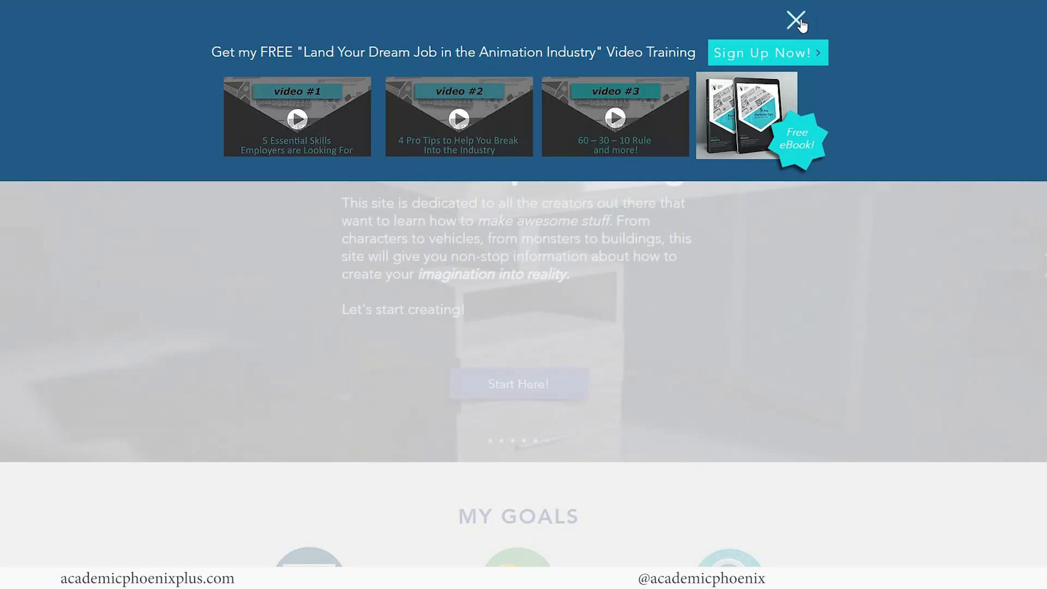
left_click(797, 20)
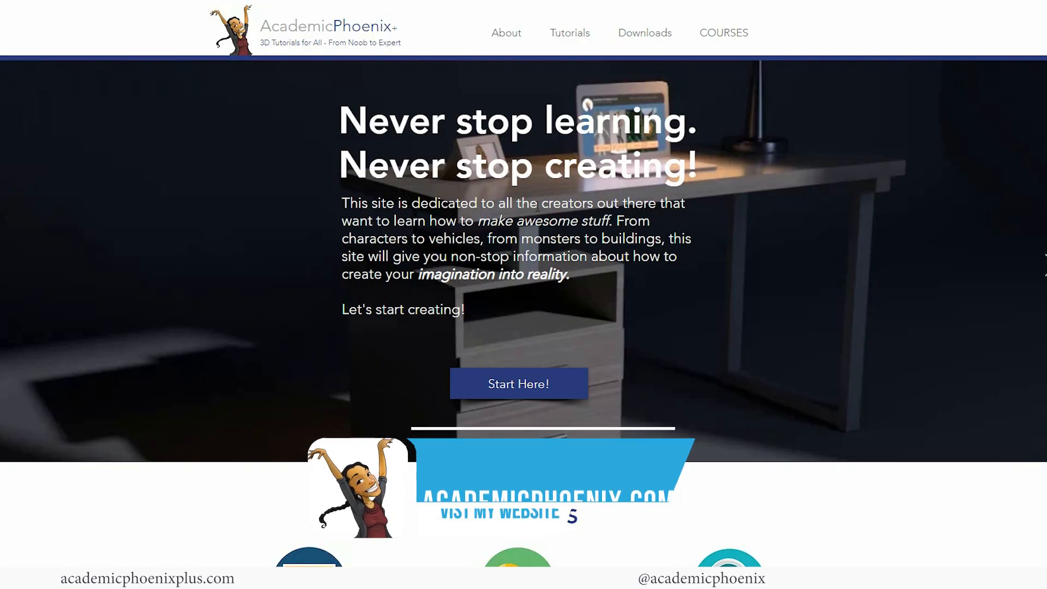
Go from the AcademicPhoenix courses list to the Still Life course page and scroll through it.
left_click(728, 33)
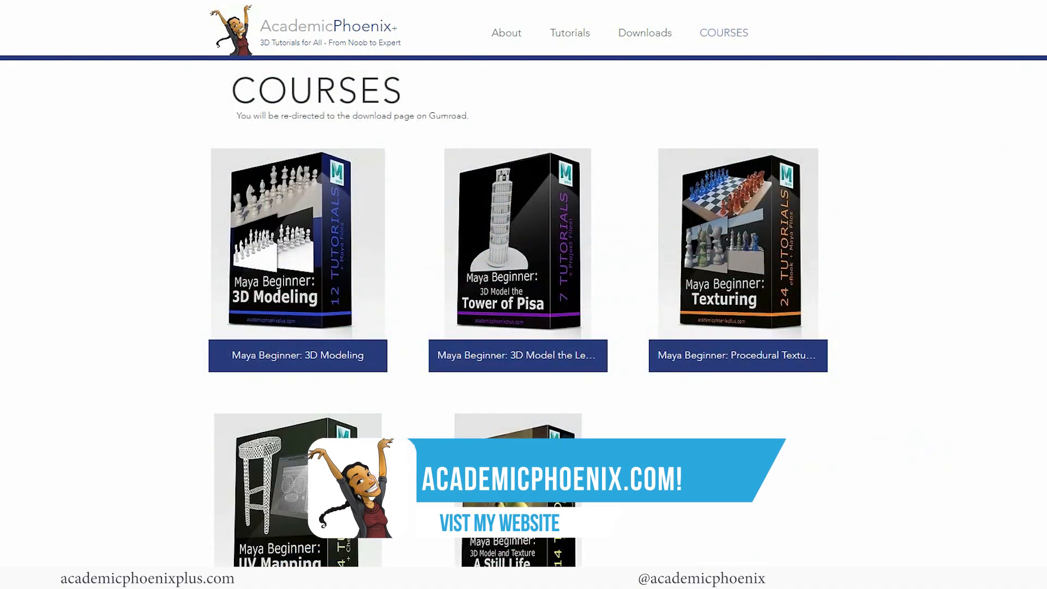
scroll(668, 385, "down", 1)
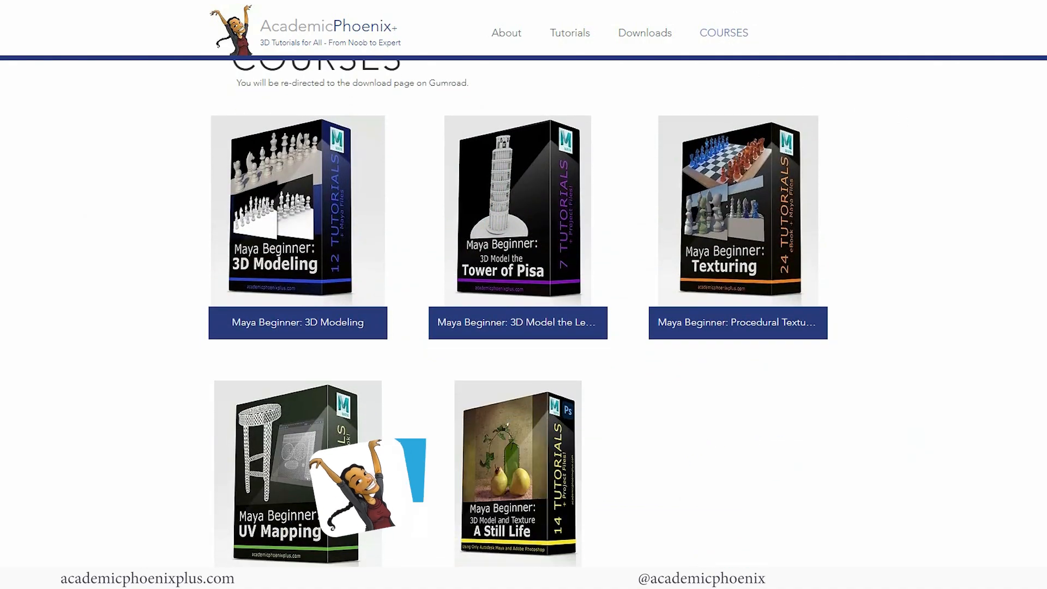
left_click(538, 465)
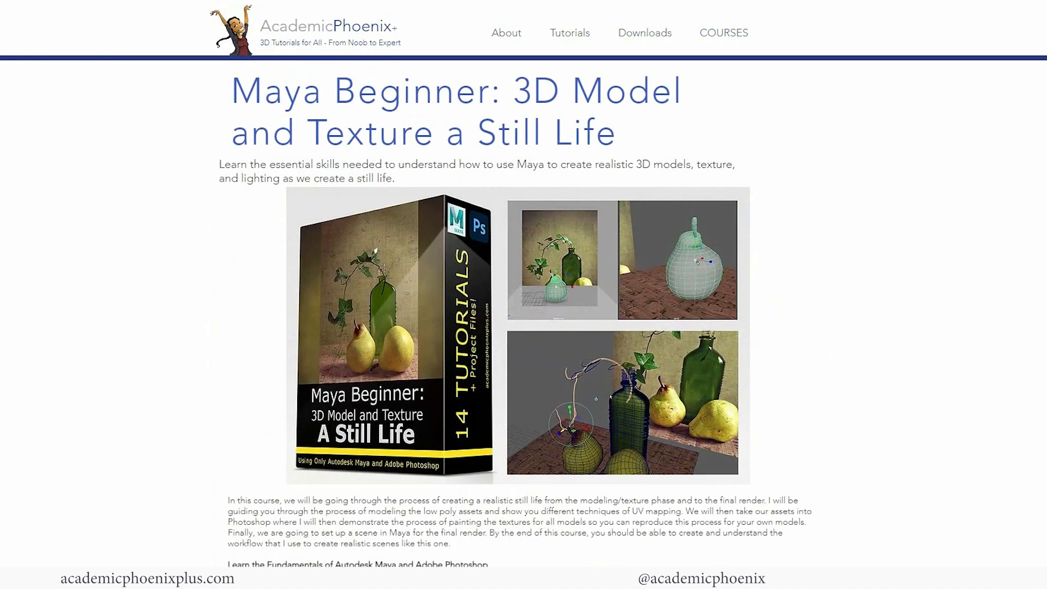
scroll(610, 397, "down", 10)
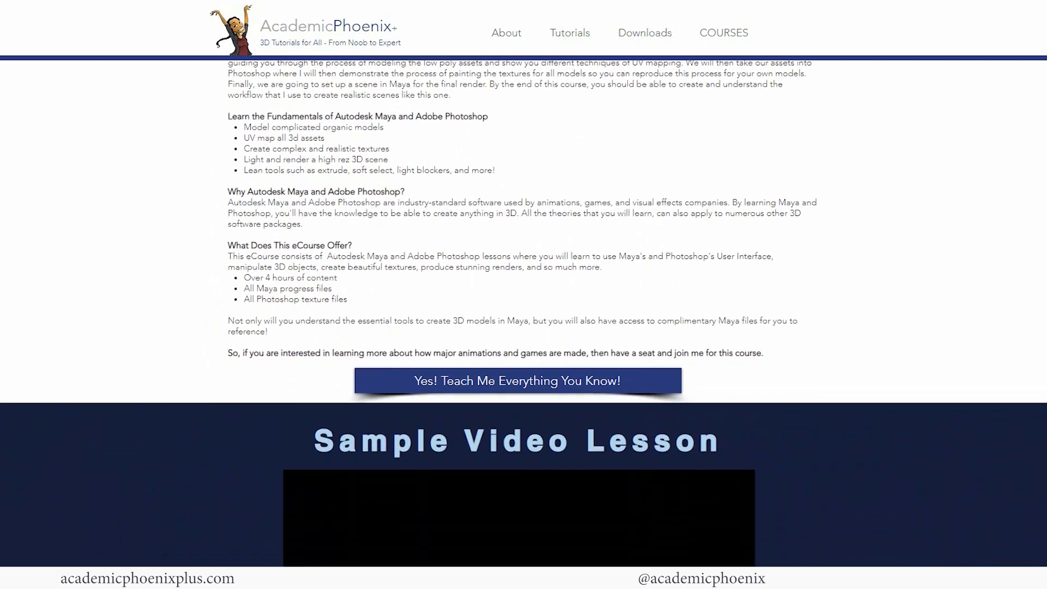
scroll(610, 396, "down", 1)
scroll(610, 397, "up", 12)
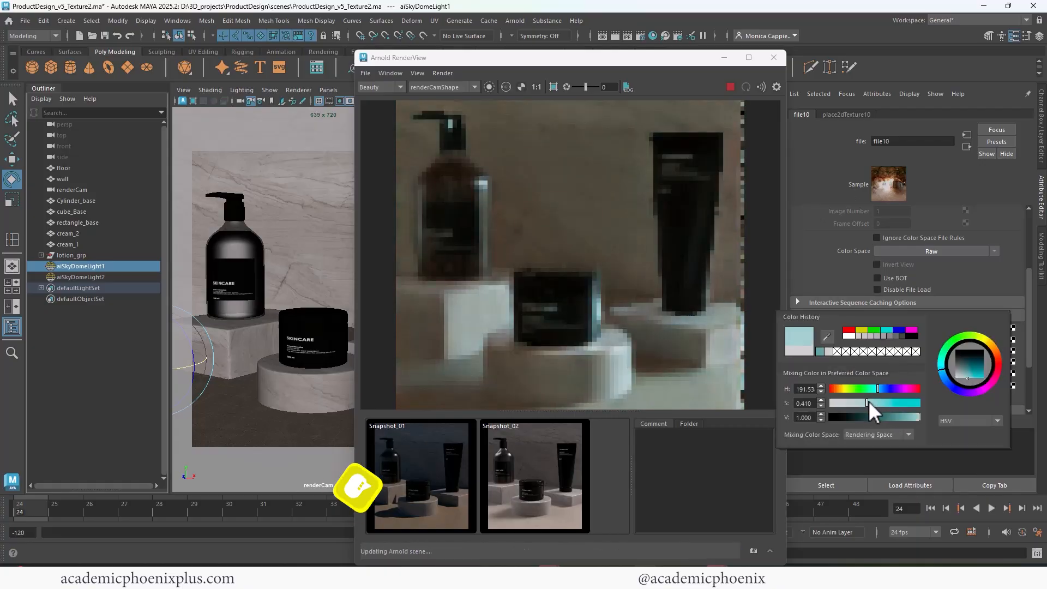
Make the sky dome light less saturated, bluer and brighter, compare with Snapshot_02, and store a new snapshot.
left_click_drag(868, 401, 843, 403)
left_click(883, 389)
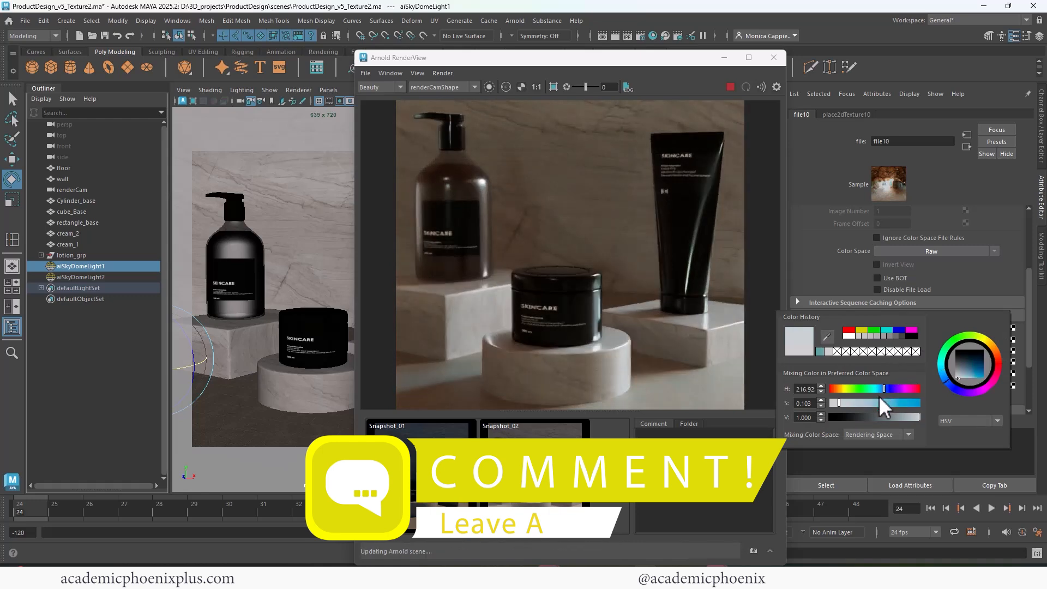
left_click_drag(959, 328, 960, 327)
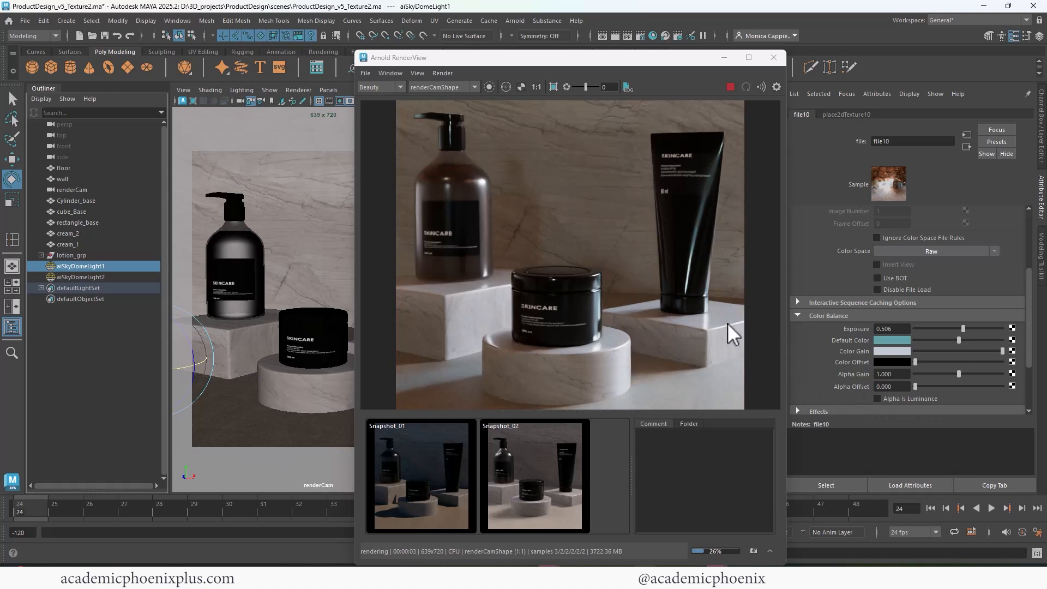
left_click(534, 485)
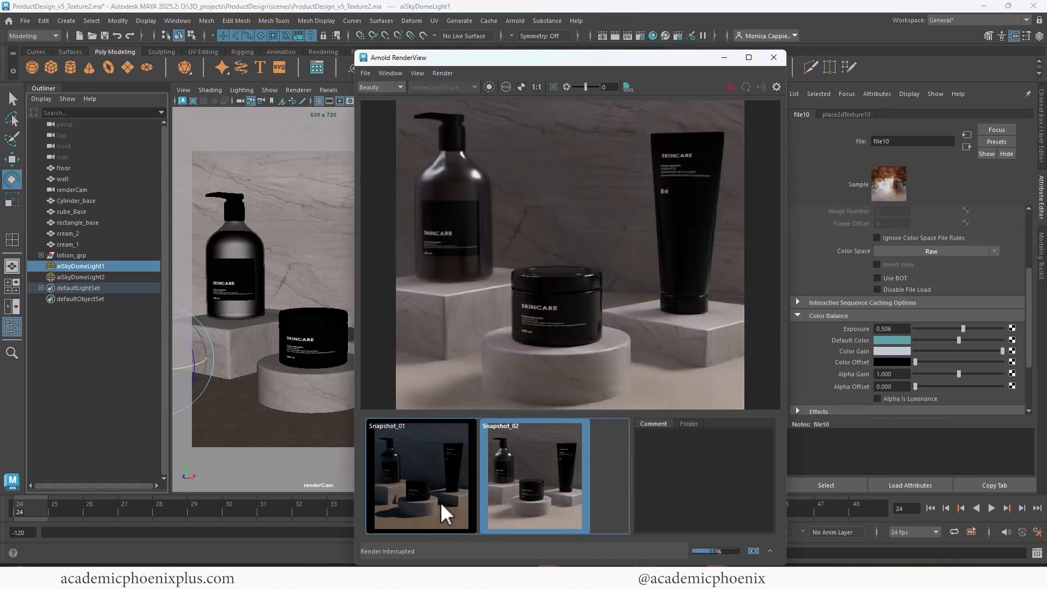
left_click(557, 498)
left_click(752, 551)
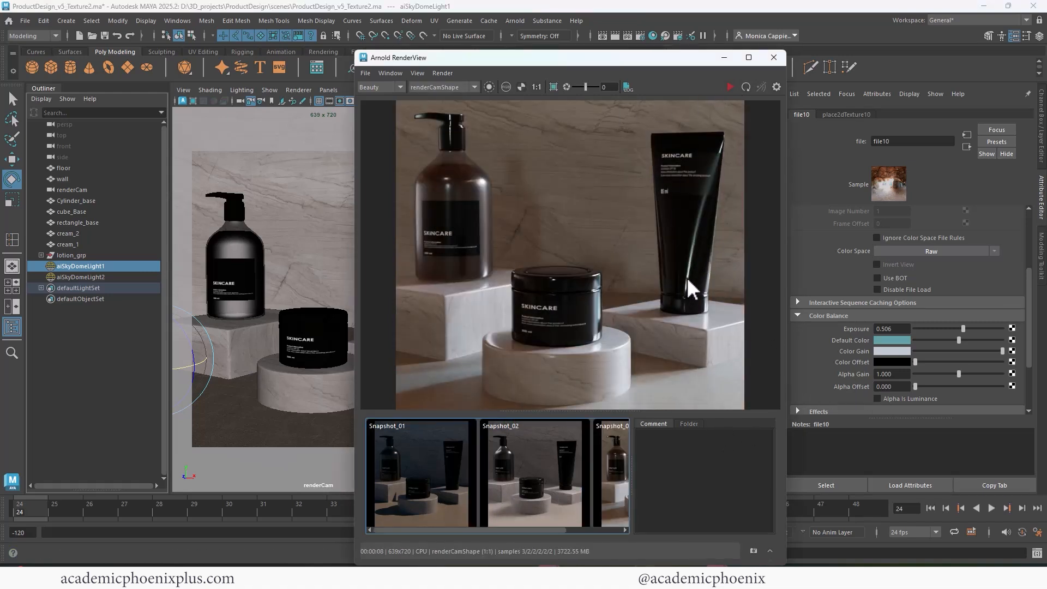
Close the render window and start File > Save Scene As.
left_click(773, 57)
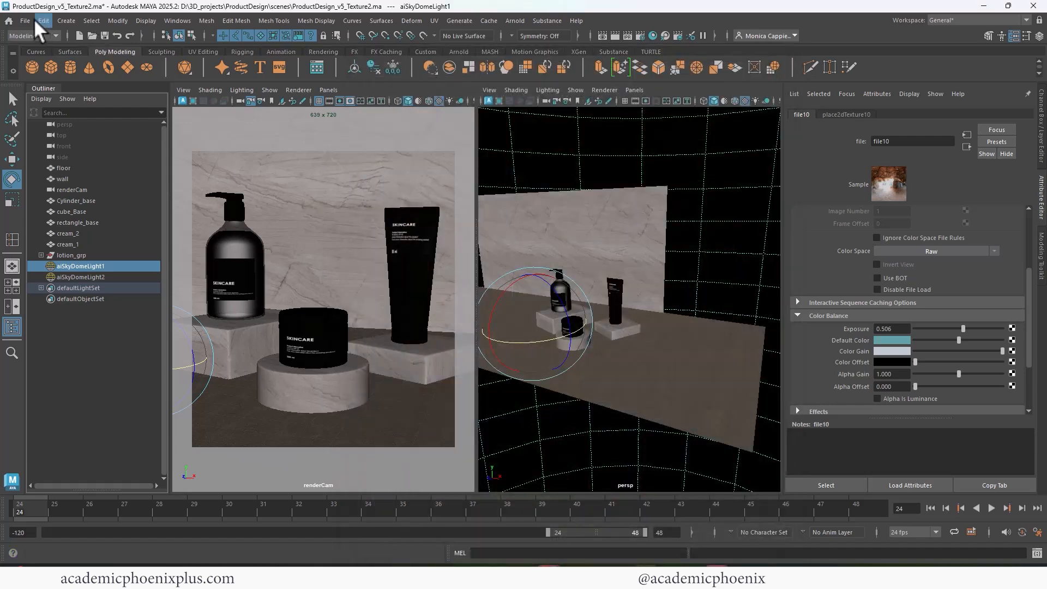
left_click(26, 21)
left_click(85, 79)
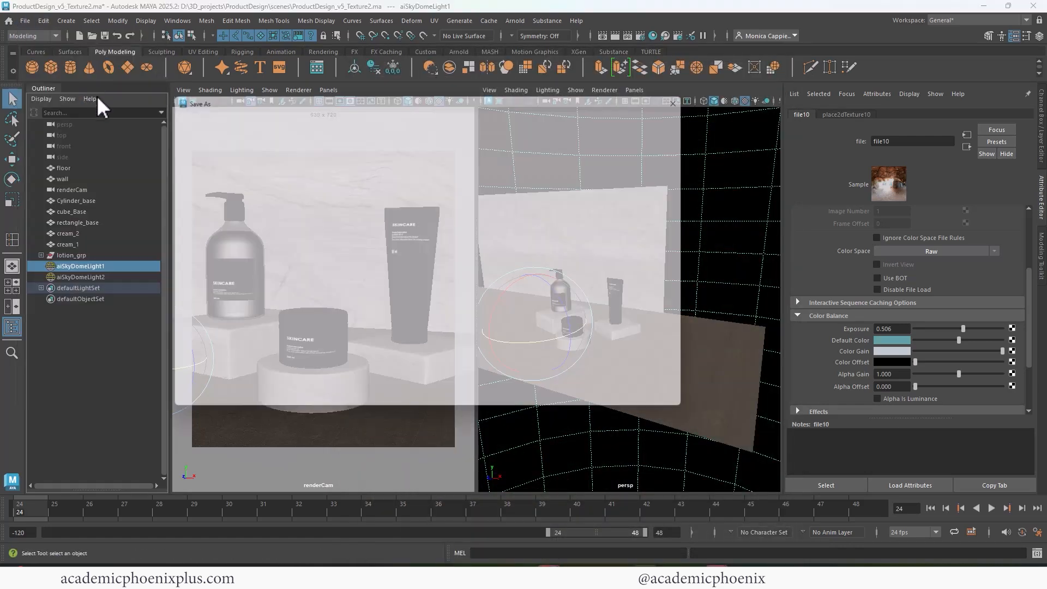